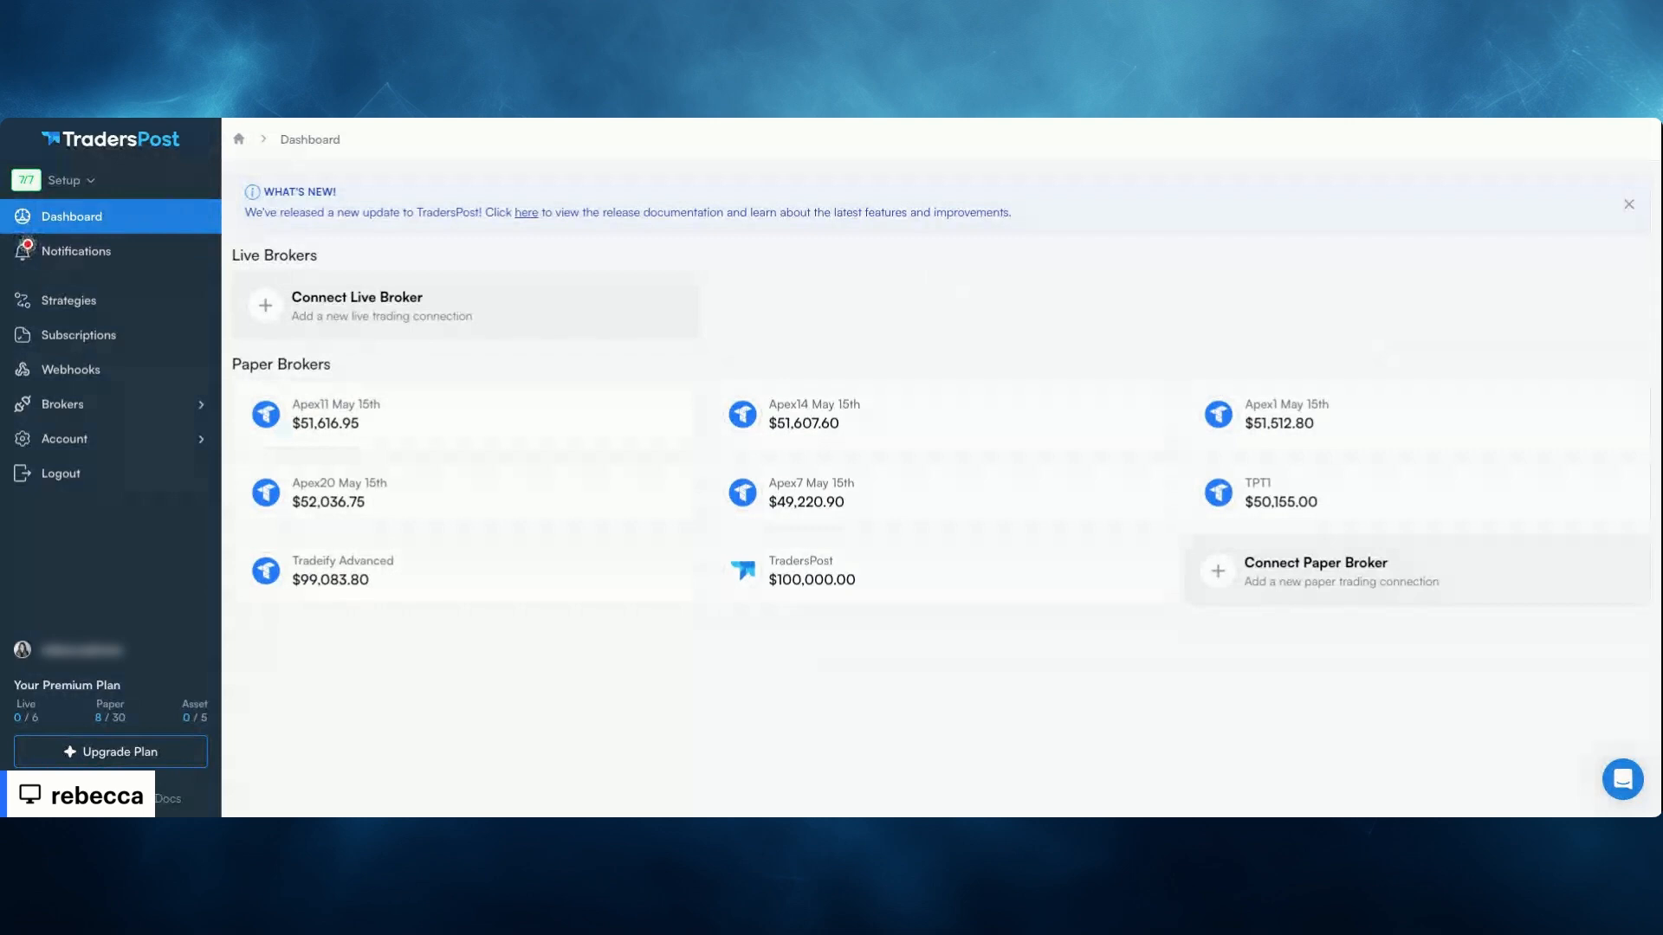
Open the inactive Tradovate 10 broker connection for editing
click(68, 412)
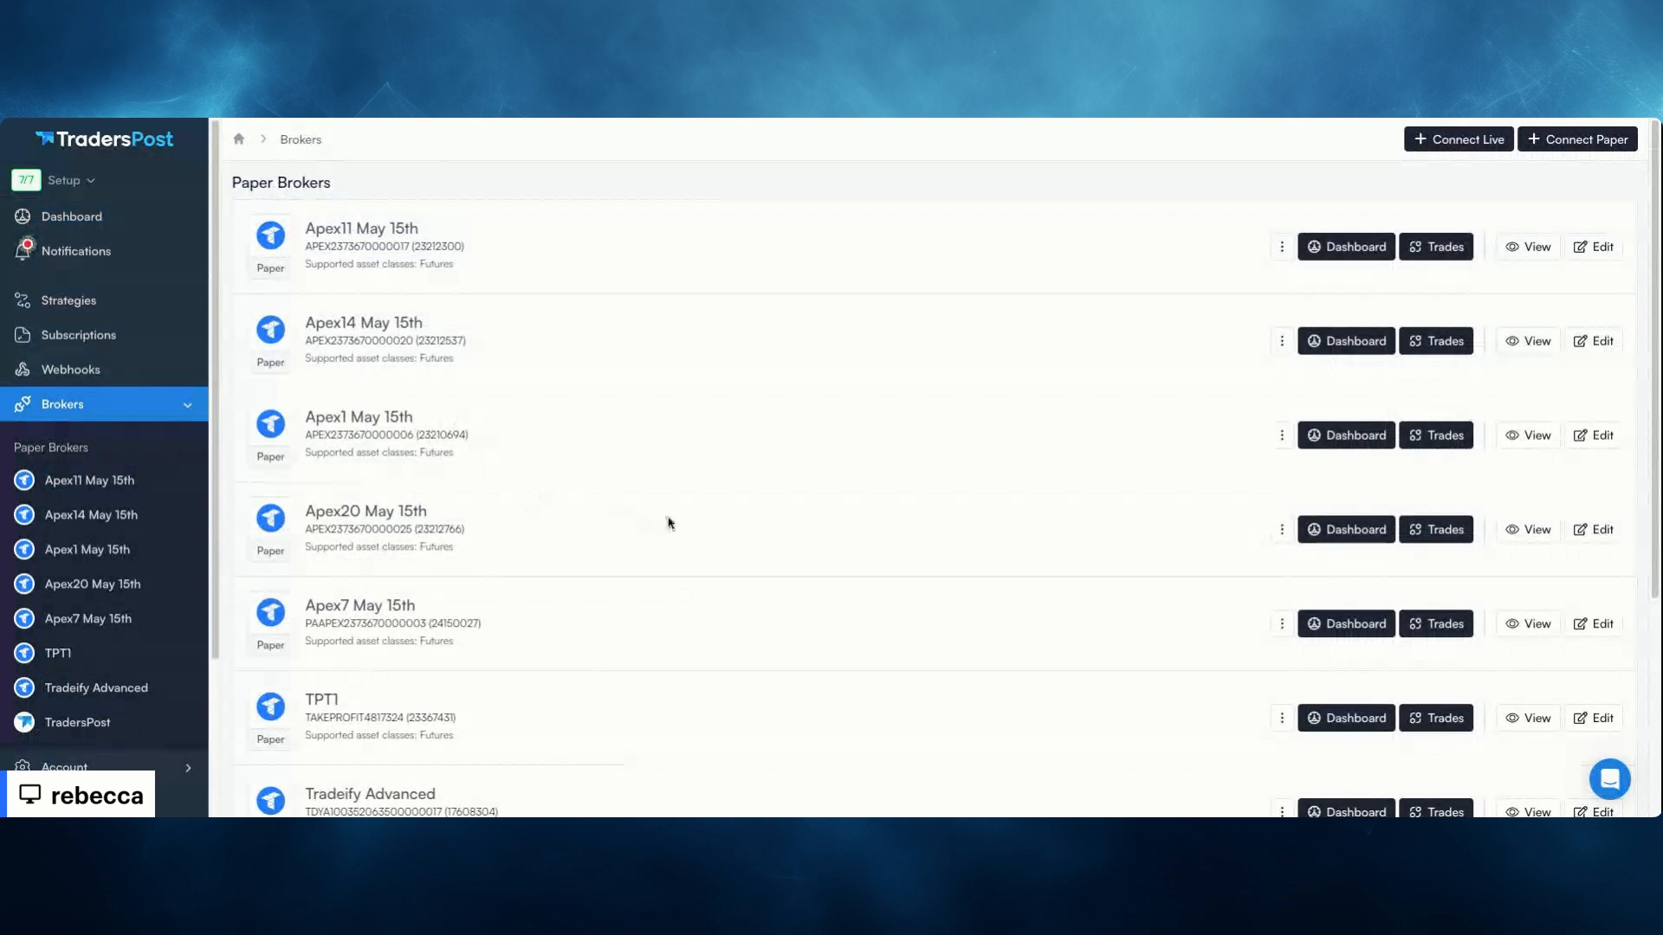
scroll(712, 546, down, 4)
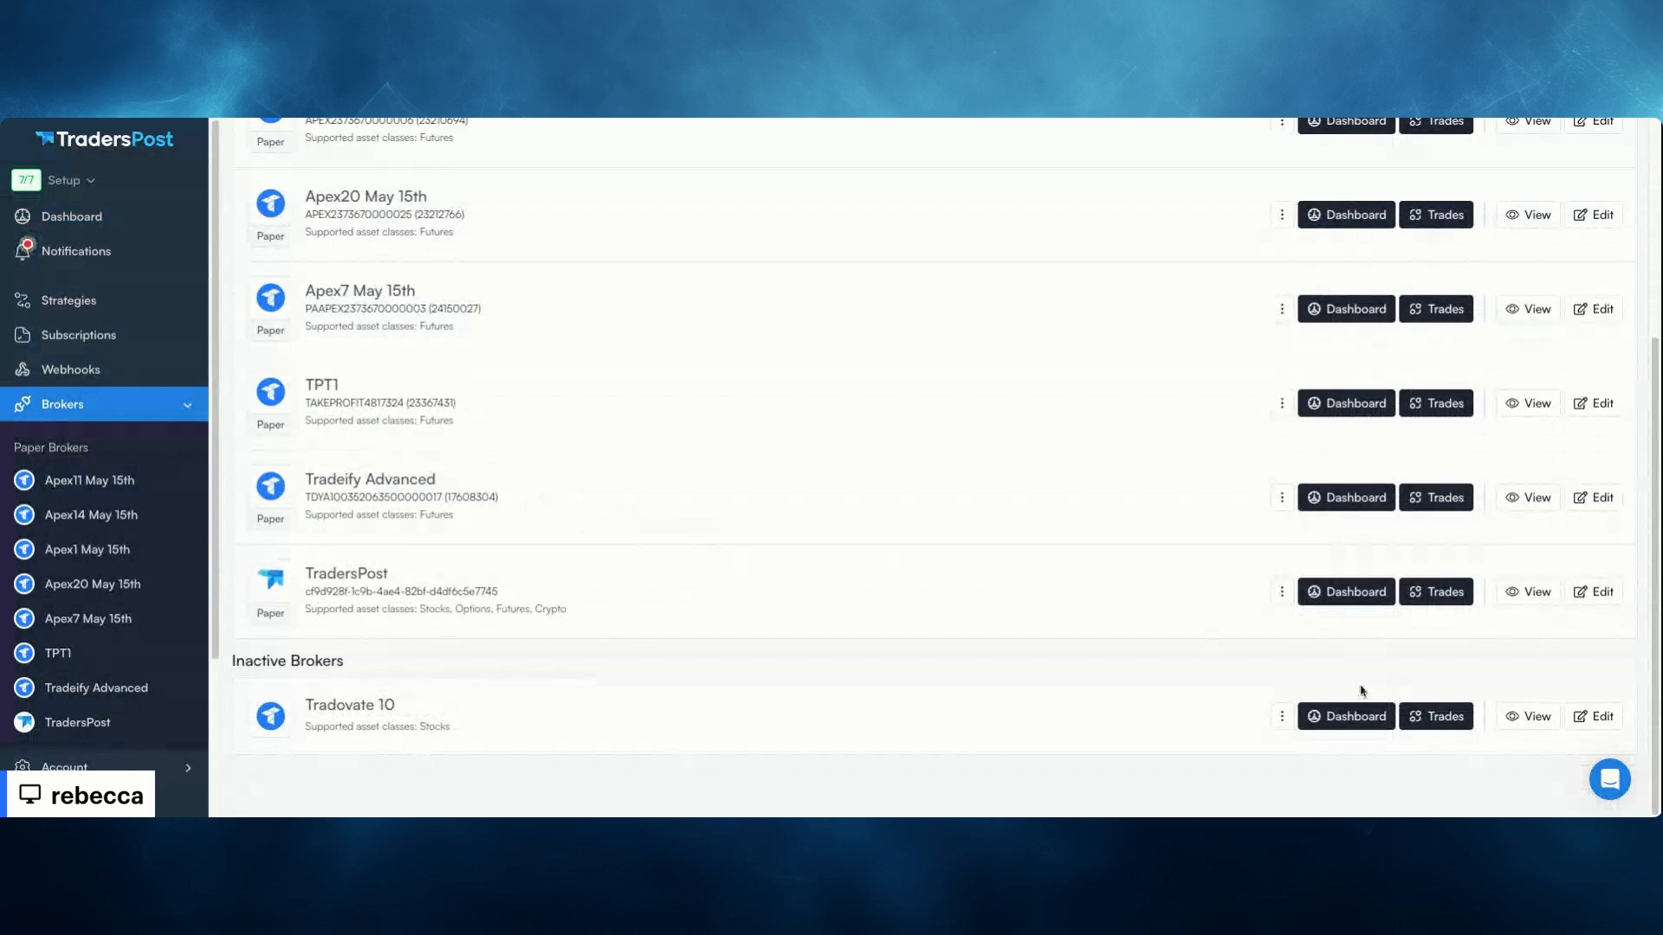
click(1608, 717)
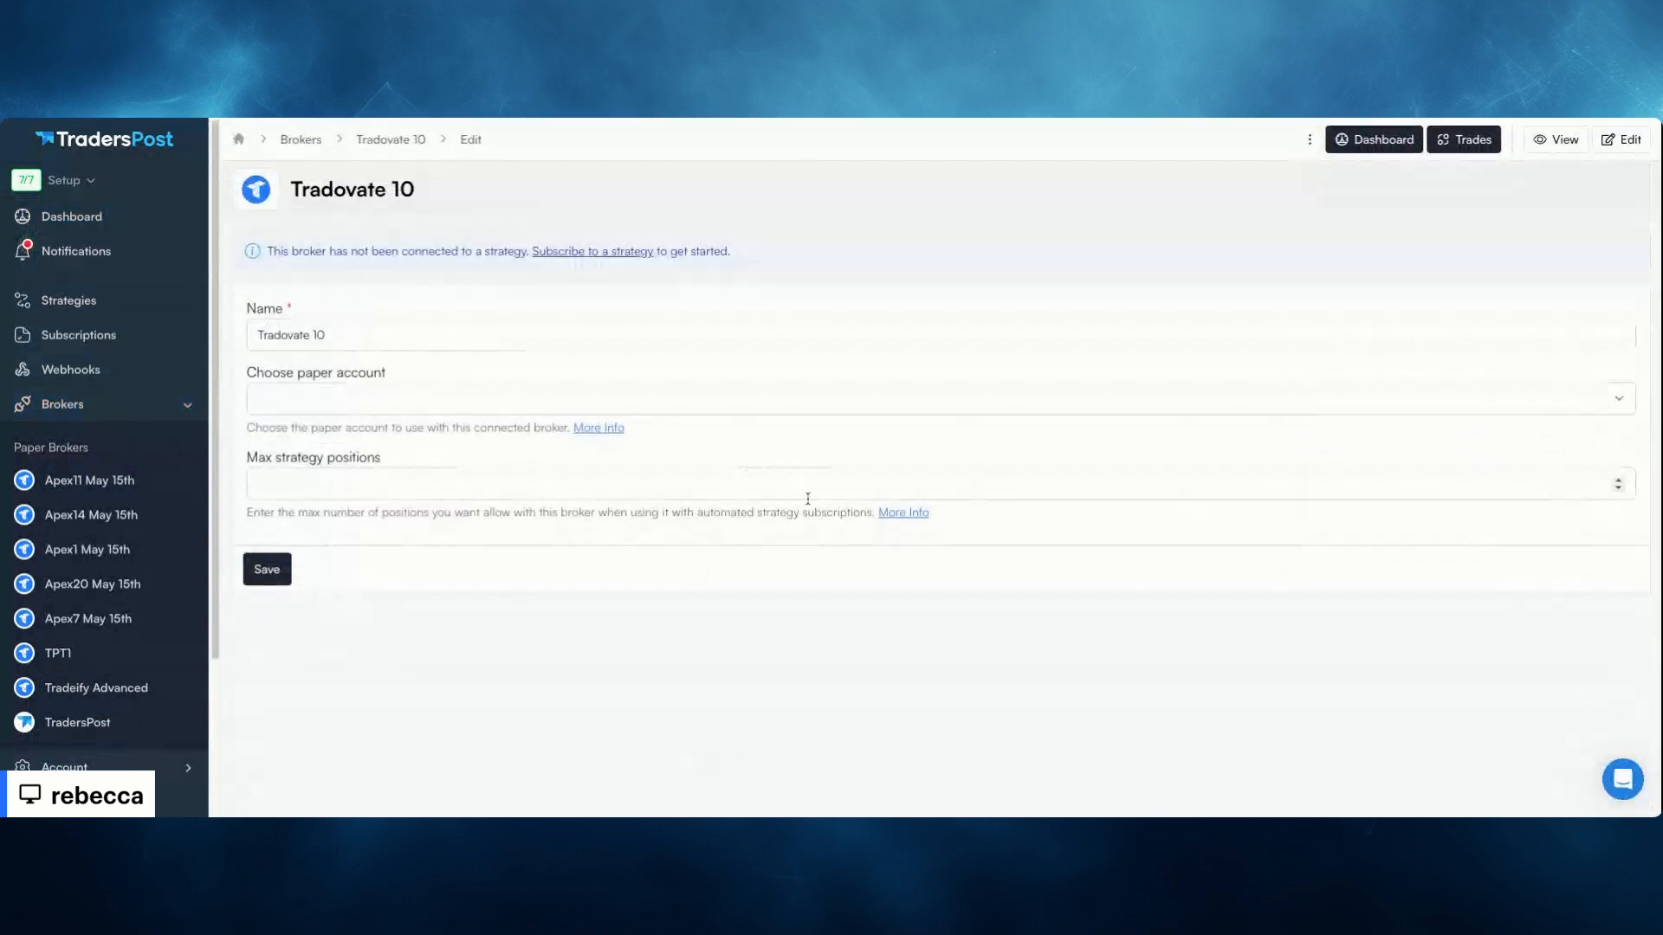
Rename the broker connection as Apex Parent Account without assigning a paper account, and save it
click(321, 411)
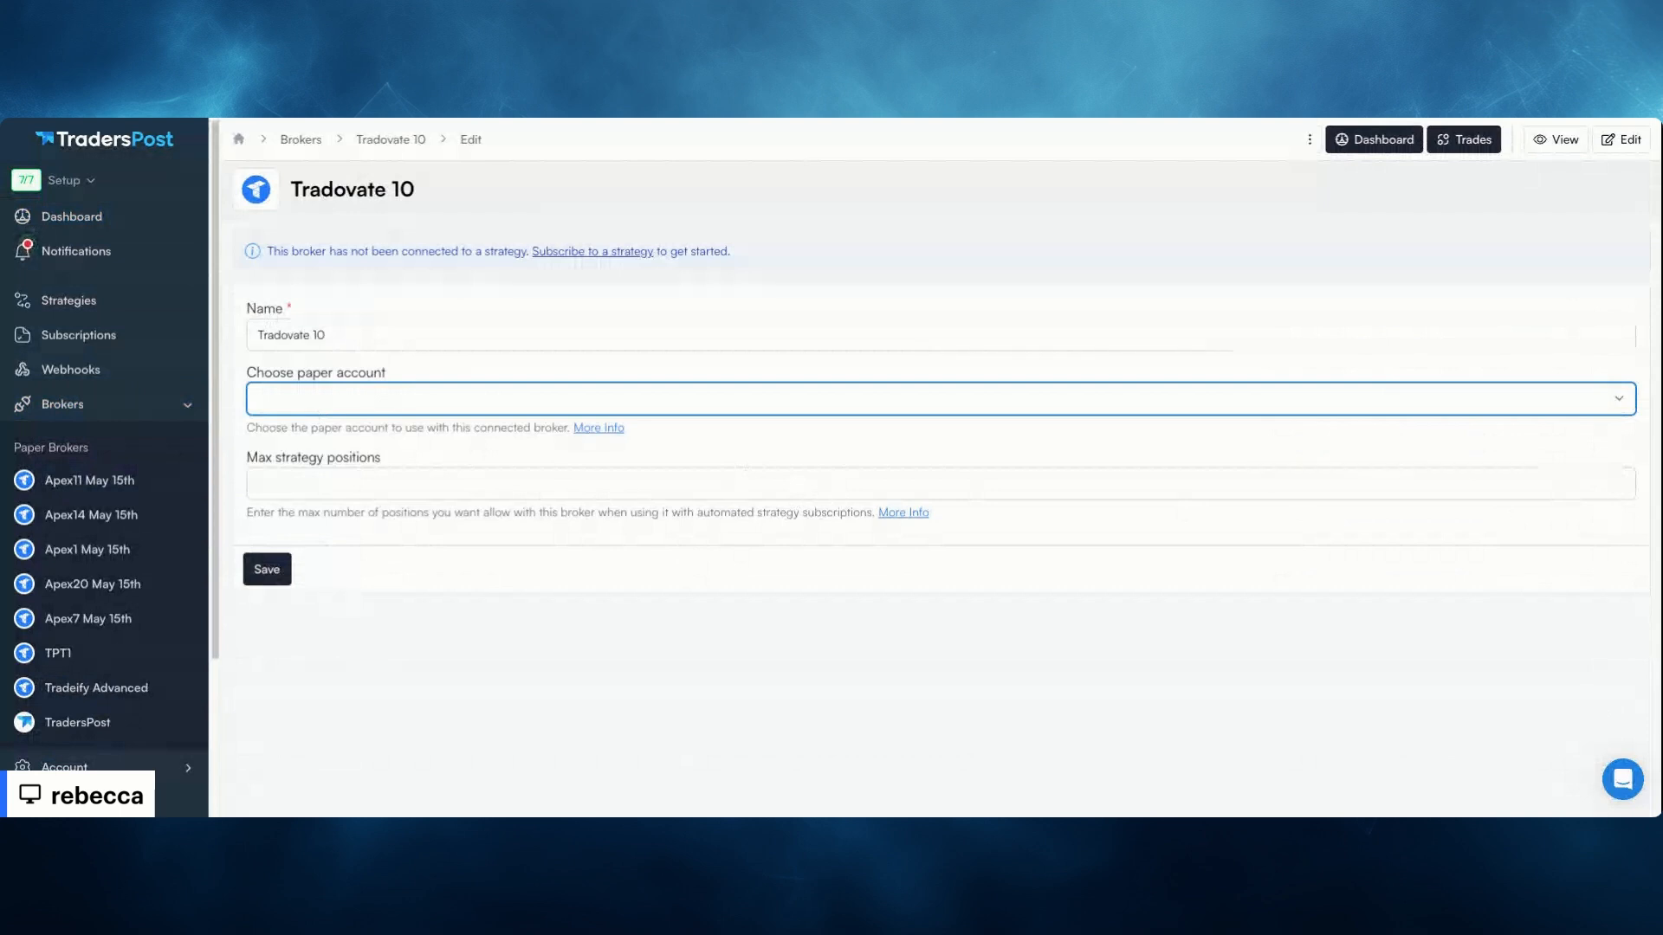
triple_click(360, 336)
key(BackSpace)
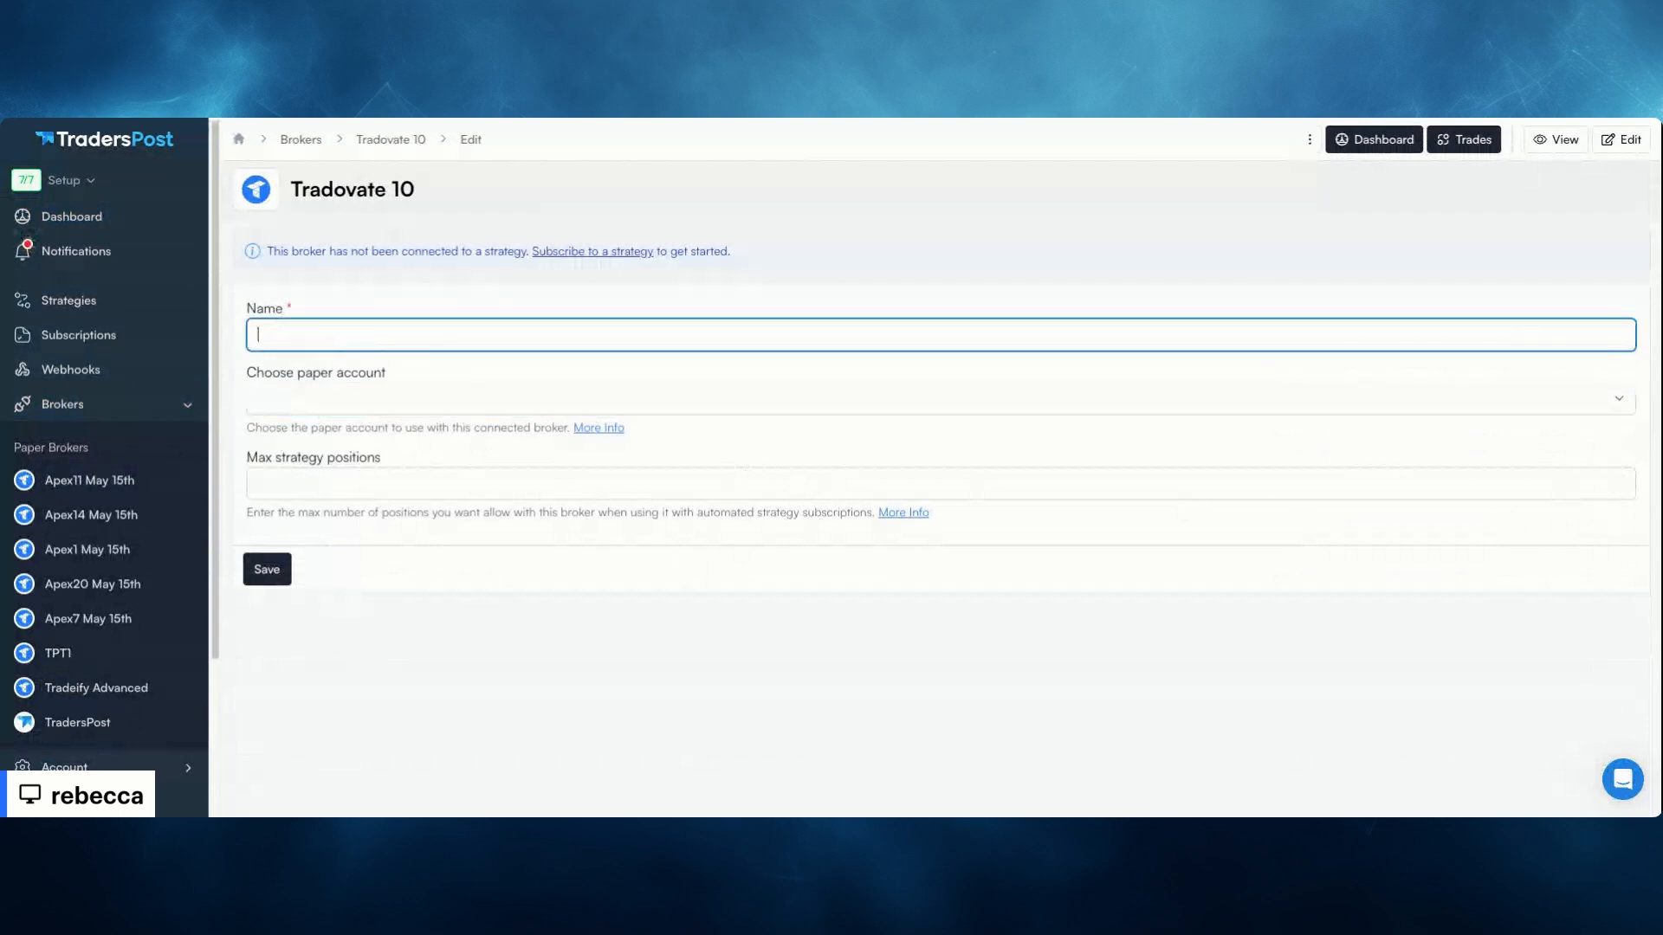
text(Apex Parent Account)
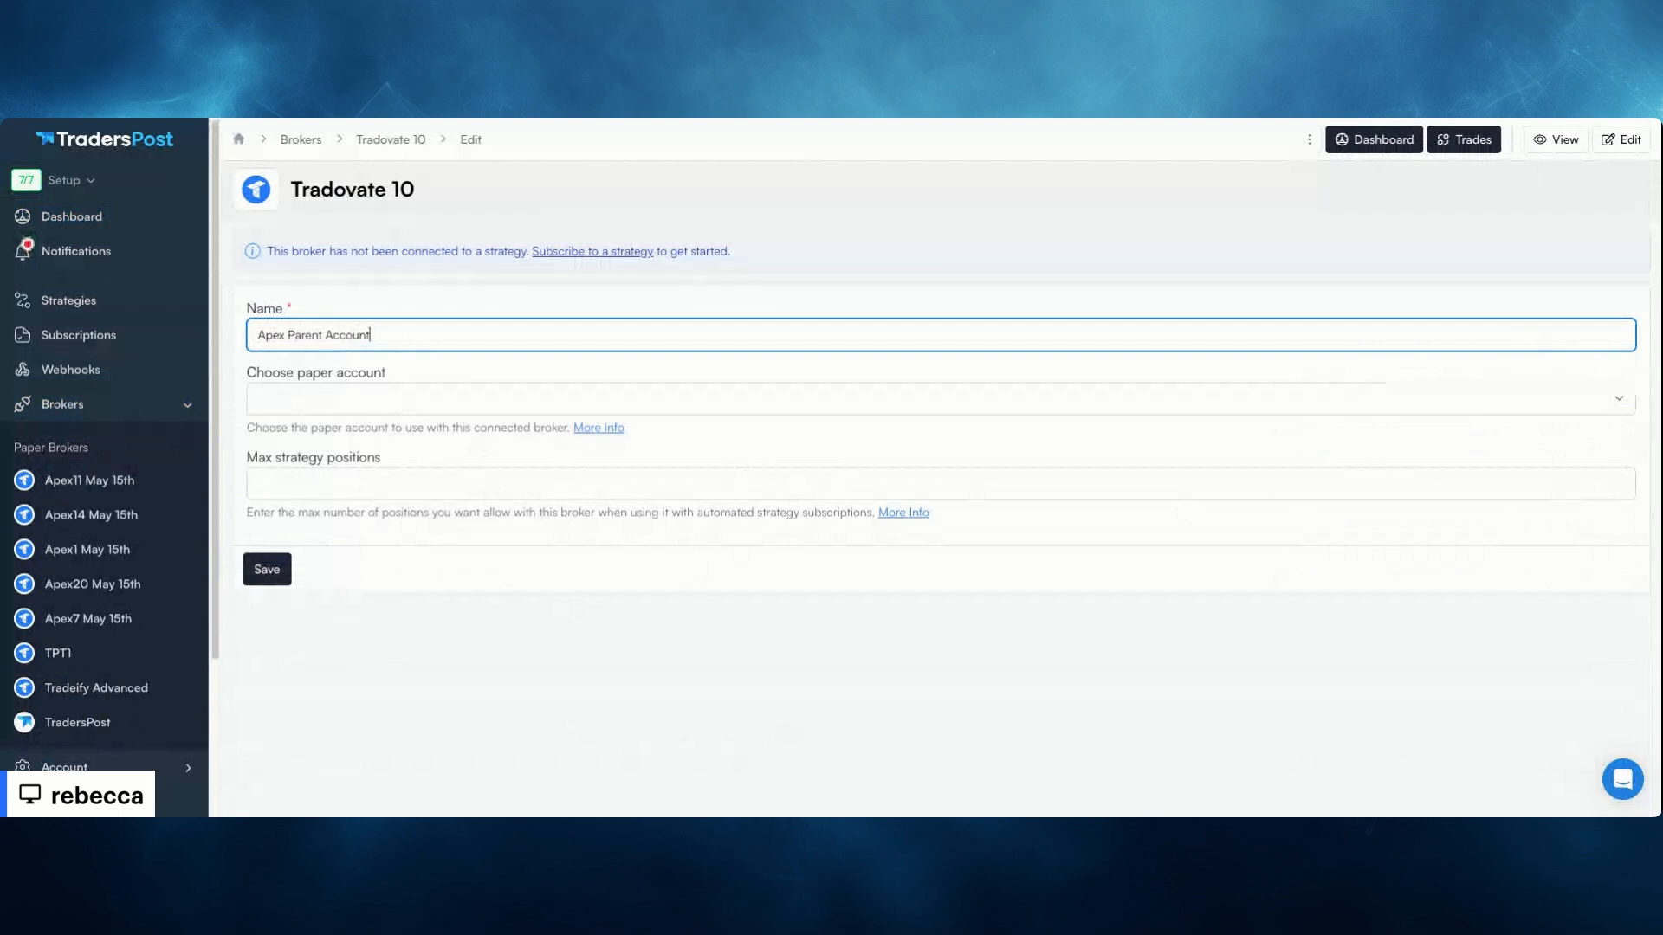
click(289, 576)
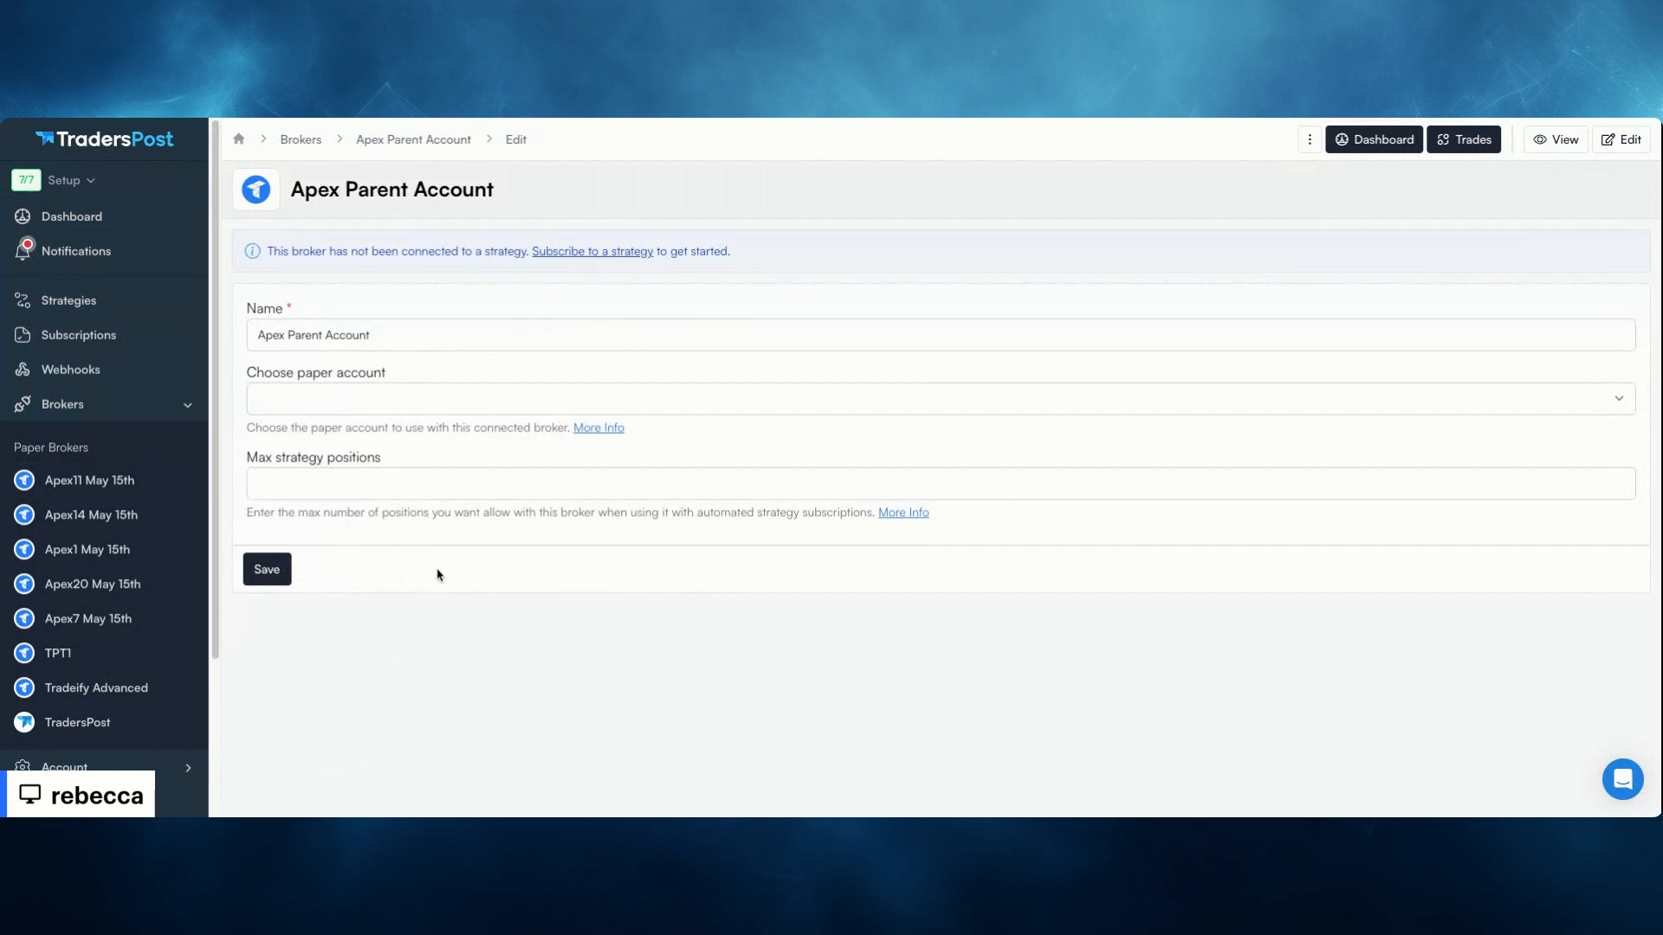
Clone the Apex Parent Account broker connection to create a child account
click(1309, 143)
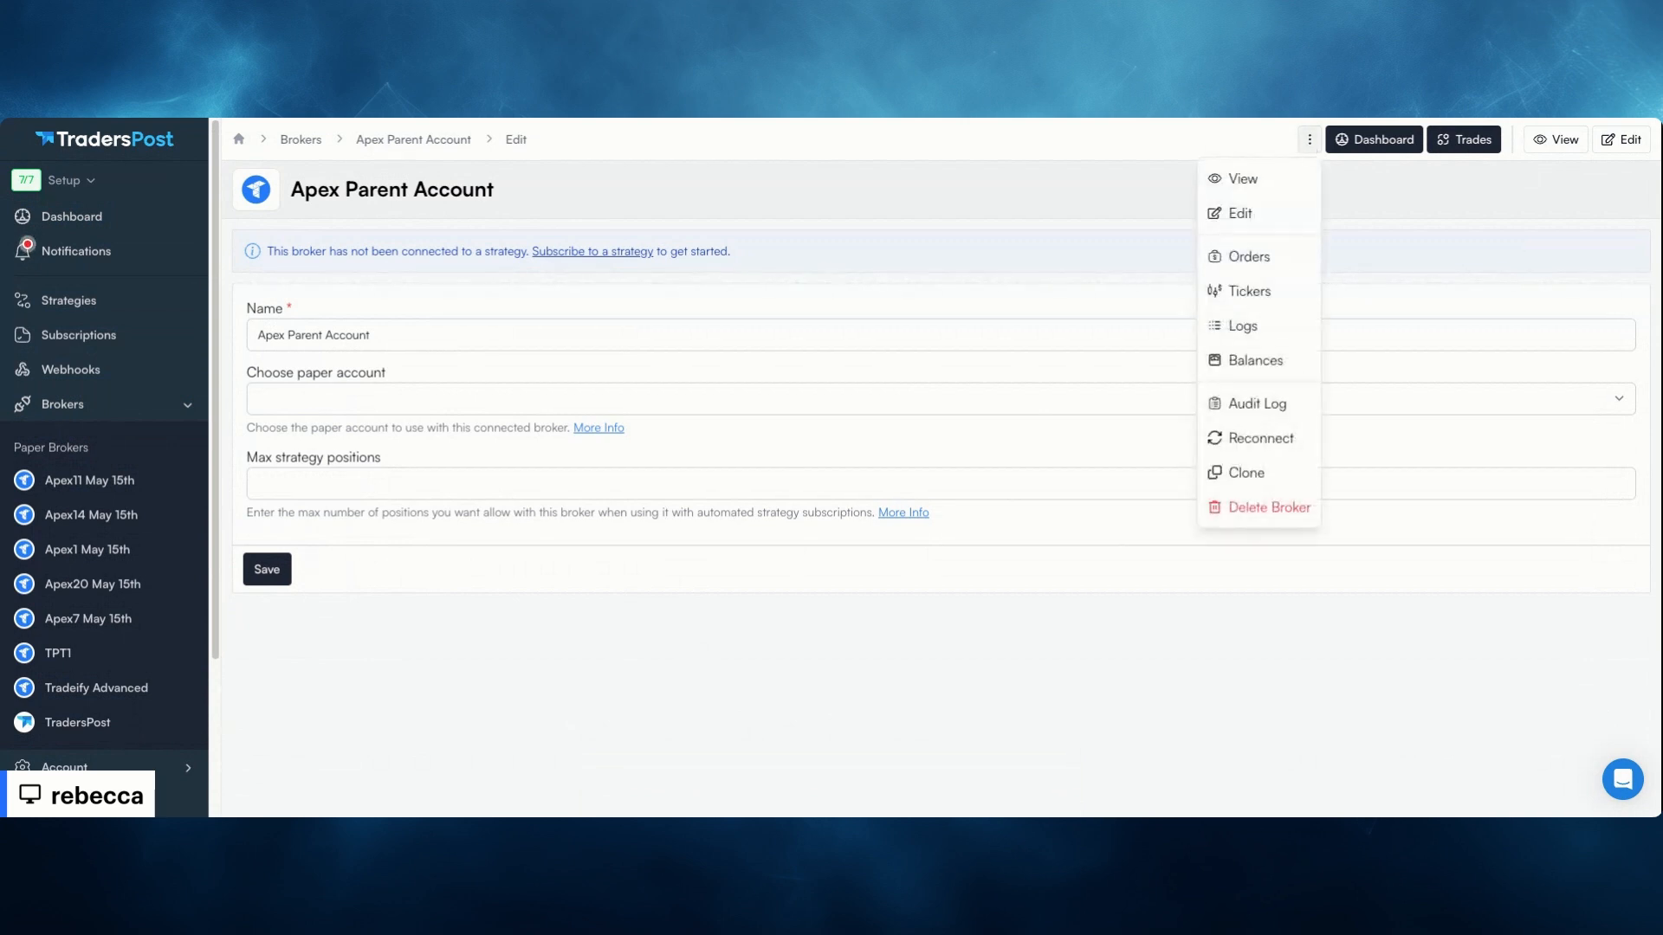
click(1264, 485)
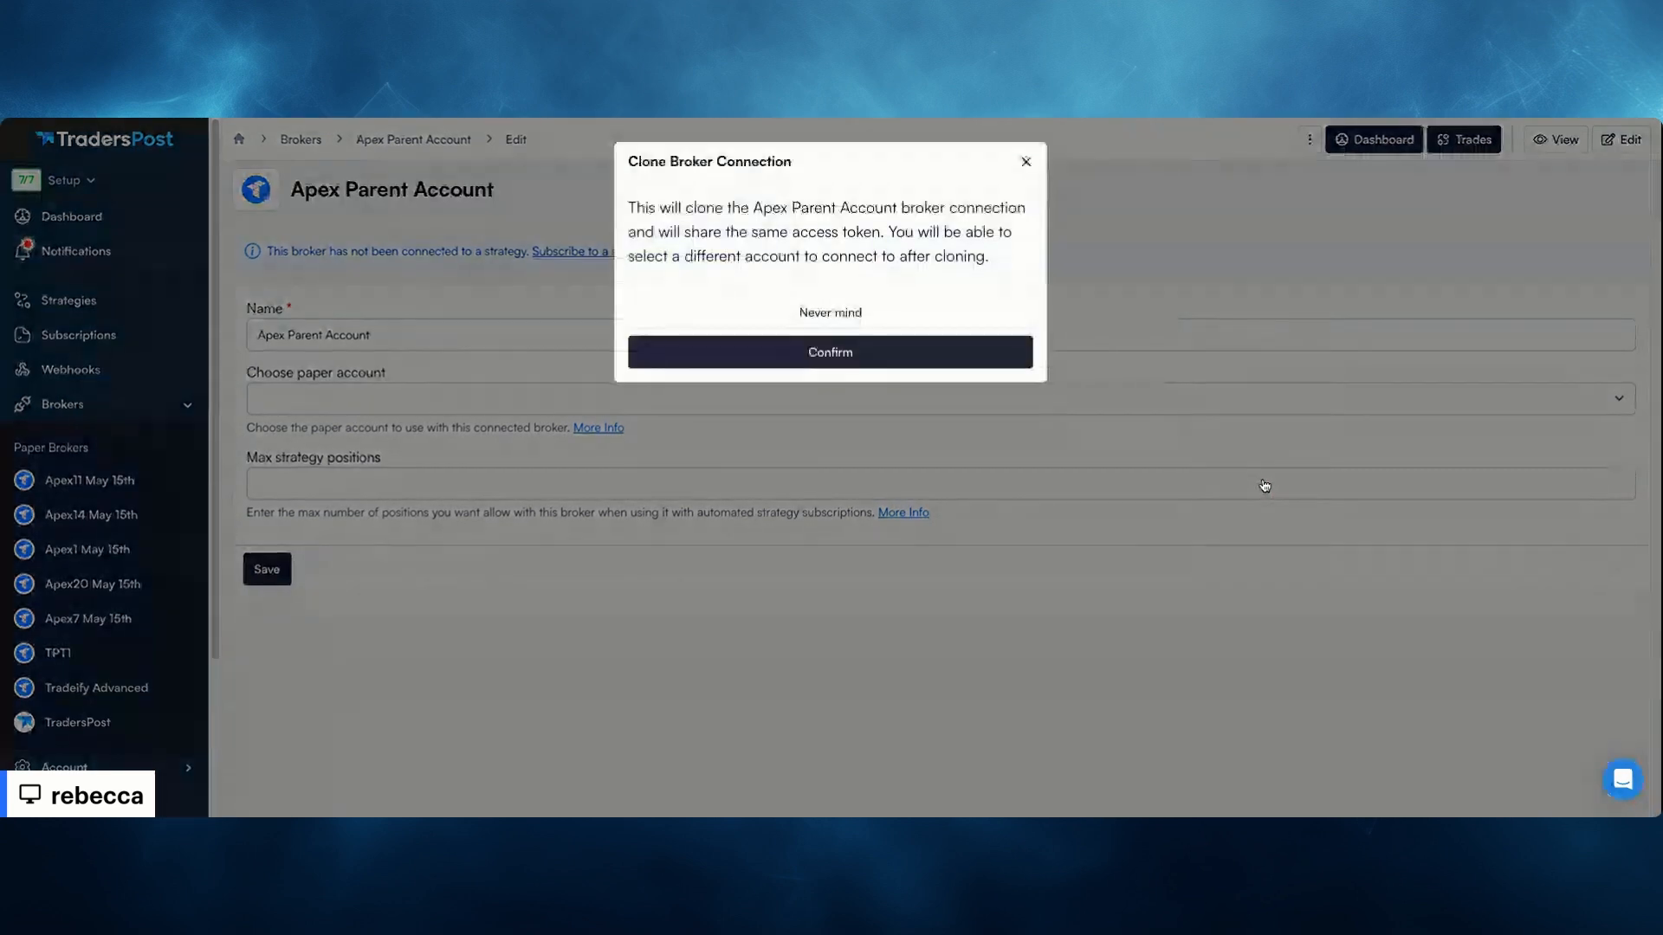
click(844, 359)
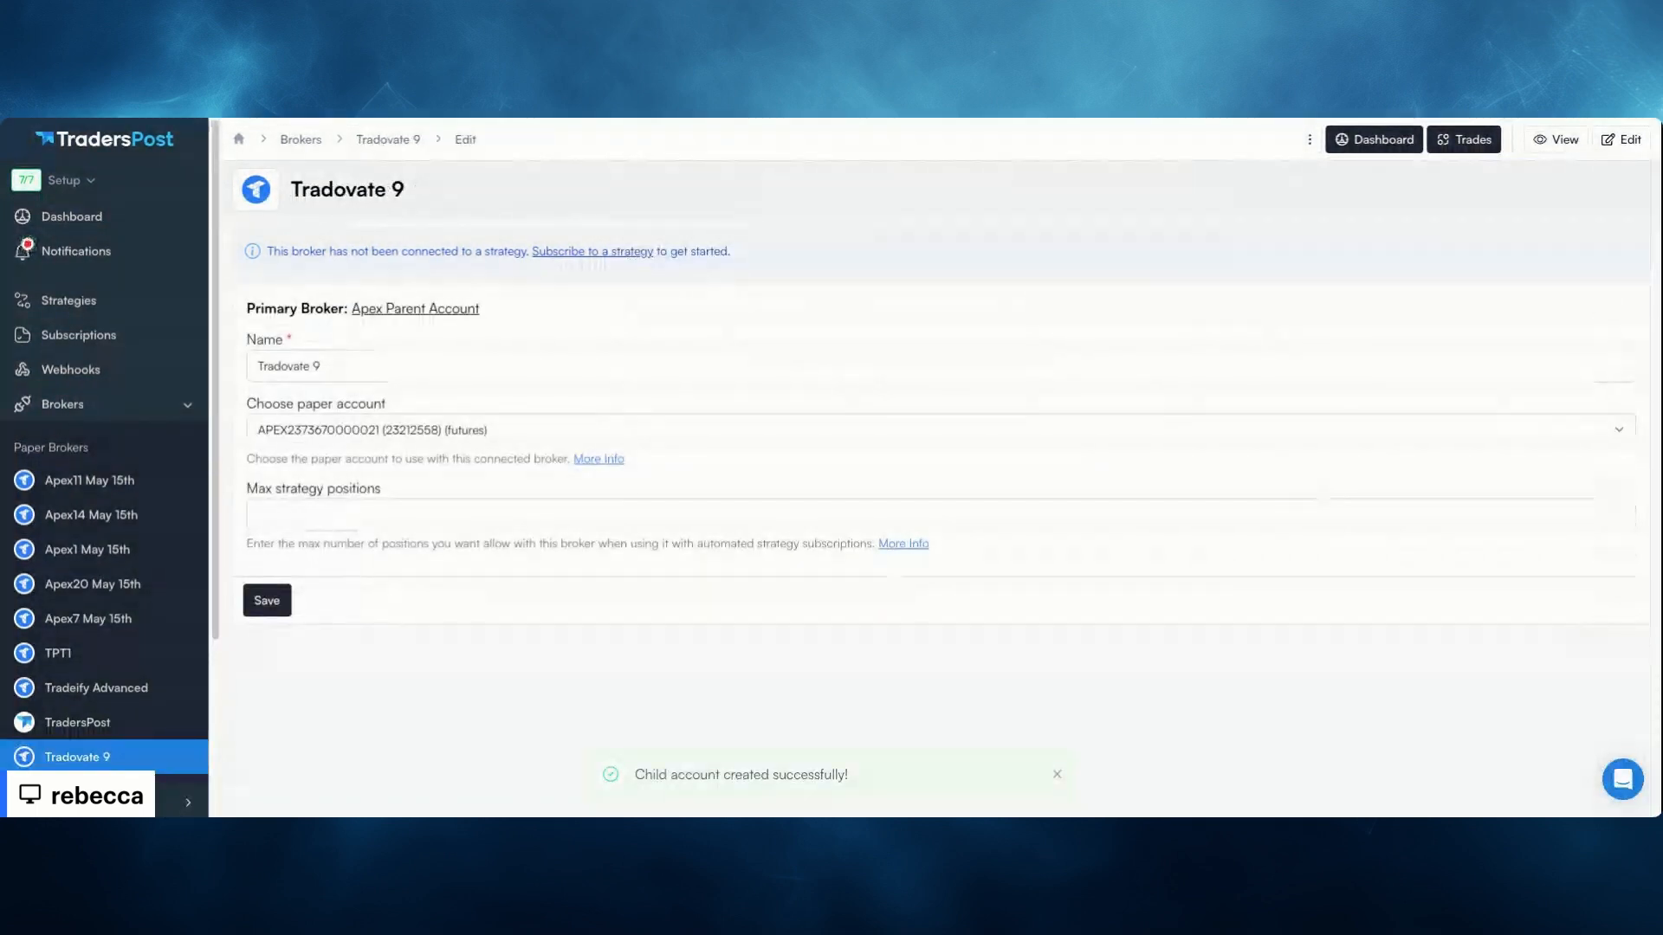
Assign the Apex futures paper account ending in 17 to the cloned connection and set its max strategy positions to 10
double_click(340, 360)
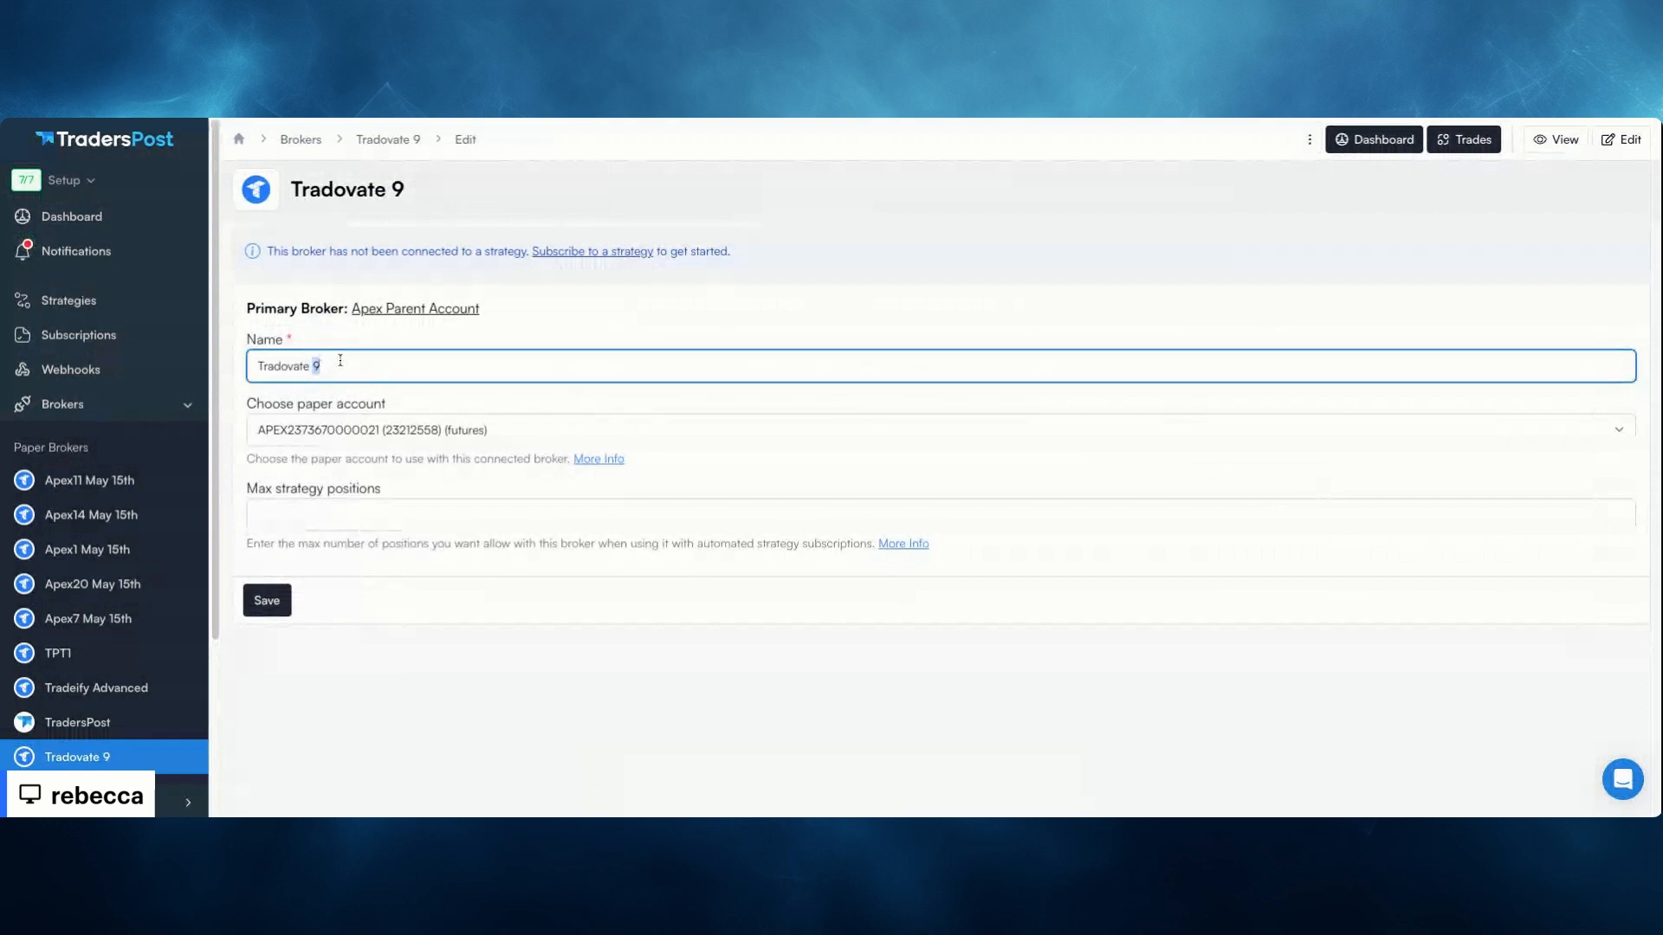
triple_click(340, 360)
click(370, 433)
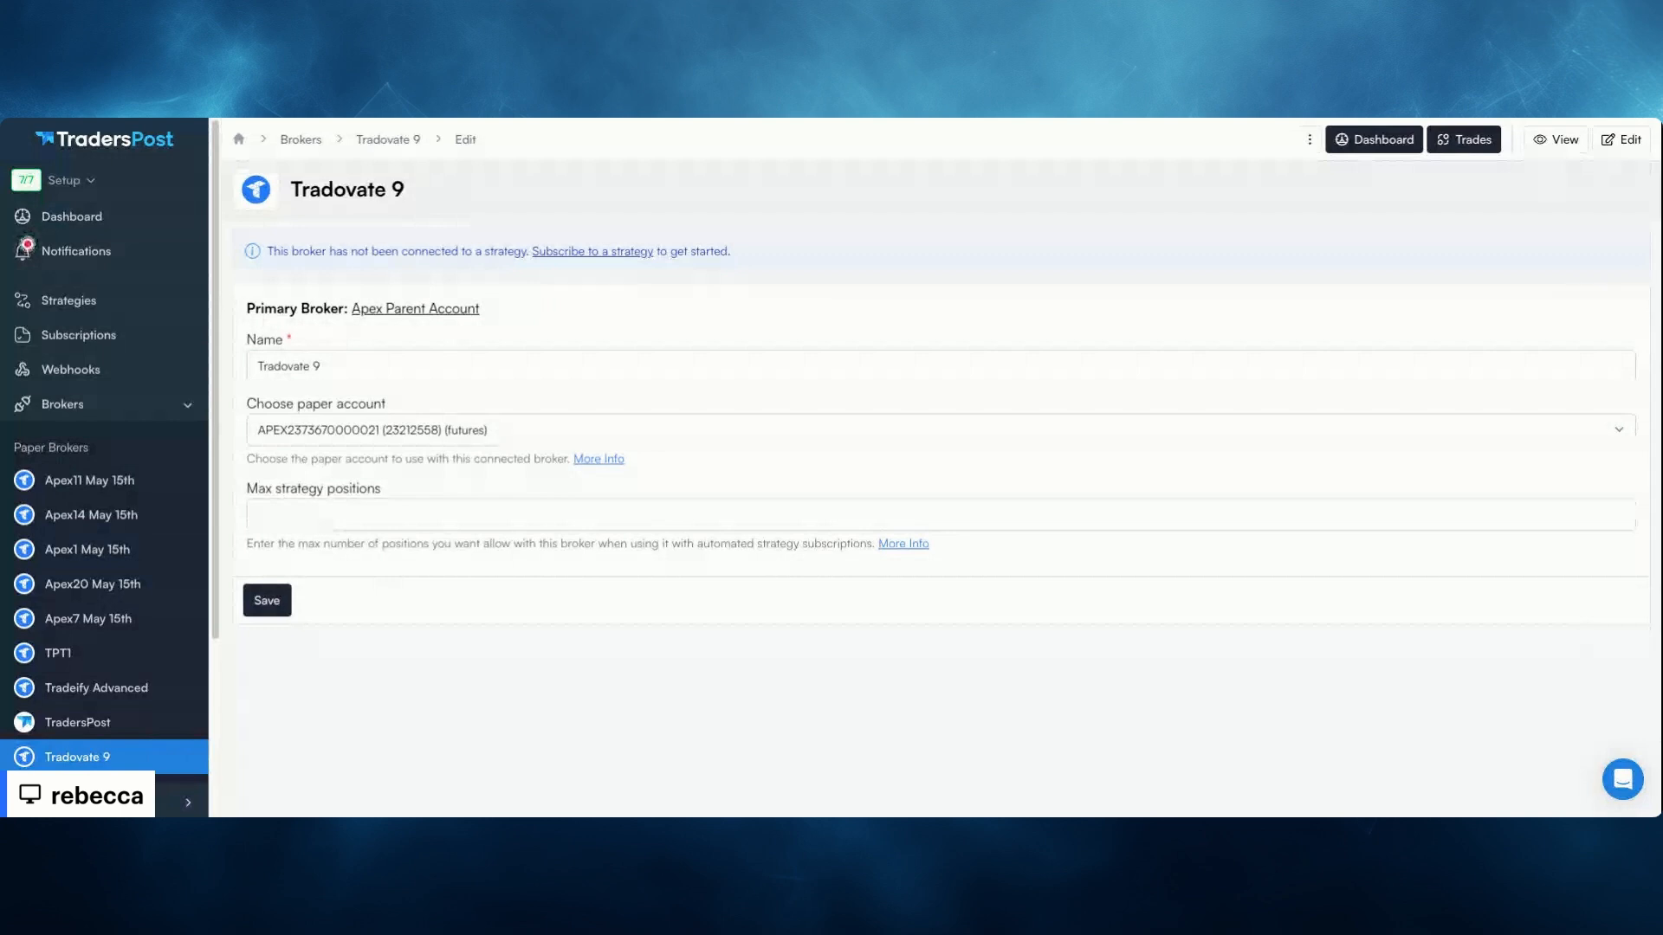
click(501, 423)
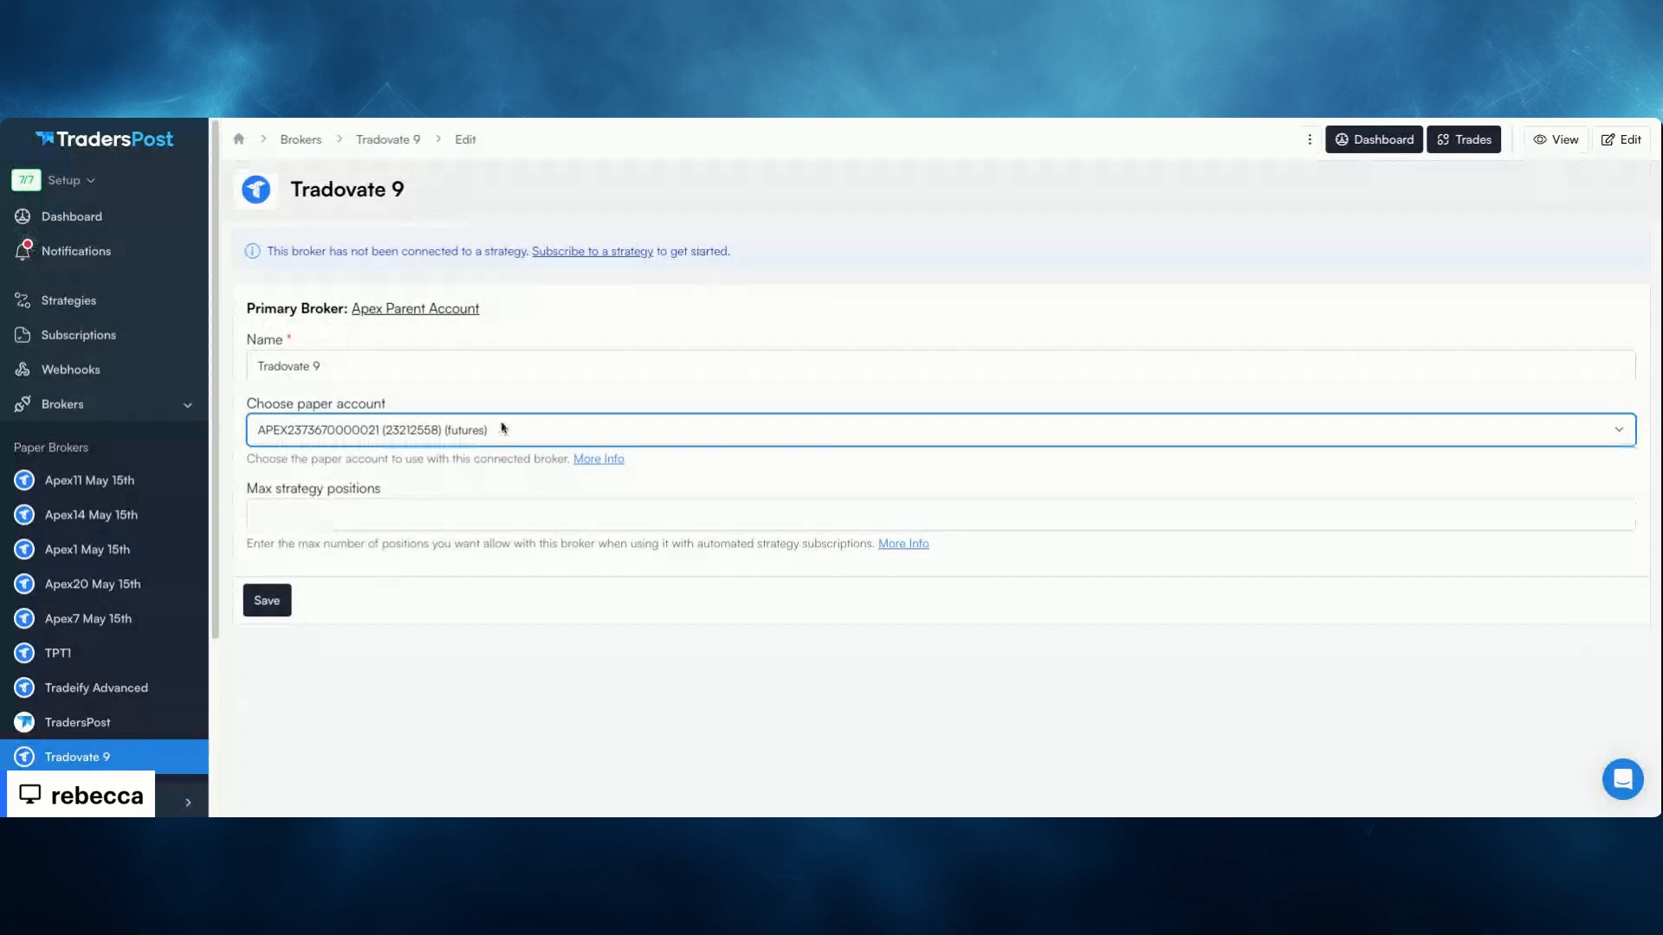
click(409, 448)
click(414, 439)
click(476, 769)
click(342, 512)
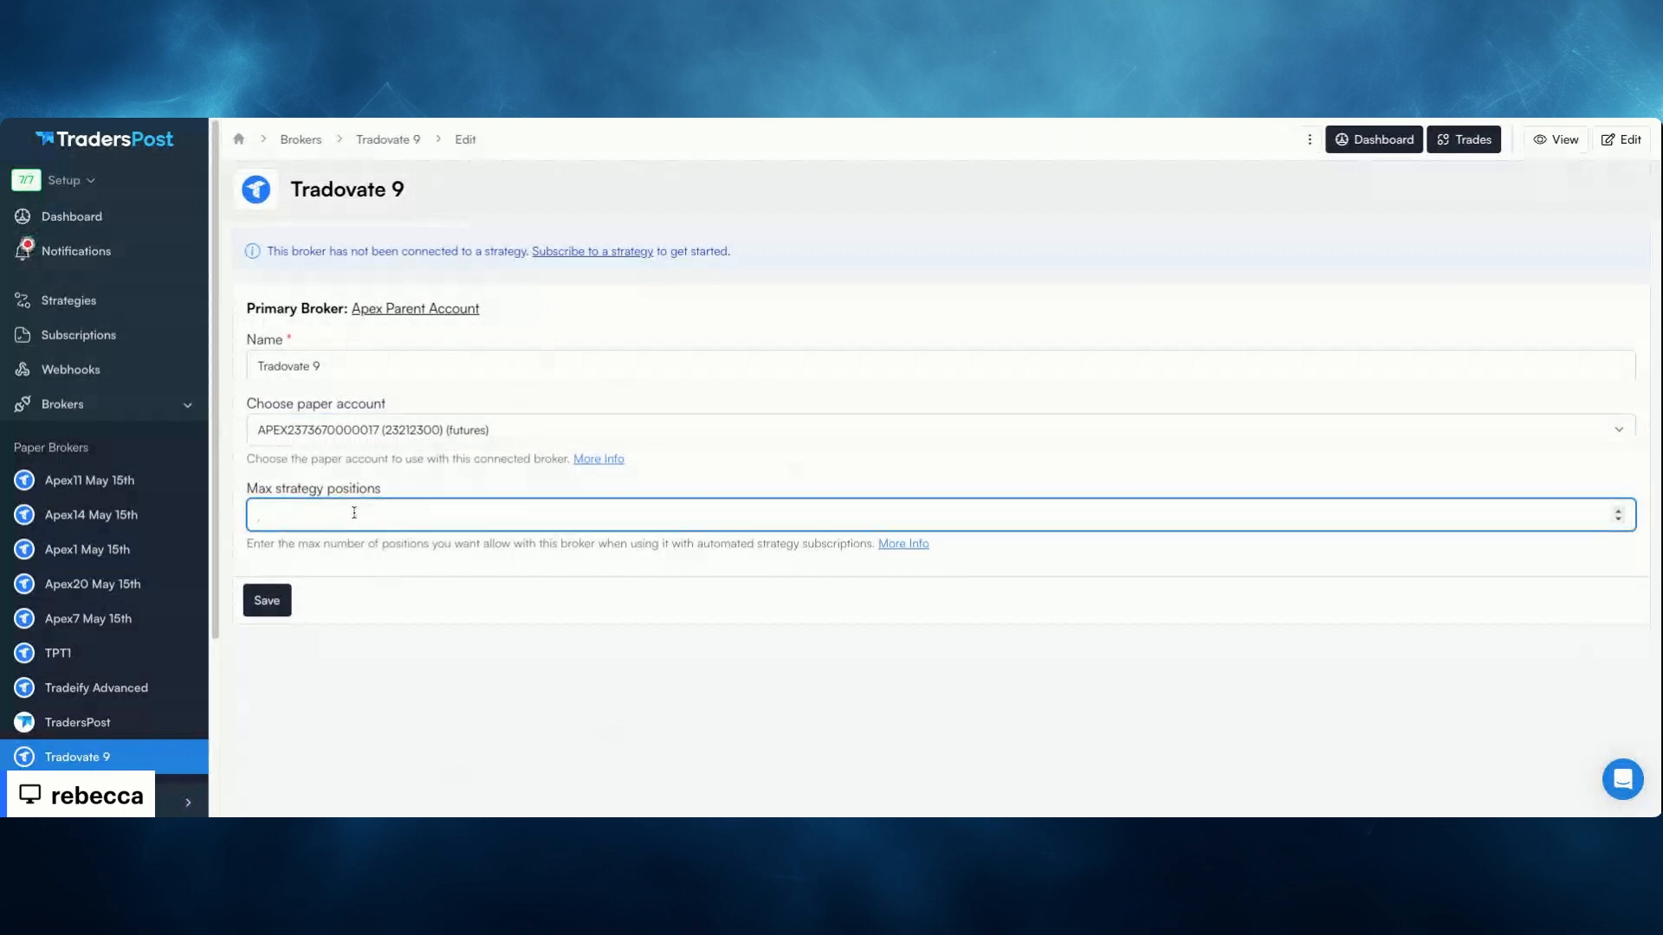
text(10)
Rename the cloned connection as Apex 11 and save its settings
triple_click(340, 369)
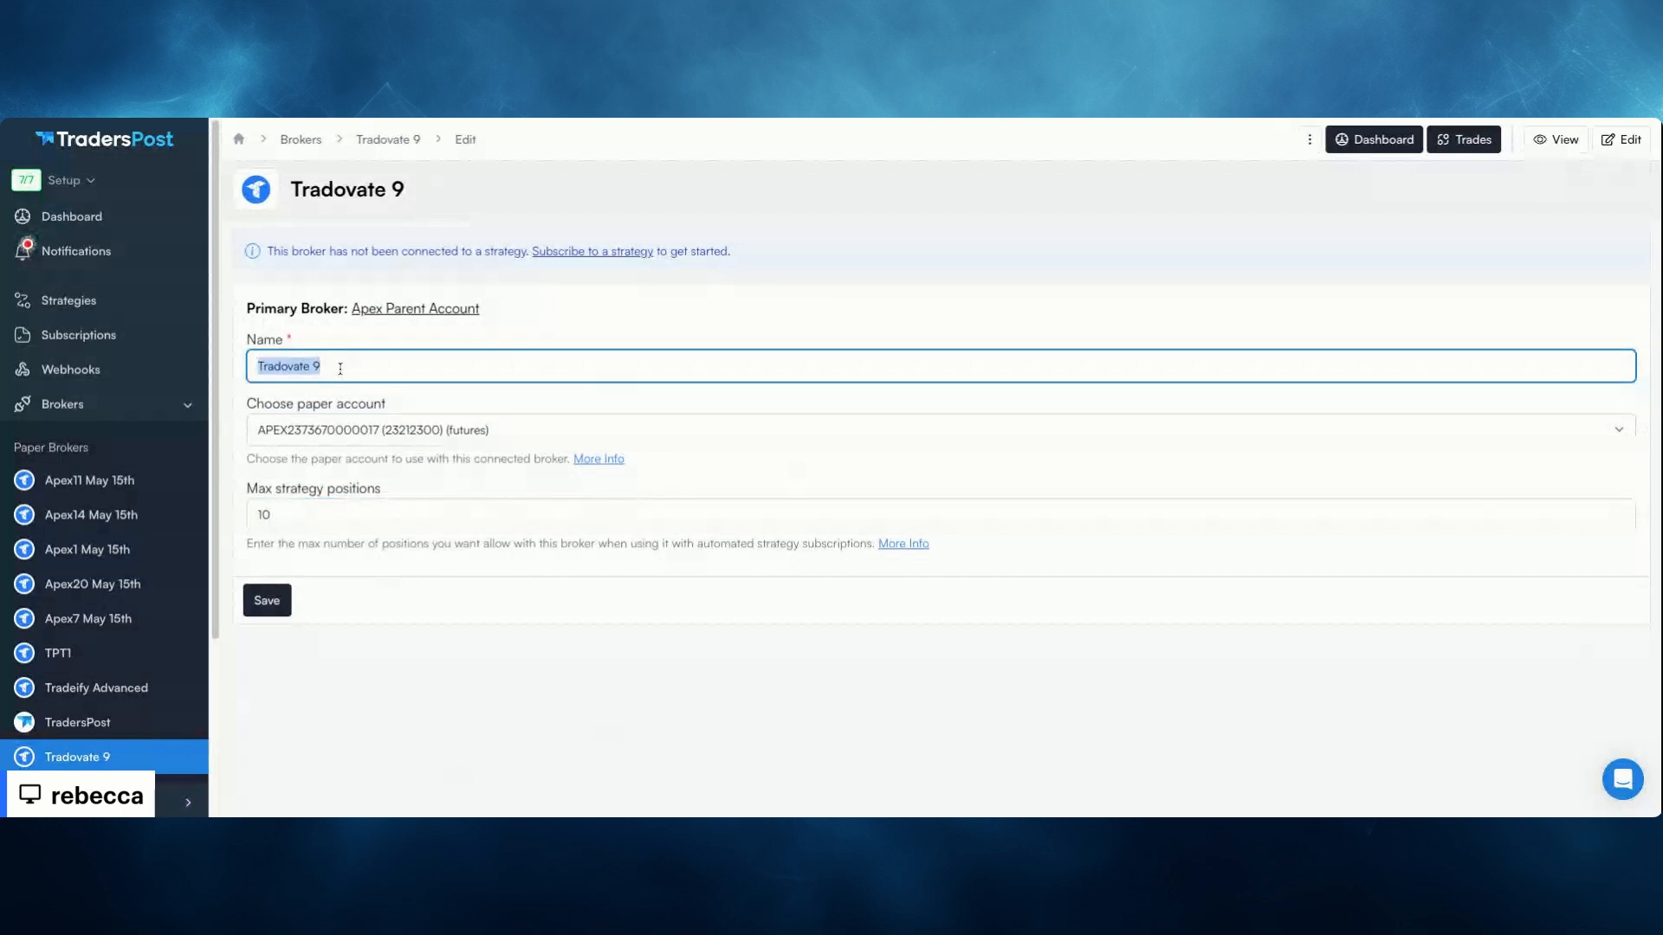
text(Apex 17)
click(518, 675)
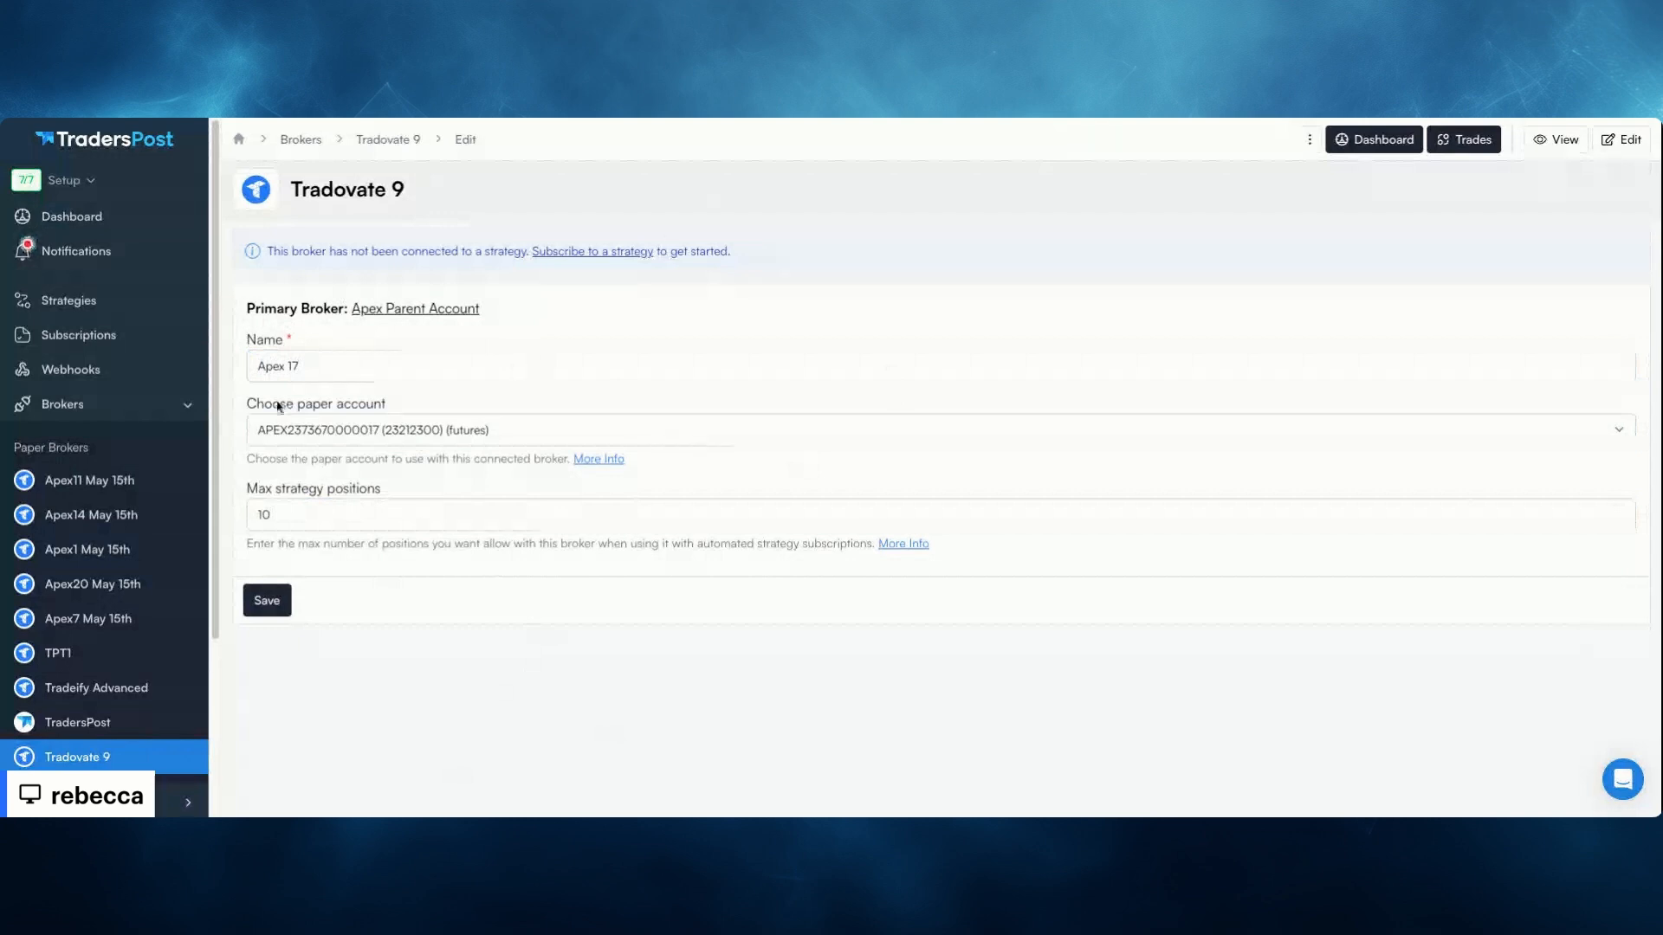
click(301, 370)
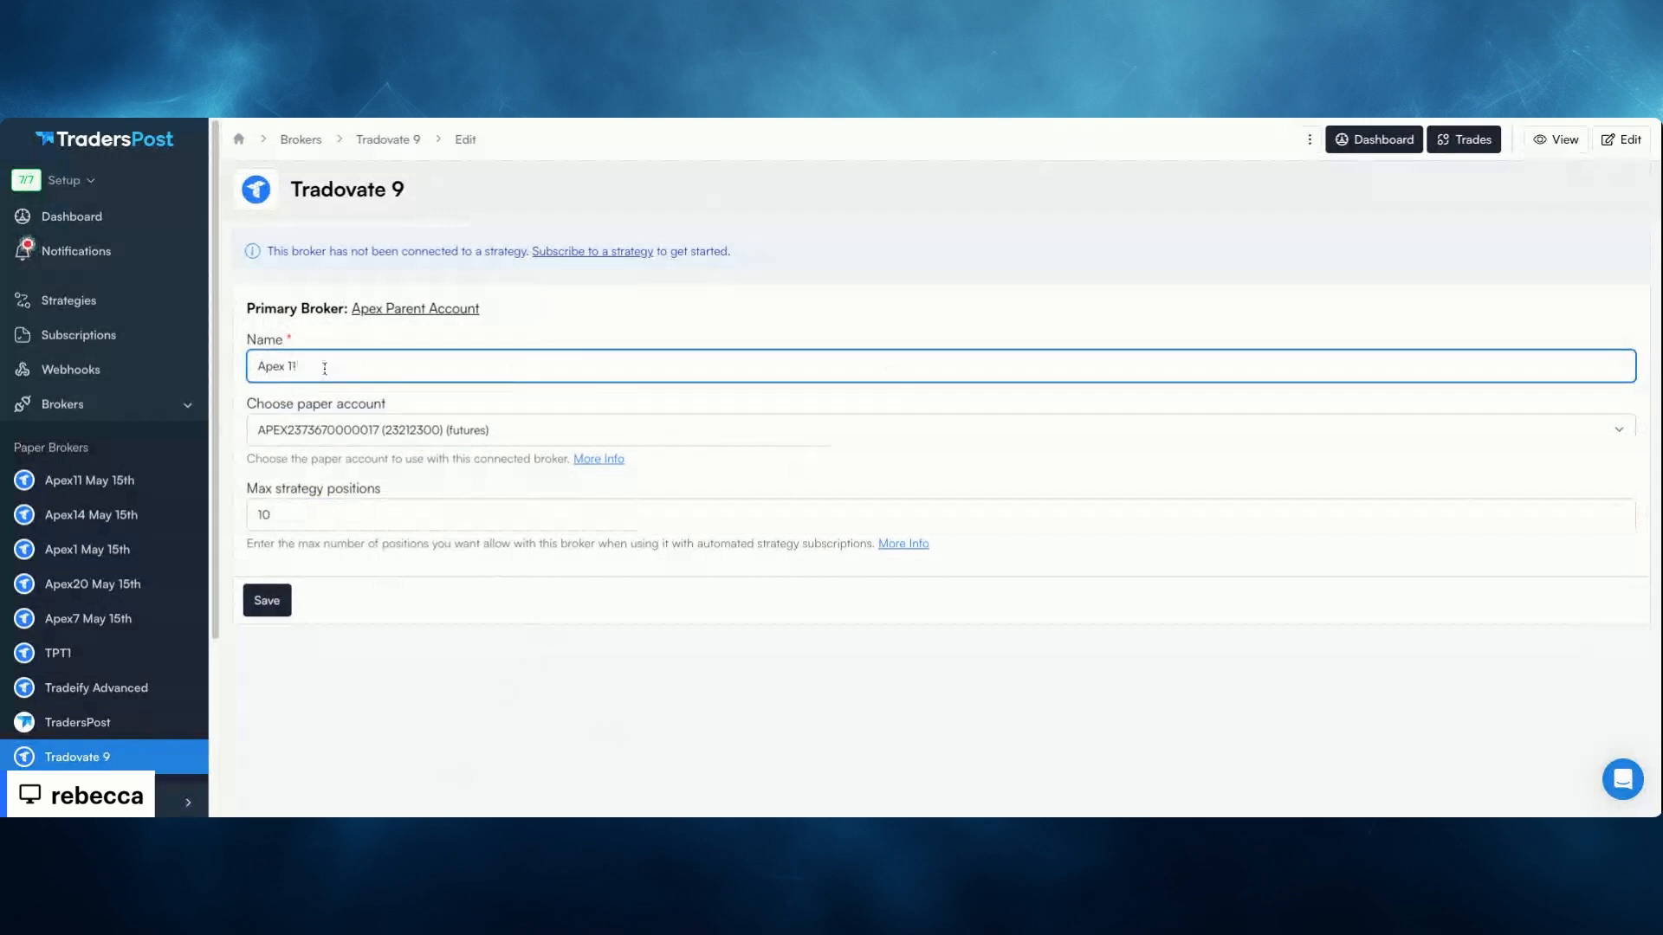
click(256, 611)
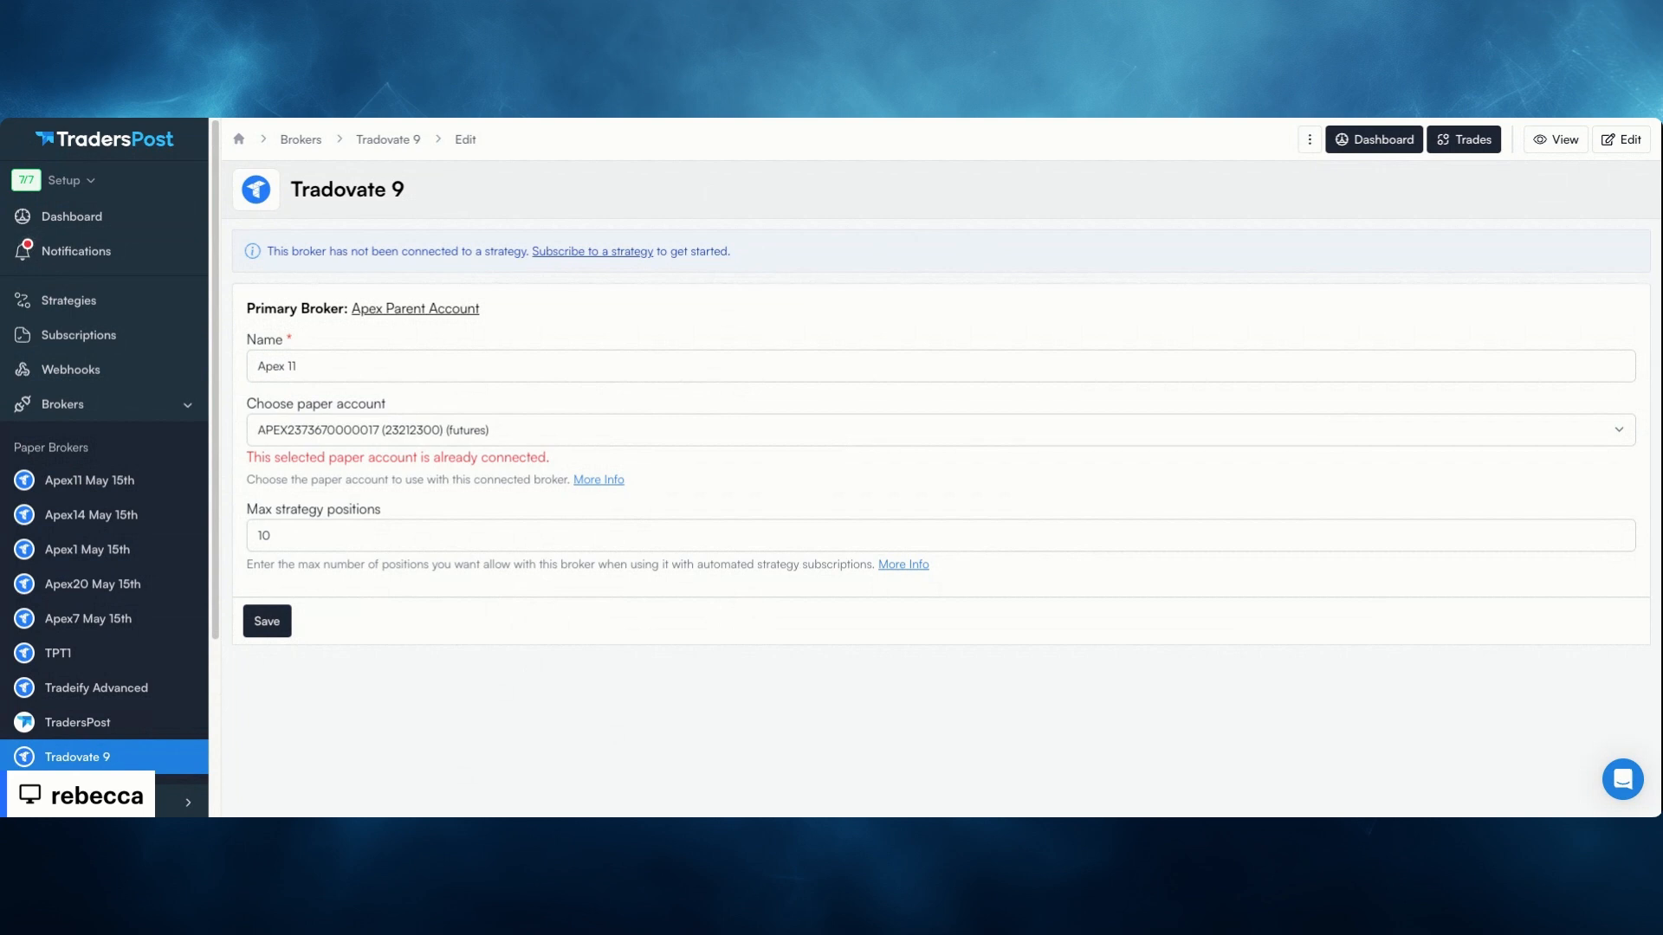
click(264, 630)
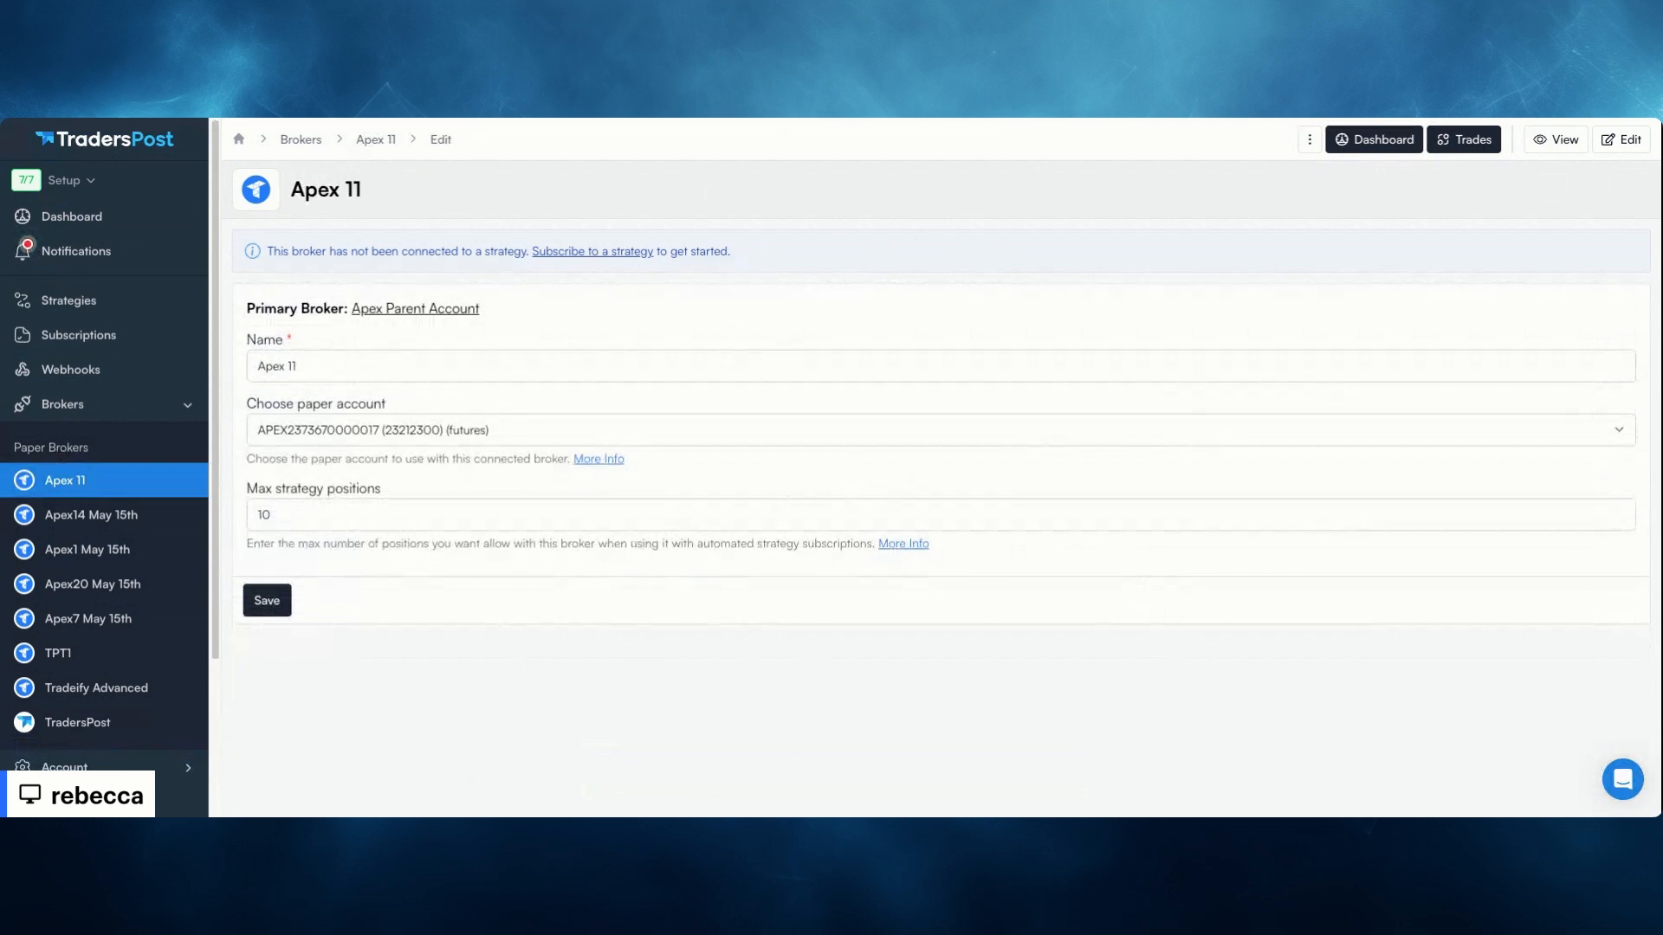
Change the child connection's name to Apex 17 and save it
click(320, 364)
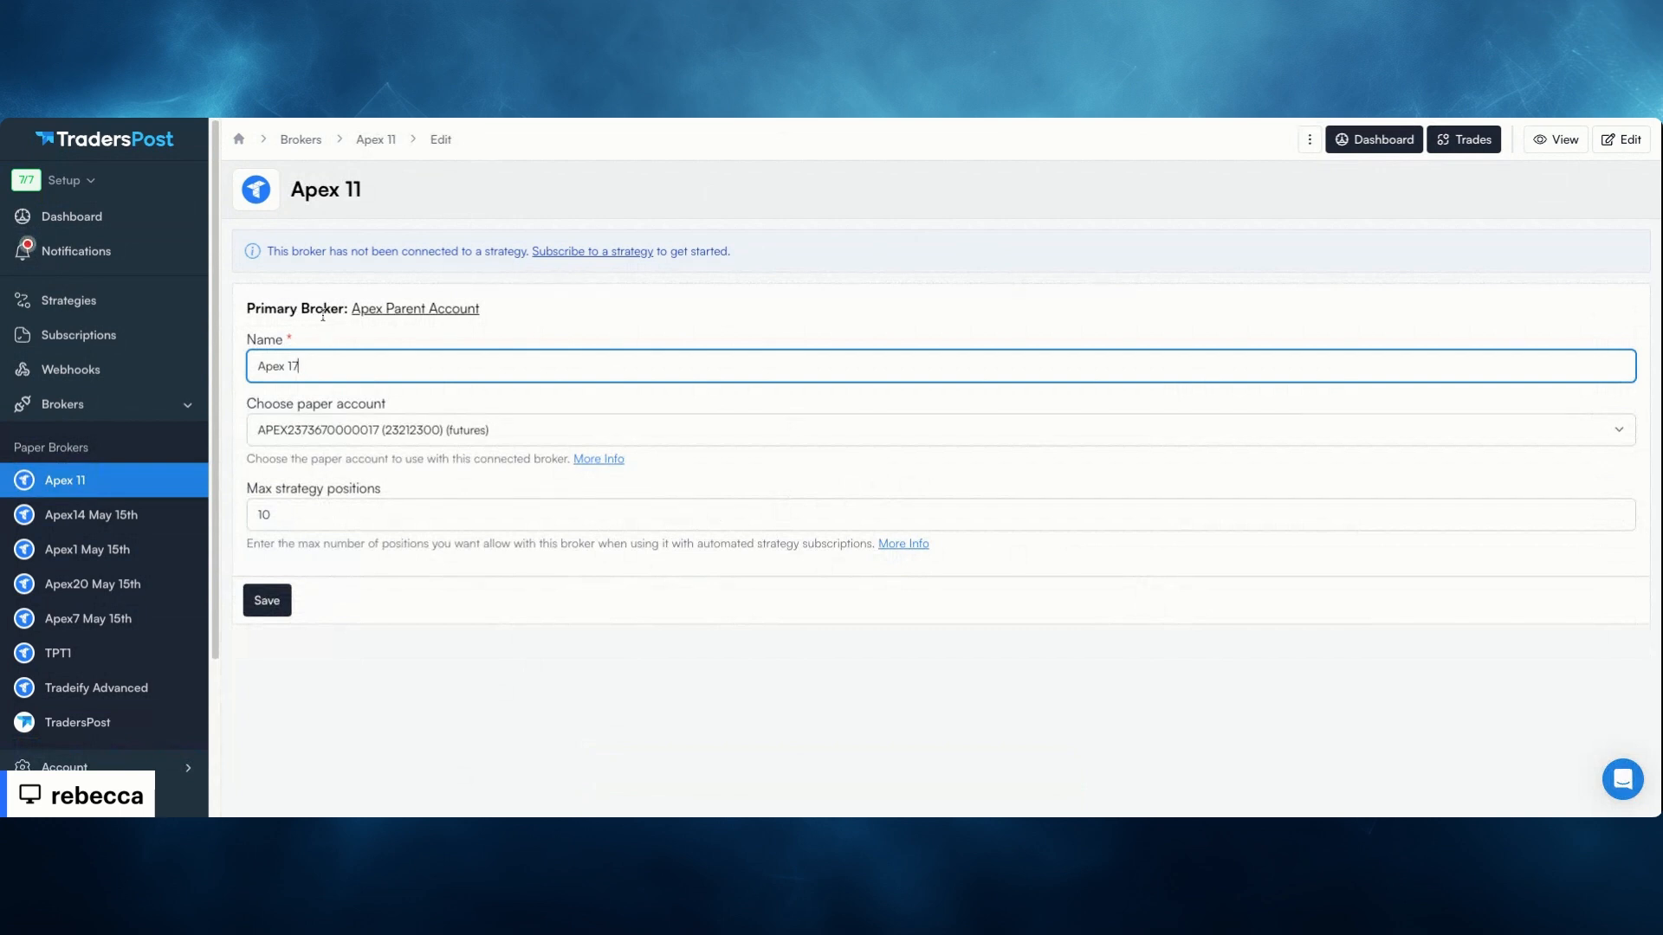
click(1117, 122)
click(260, 612)
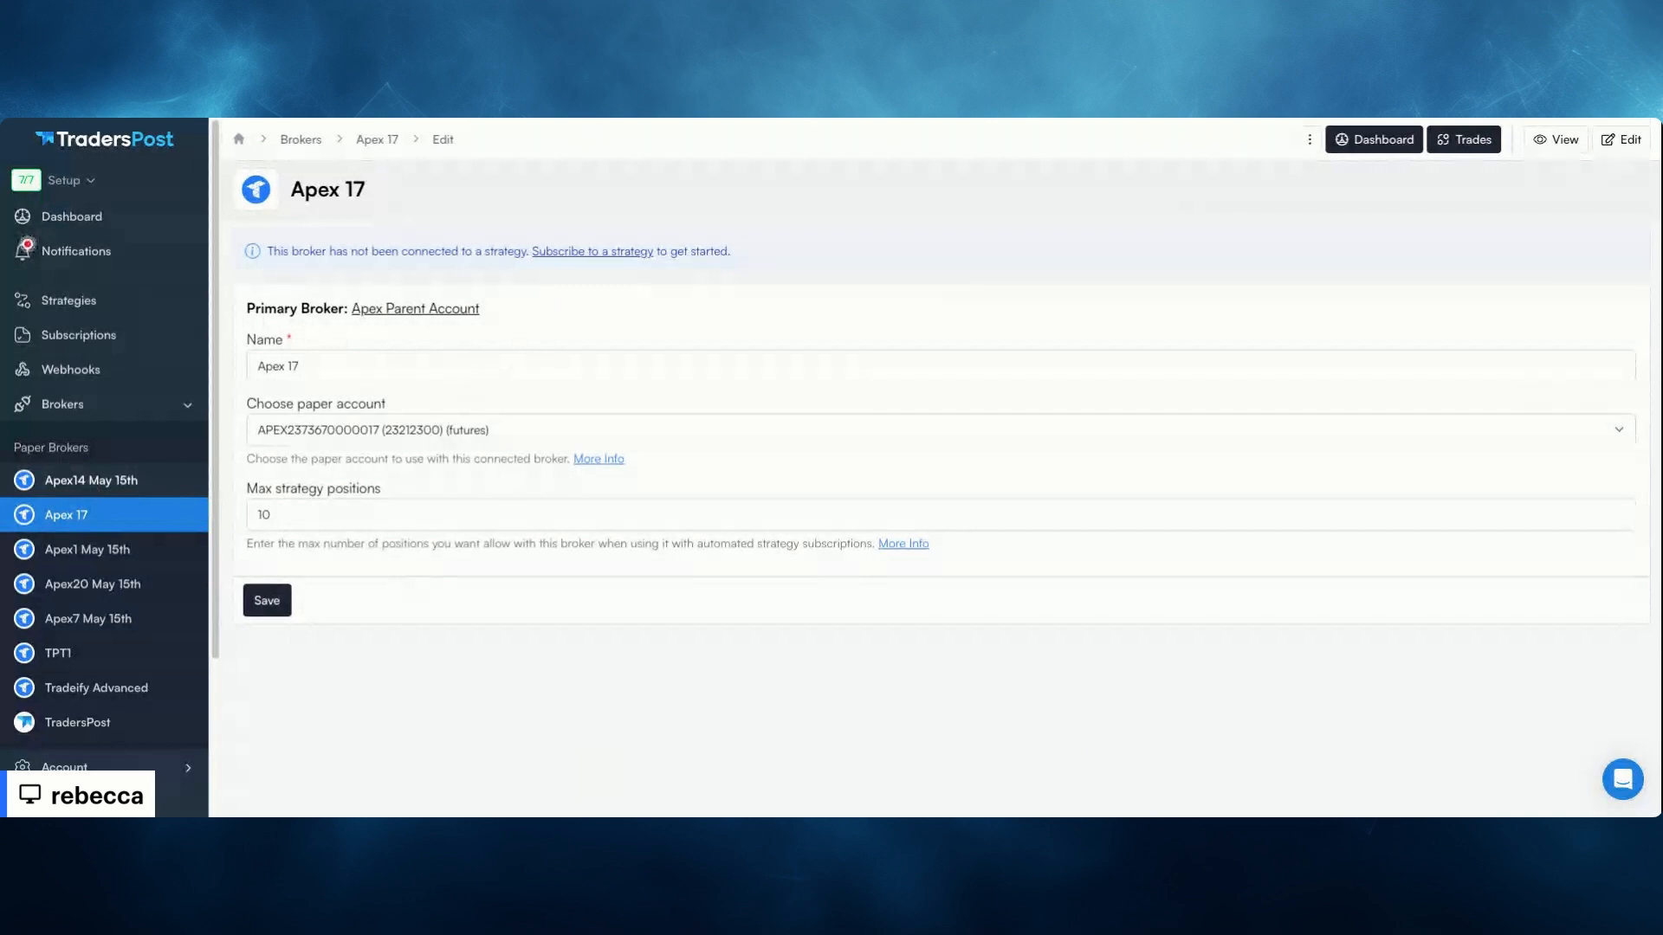
Delete the existing Apex14 May 15th broker connection, checking the confirmation
click(91, 481)
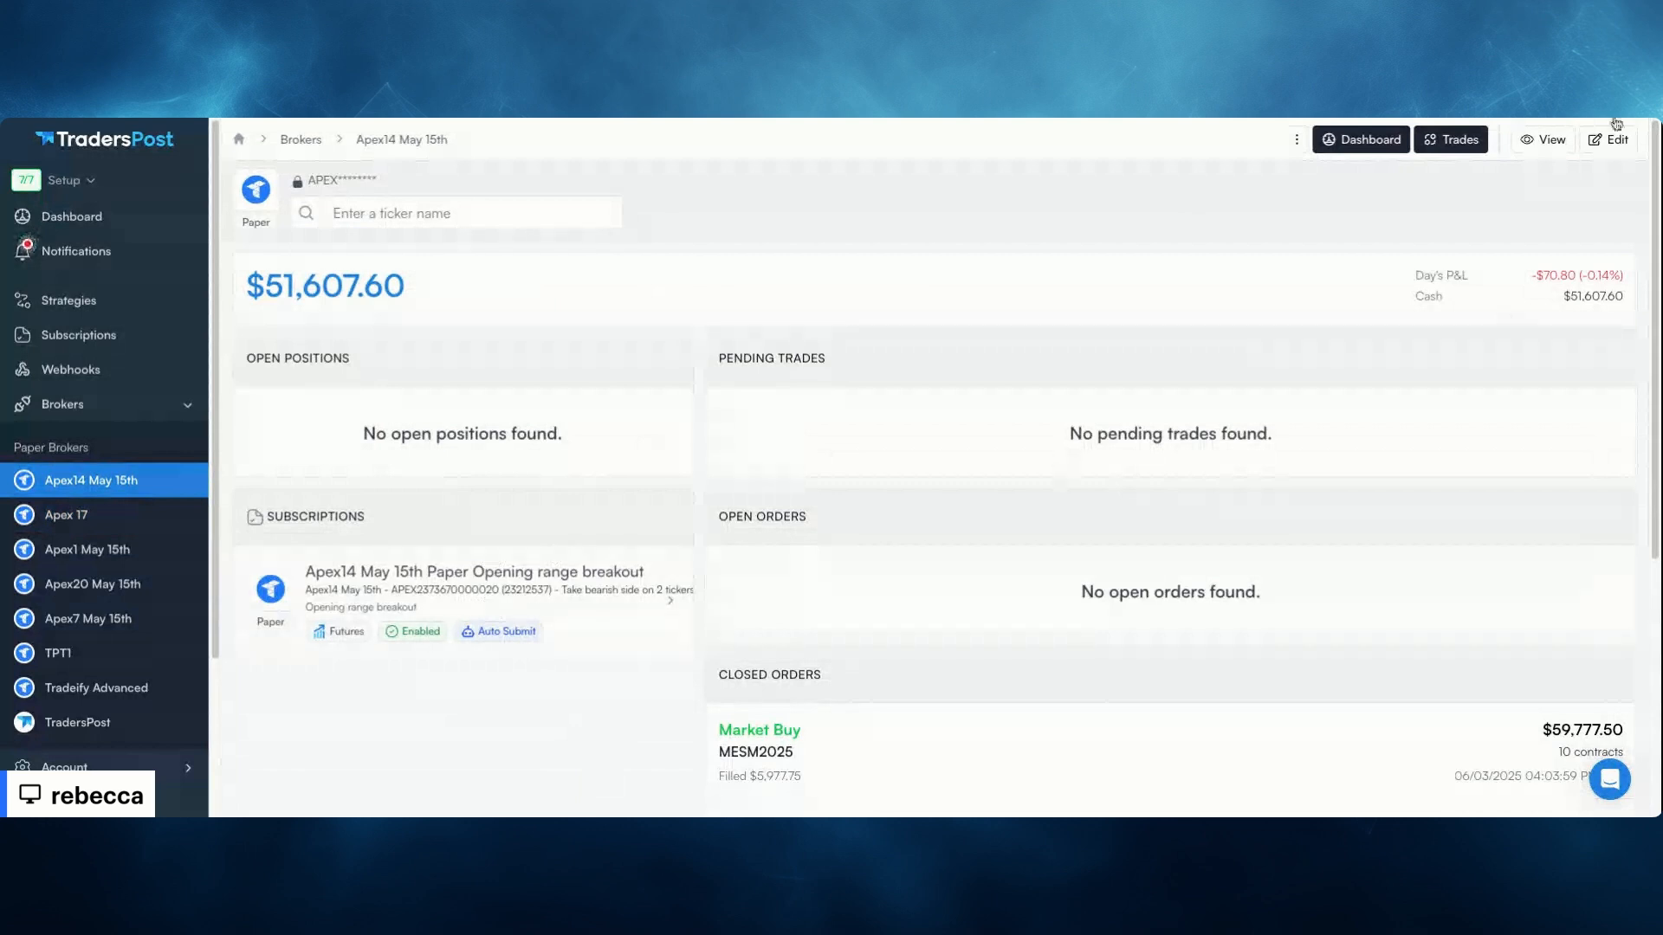
click(1296, 139)
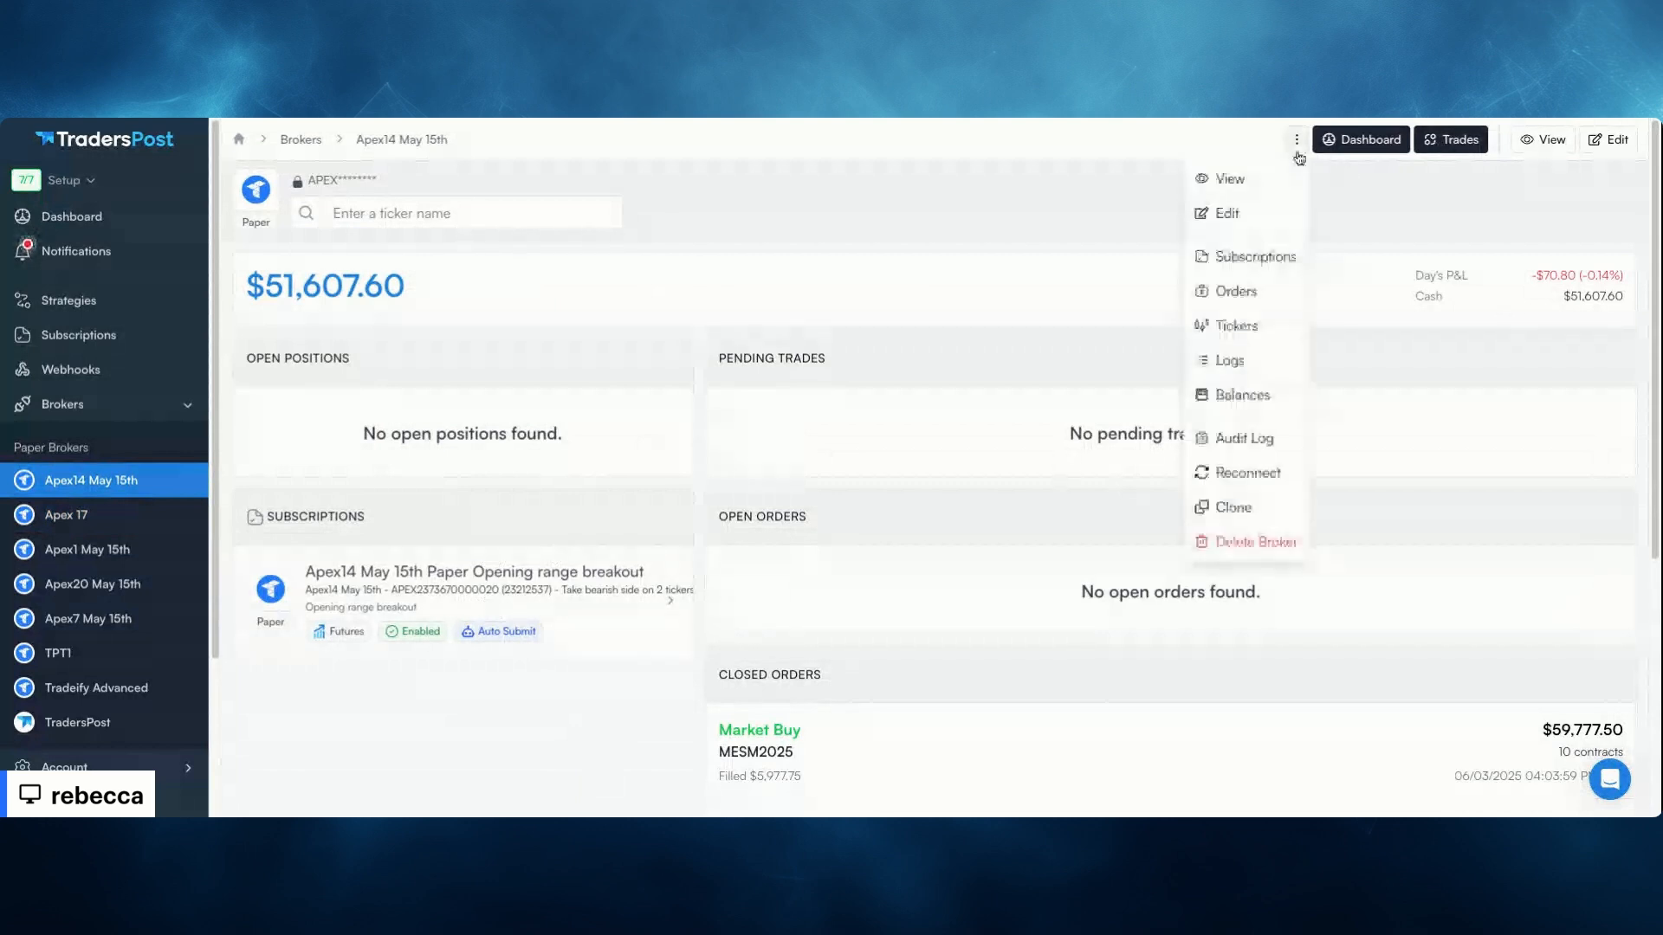
click(1239, 542)
click(658, 348)
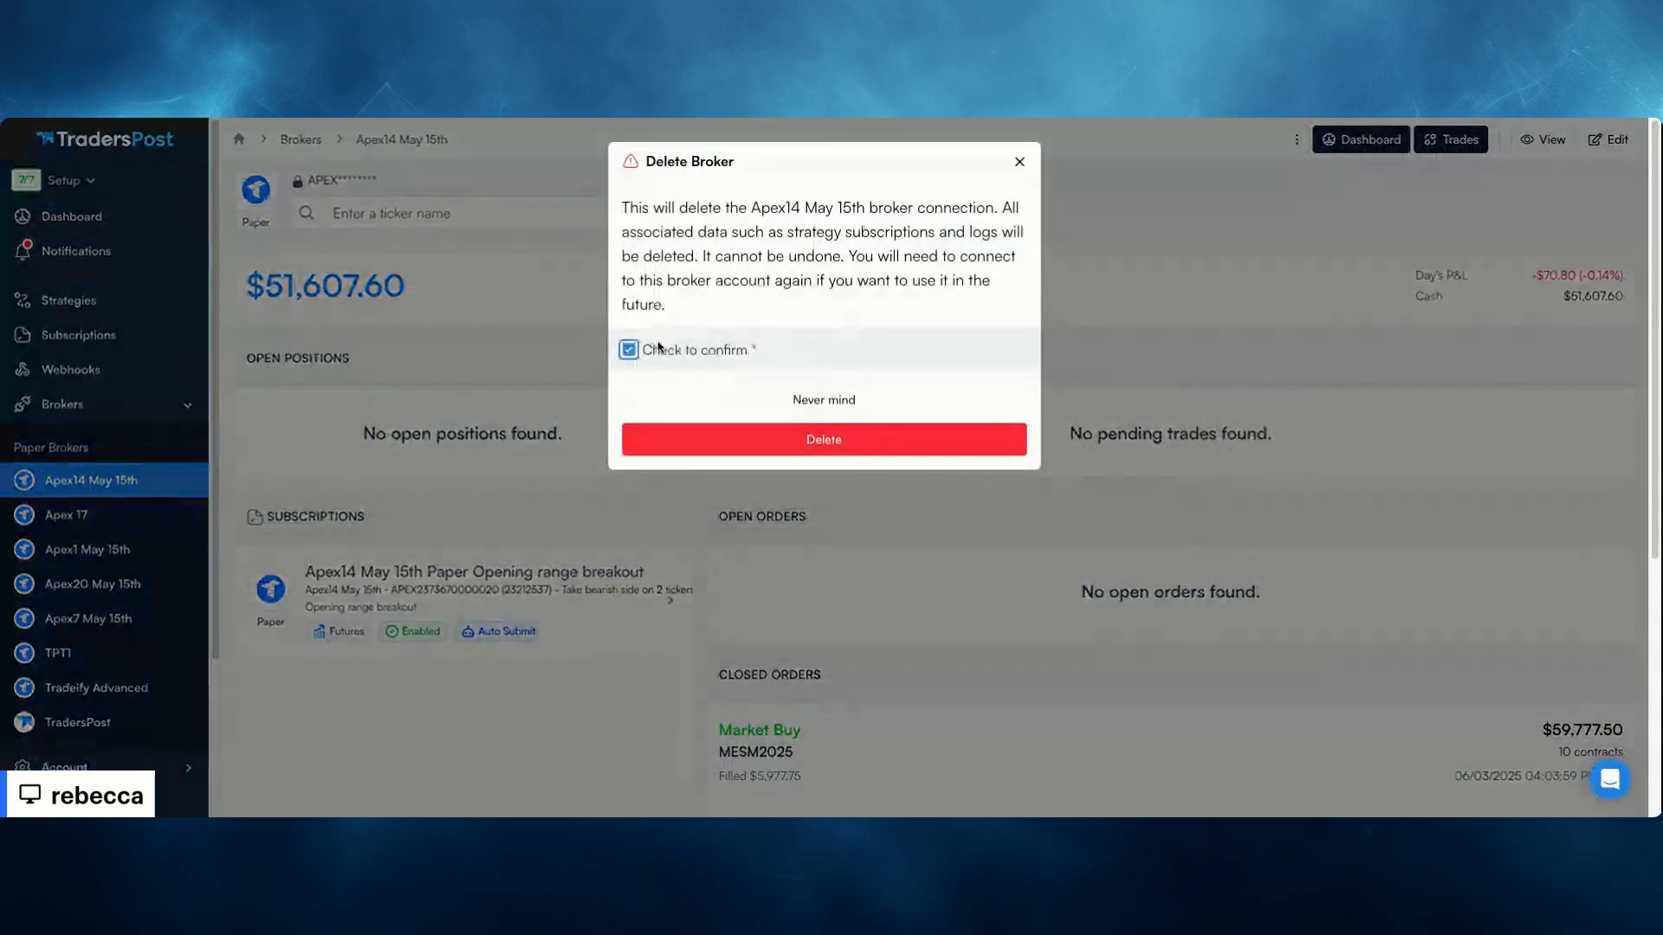
click(762, 446)
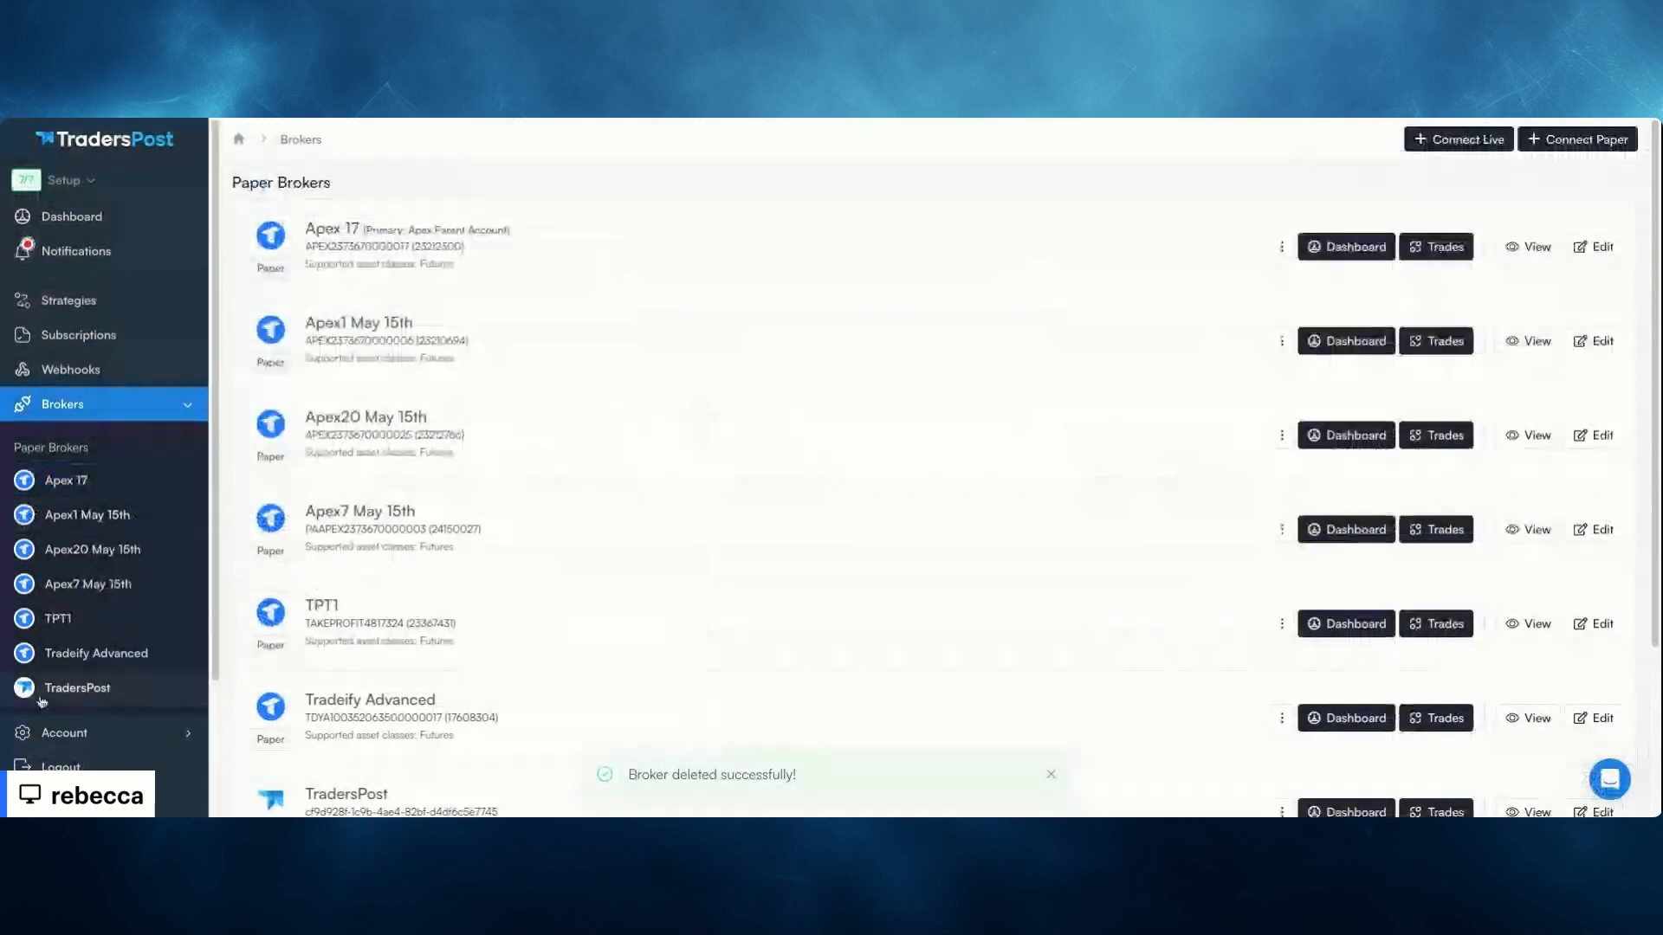
click(75, 690)
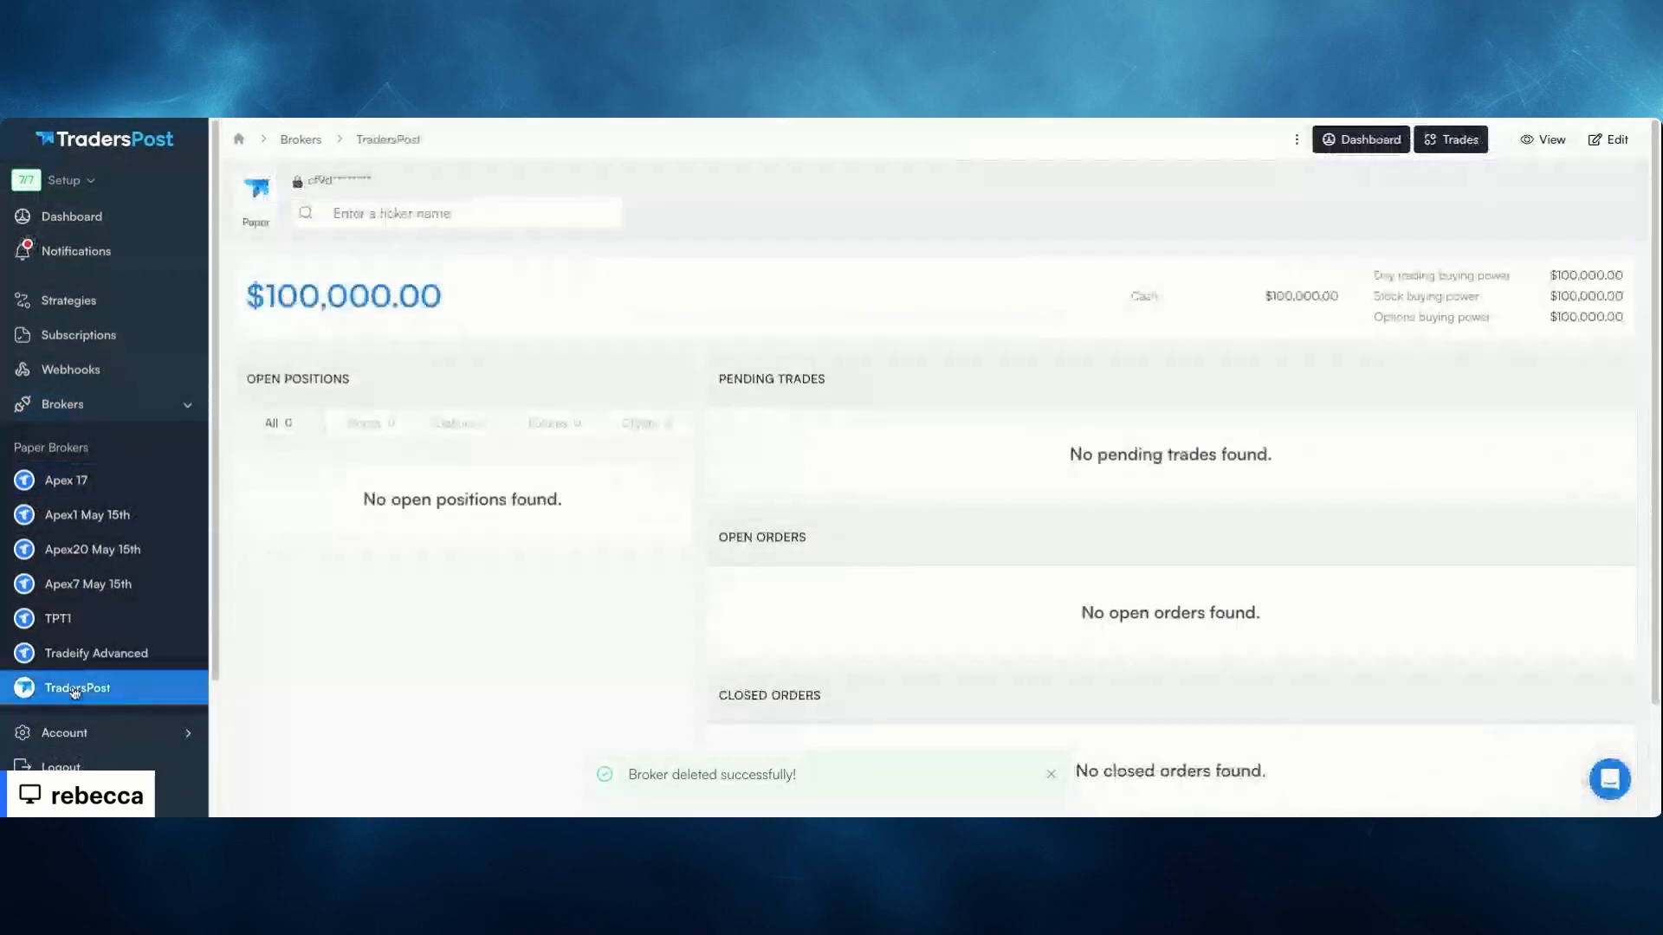
click(87, 653)
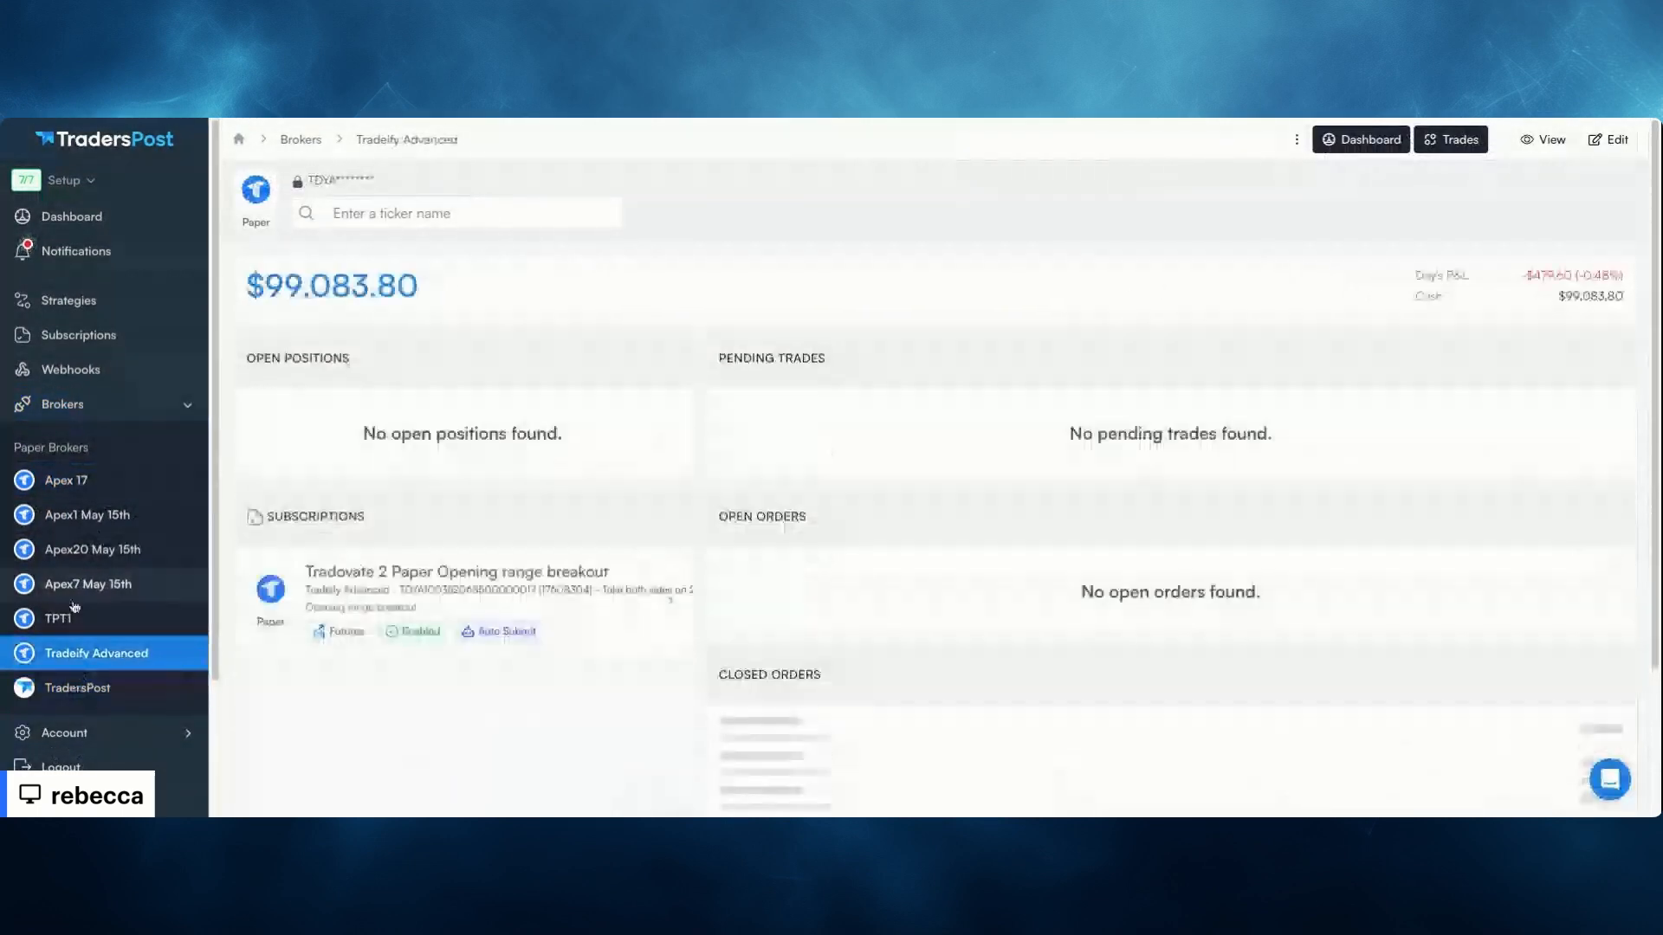
Open the inactive Apex Parent Account connection from the broker list and clone it to create another child account
click(90, 412)
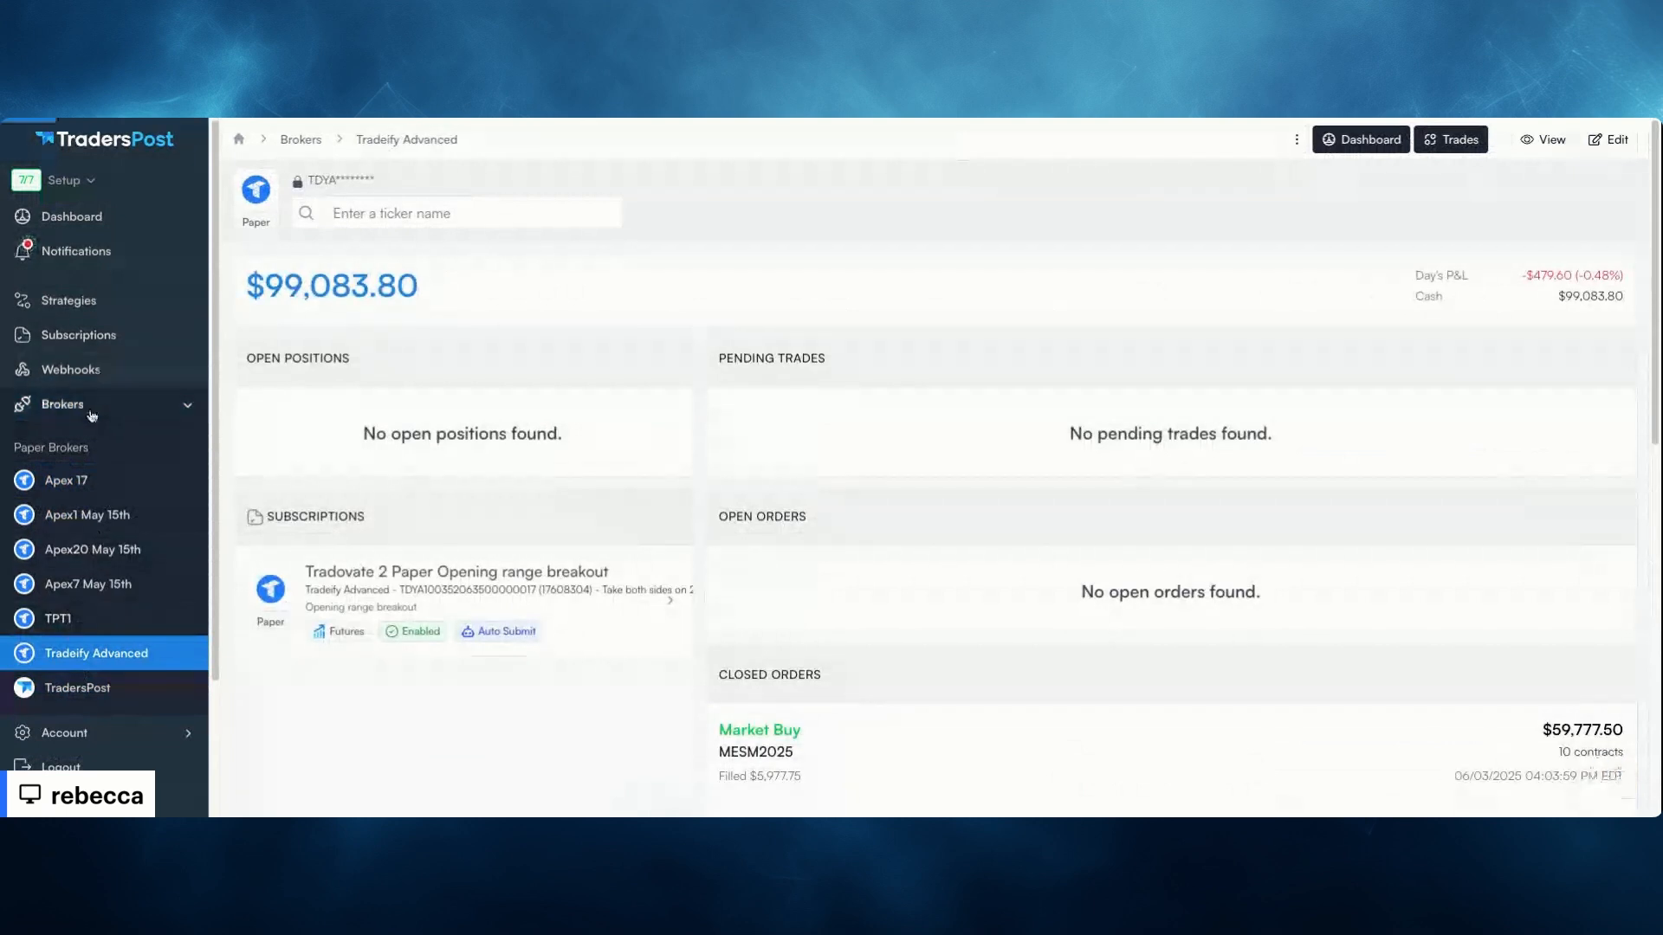
scroll(831, 381, down, 3)
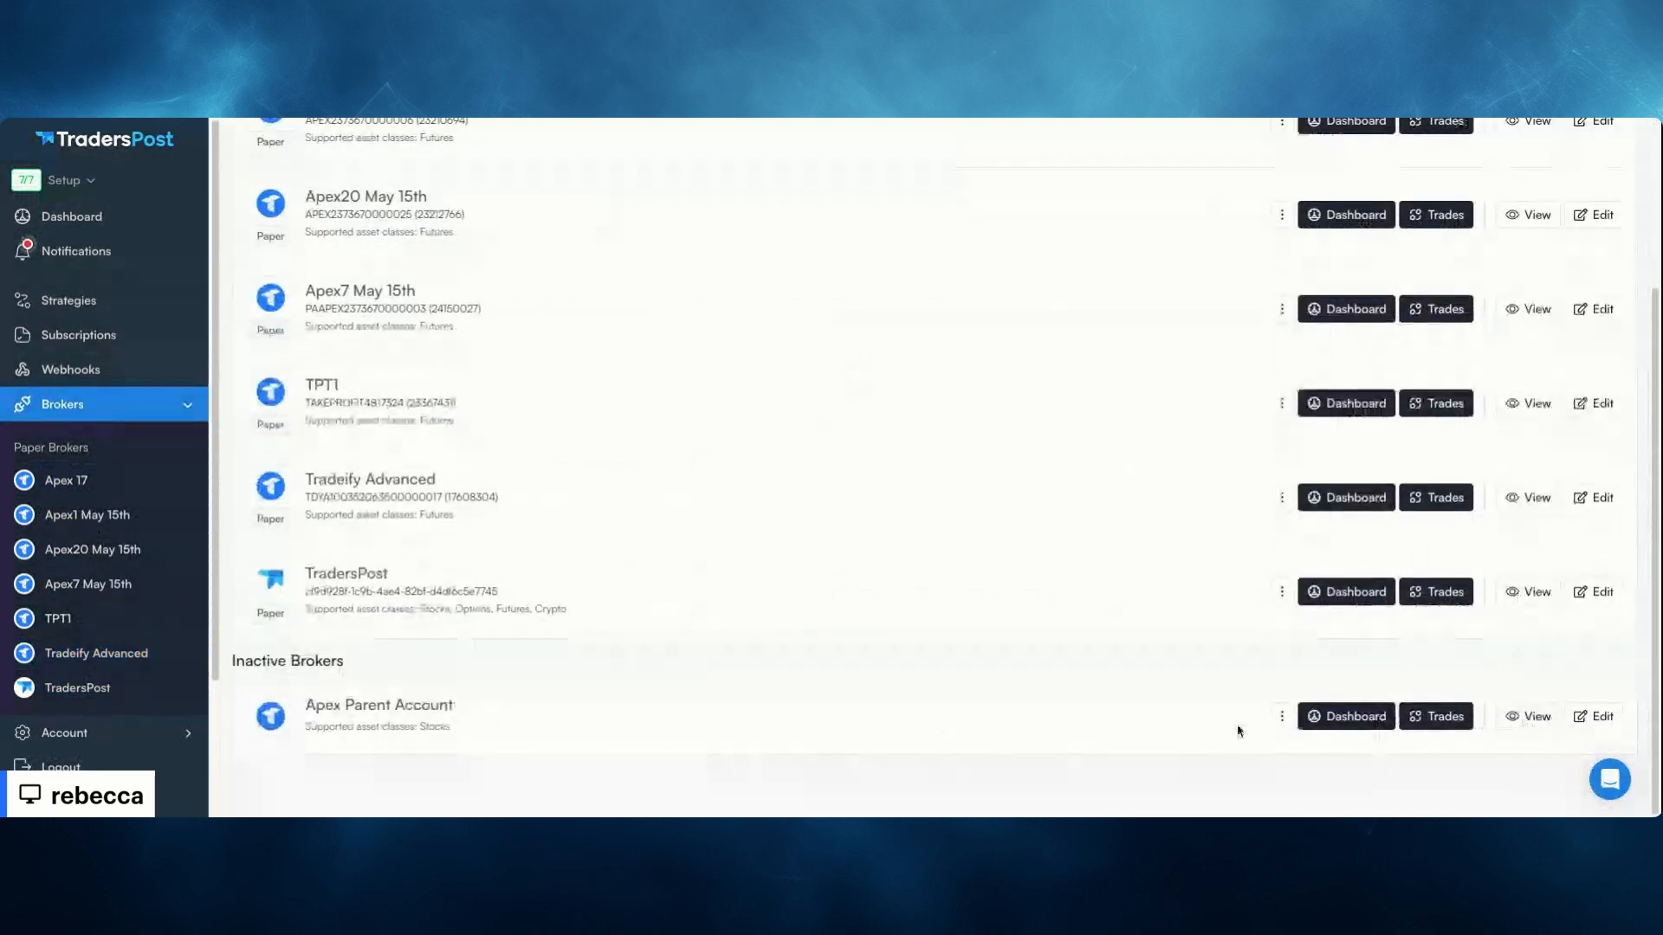
click(407, 706)
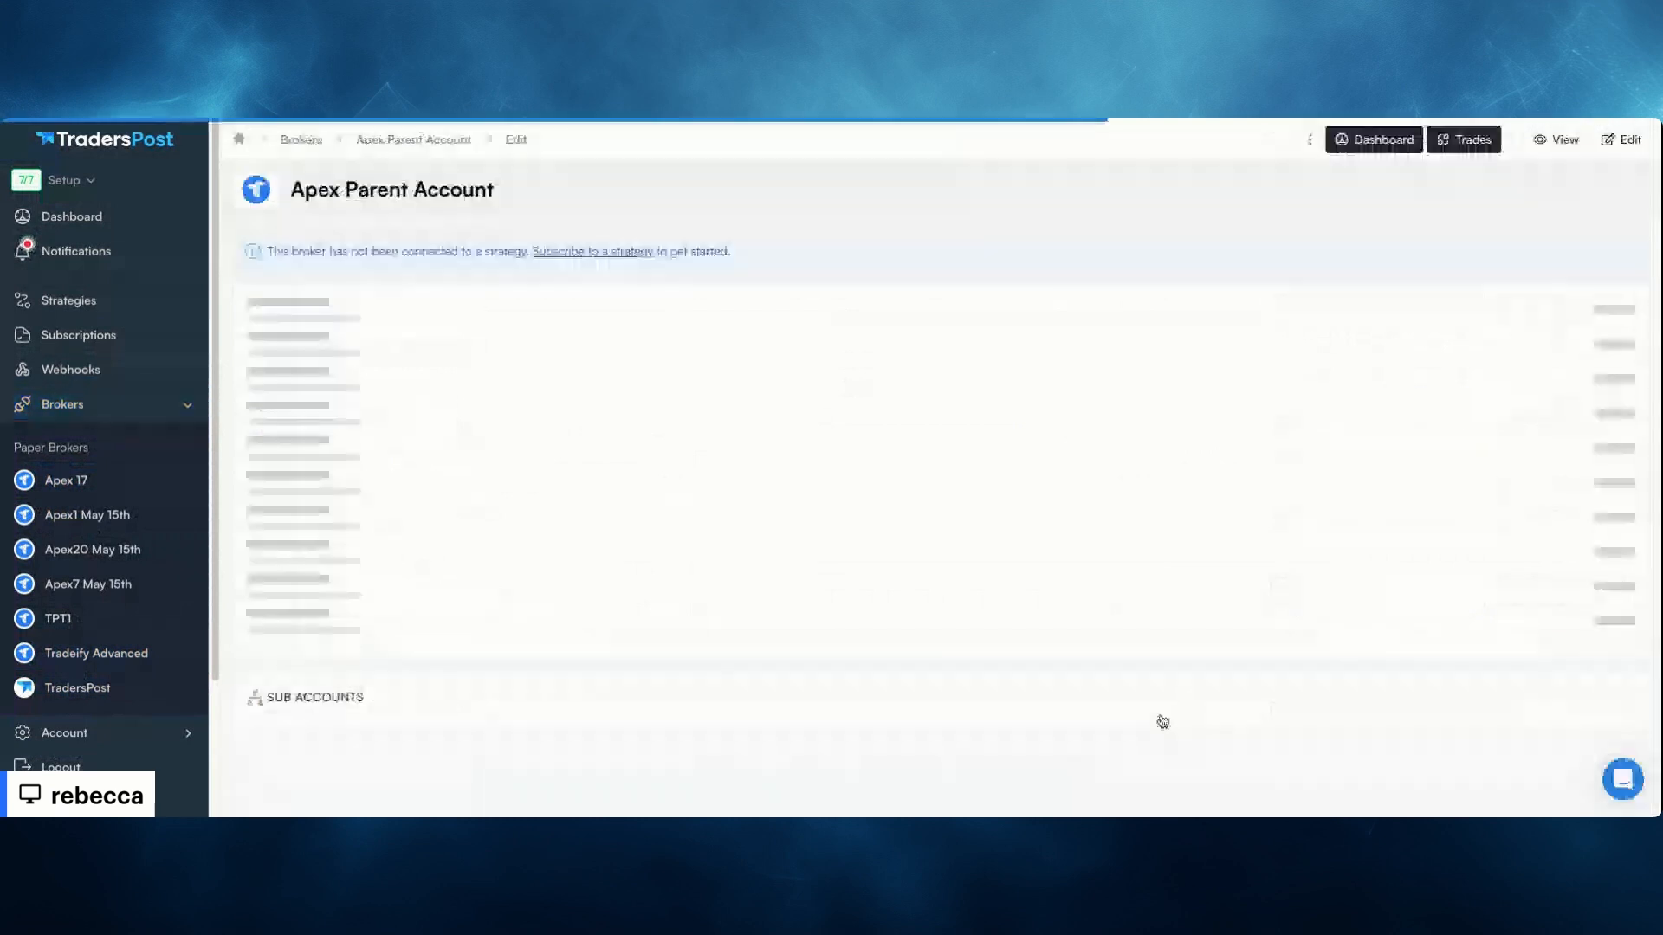
click(1307, 137)
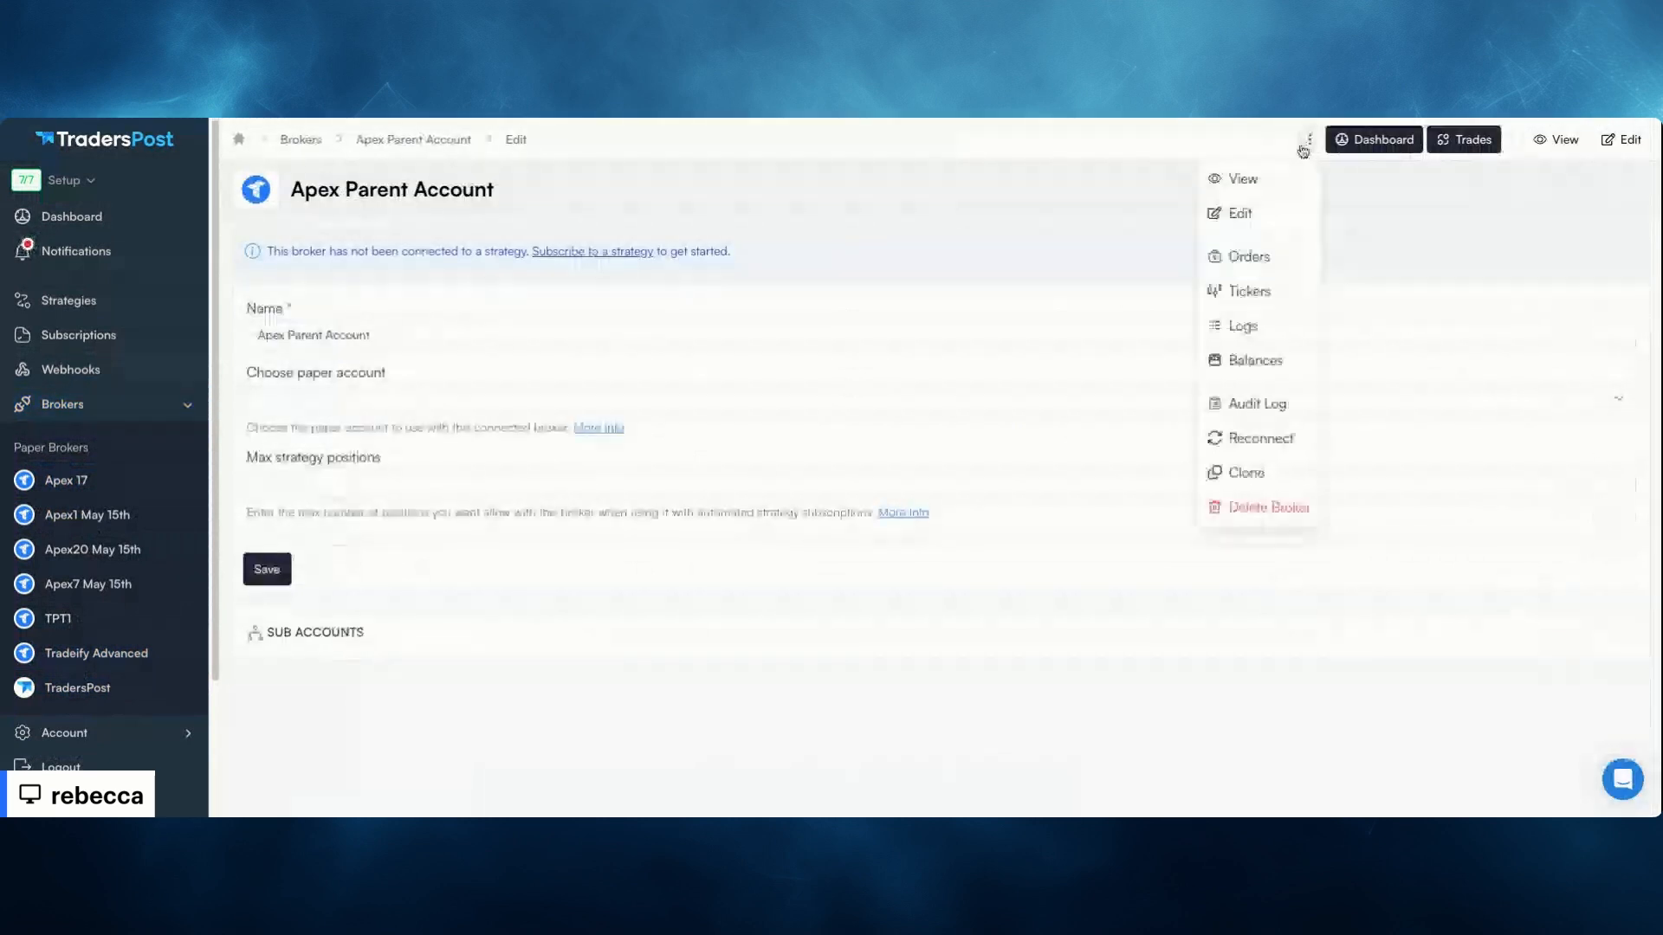
click(1231, 476)
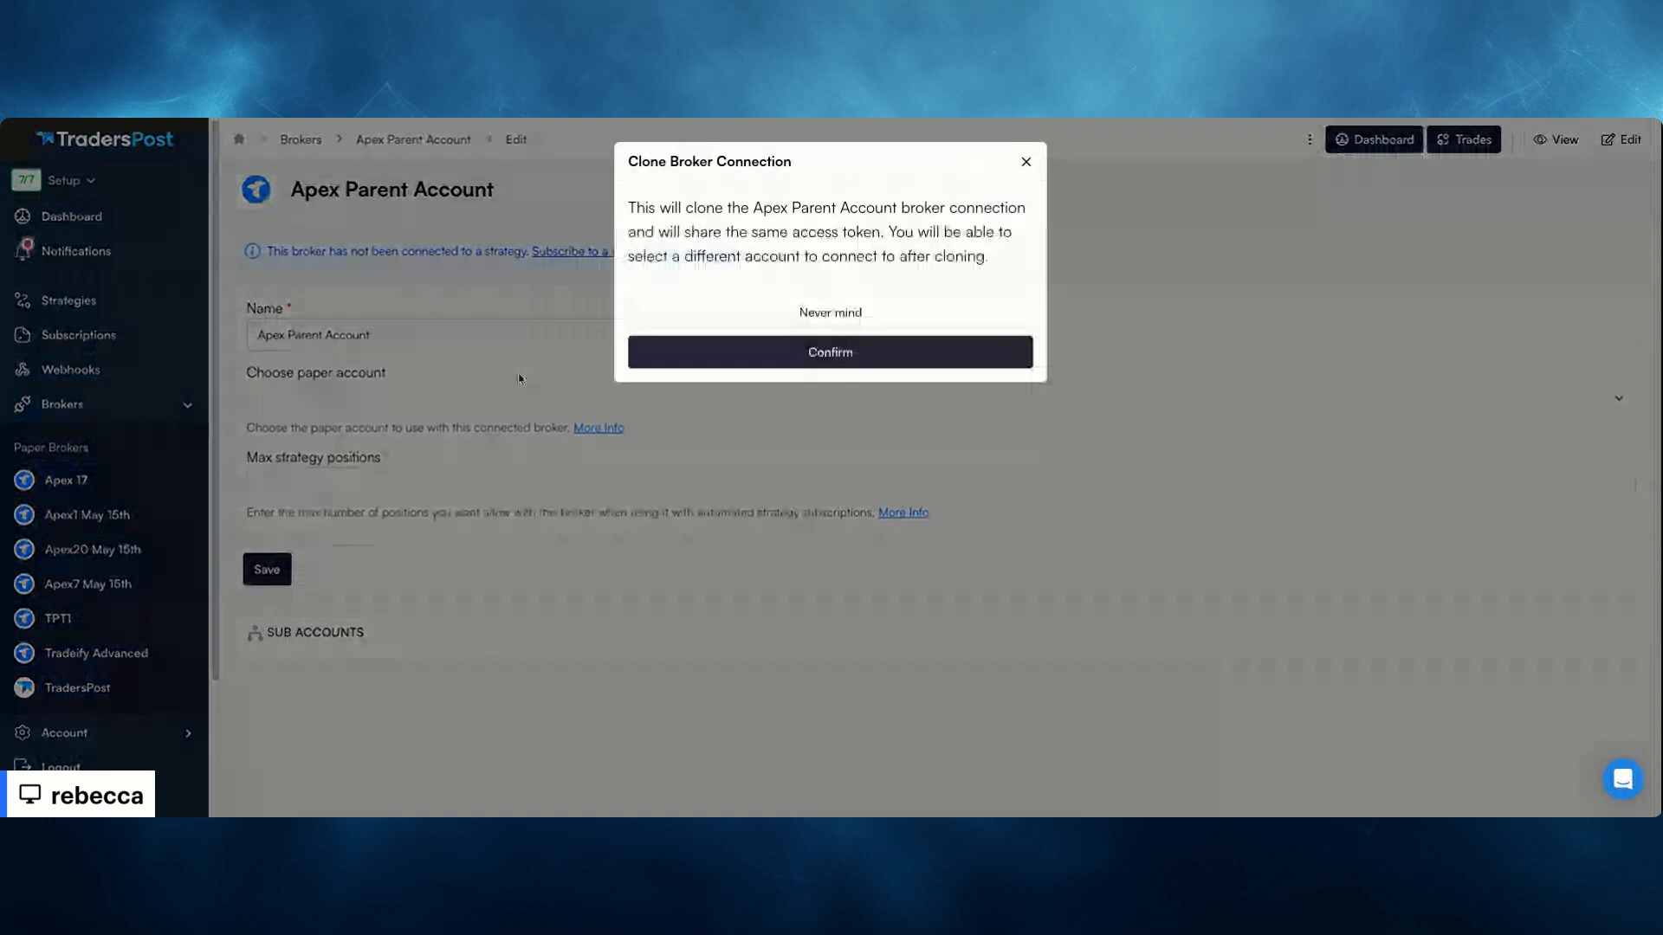
click(834, 360)
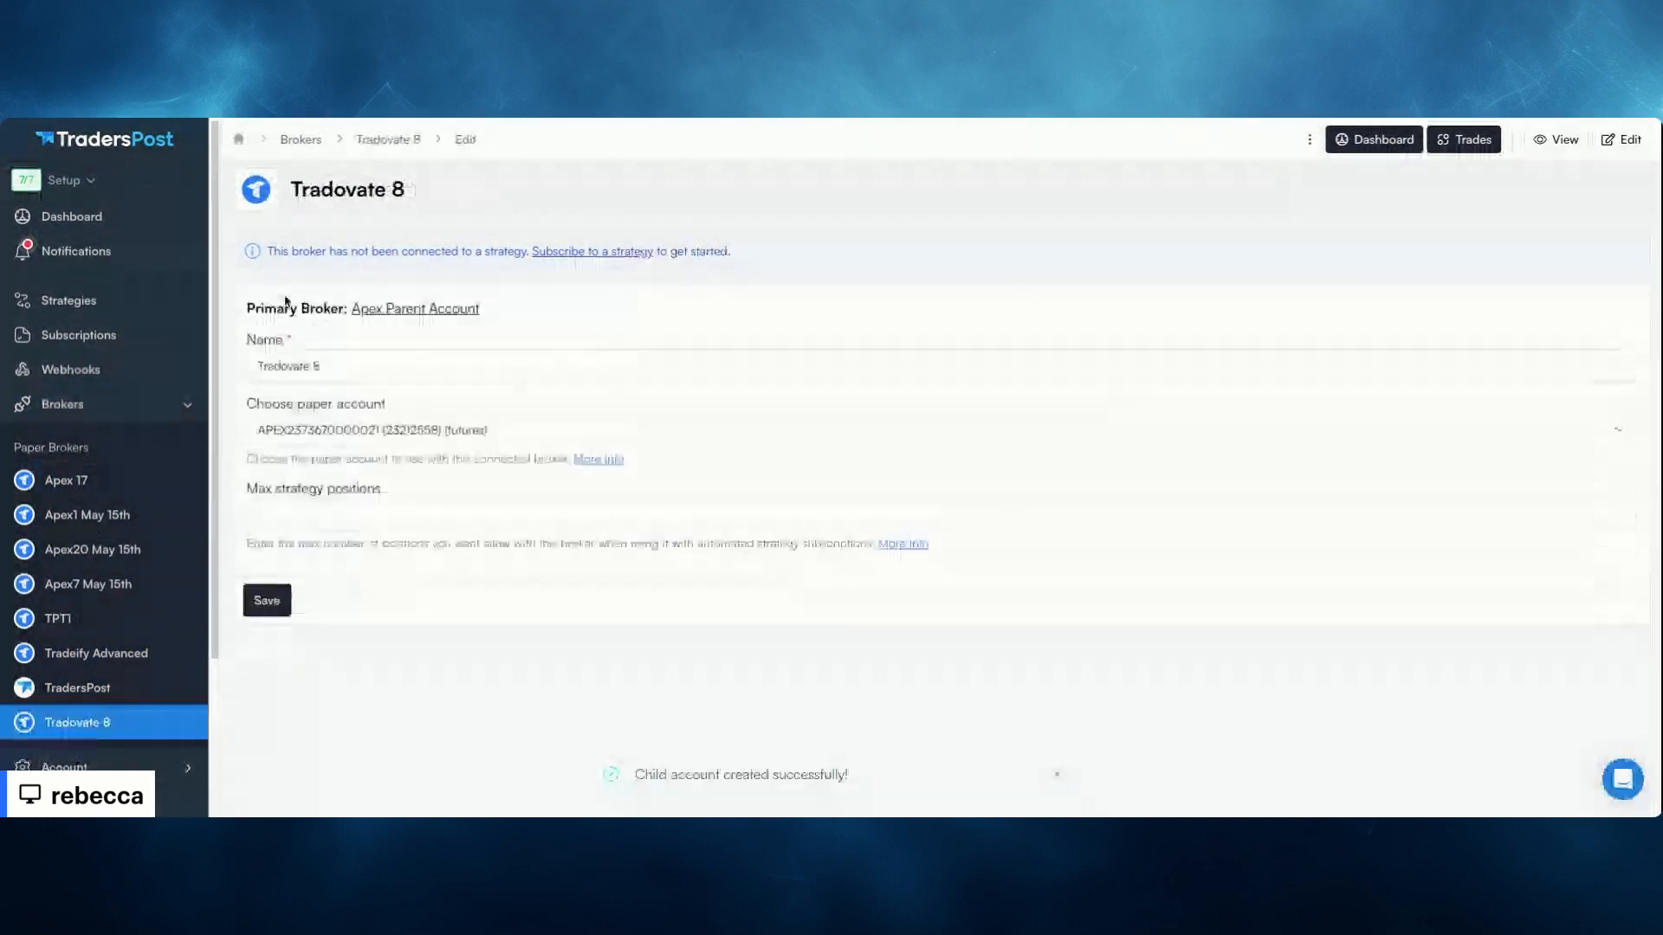
Assign the cloned connection to the Apex paper account ending in 20, name it Apex 20 and save it
click(367, 443)
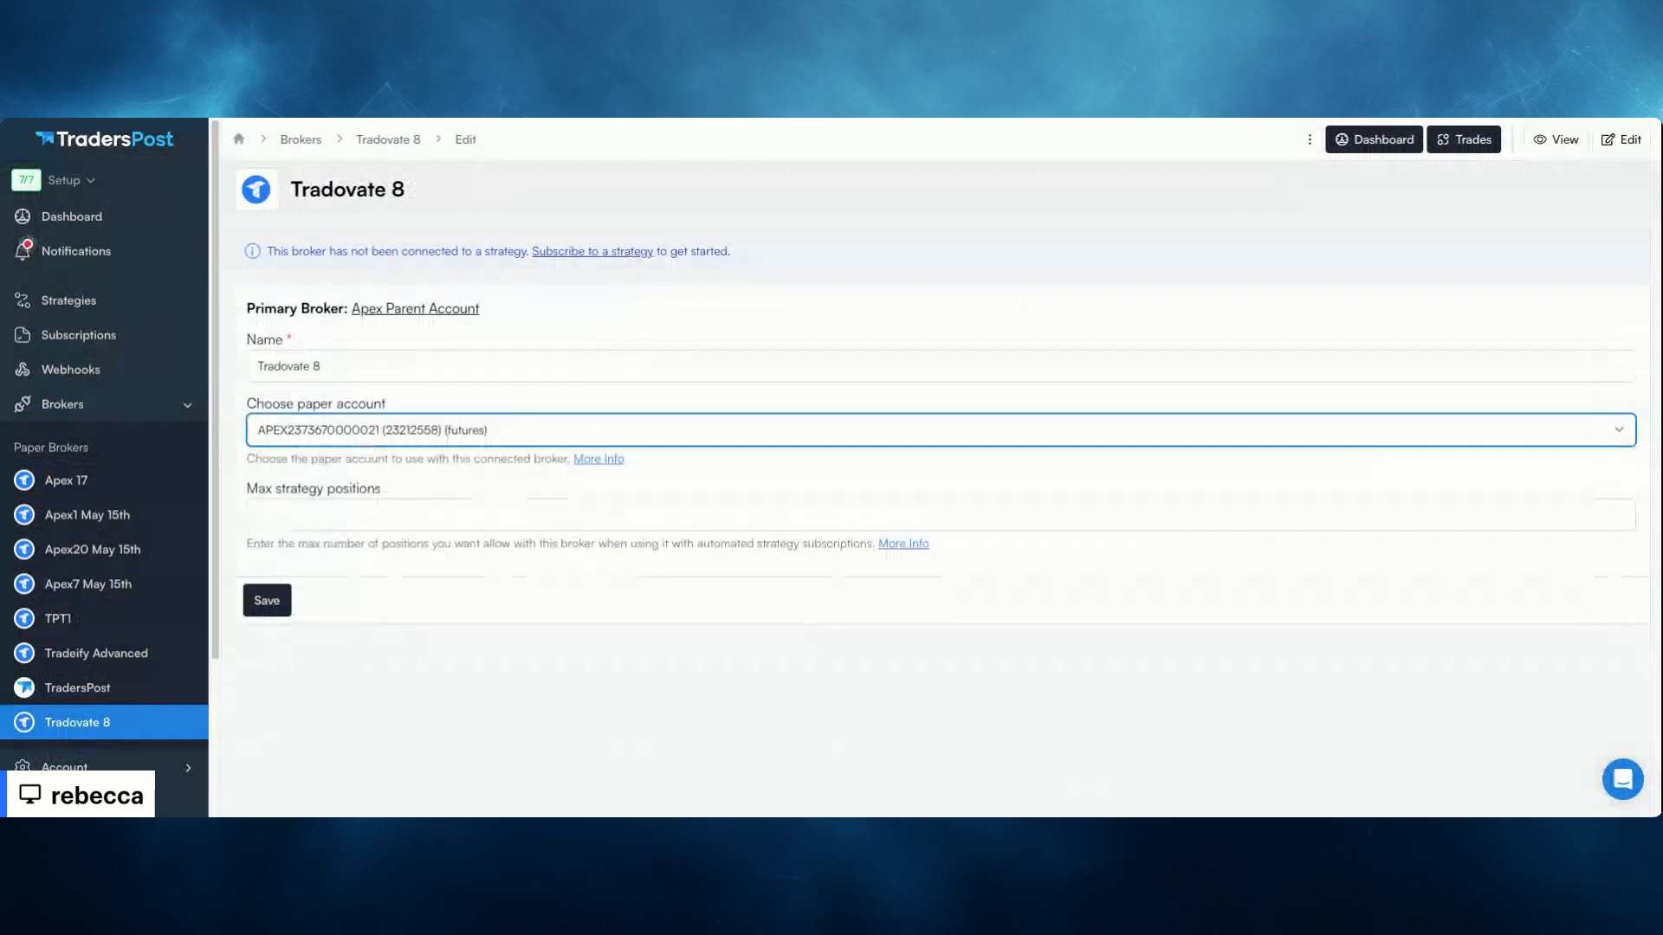
key(Up)
key(shift+Tab)
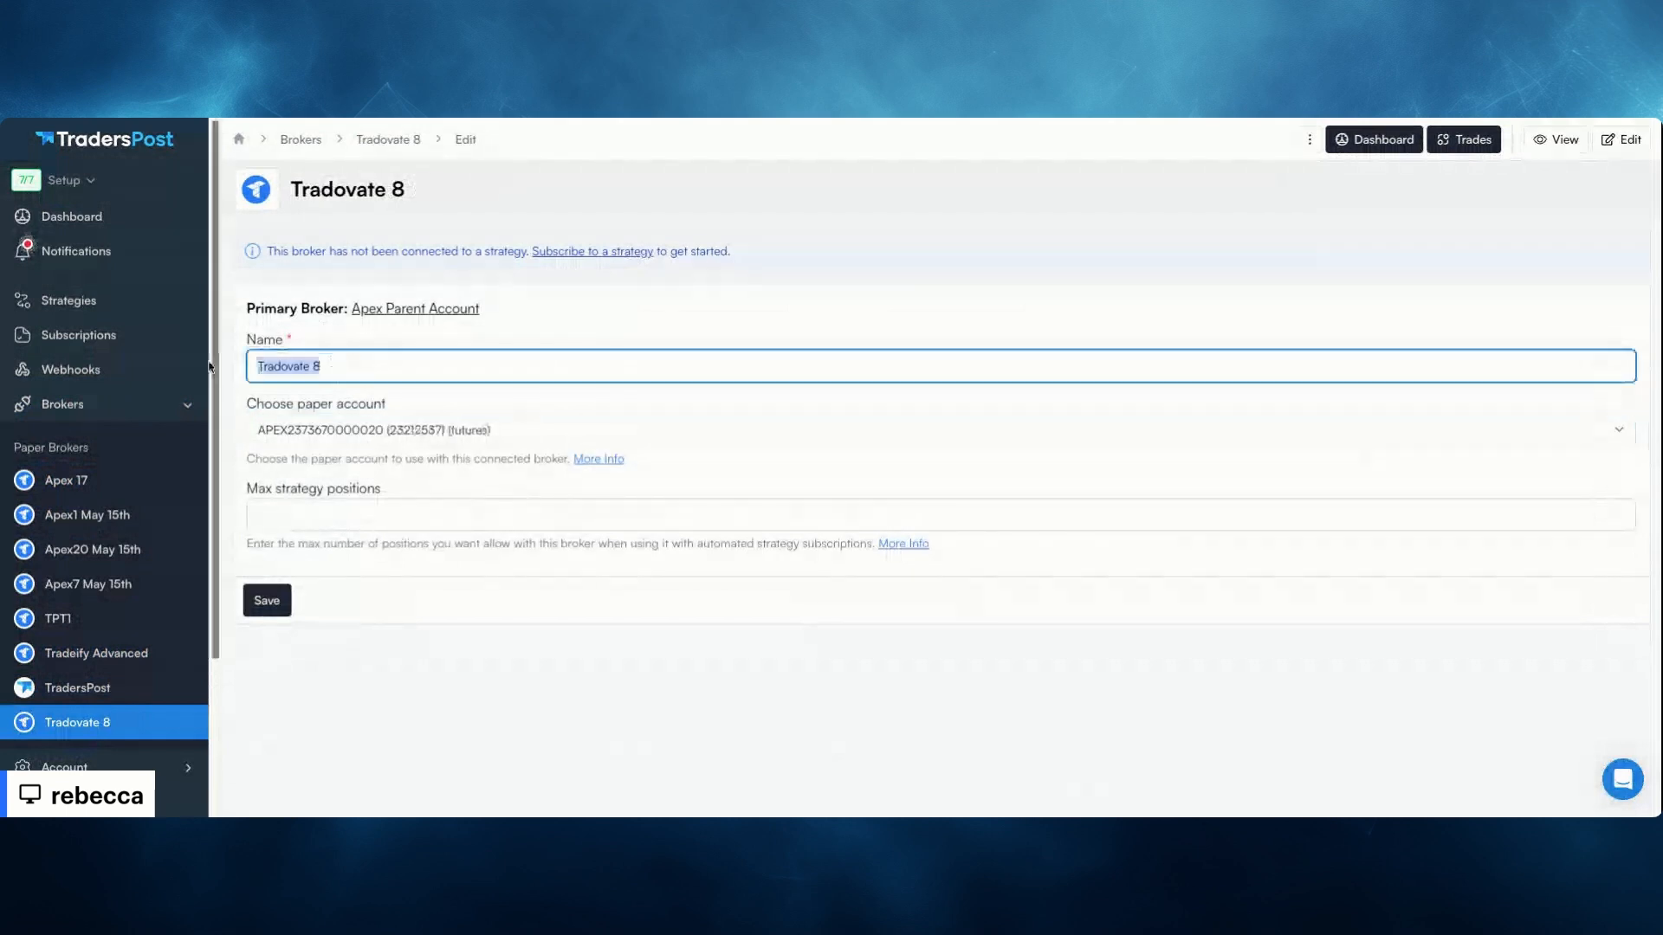
text(Apex 20)
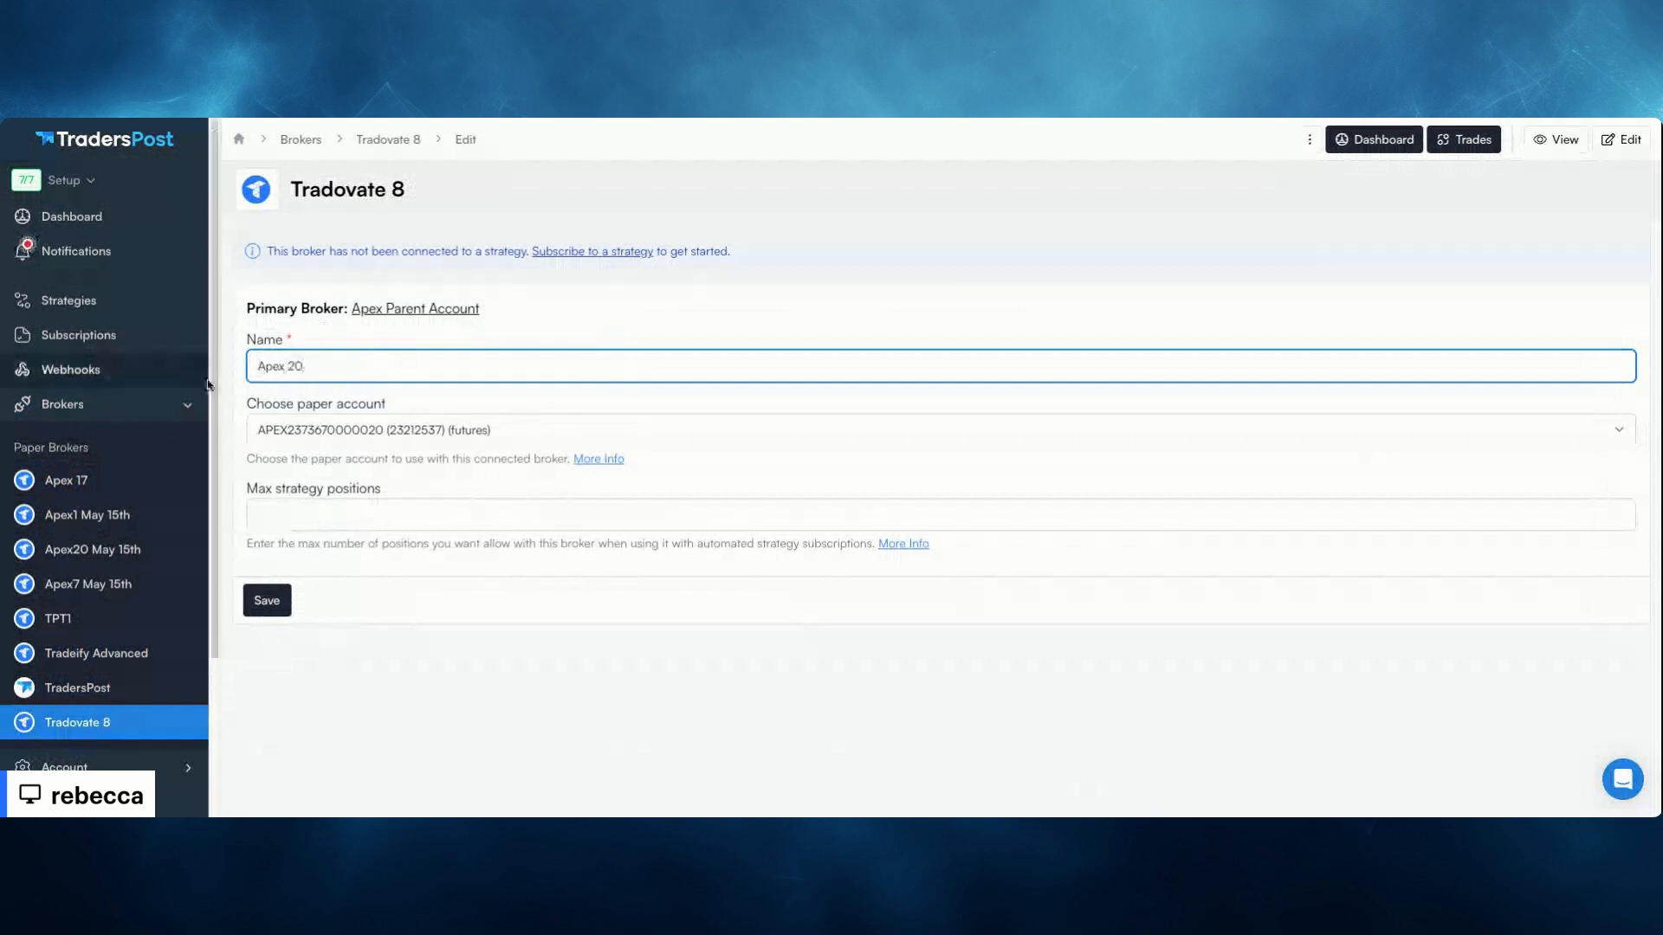
click(267, 600)
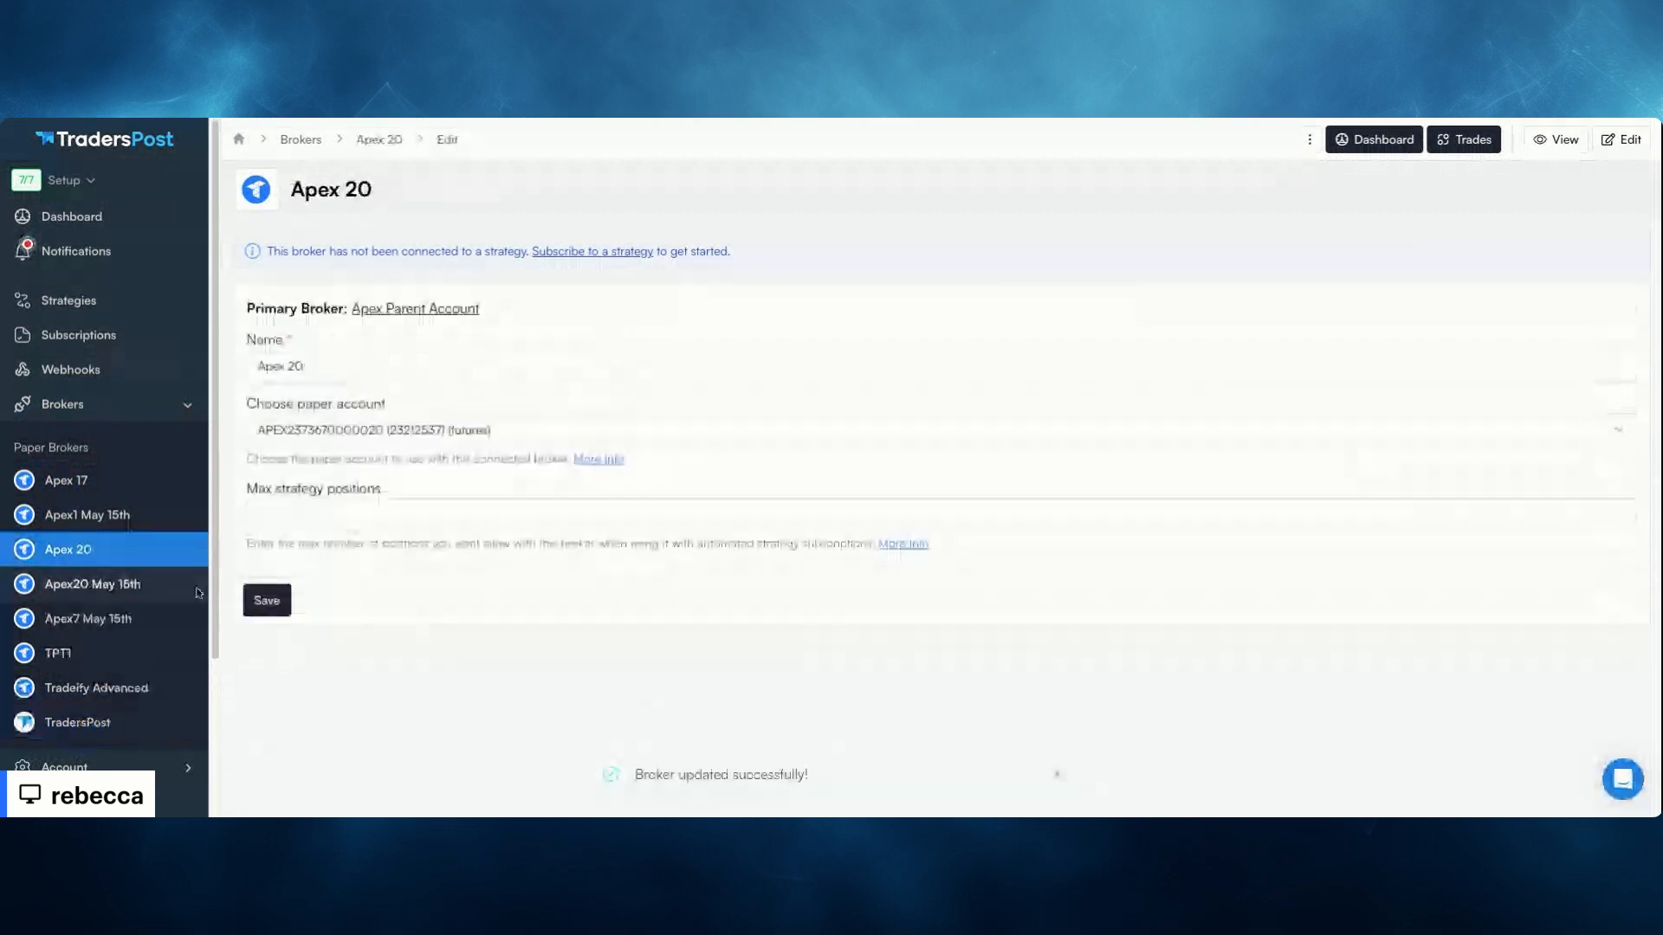
Delete the Apex1 May 15th broker connection, checking the confirmation
click(153, 511)
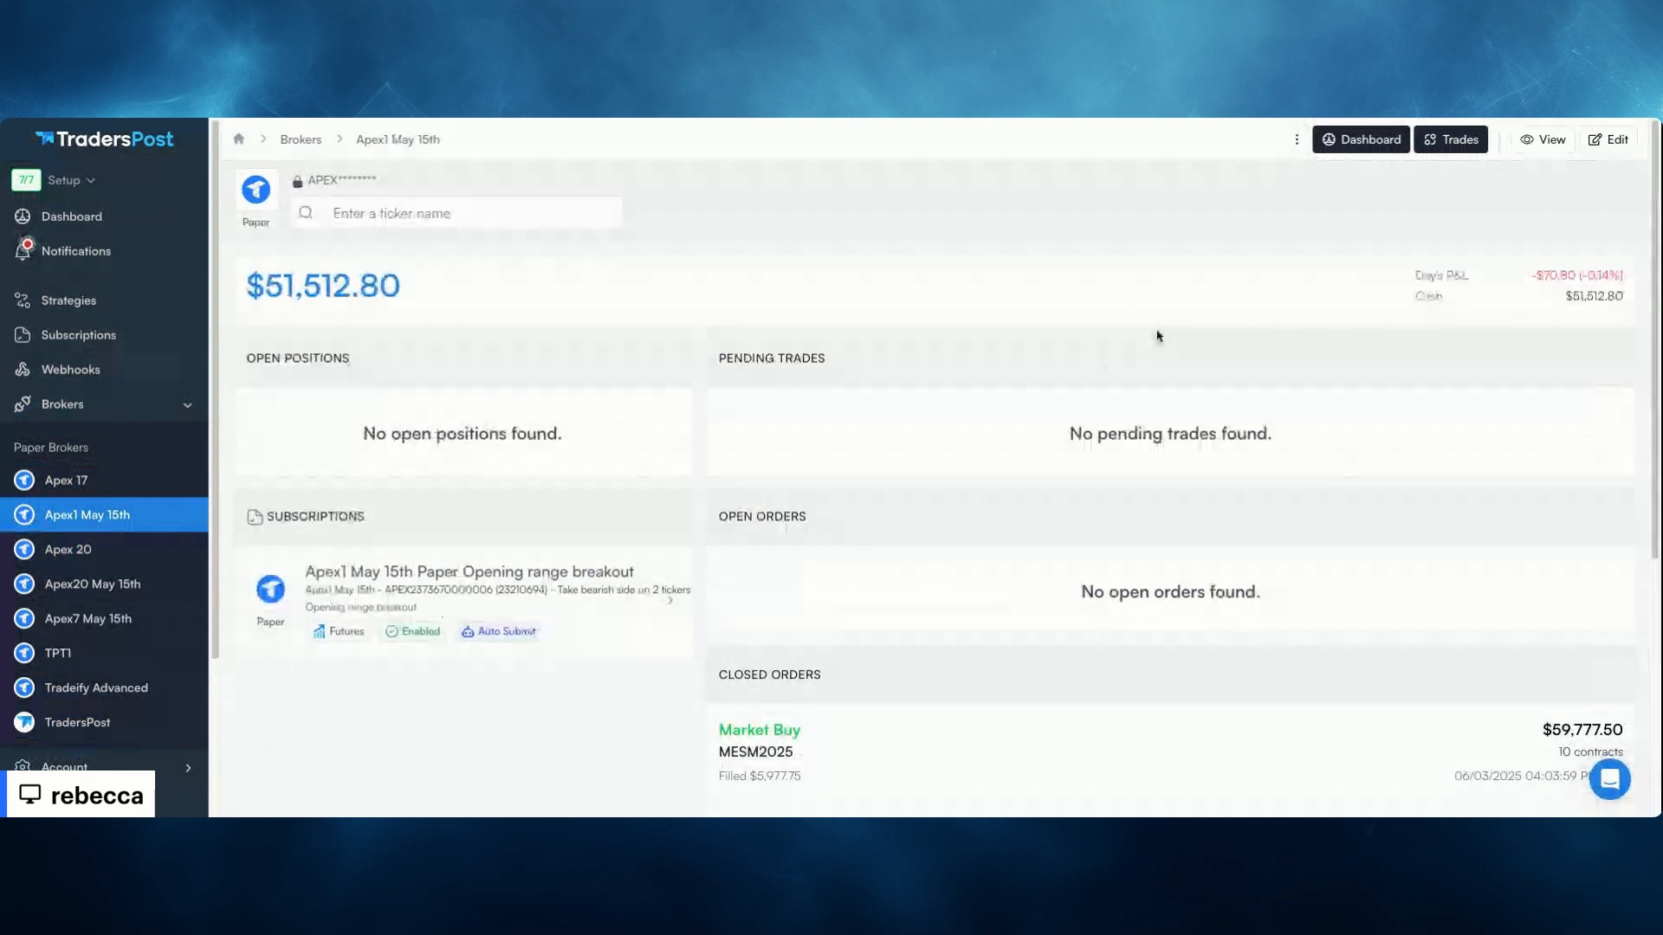
click(1296, 140)
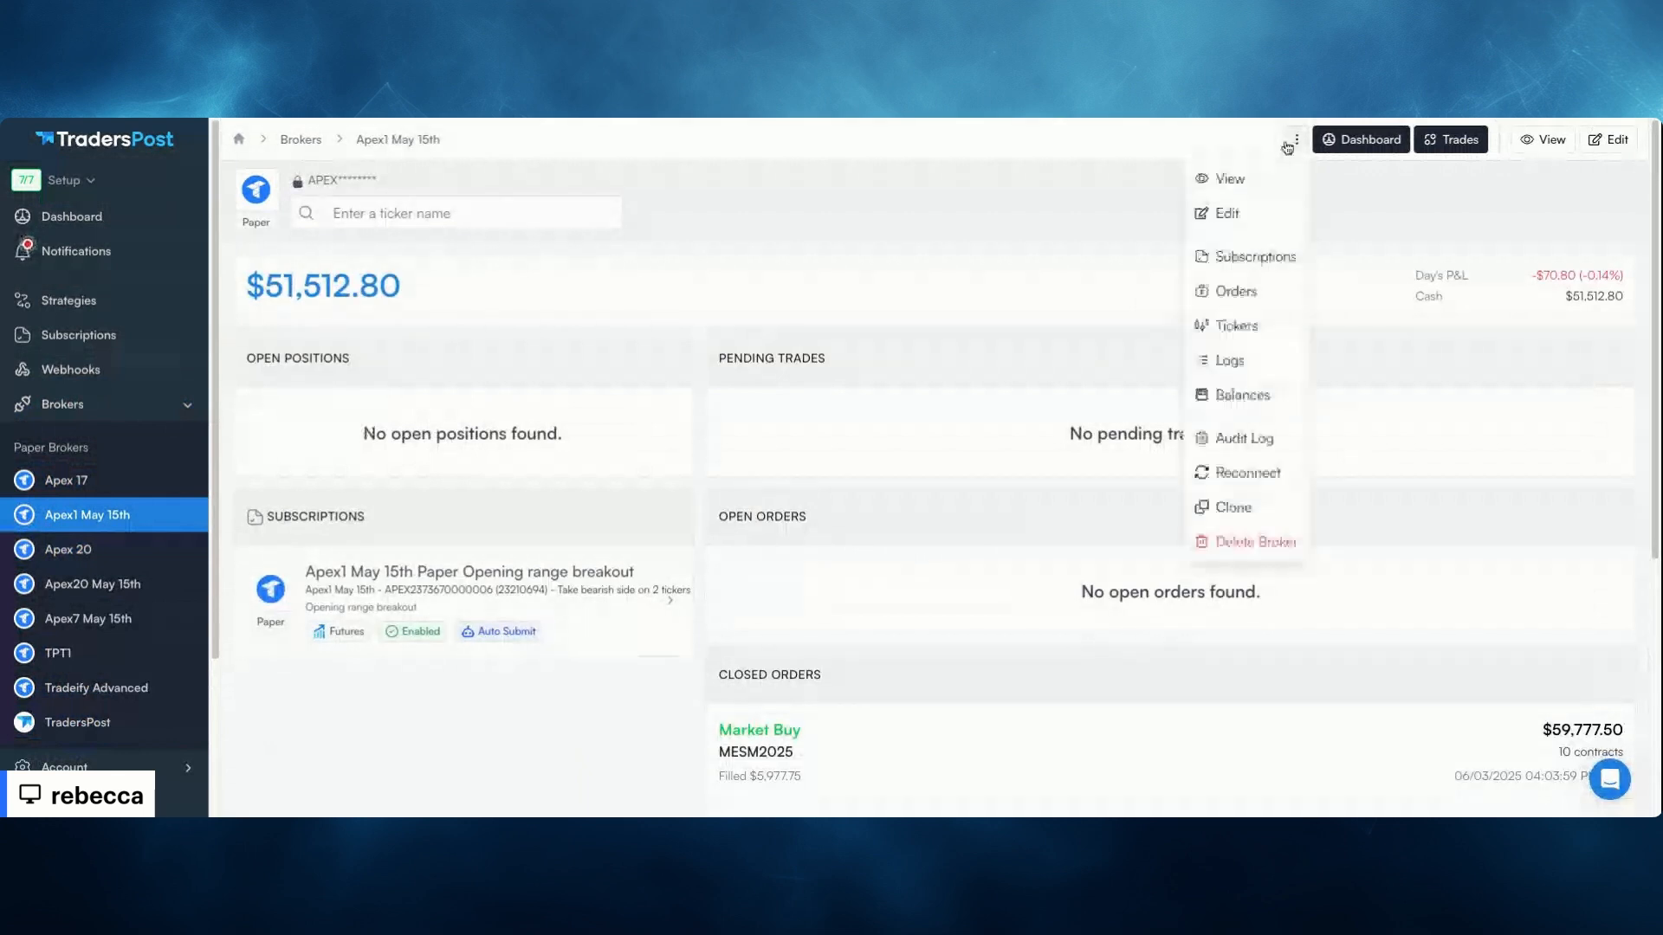
click(1238, 543)
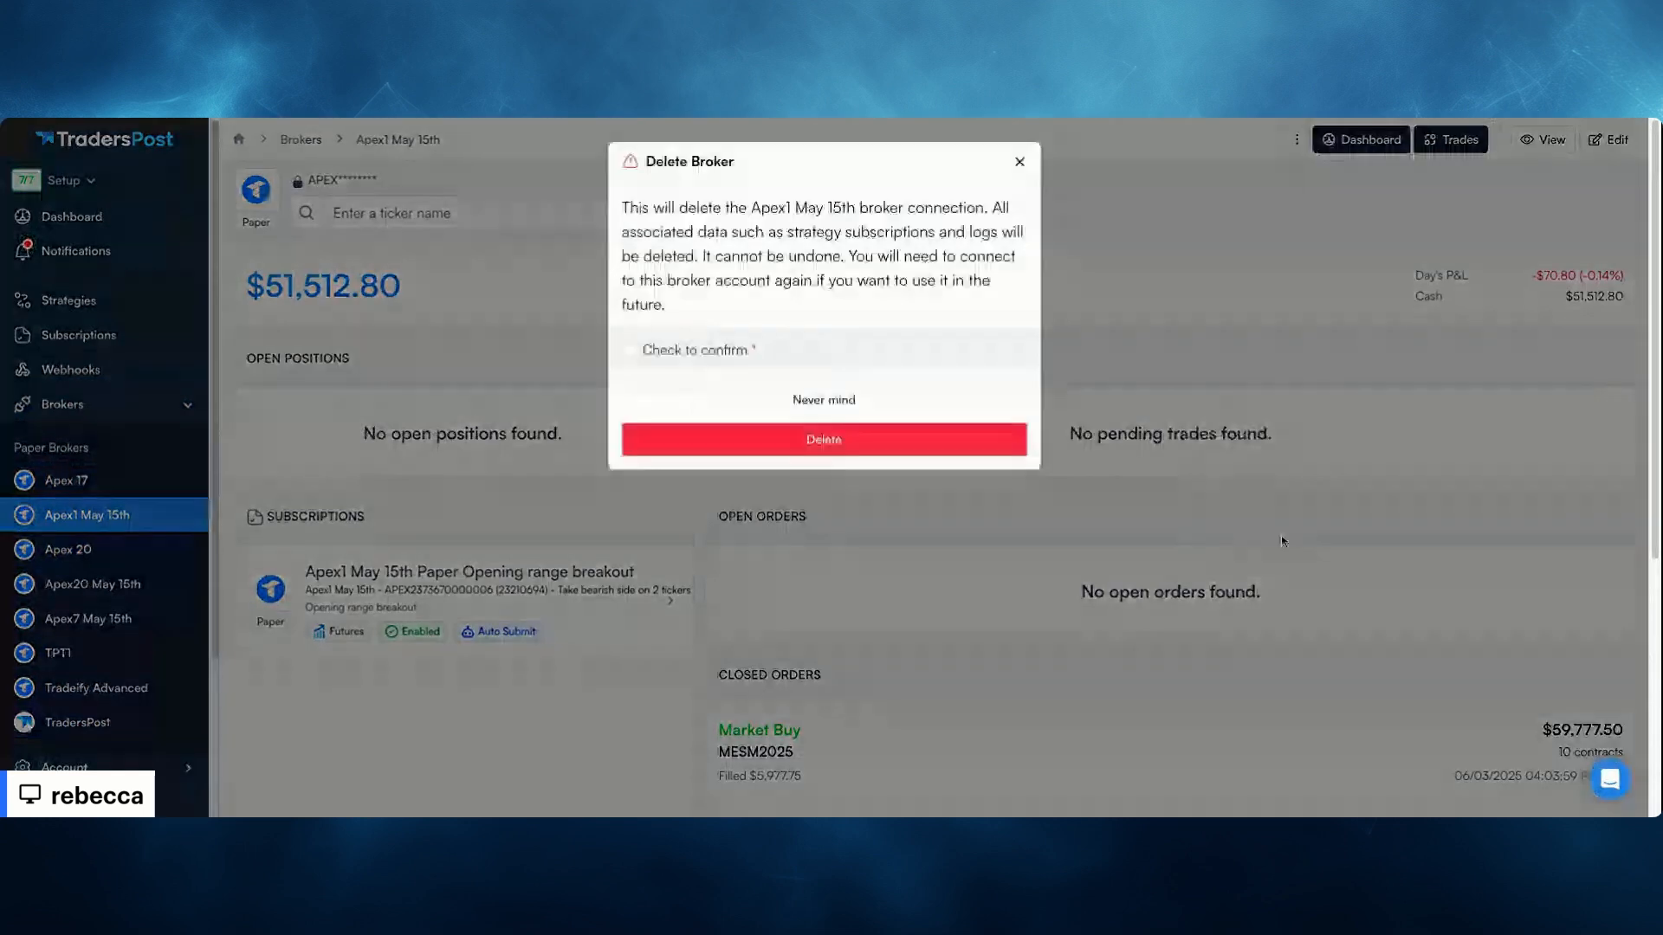
click(629, 349)
click(736, 440)
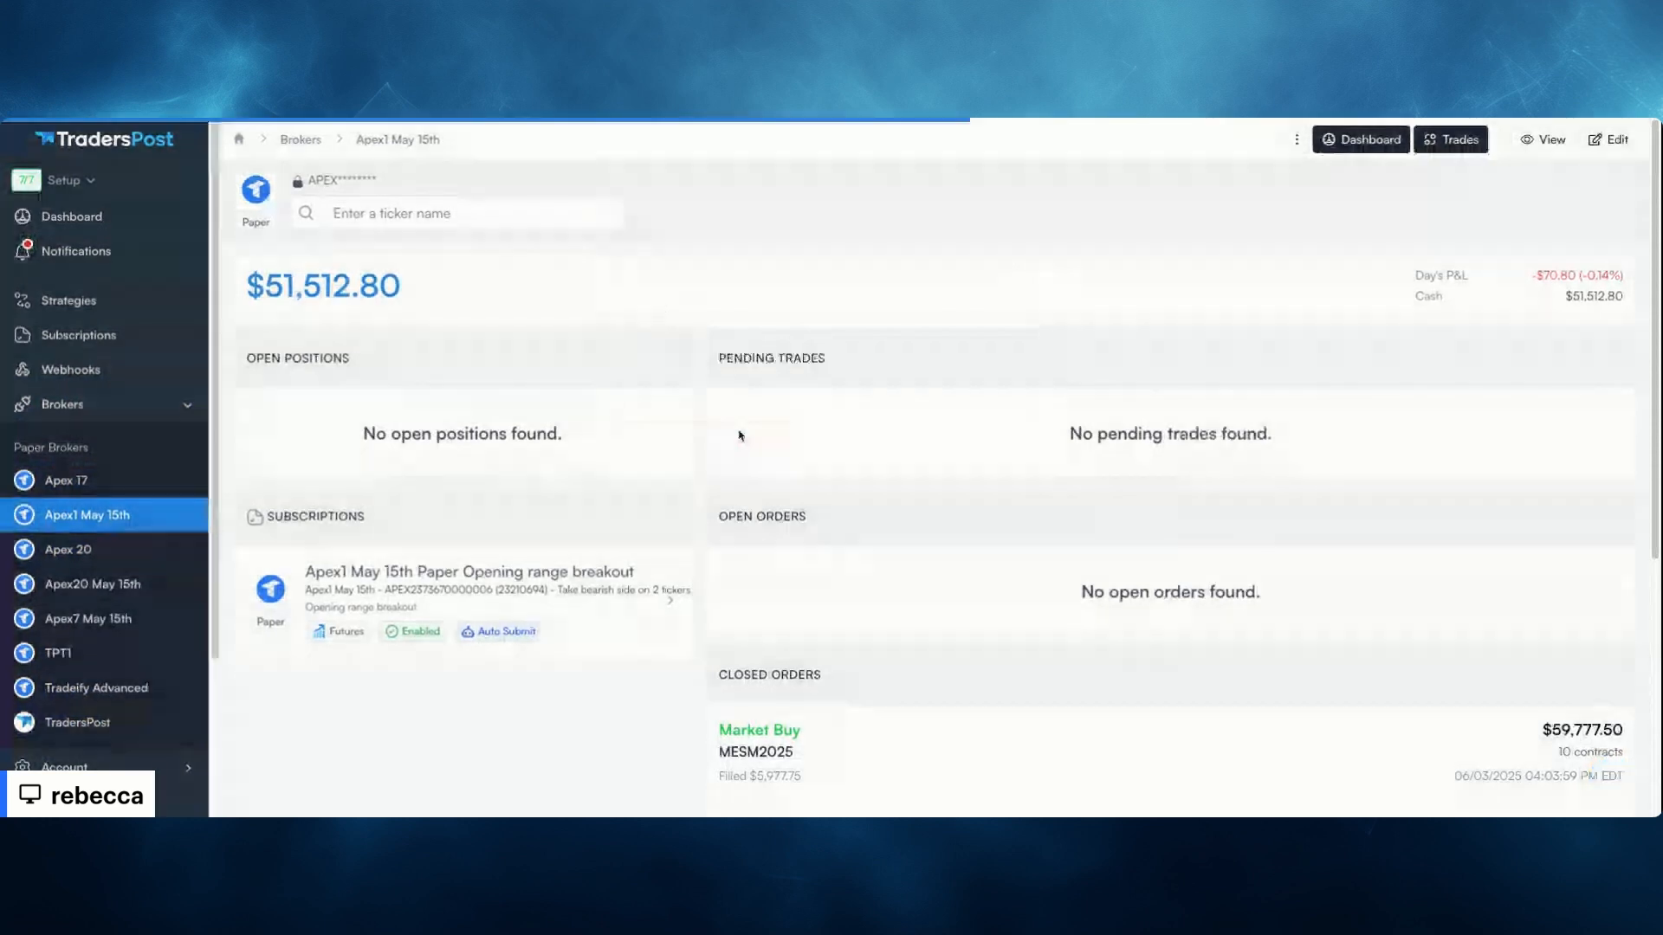
Clone the inactive Apex Parent Account from the broker list and confirm creating another child connection
click(62, 404)
scroll(724, 587, down, 3)
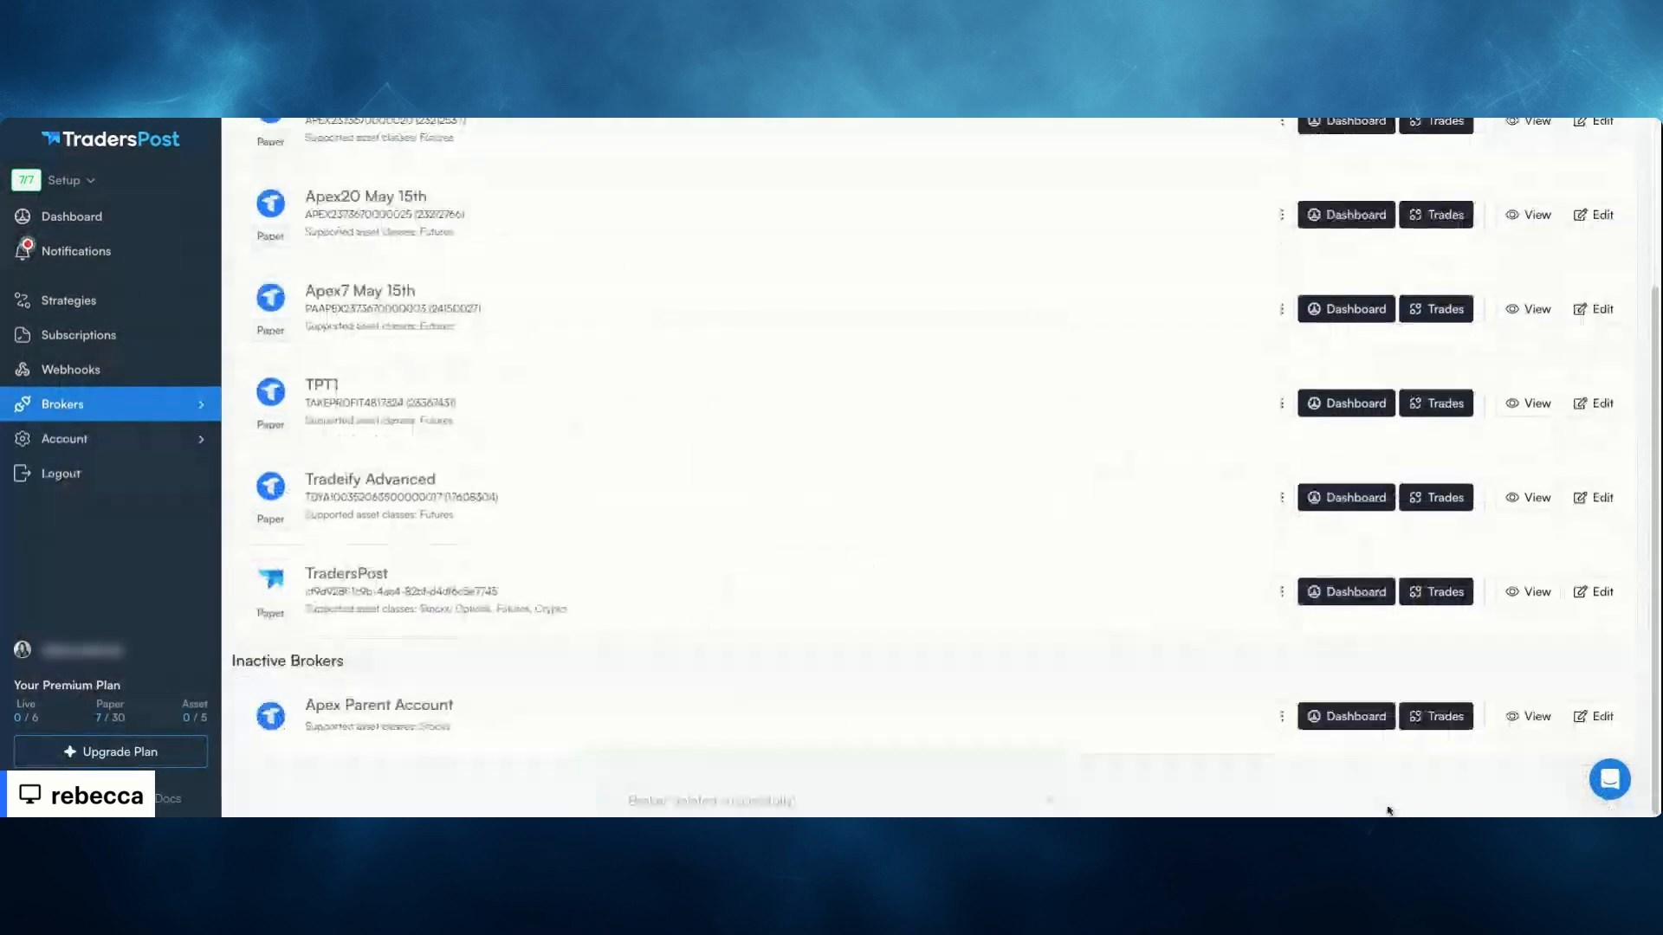
click(1279, 730)
scroll(1191, 727, down, 3)
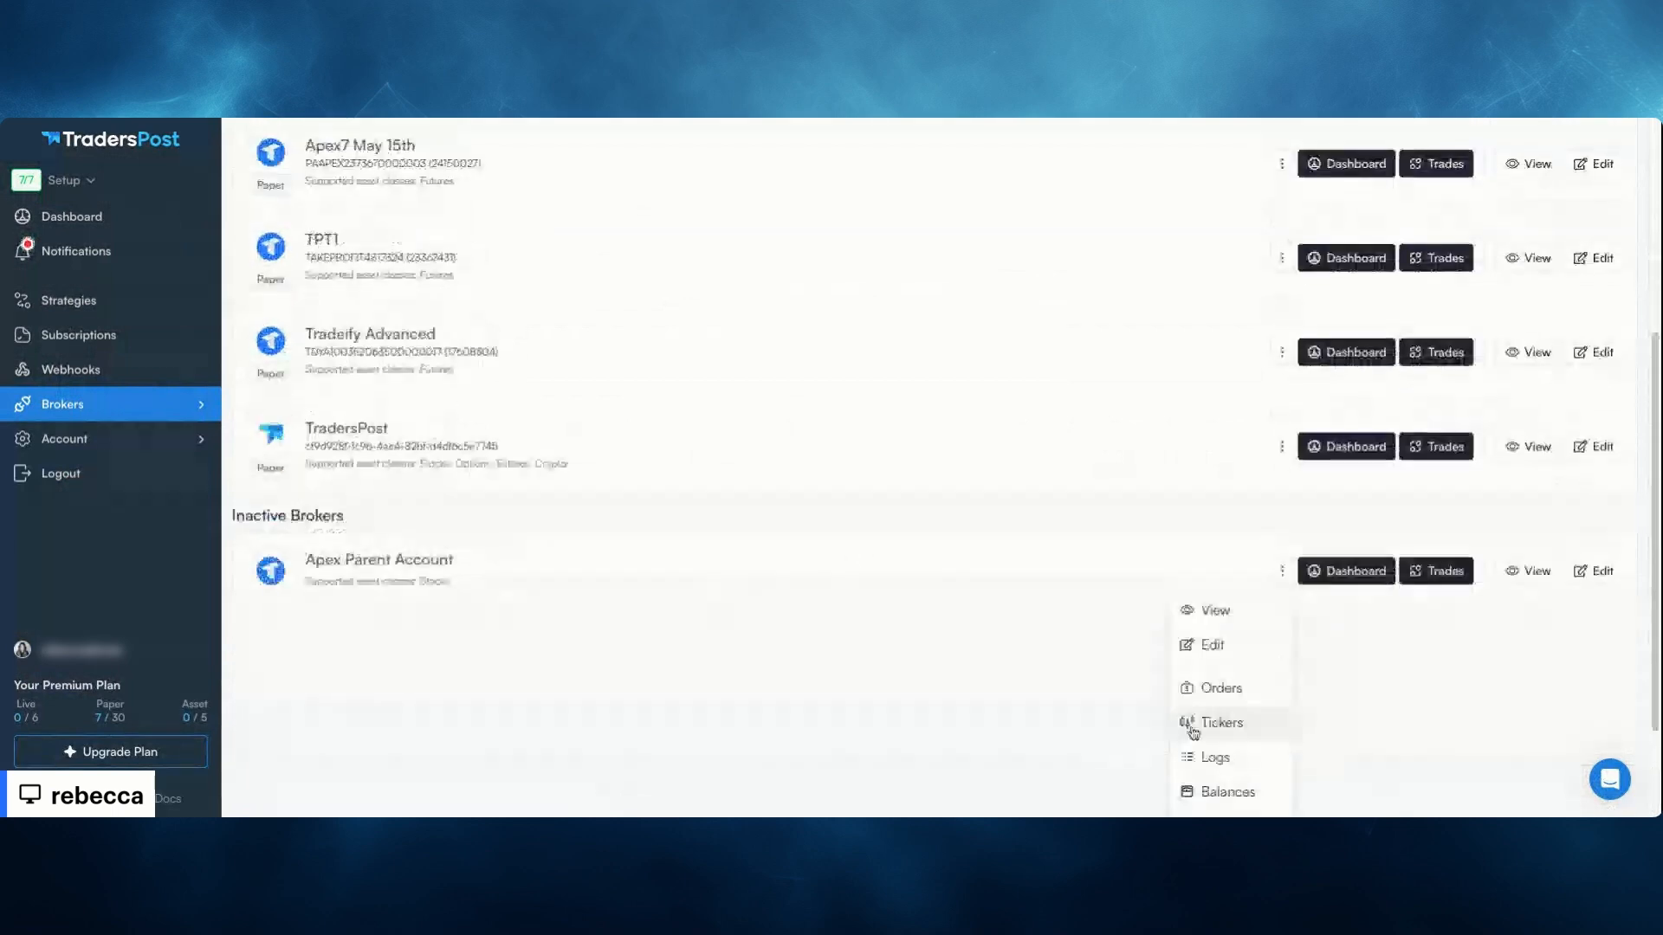
click(1216, 761)
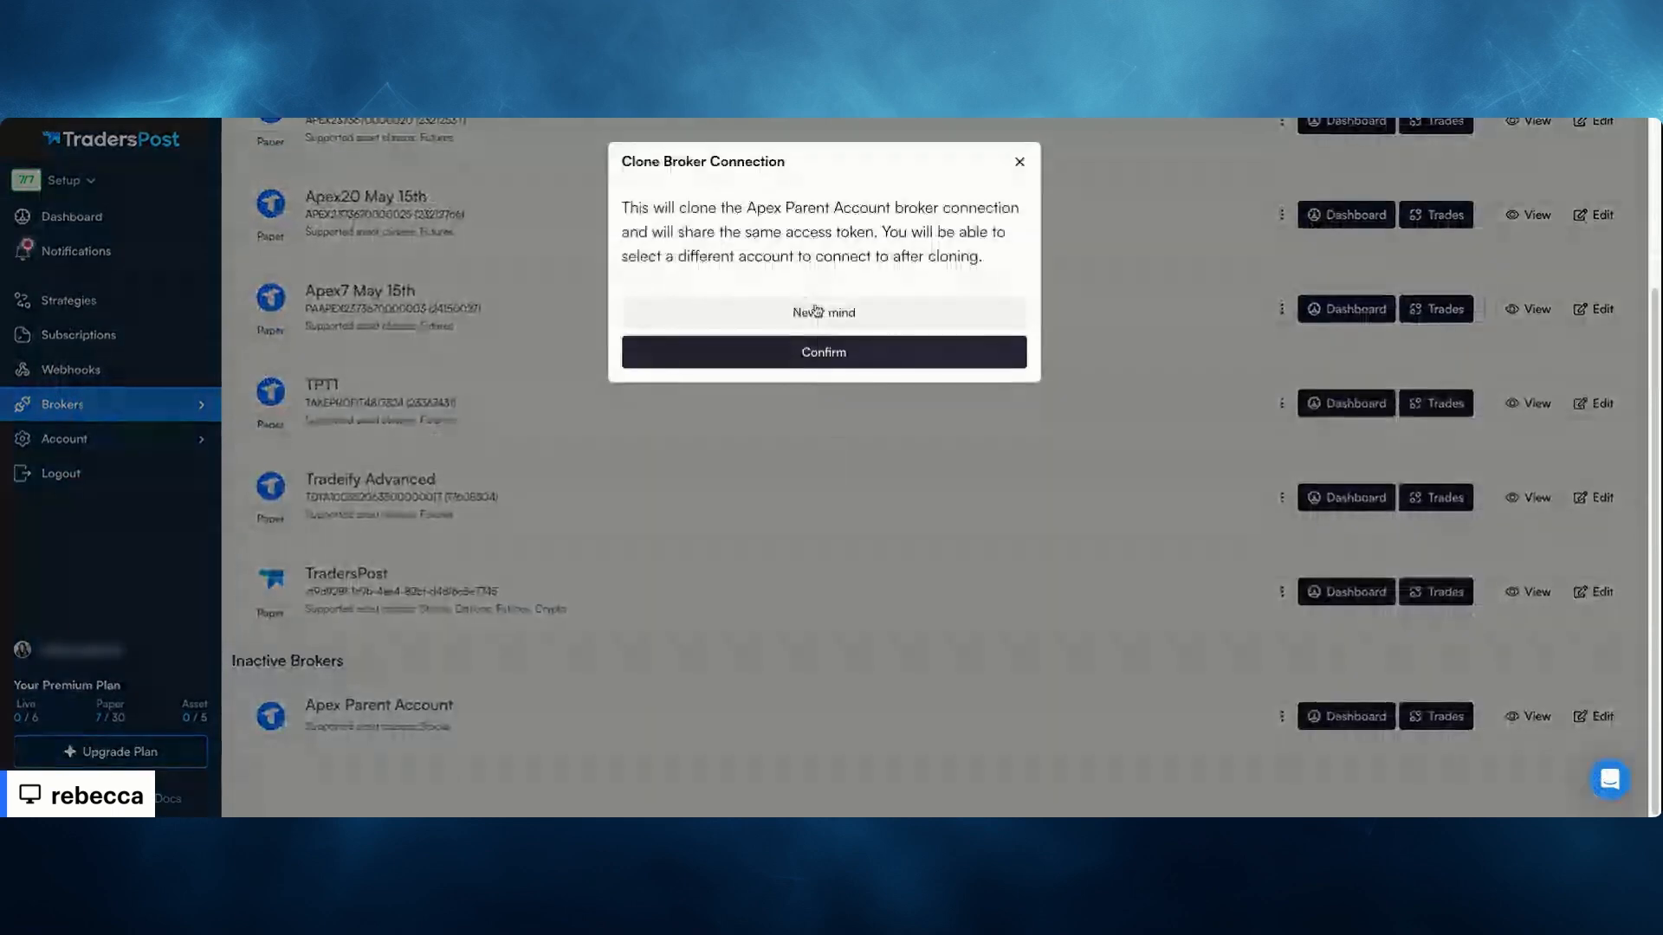
click(814, 351)
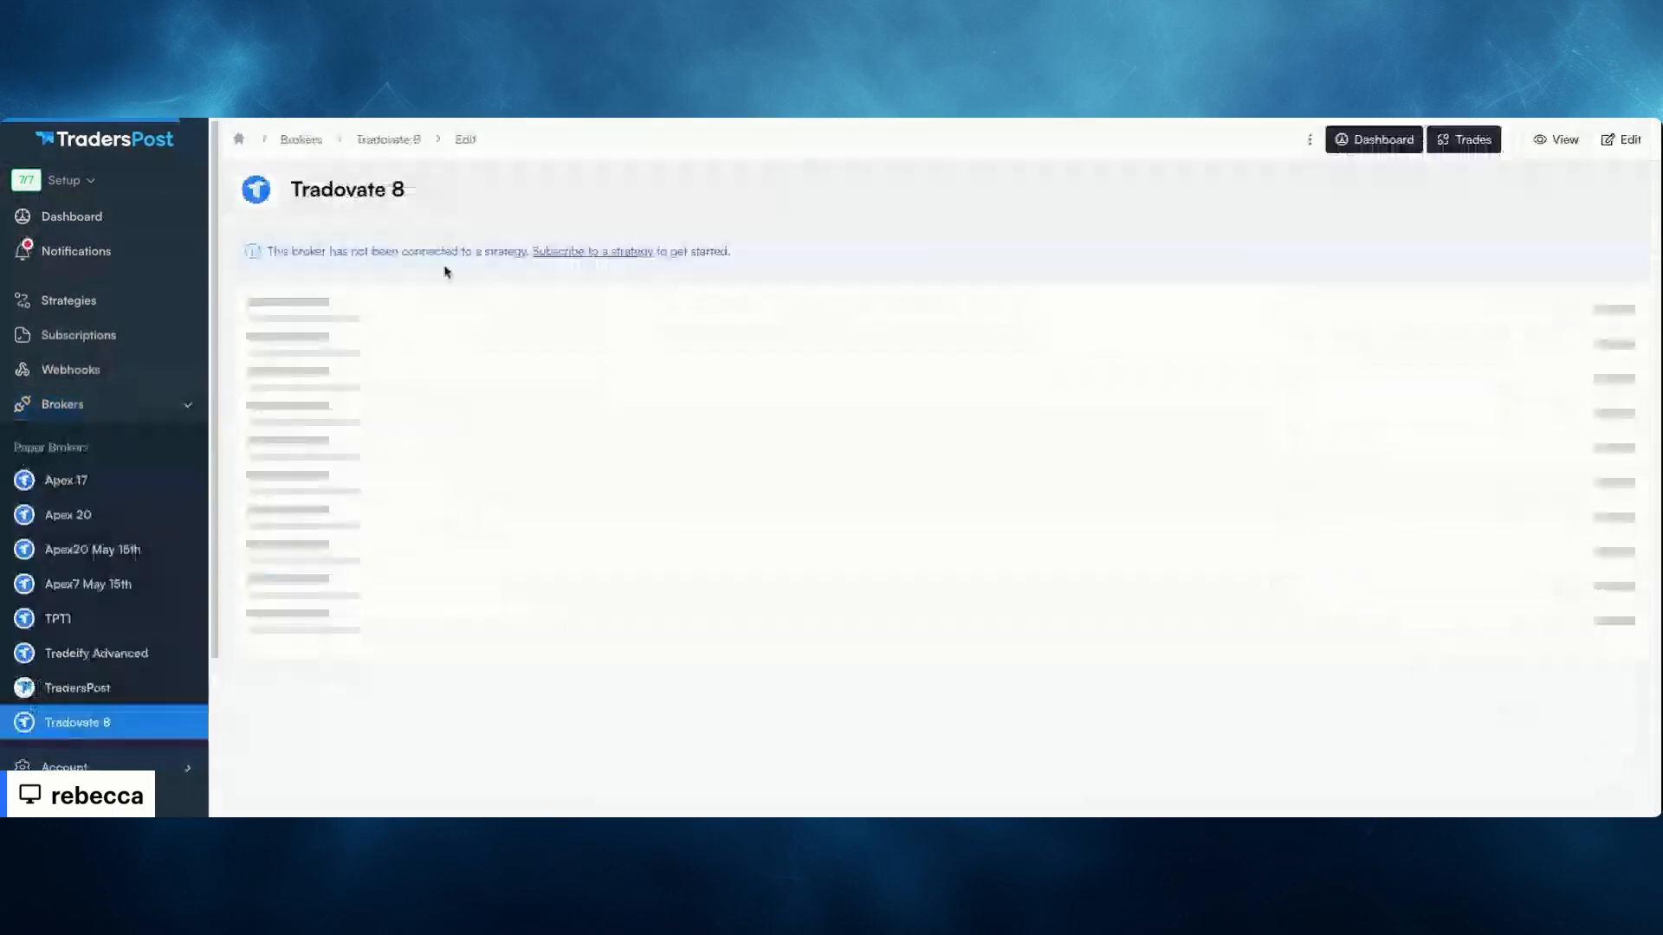
Assign the new child connection to the Apex paper account ending in 06, name it Apex 6 and save it
click(362, 437)
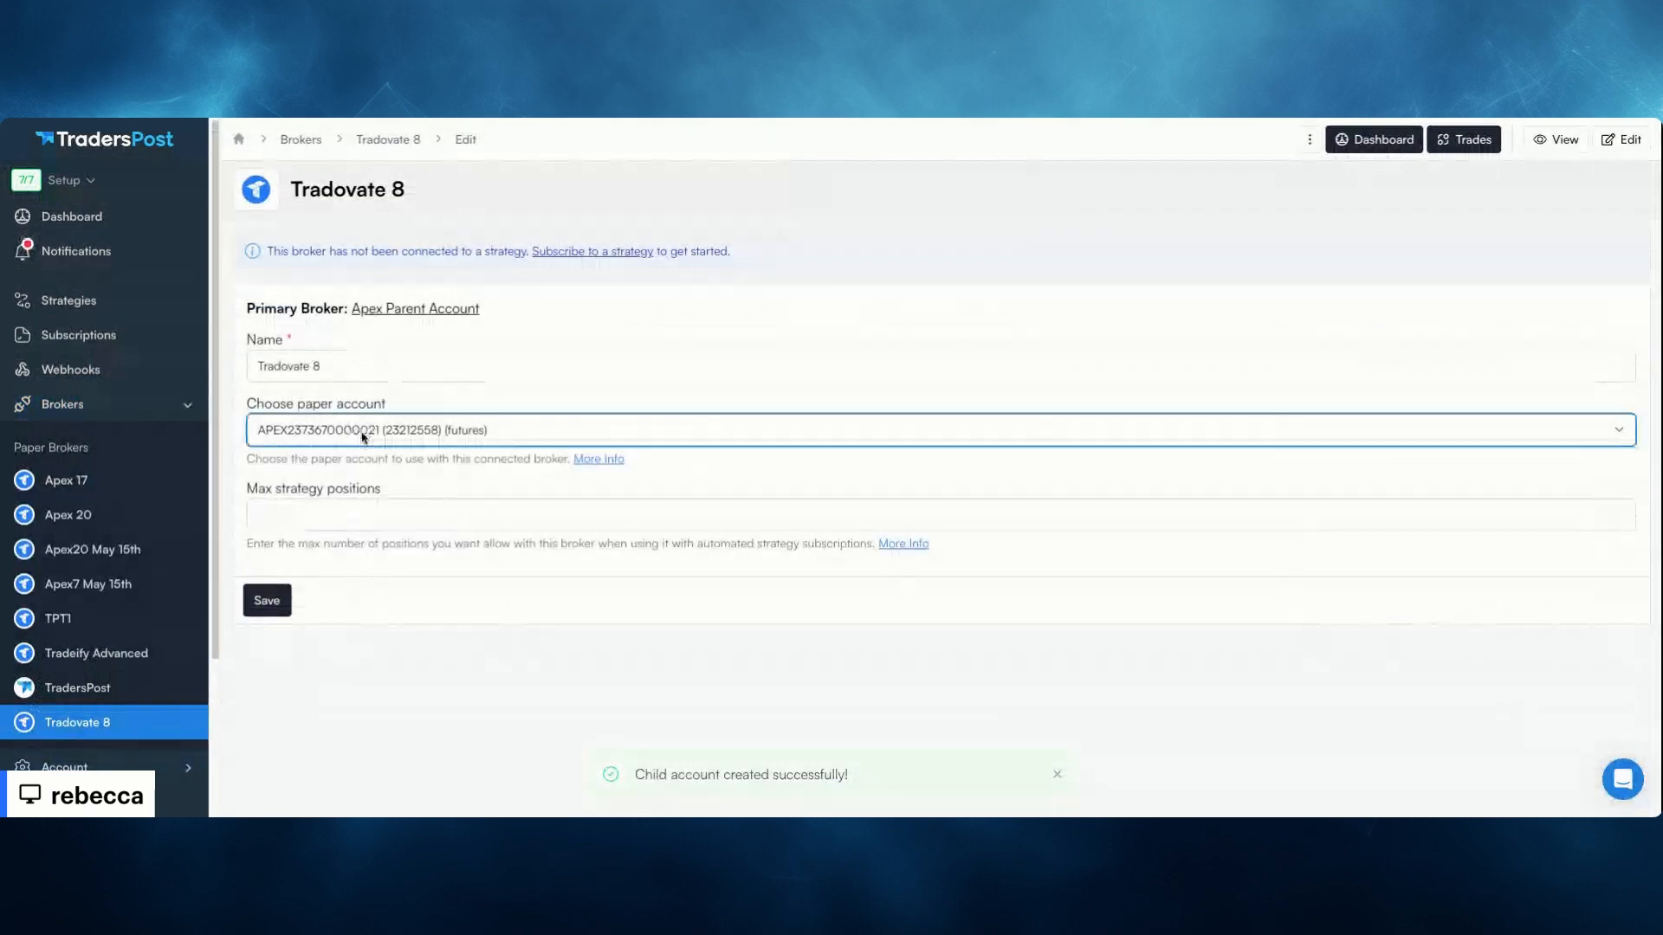
click(288, 296)
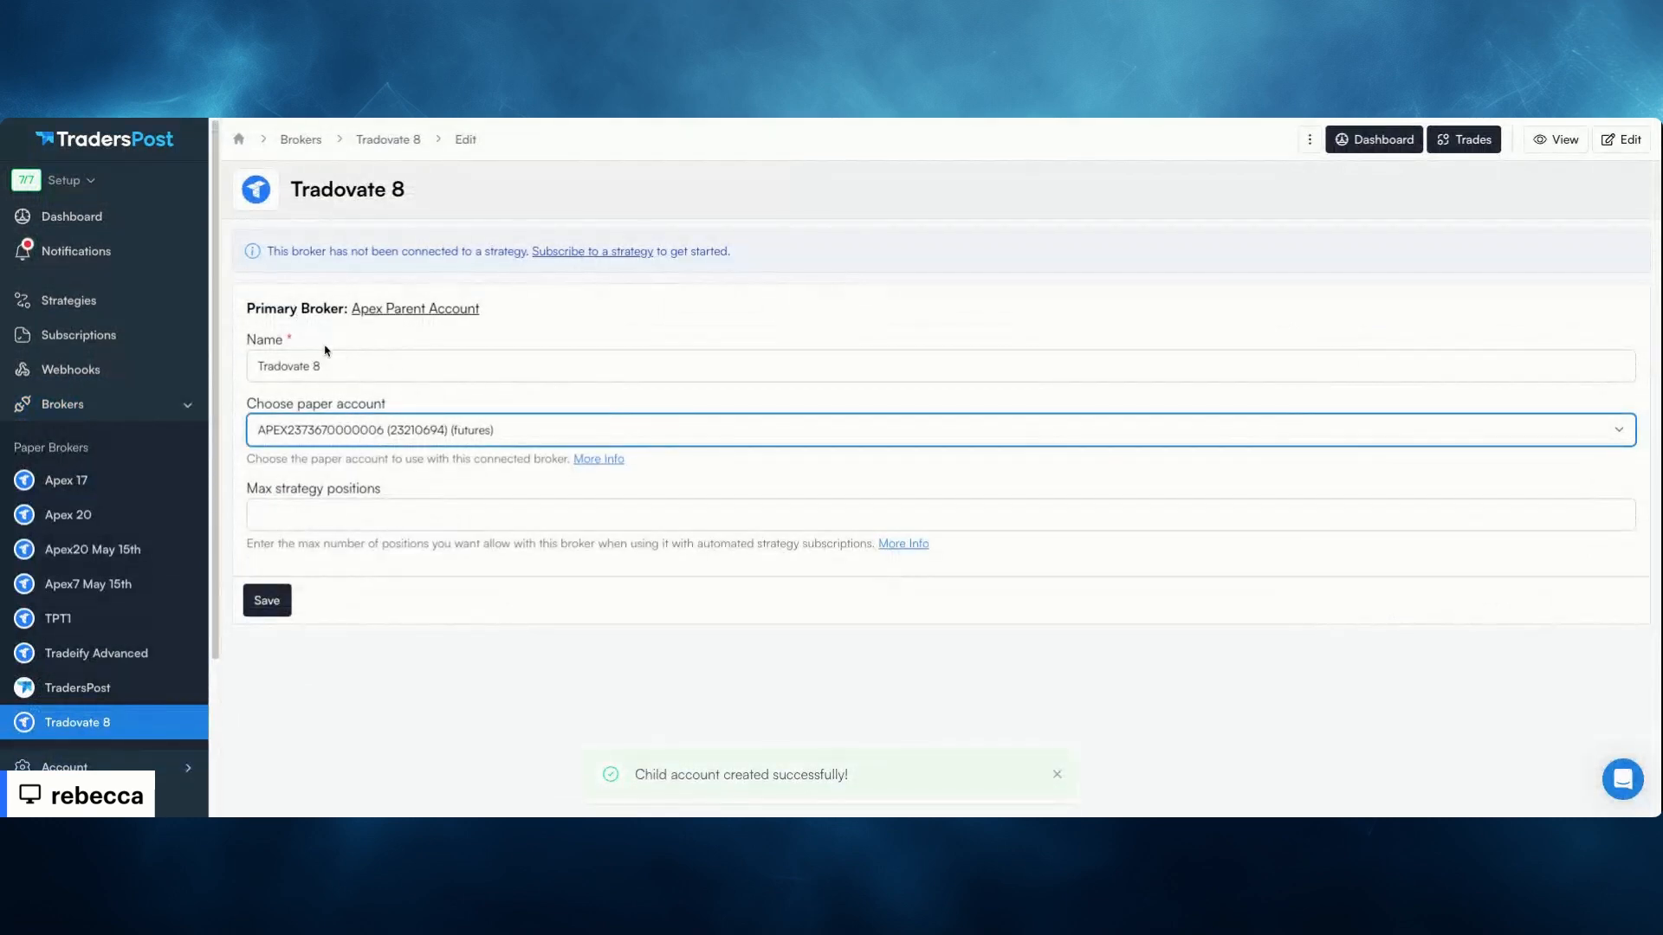
drag(323, 365, 262, 356)
text(Apex 6)
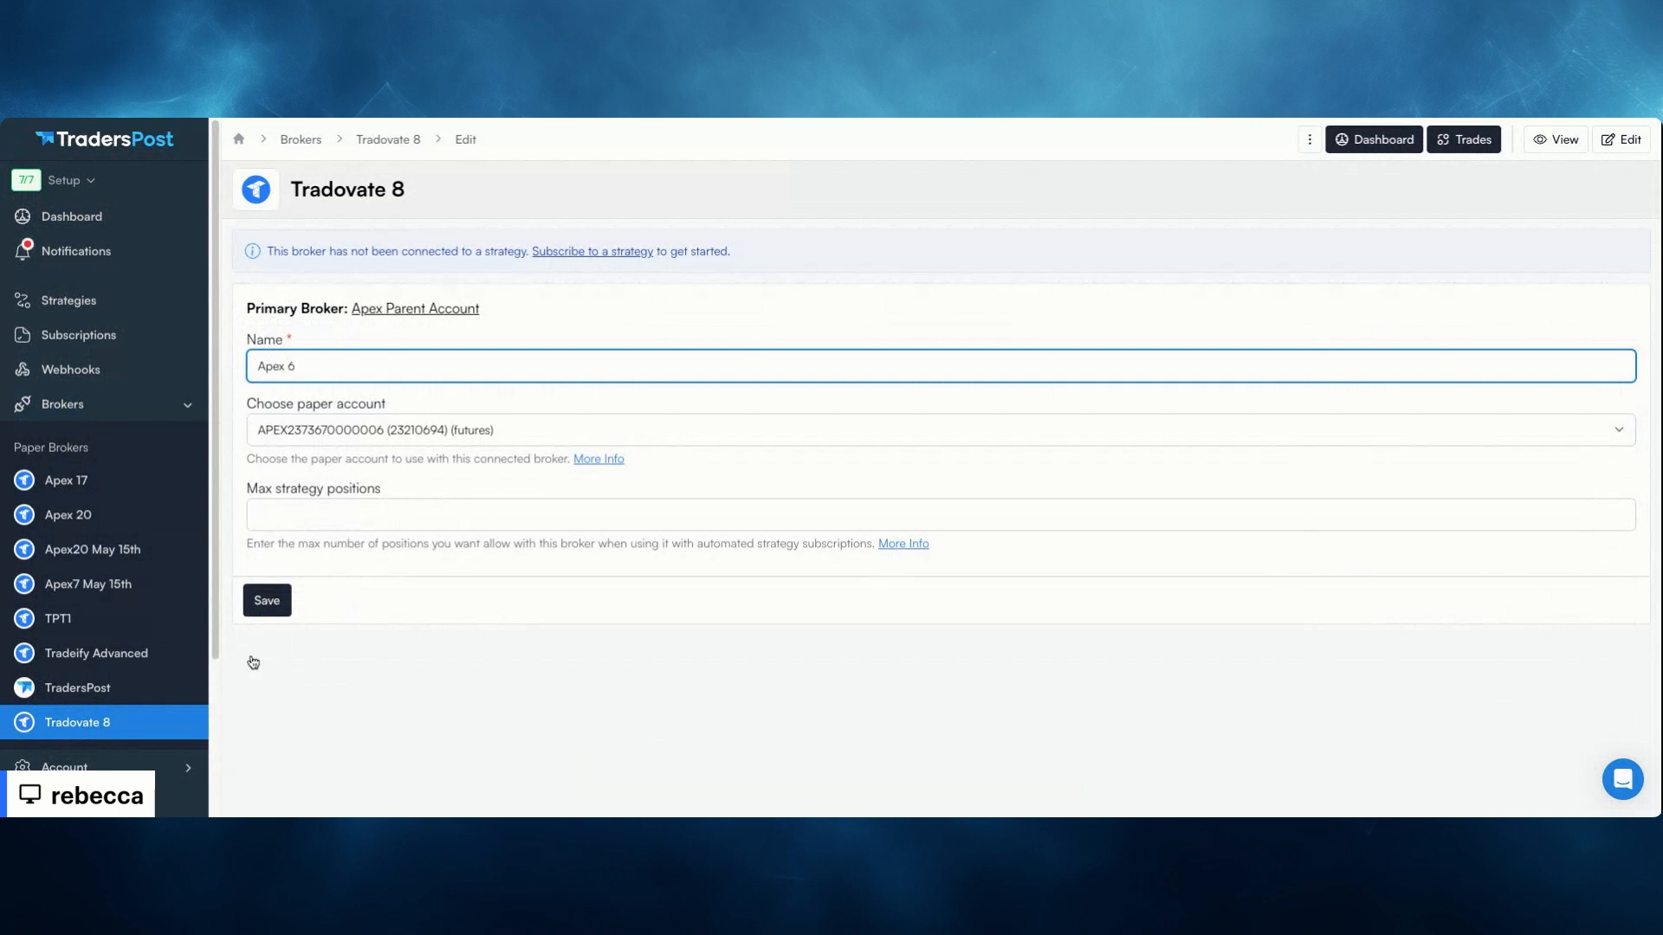
click(267, 599)
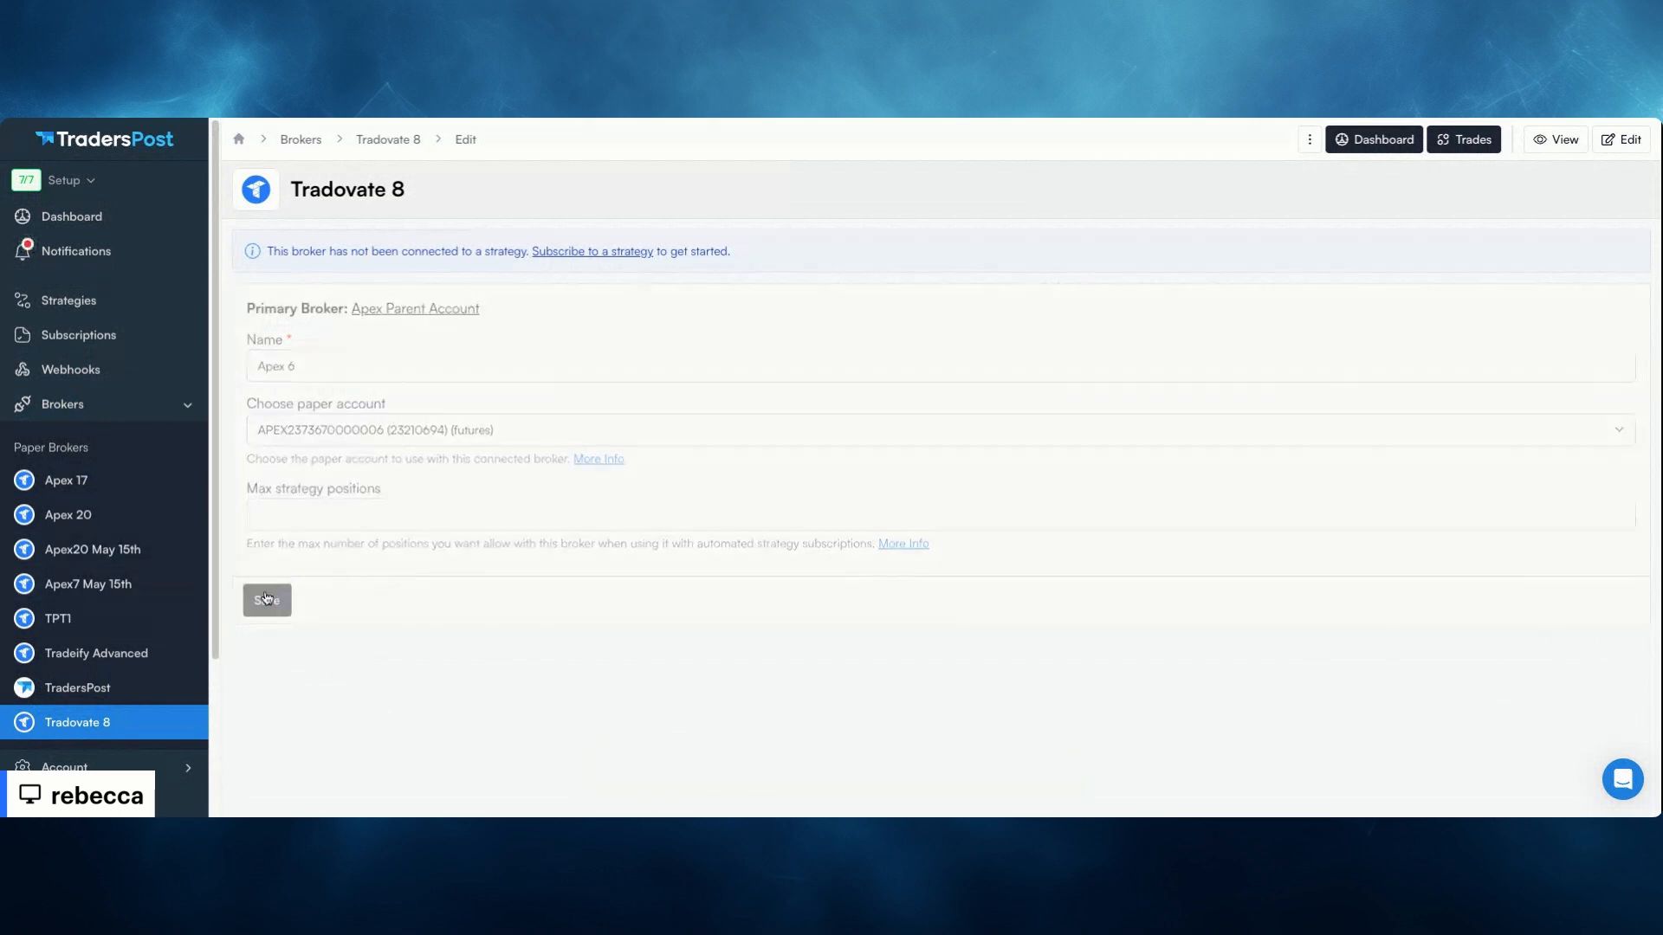
Delete the Apex20 May 15th broker connection, checking the confirmation
click(137, 550)
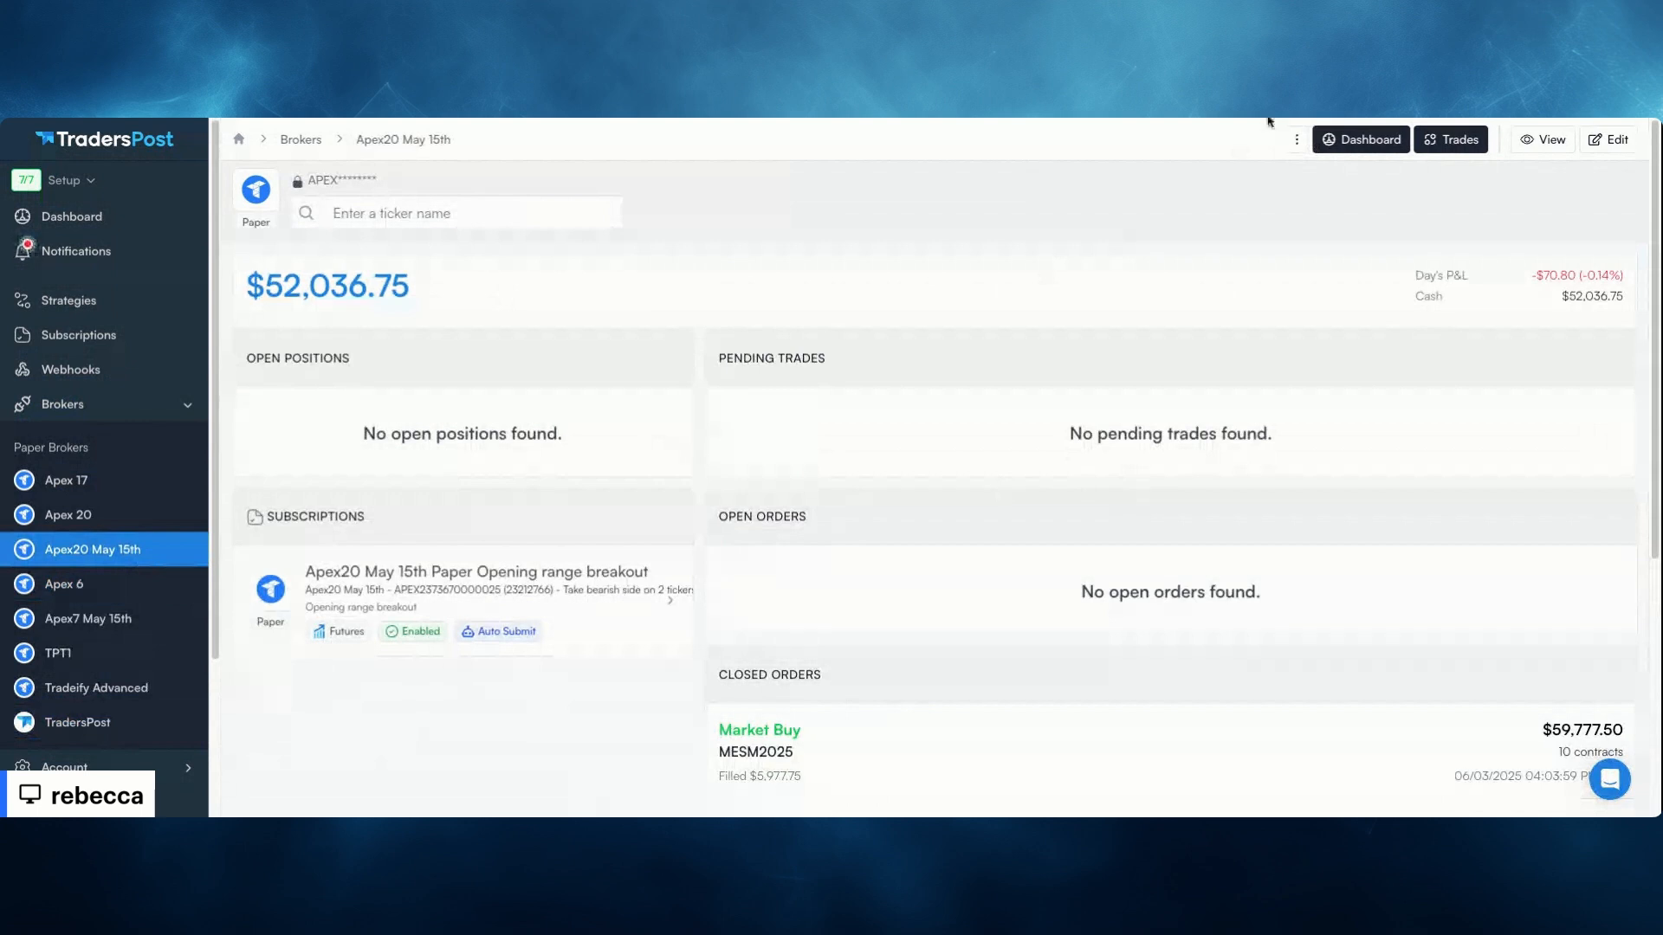
click(1296, 141)
click(1229, 544)
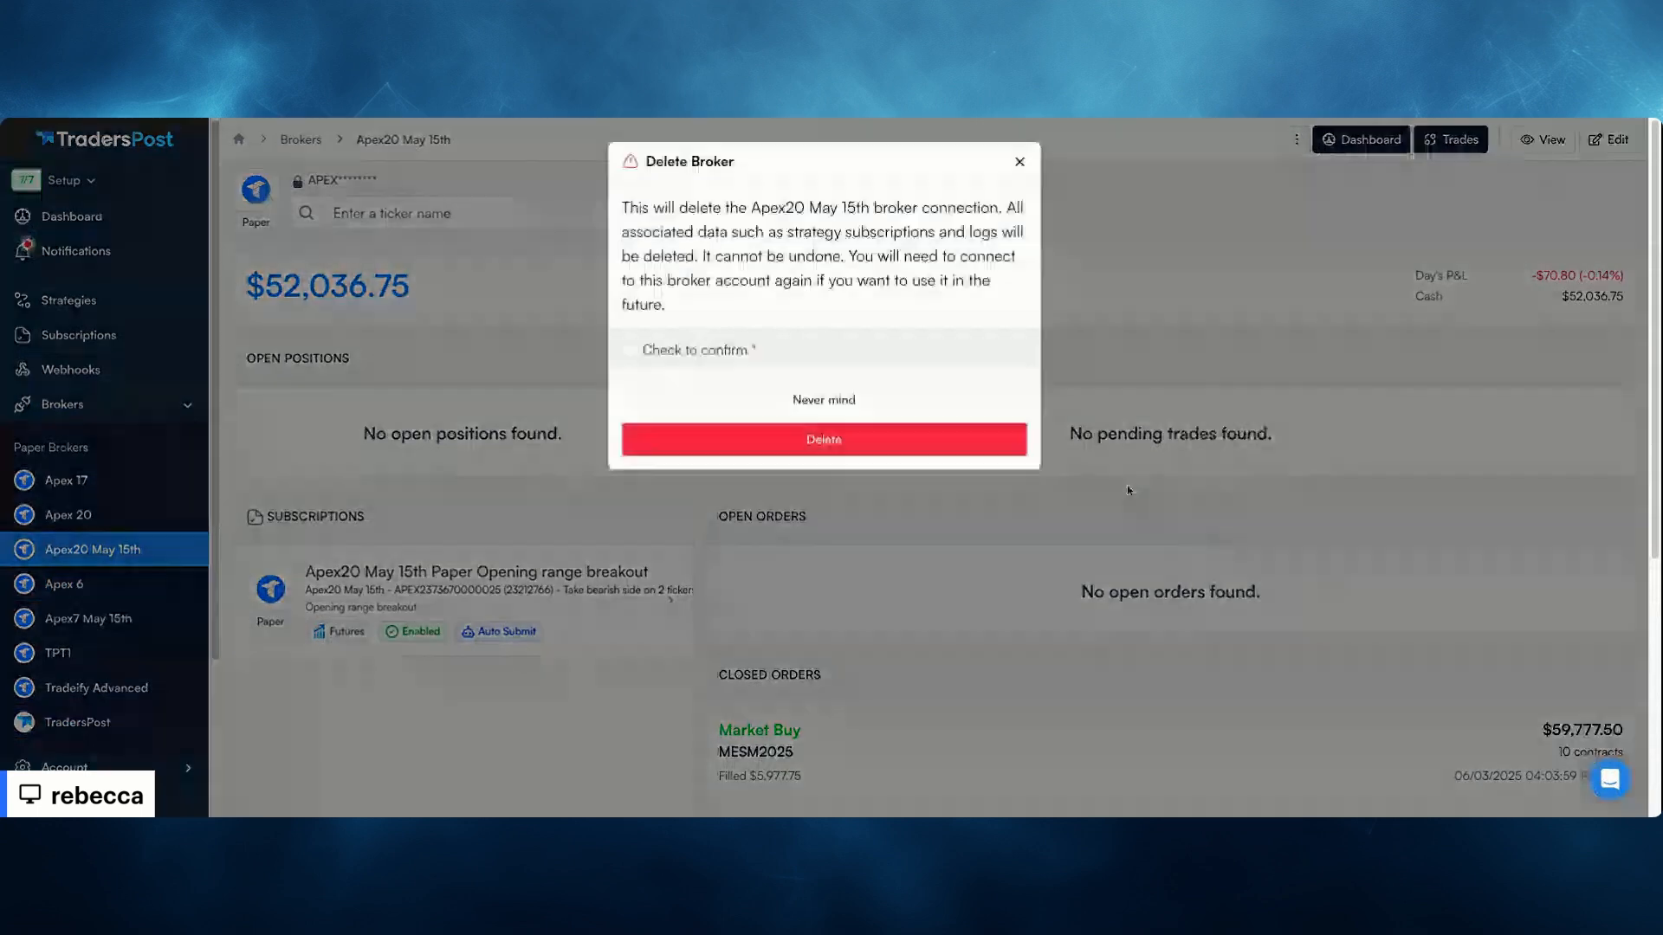
click(807, 400)
click(1297, 139)
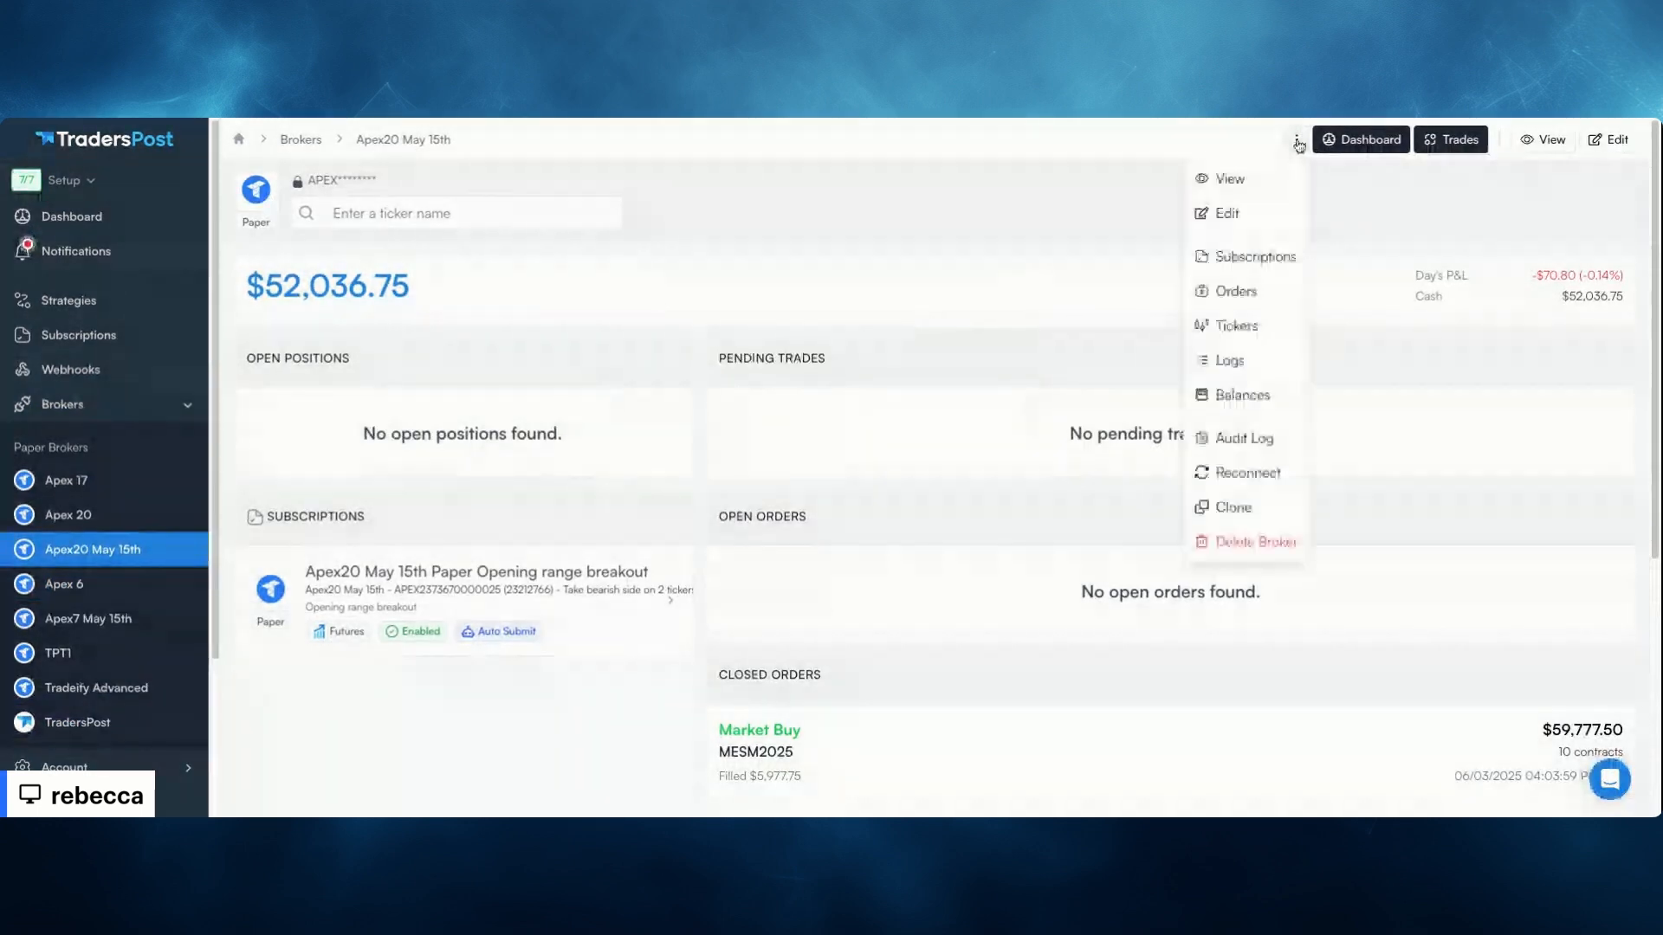
click(1234, 543)
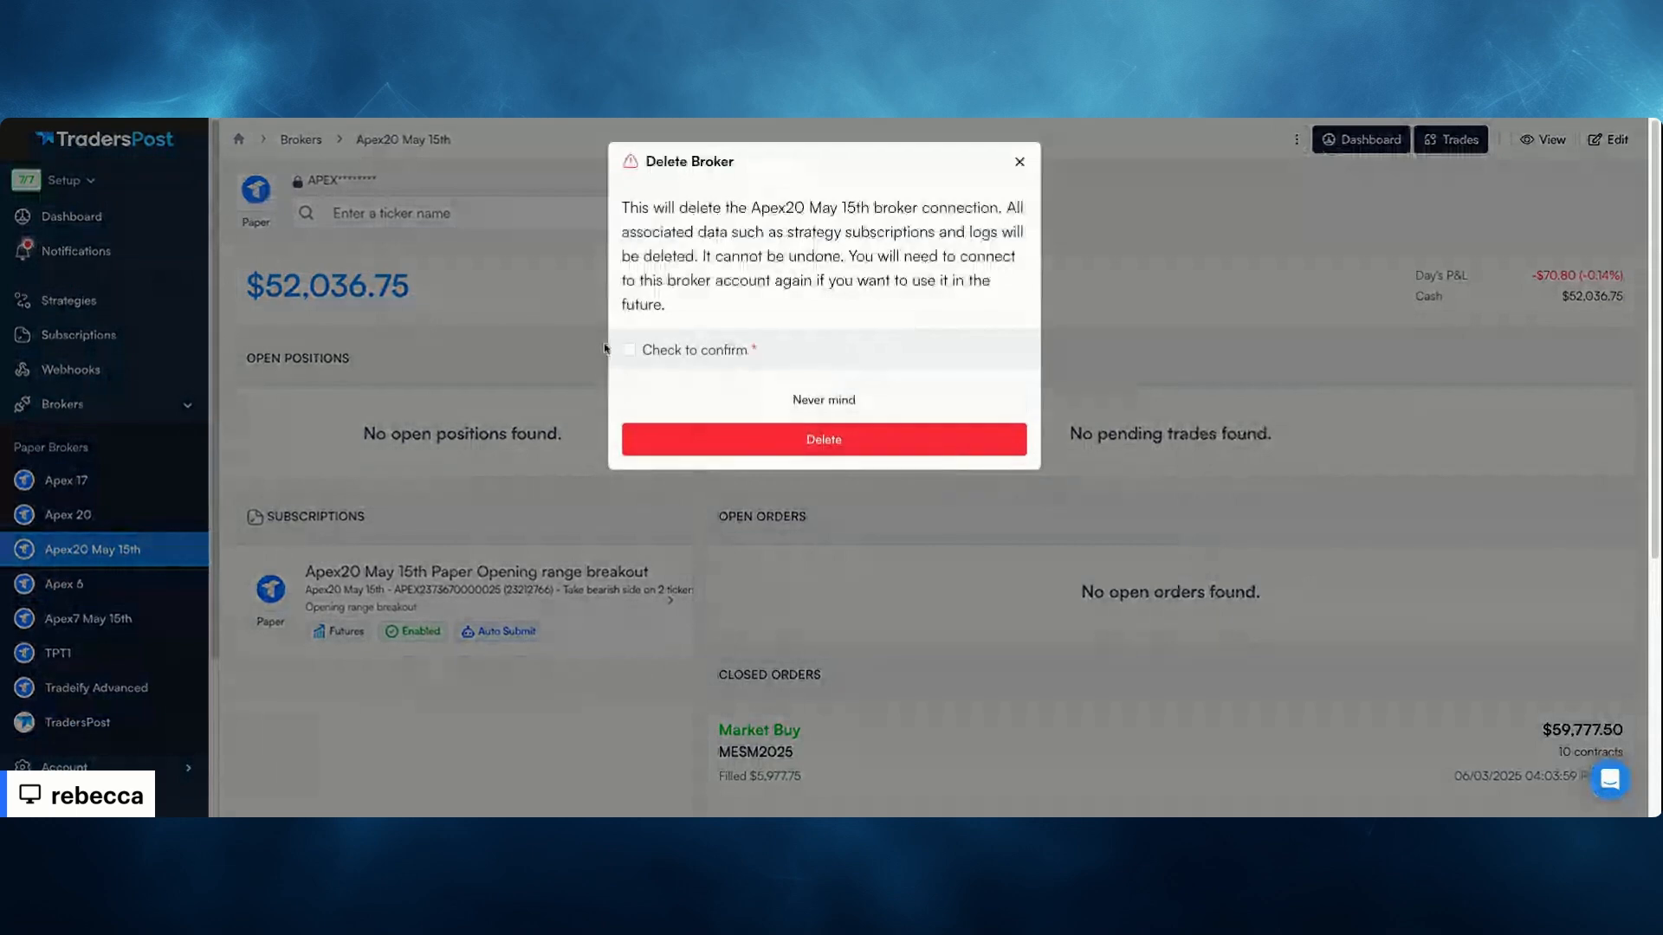
click(629, 350)
click(740, 444)
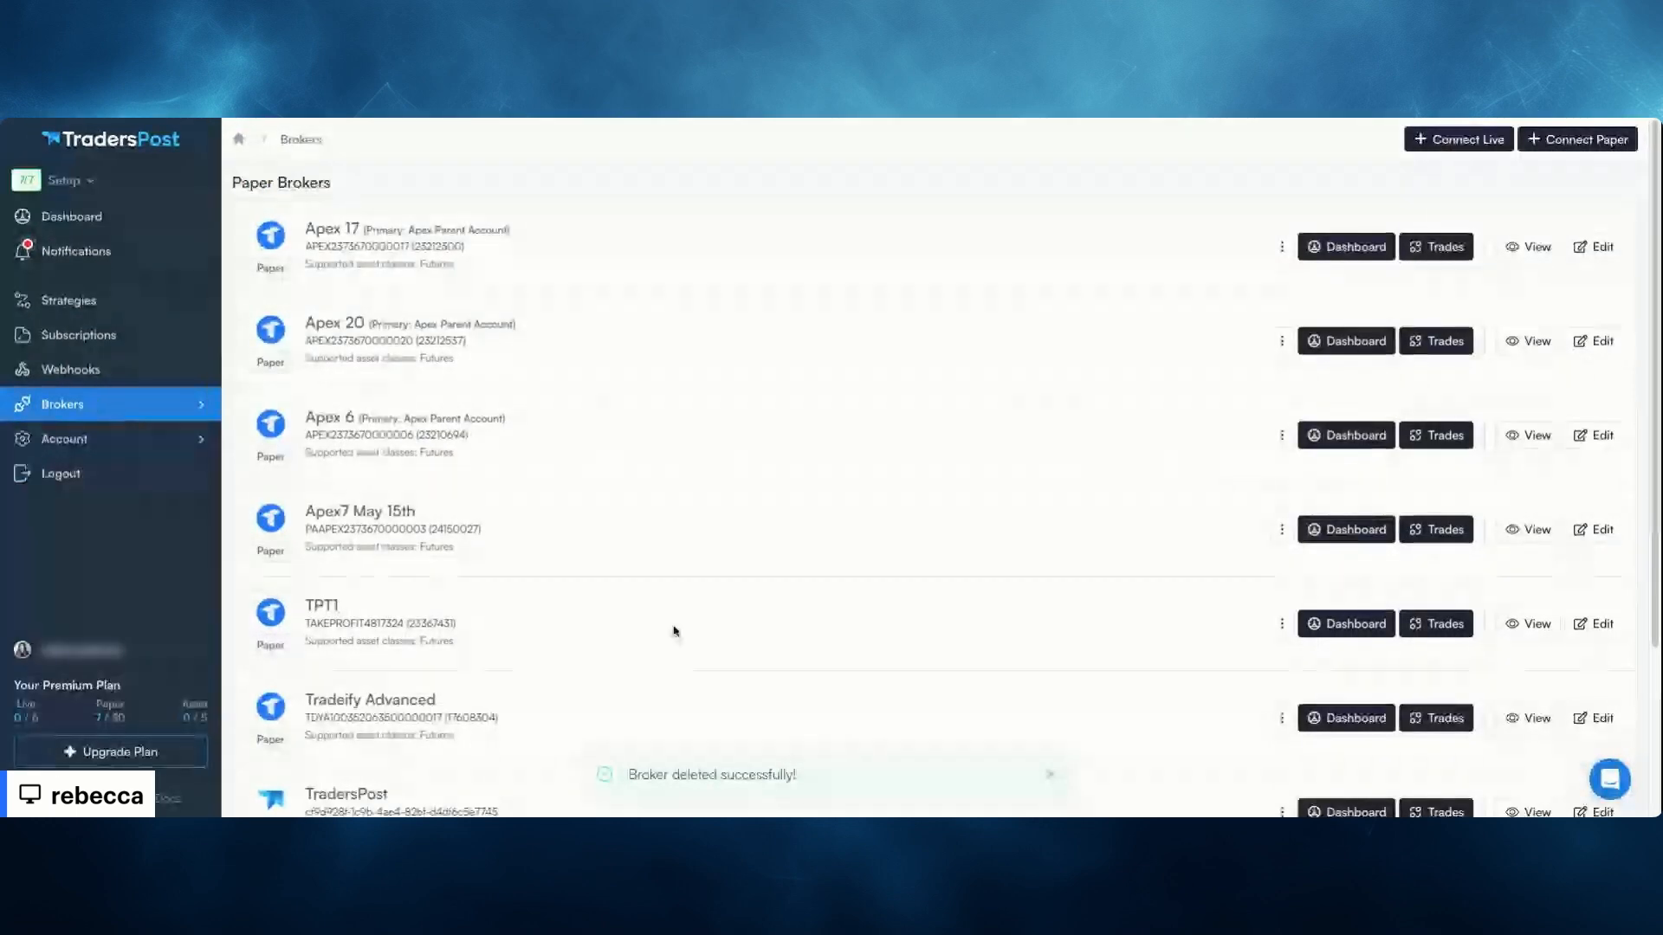
Clone the inactive Apex Parent Account again to create a further child connection
scroll(676, 614, down, 3)
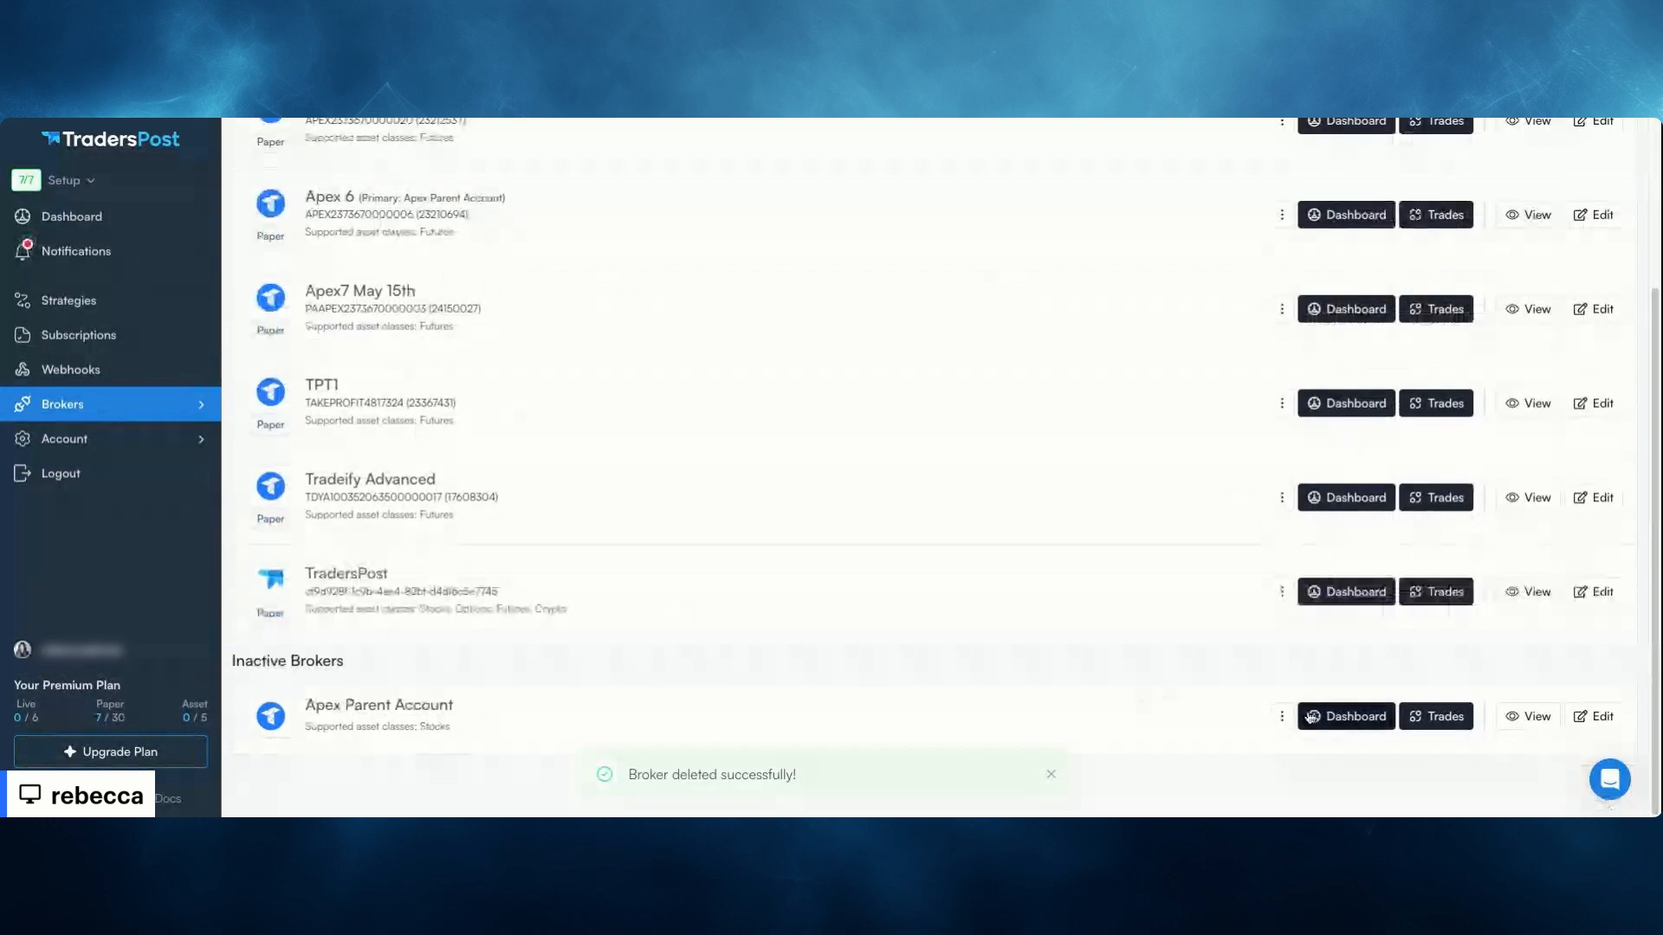
click(1283, 718)
scroll(1229, 701, down, 3)
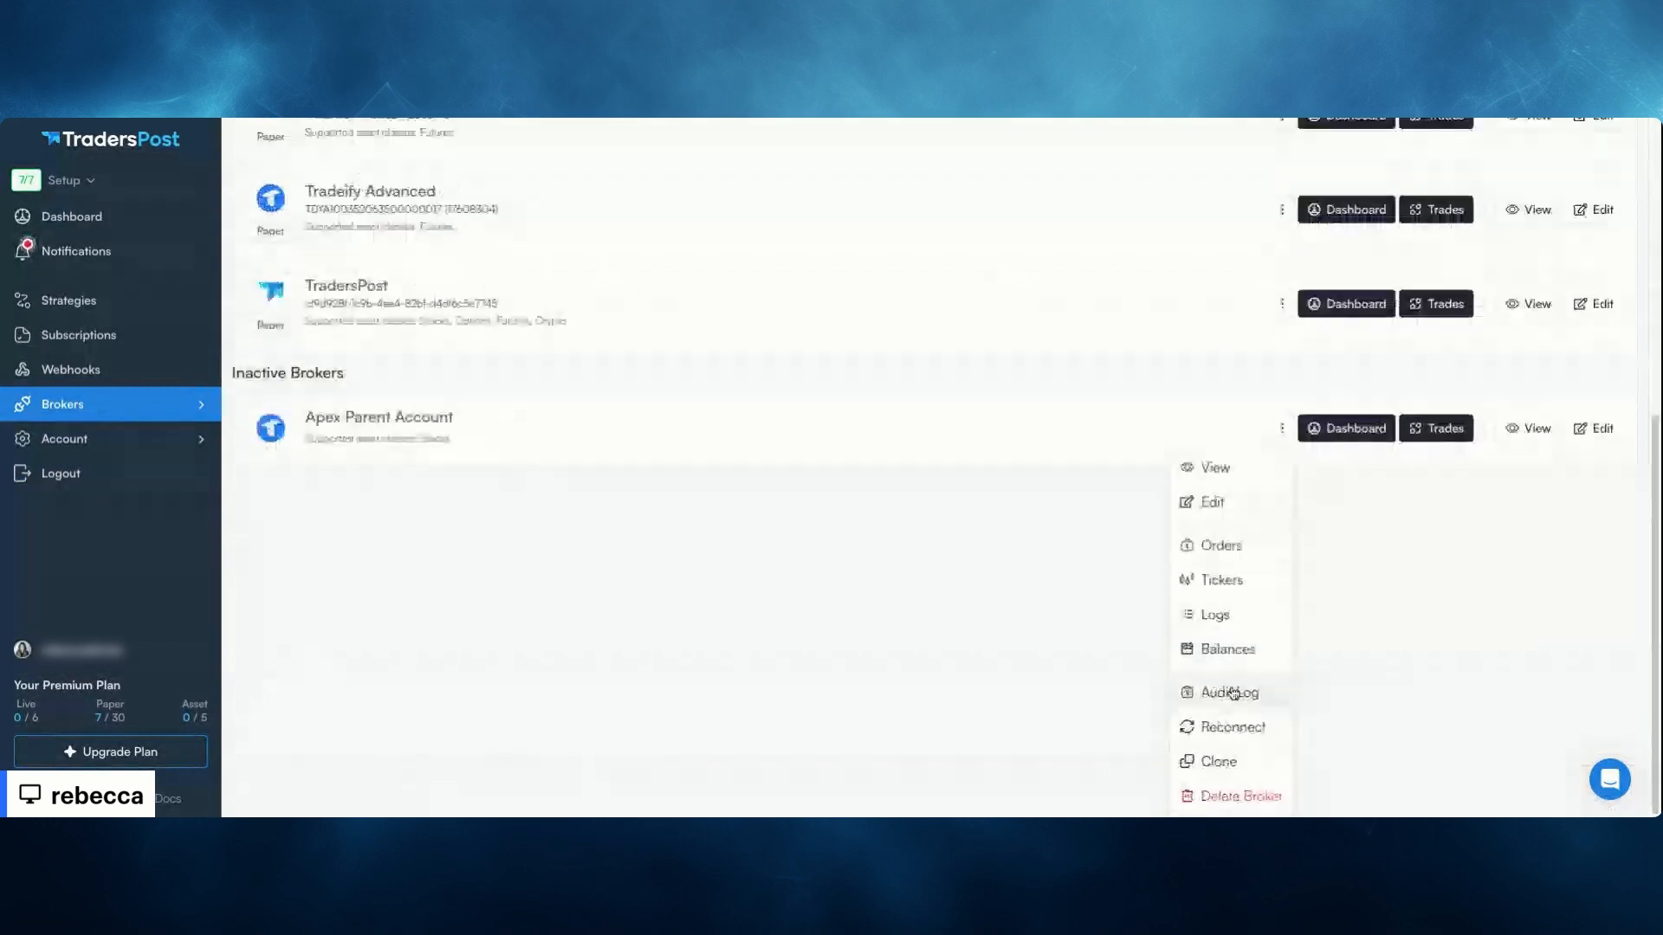
click(1222, 783)
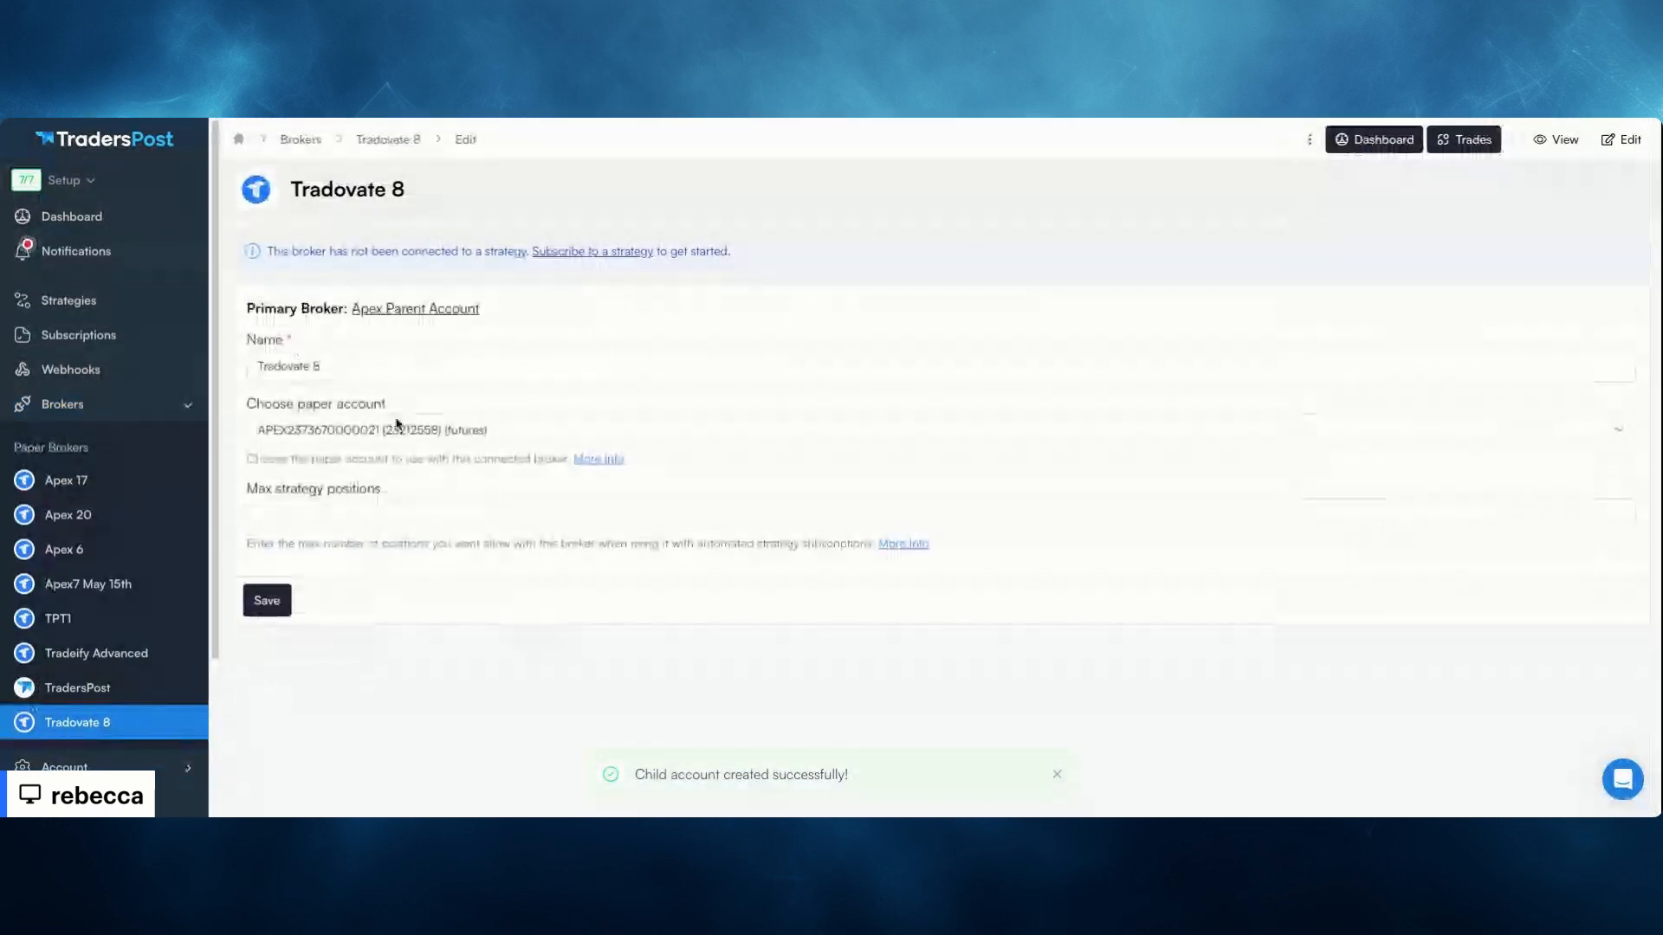
Name the new child connection Apex 25, assign it to the Apex paper account ending in 25 and save it
click(375, 366)
key(ctrl+a)
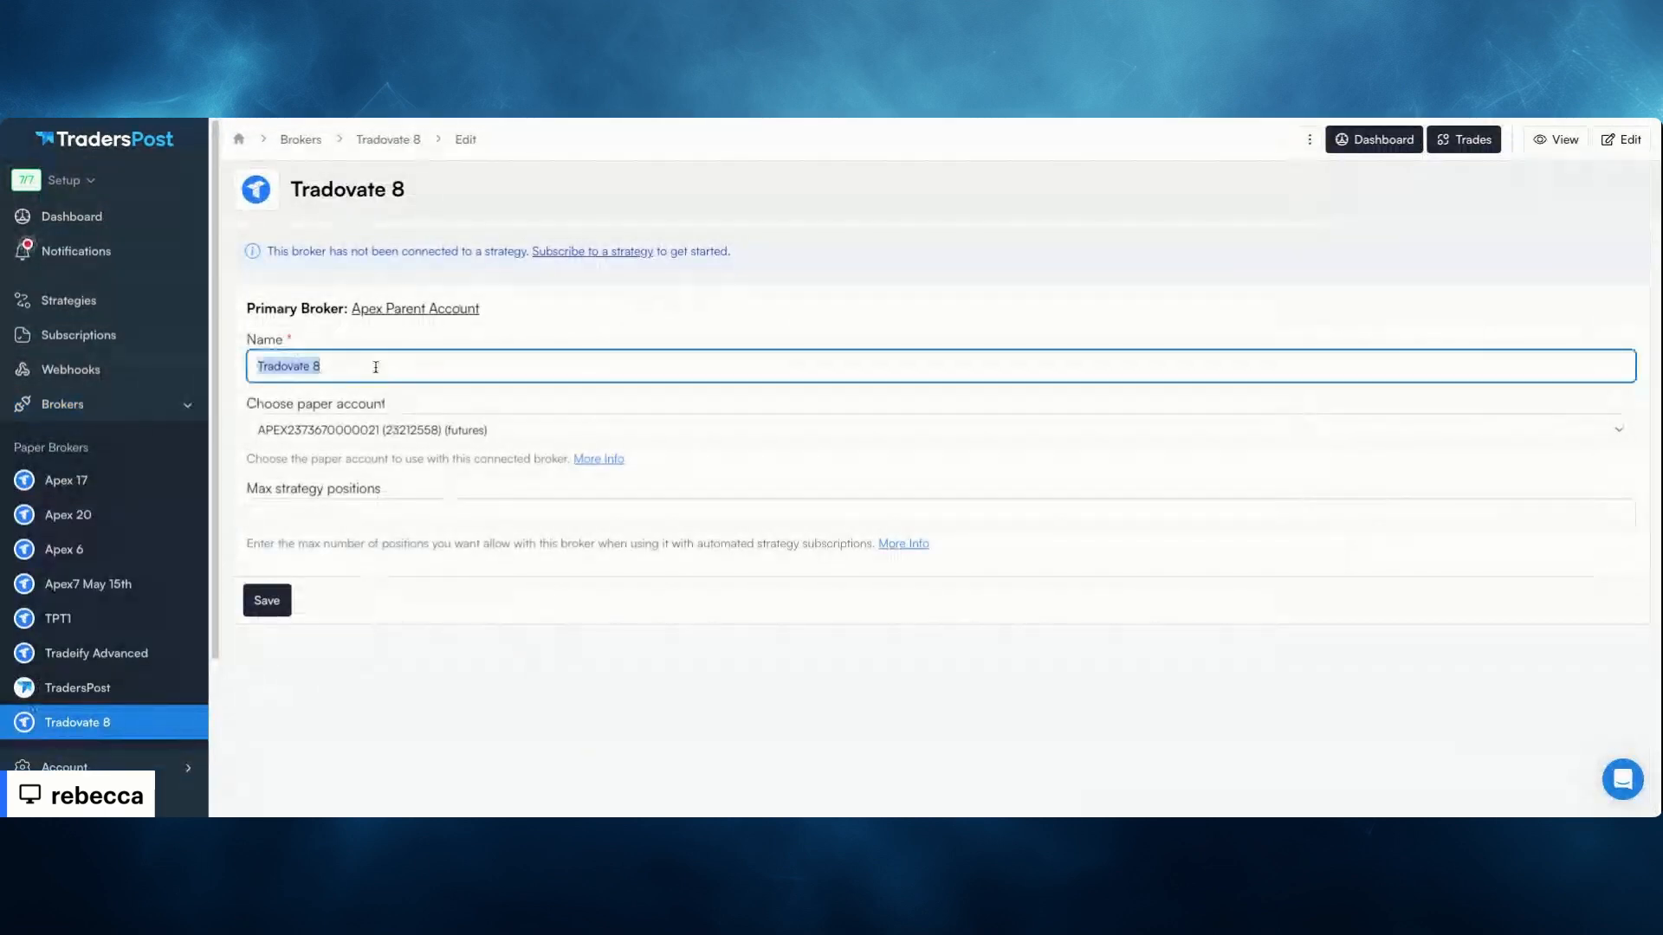
text(Apex 25)
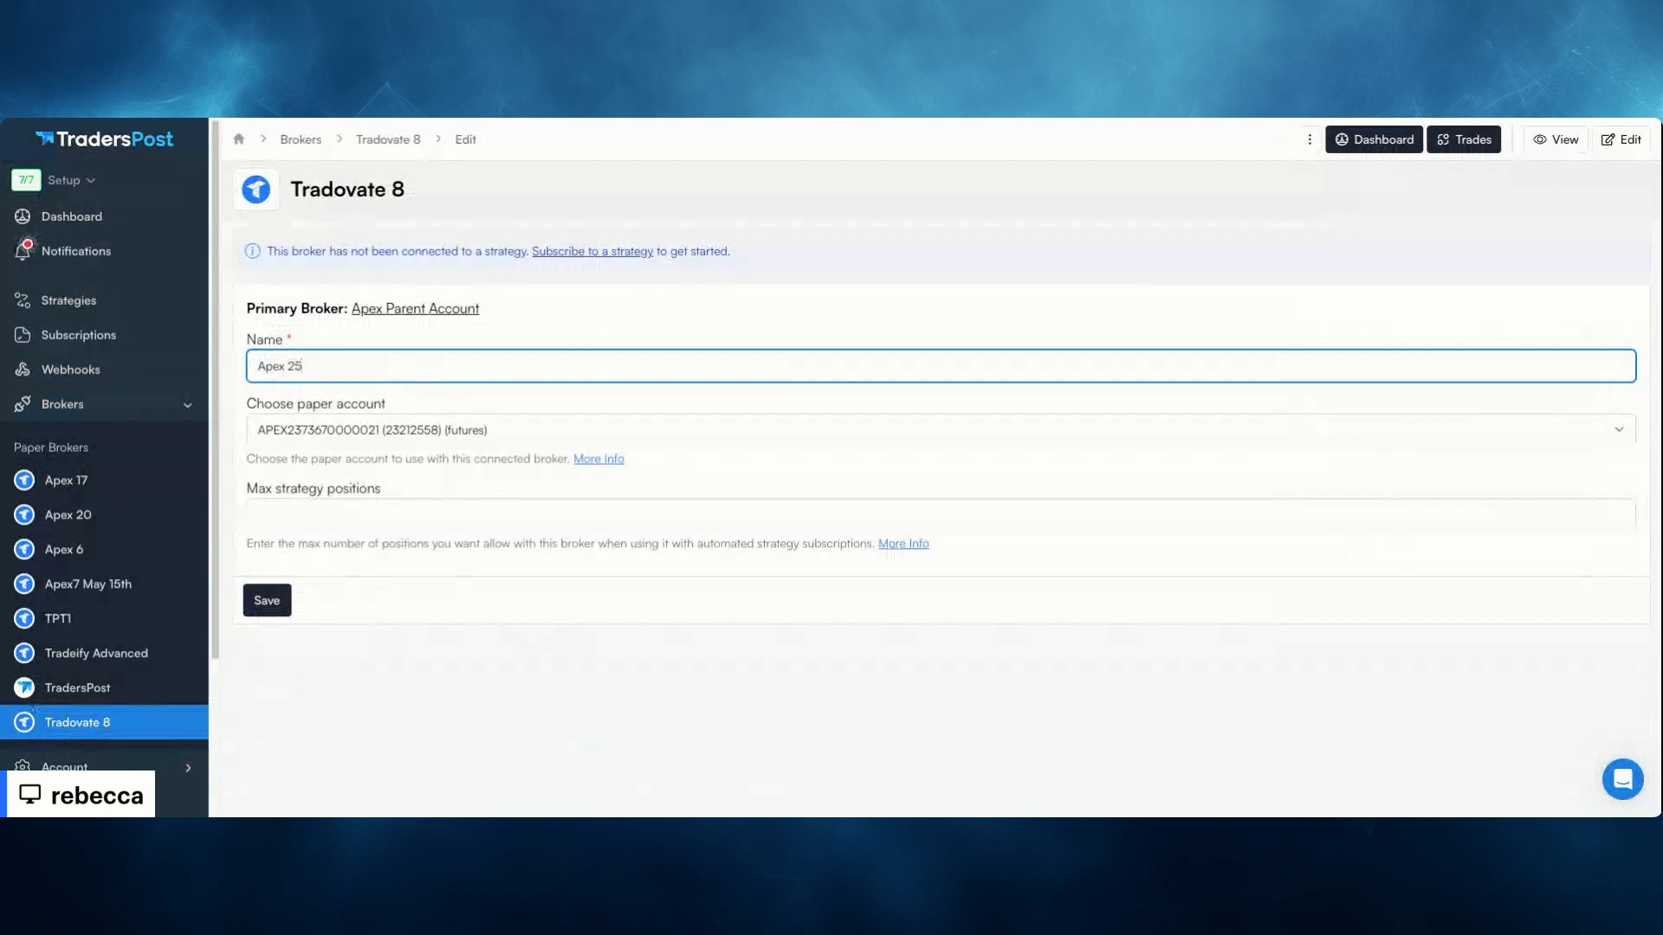
click(459, 433)
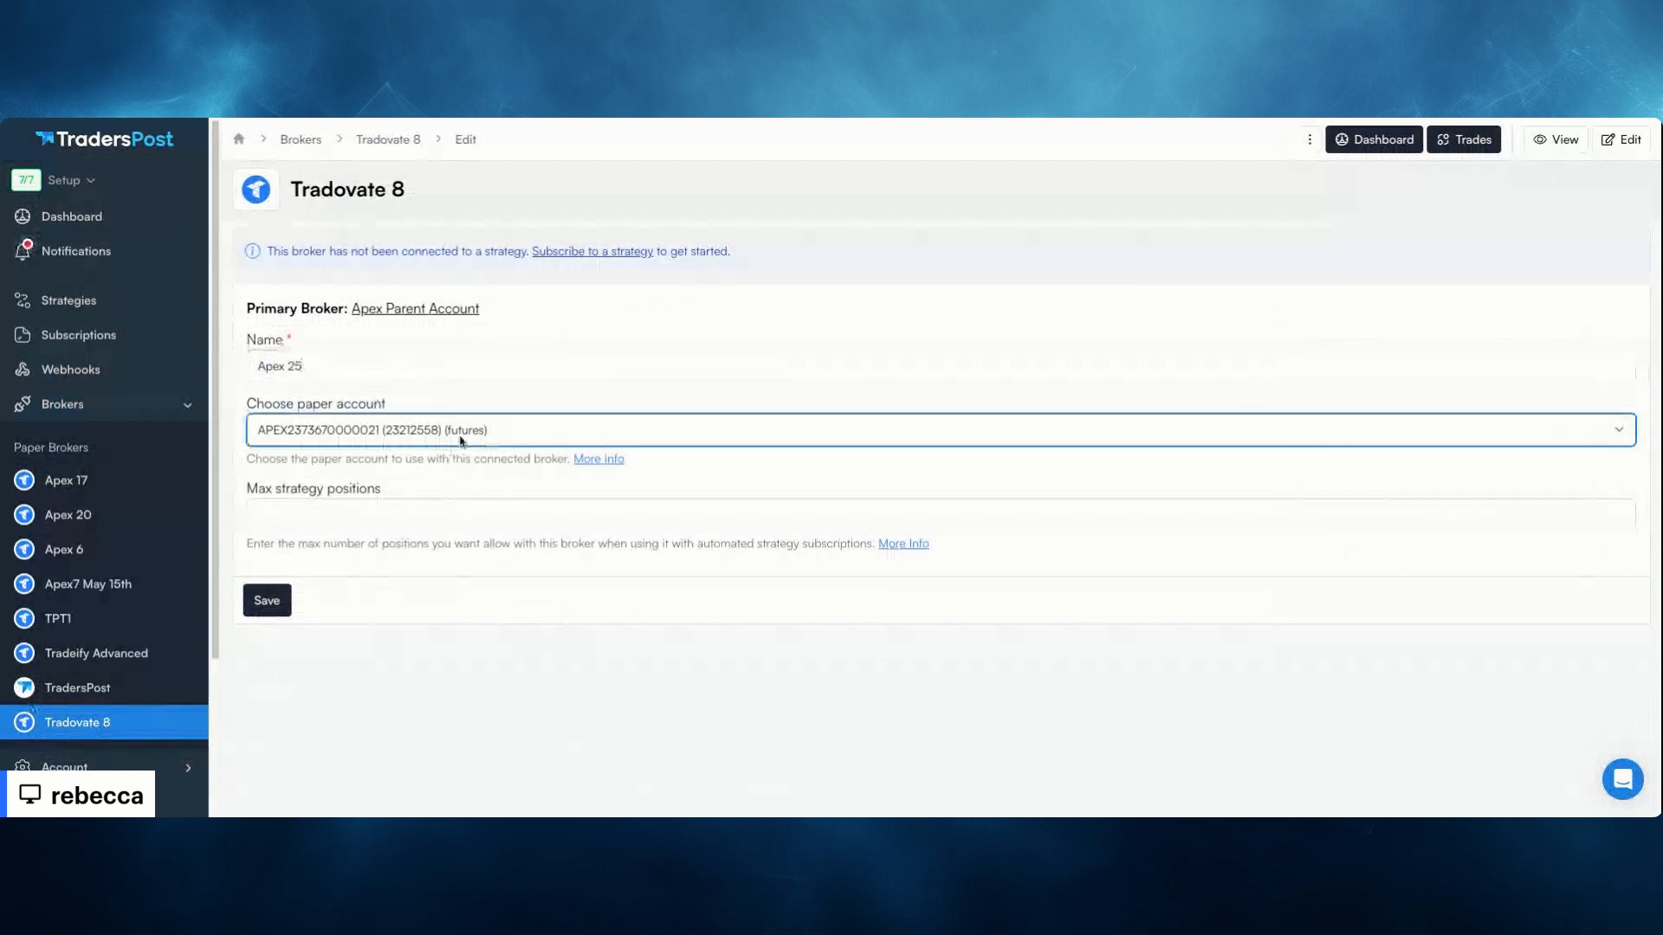
click(271, 613)
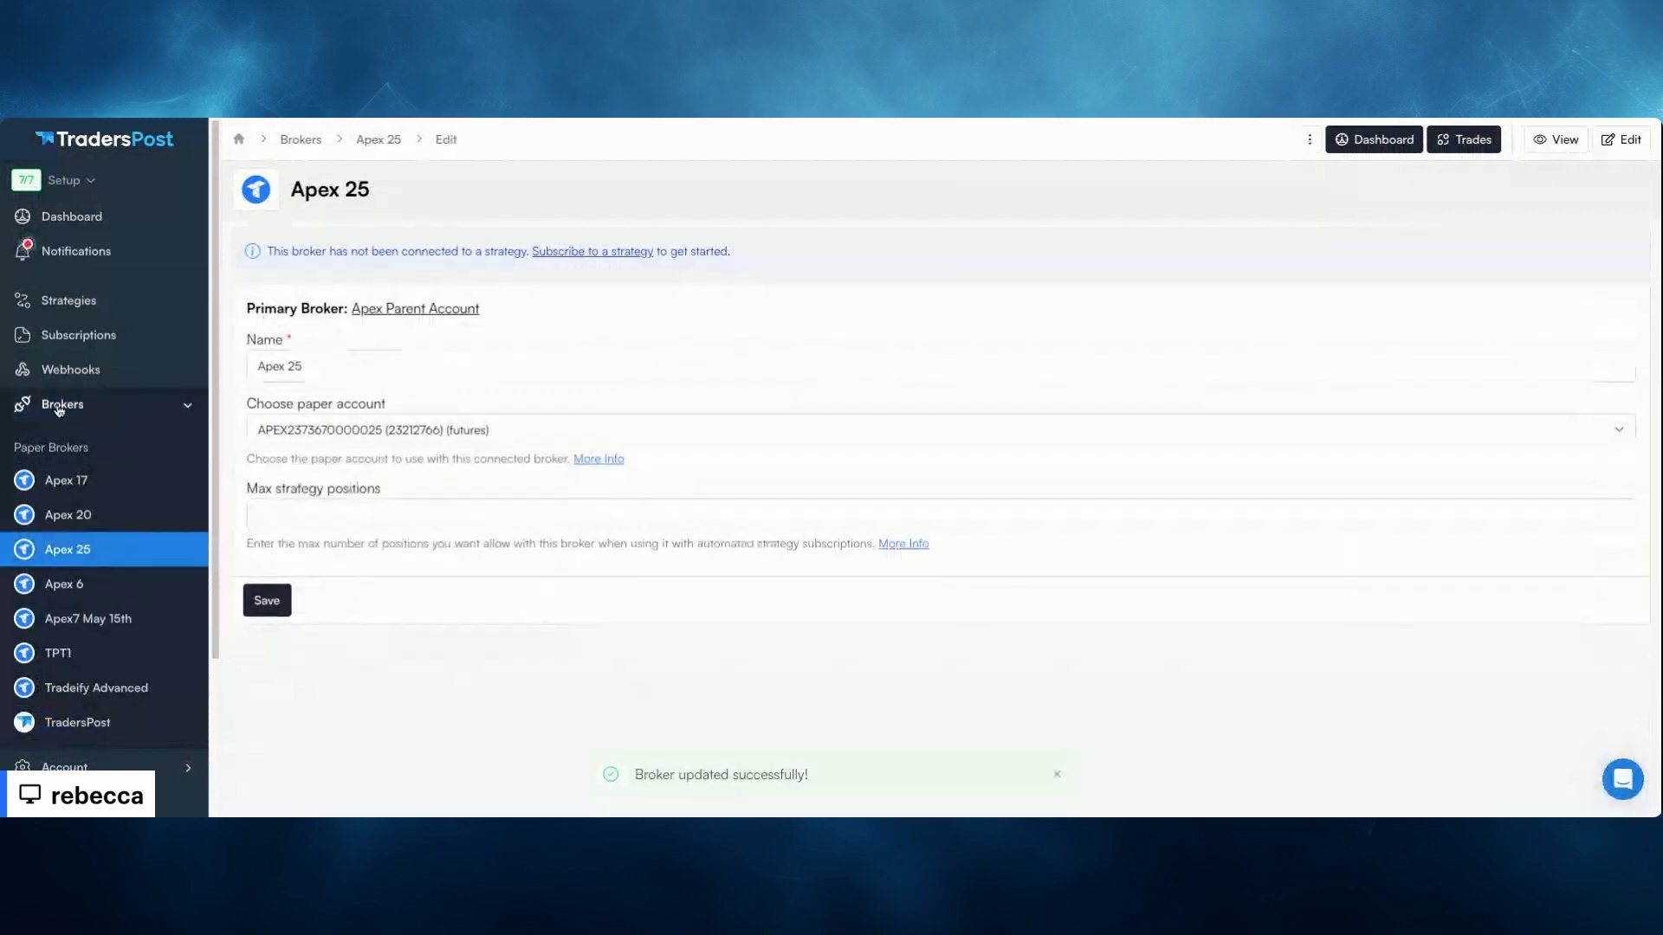
Delete the Apex7 May 15th broker connection, checking the confirmation
click(94, 404)
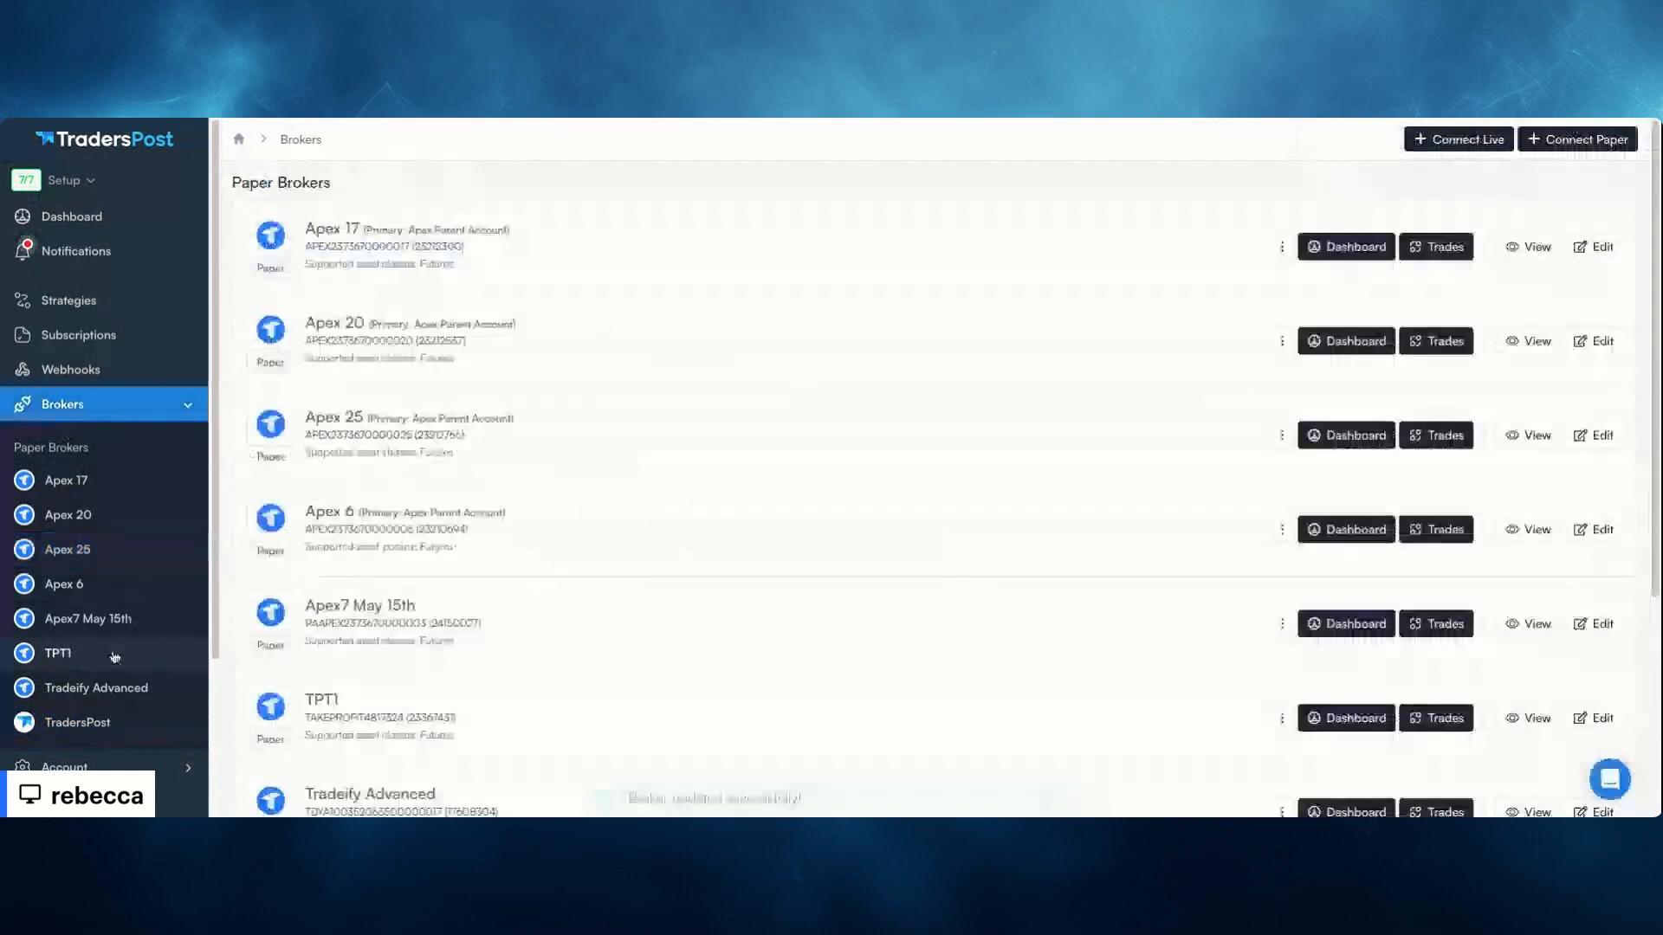
click(121, 619)
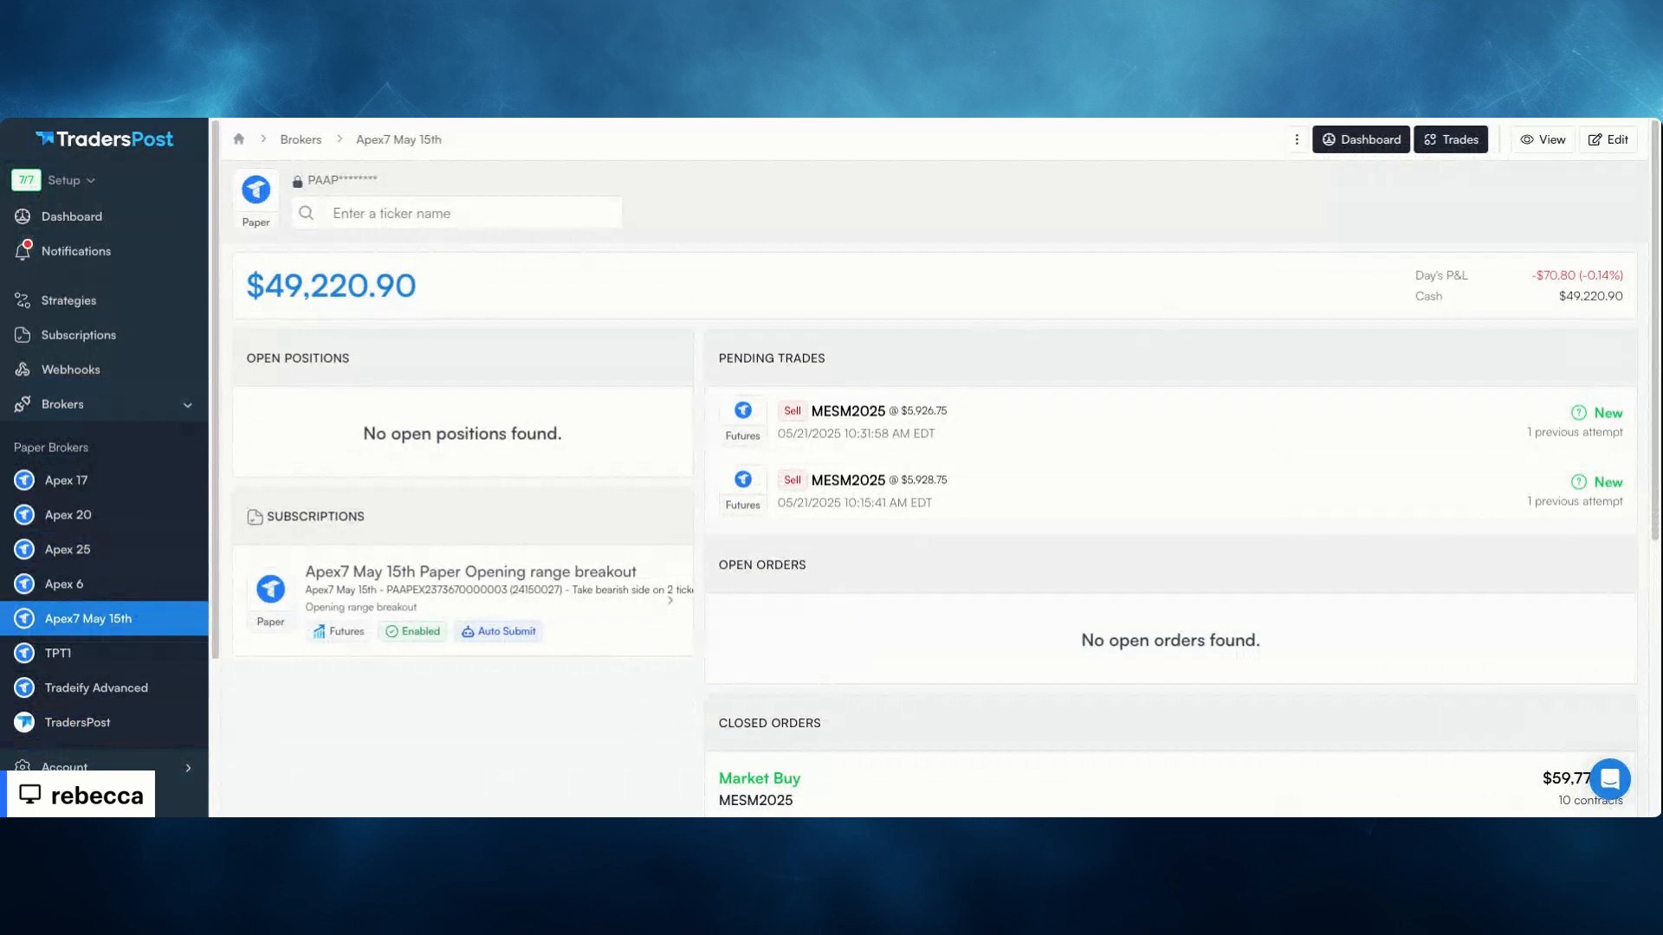
click(1295, 140)
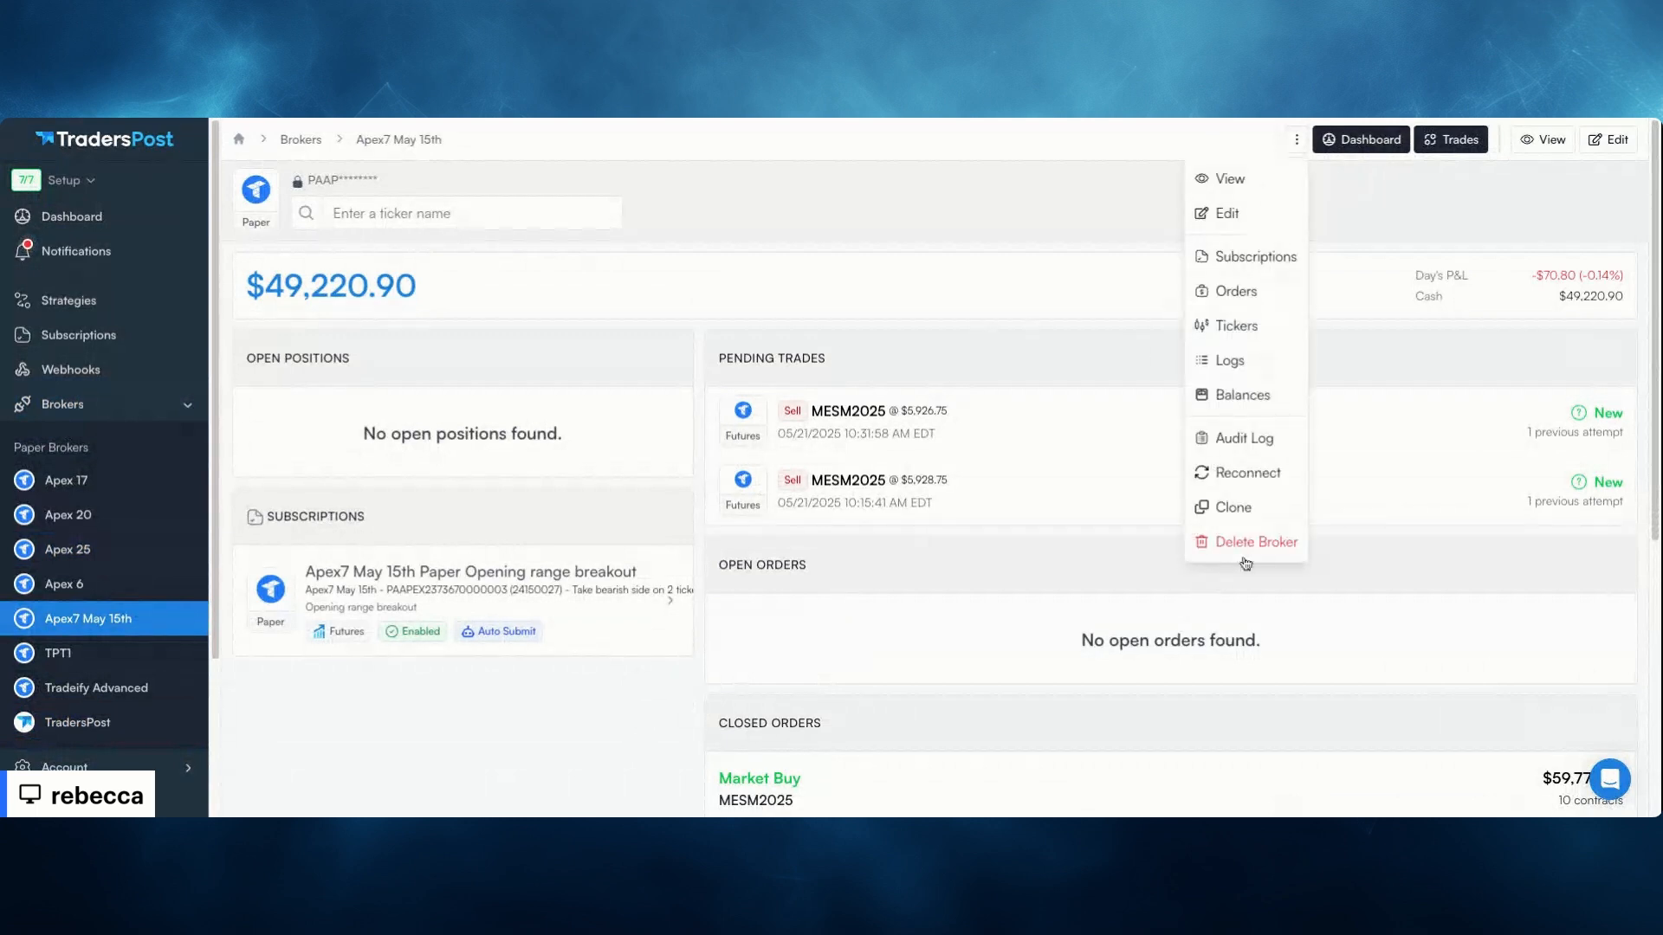
click(1247, 548)
click(629, 350)
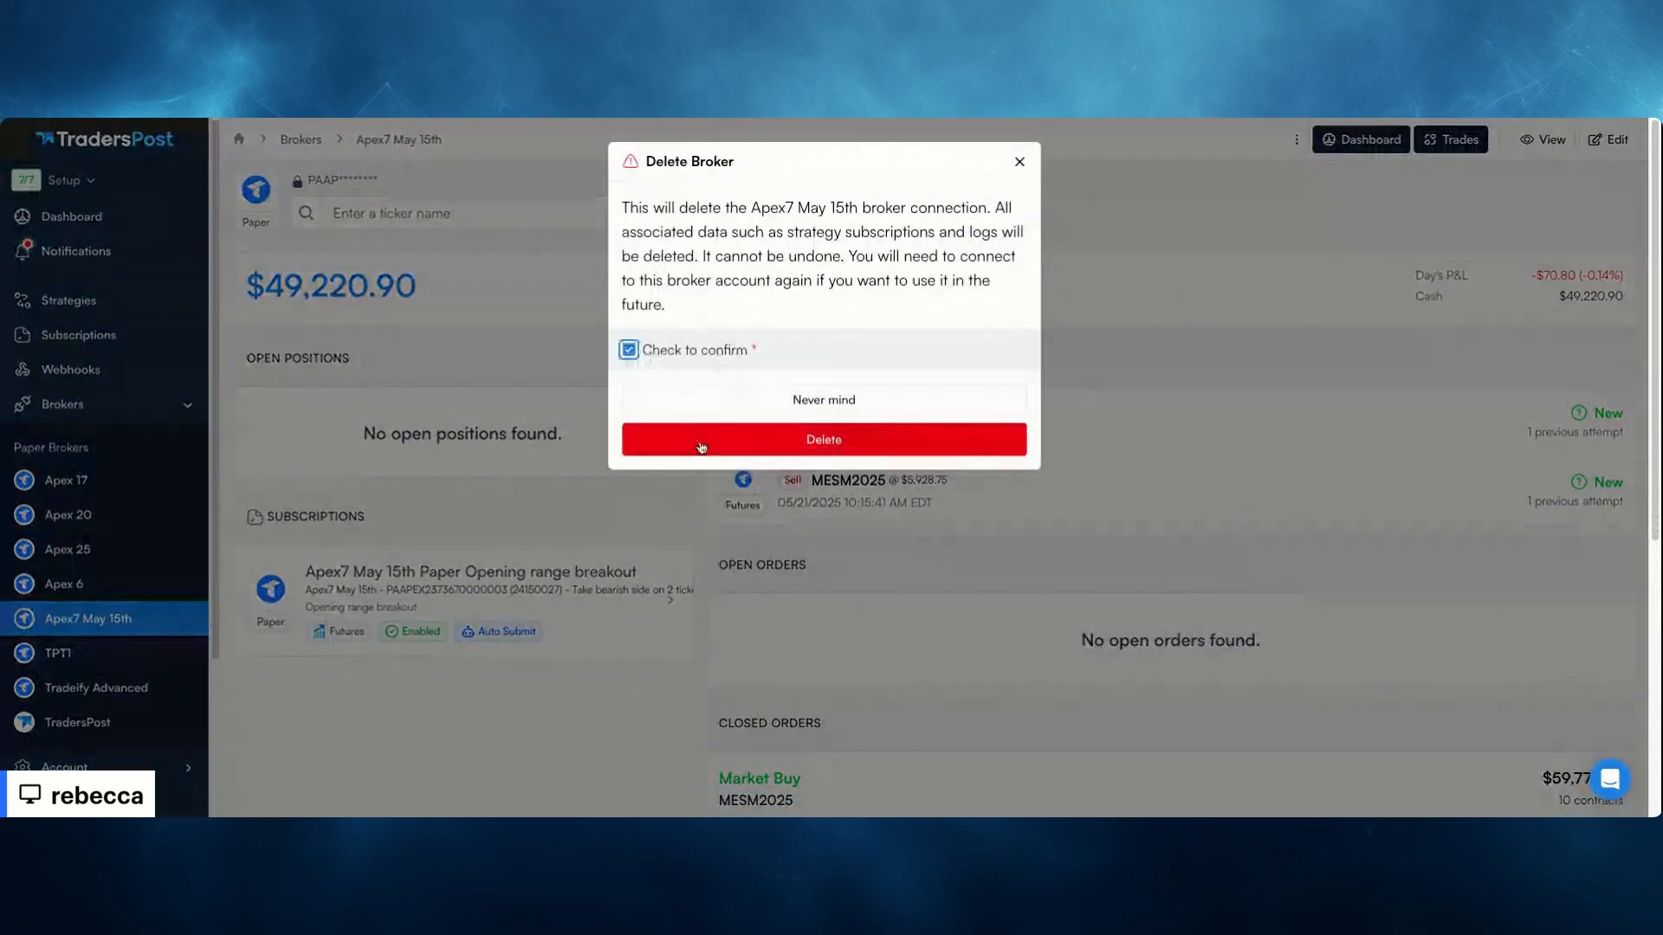
click(702, 442)
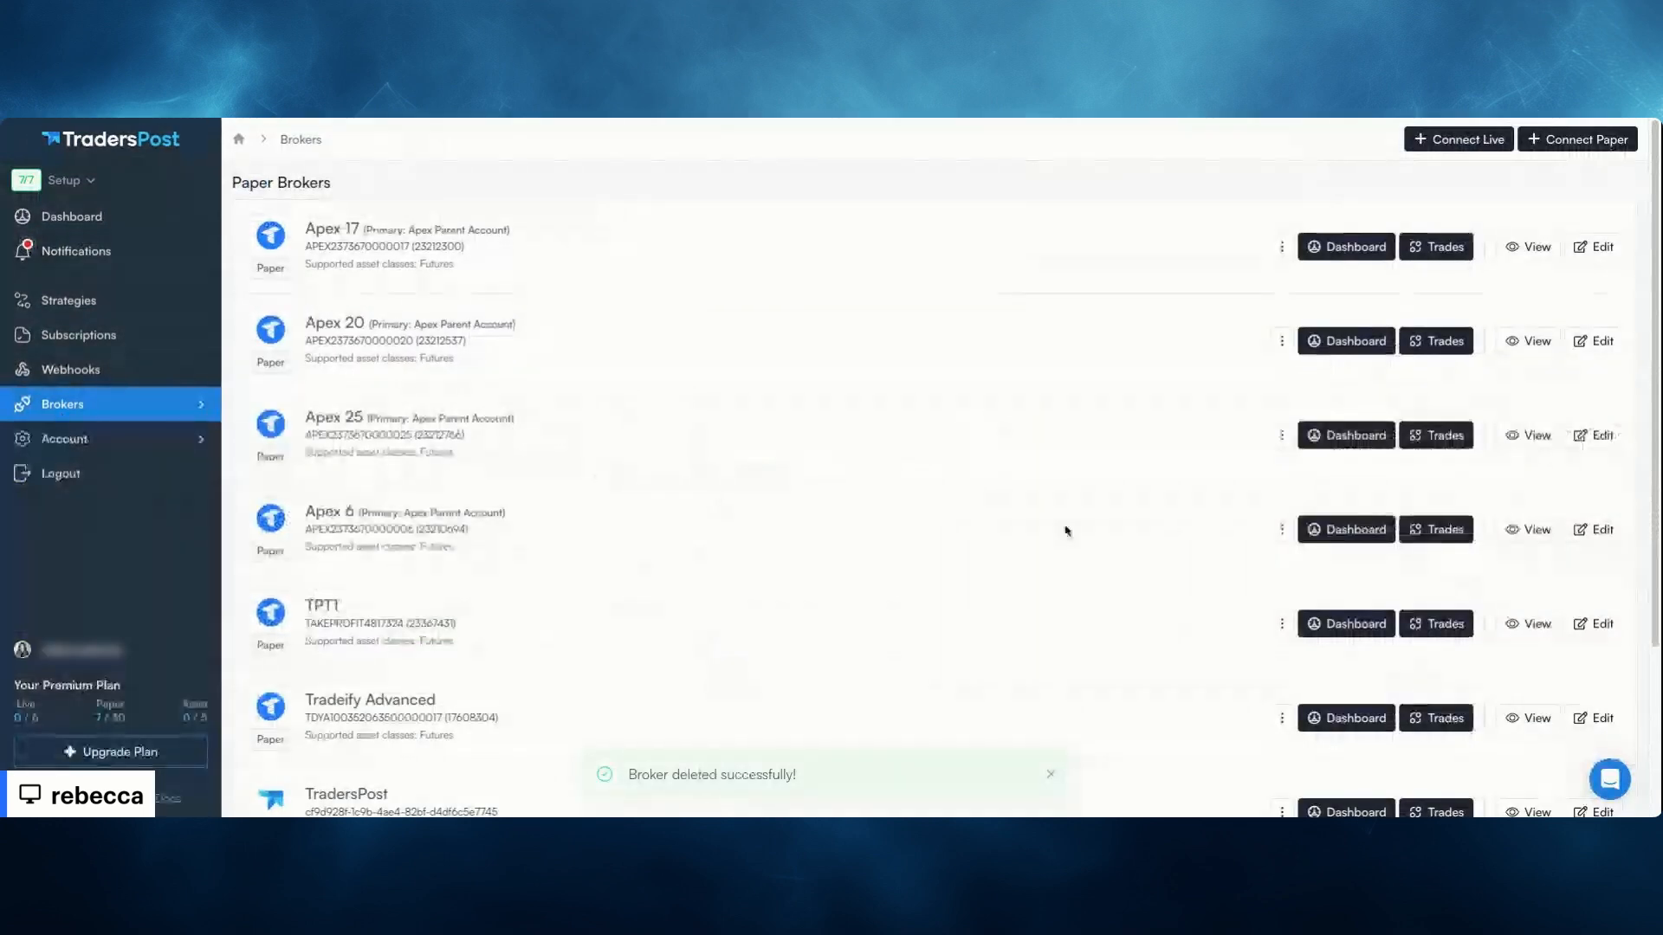
Clone the inactive Apex Parent Account once more to create another child connection
scroll(1452, 785, down, 3)
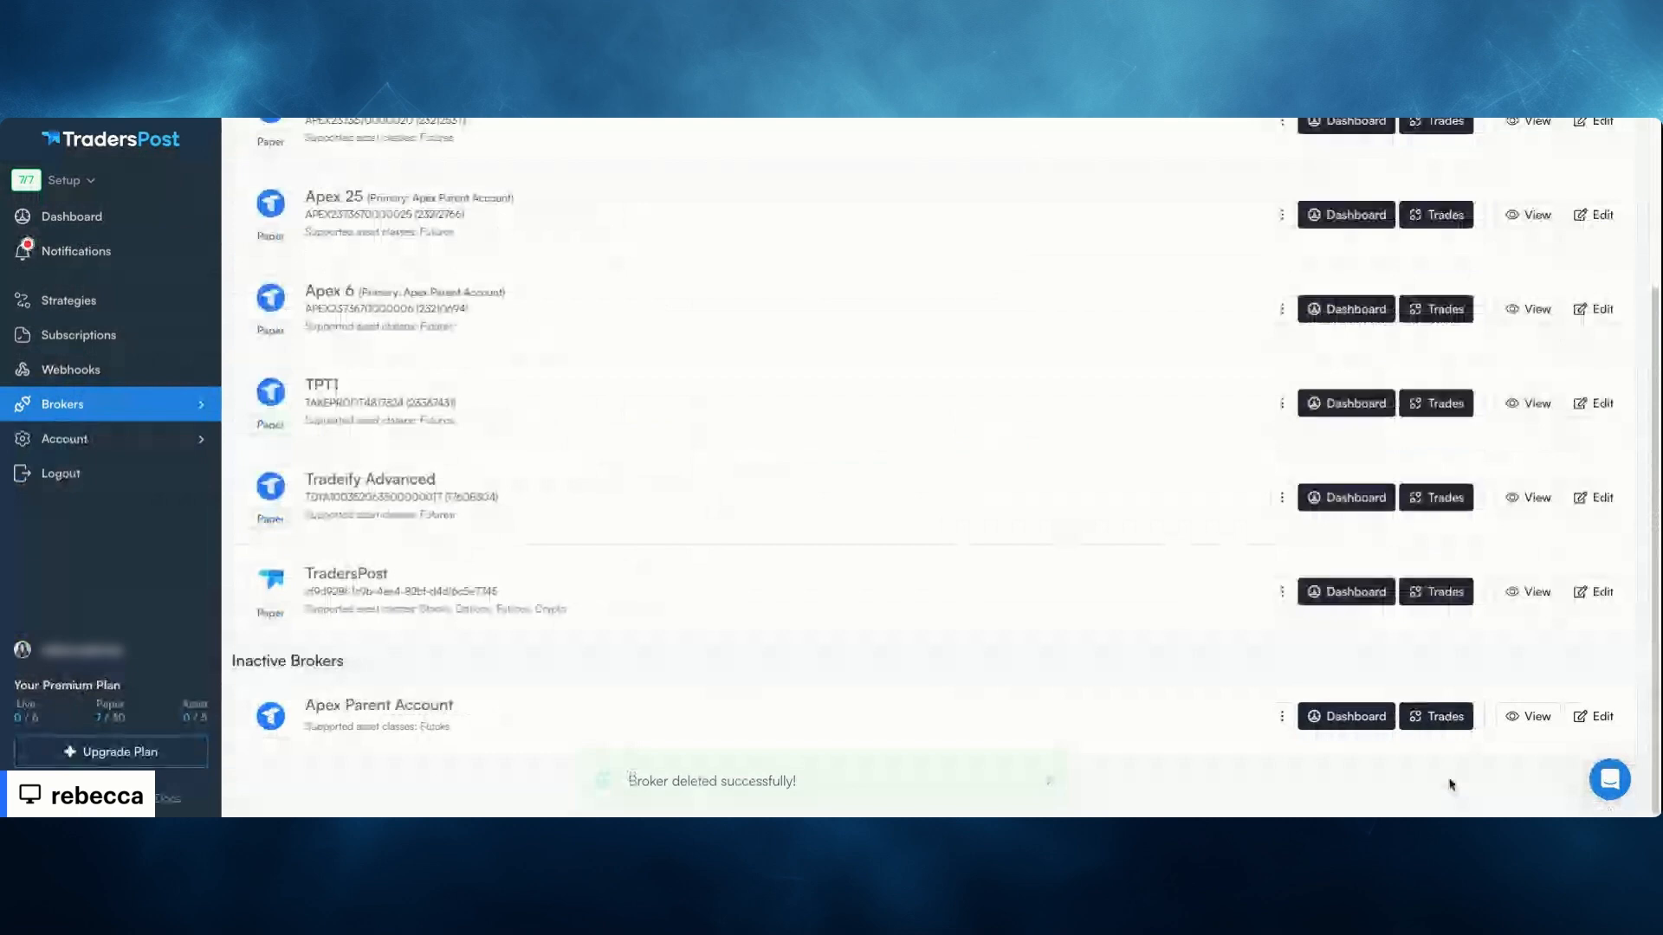
click(1282, 716)
scroll(1233, 710, down, 4)
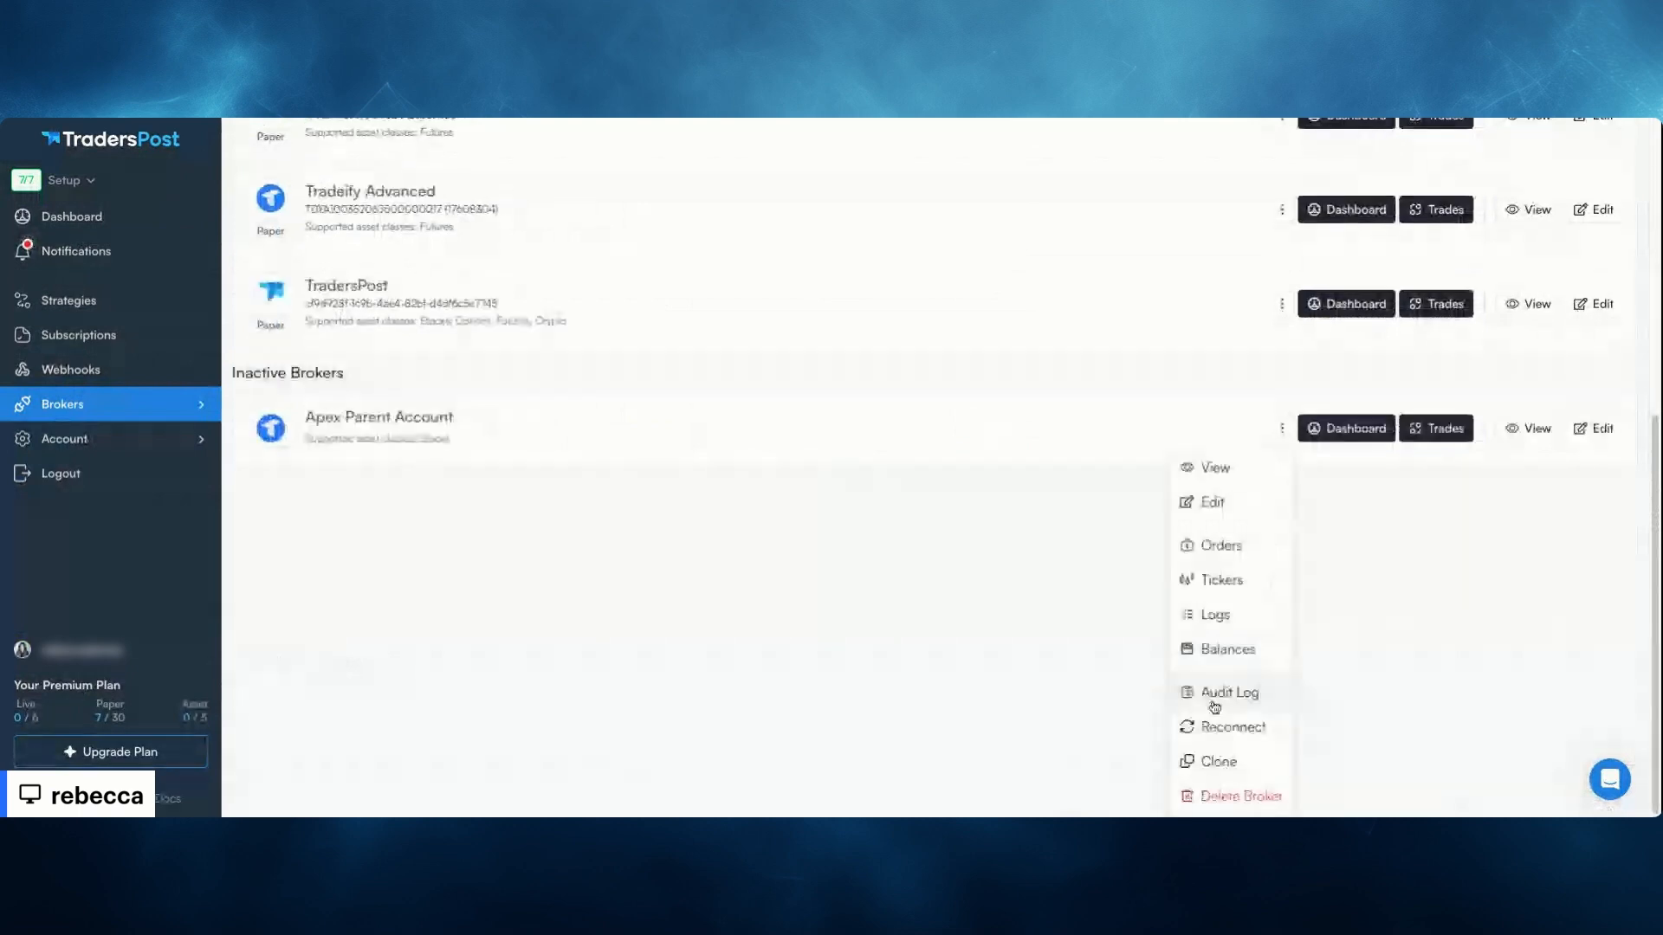
click(1234, 774)
click(827, 351)
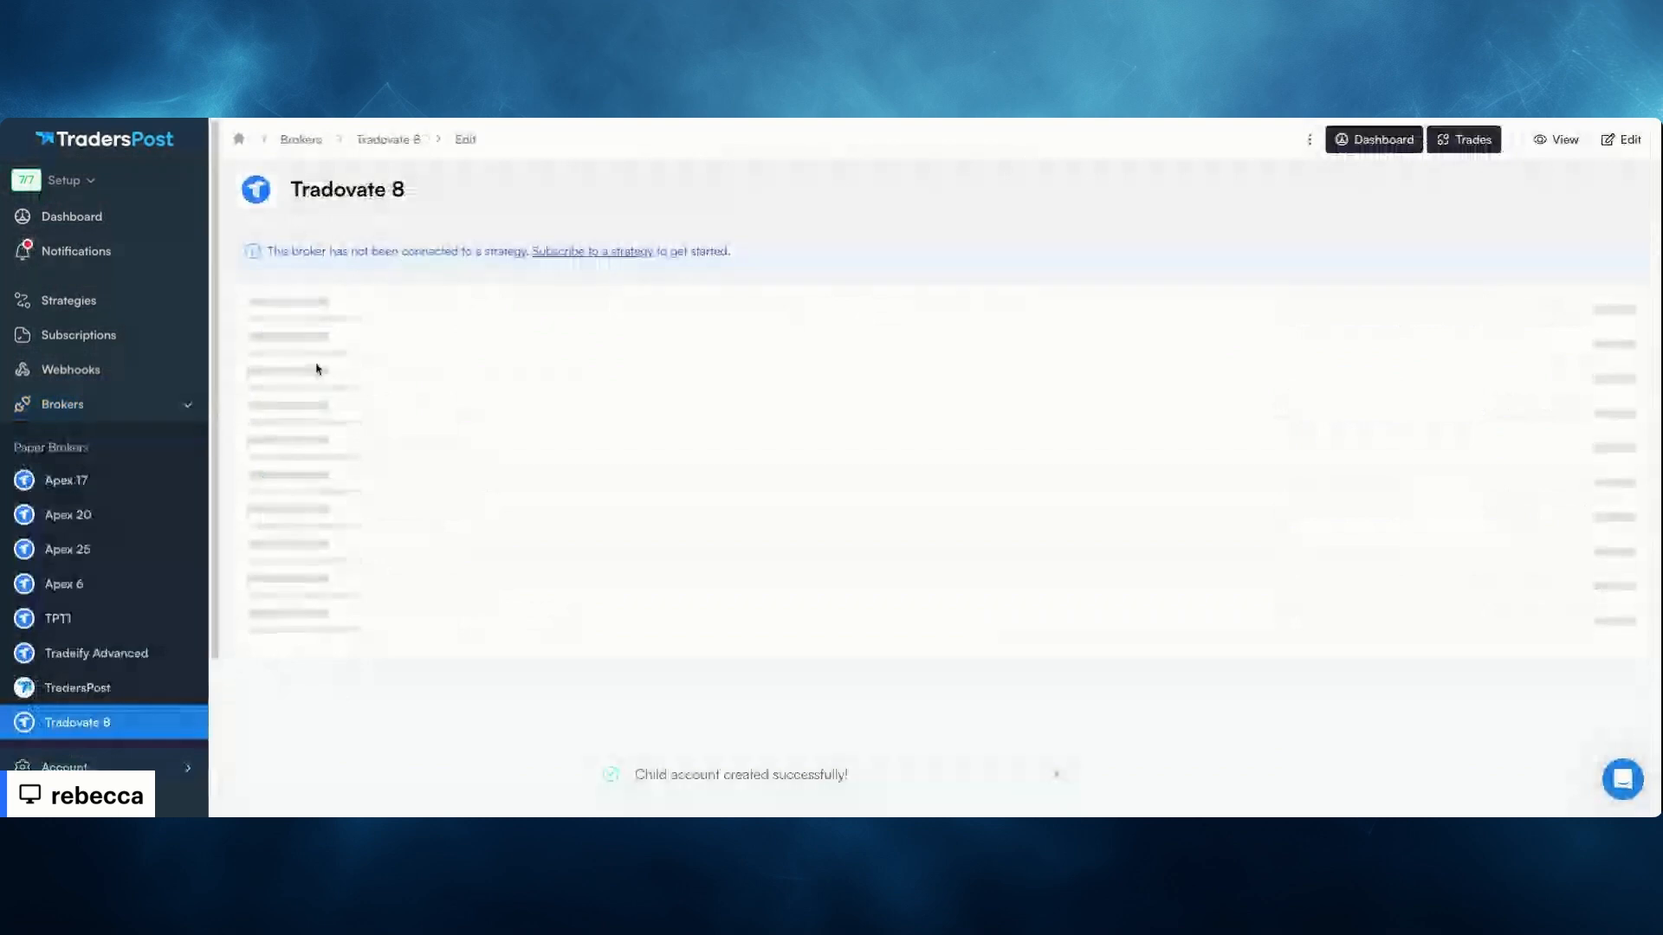
Name the new child connection Apex 3, assign it to the PA Apex paper account ending in 3 and save it
click(412, 441)
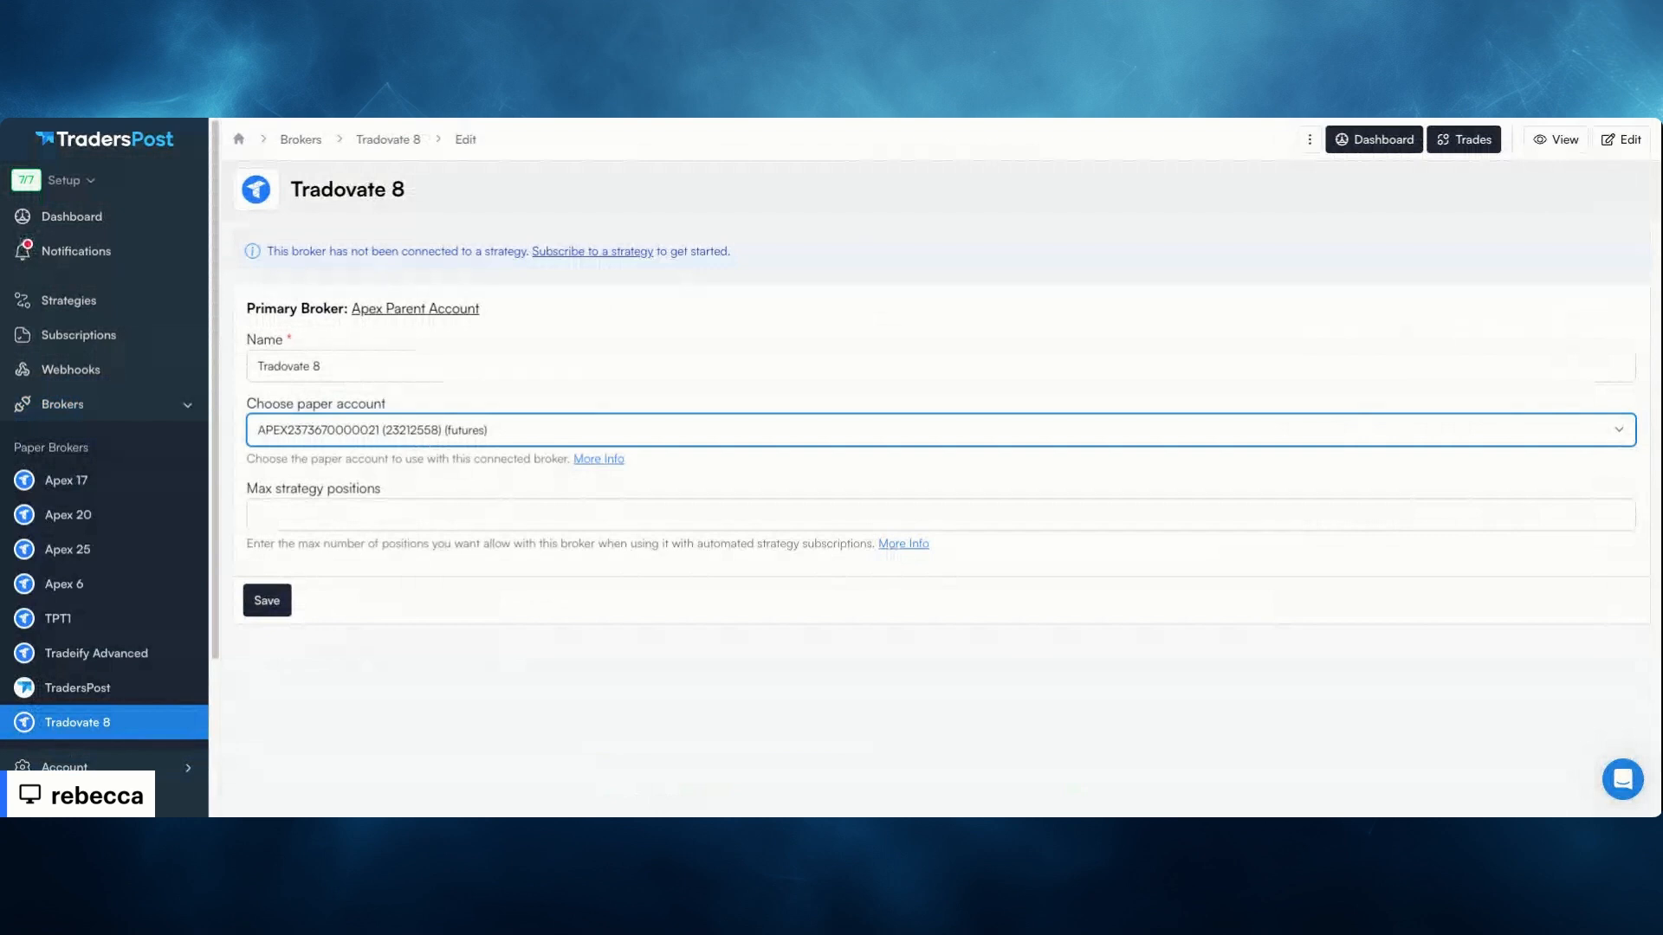
click(382, 431)
triple_click(340, 368)
text(Apex 3)
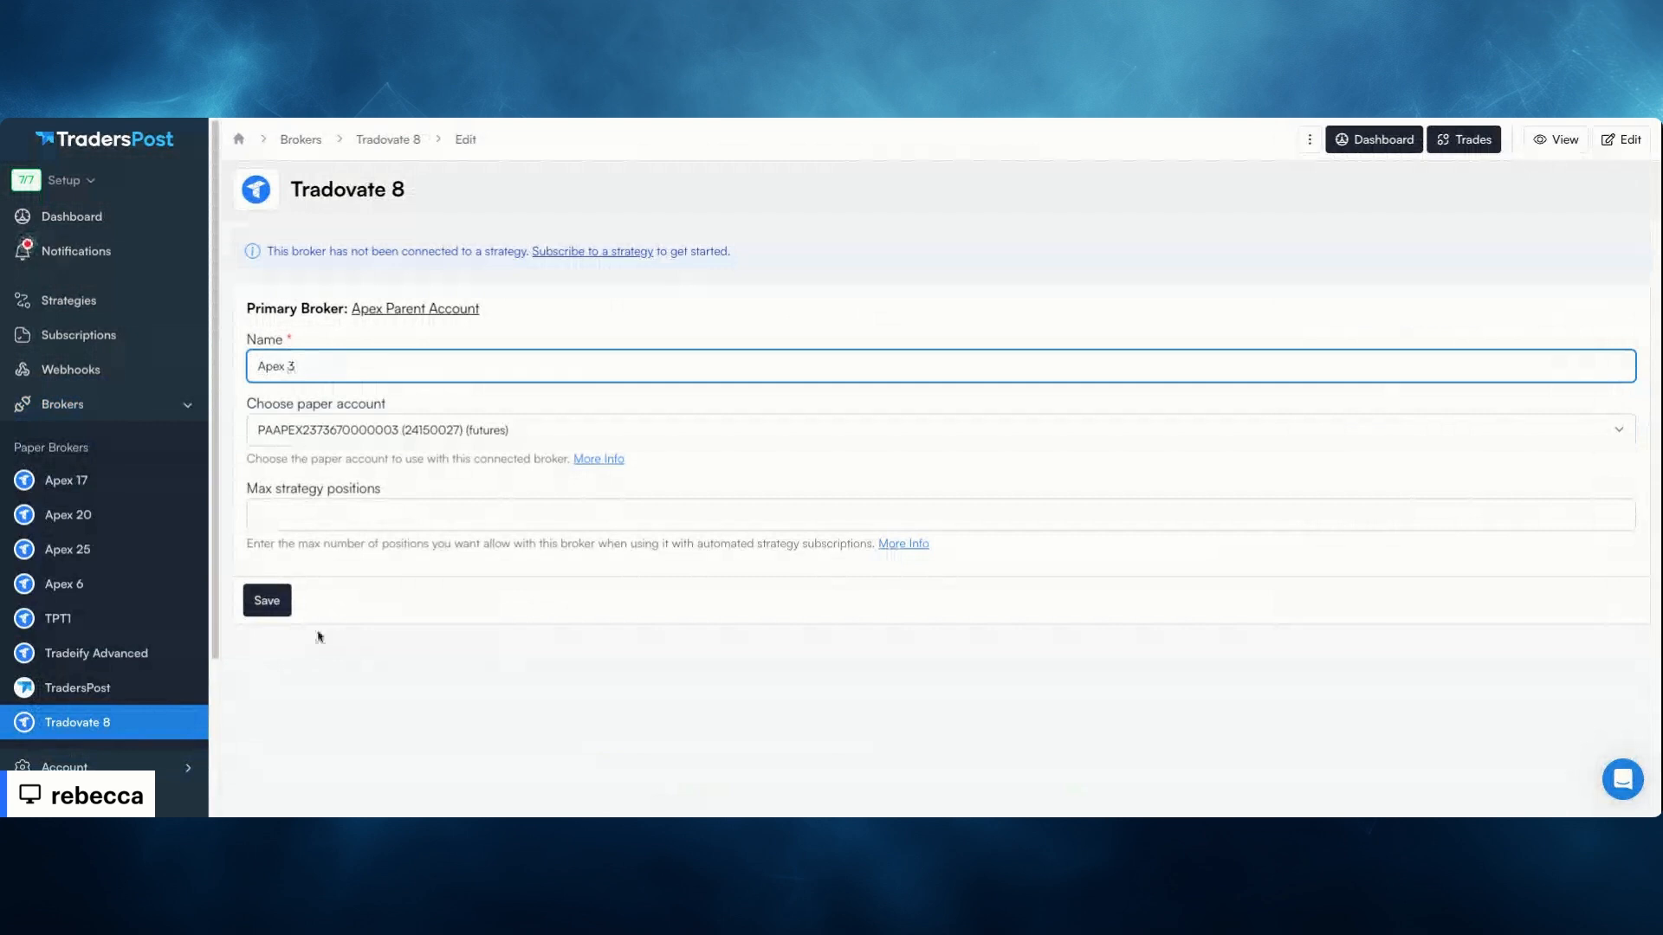
click(279, 606)
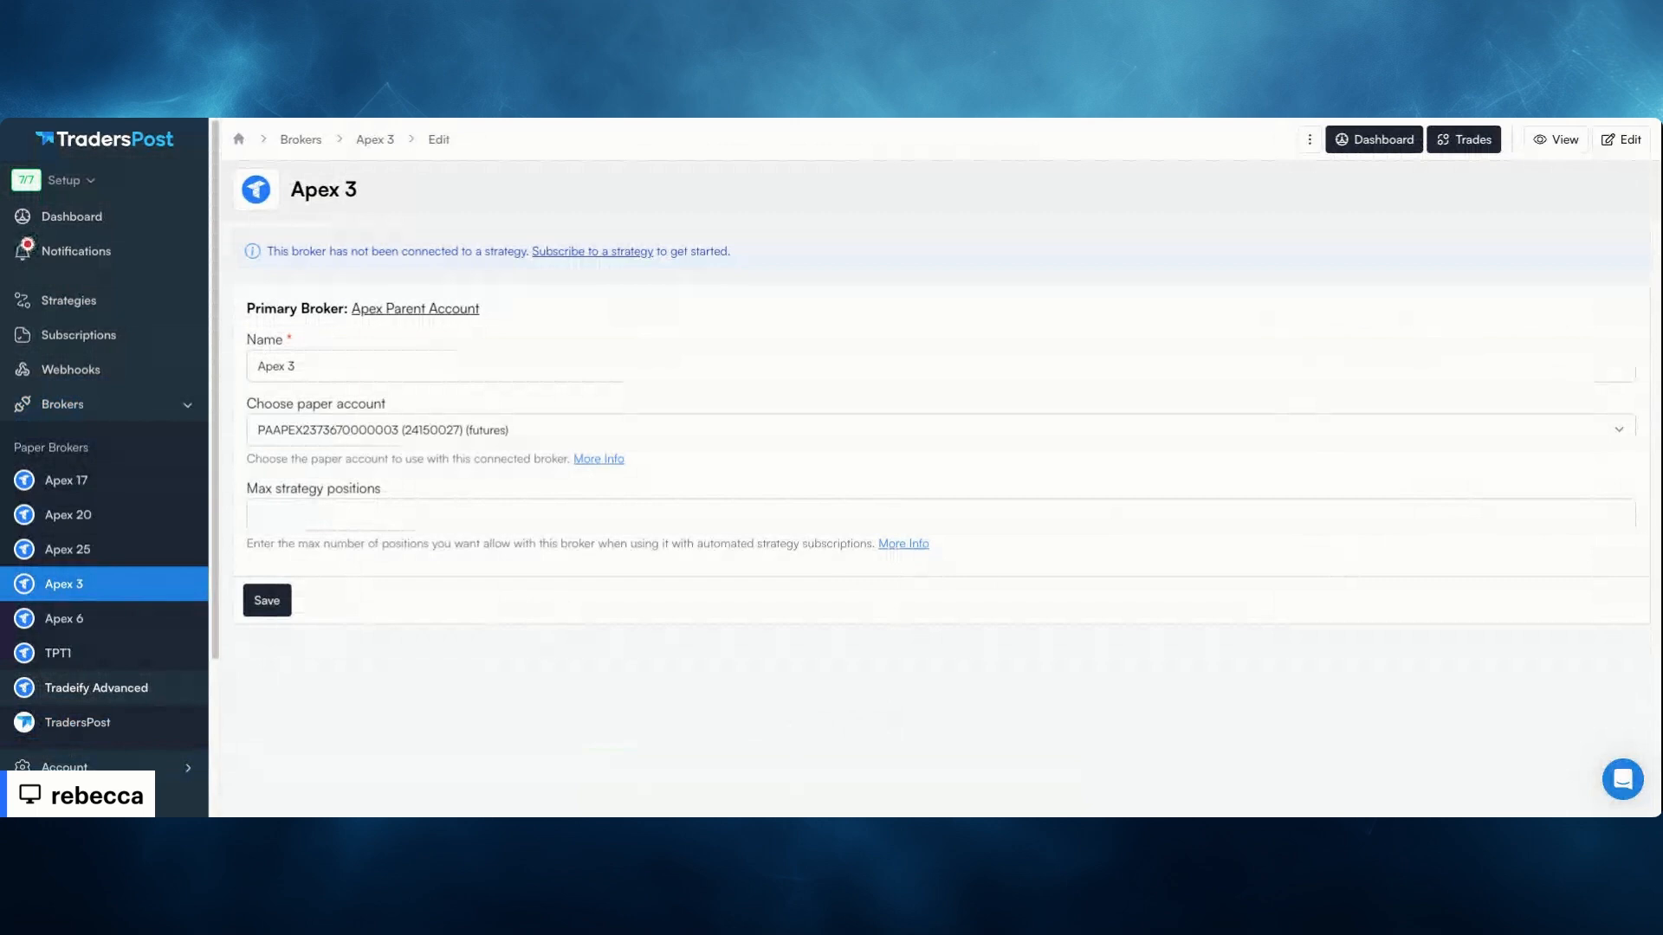
click(264, 604)
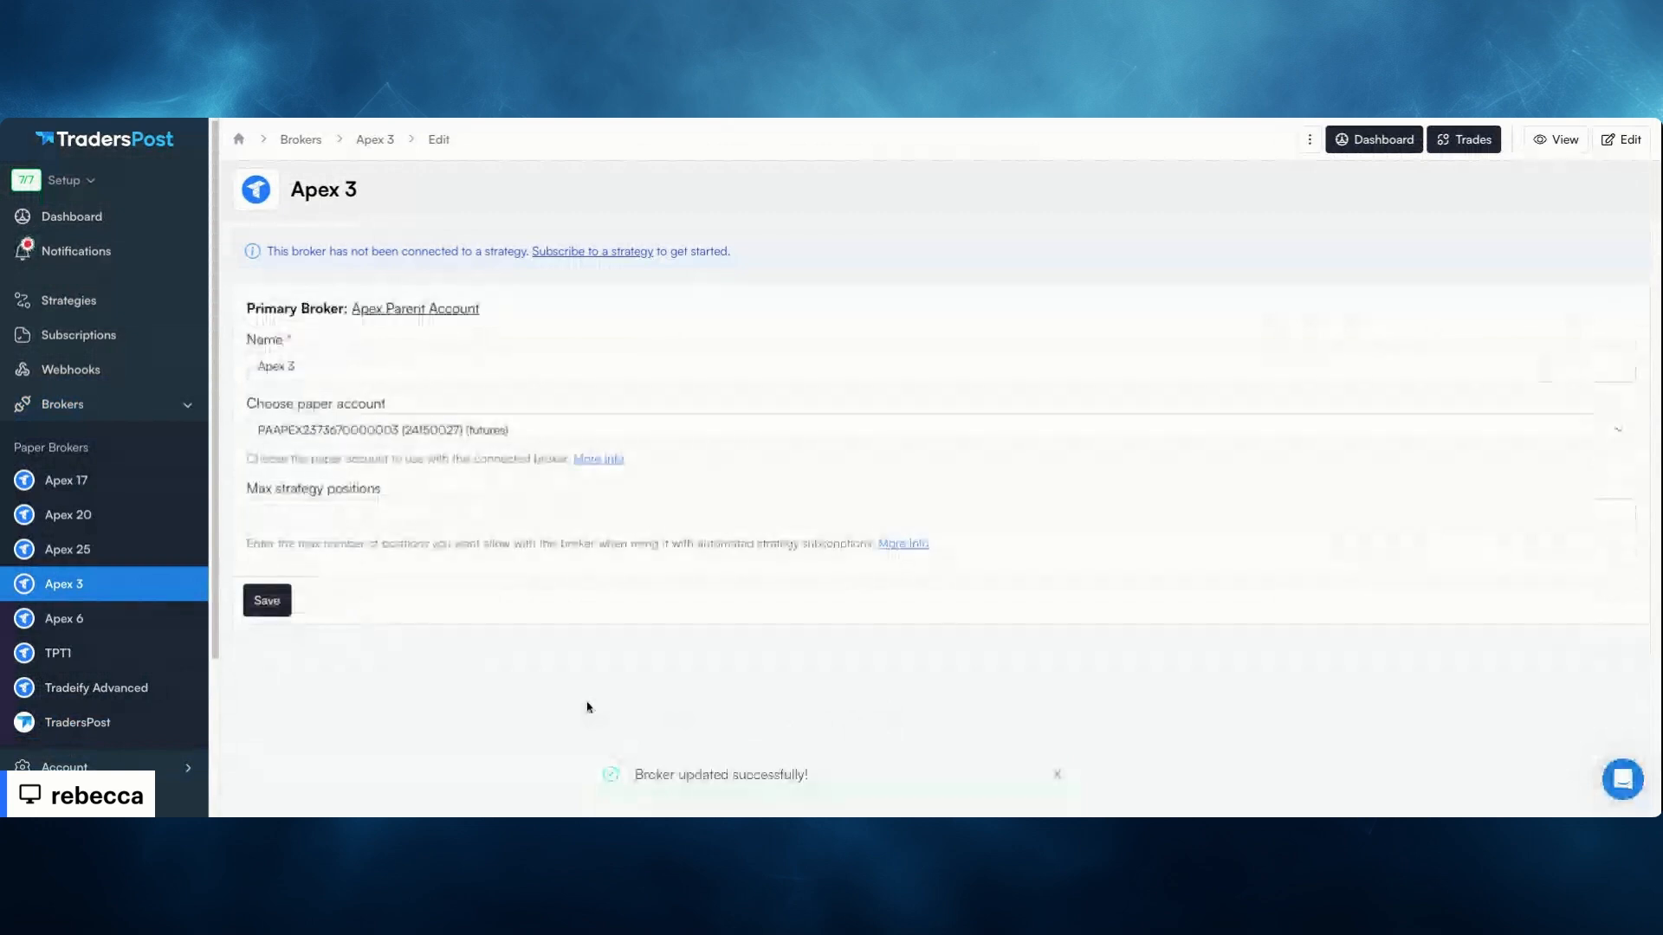
Review the full list of paper and inactive brokers, including the Apex child connections
click(113, 407)
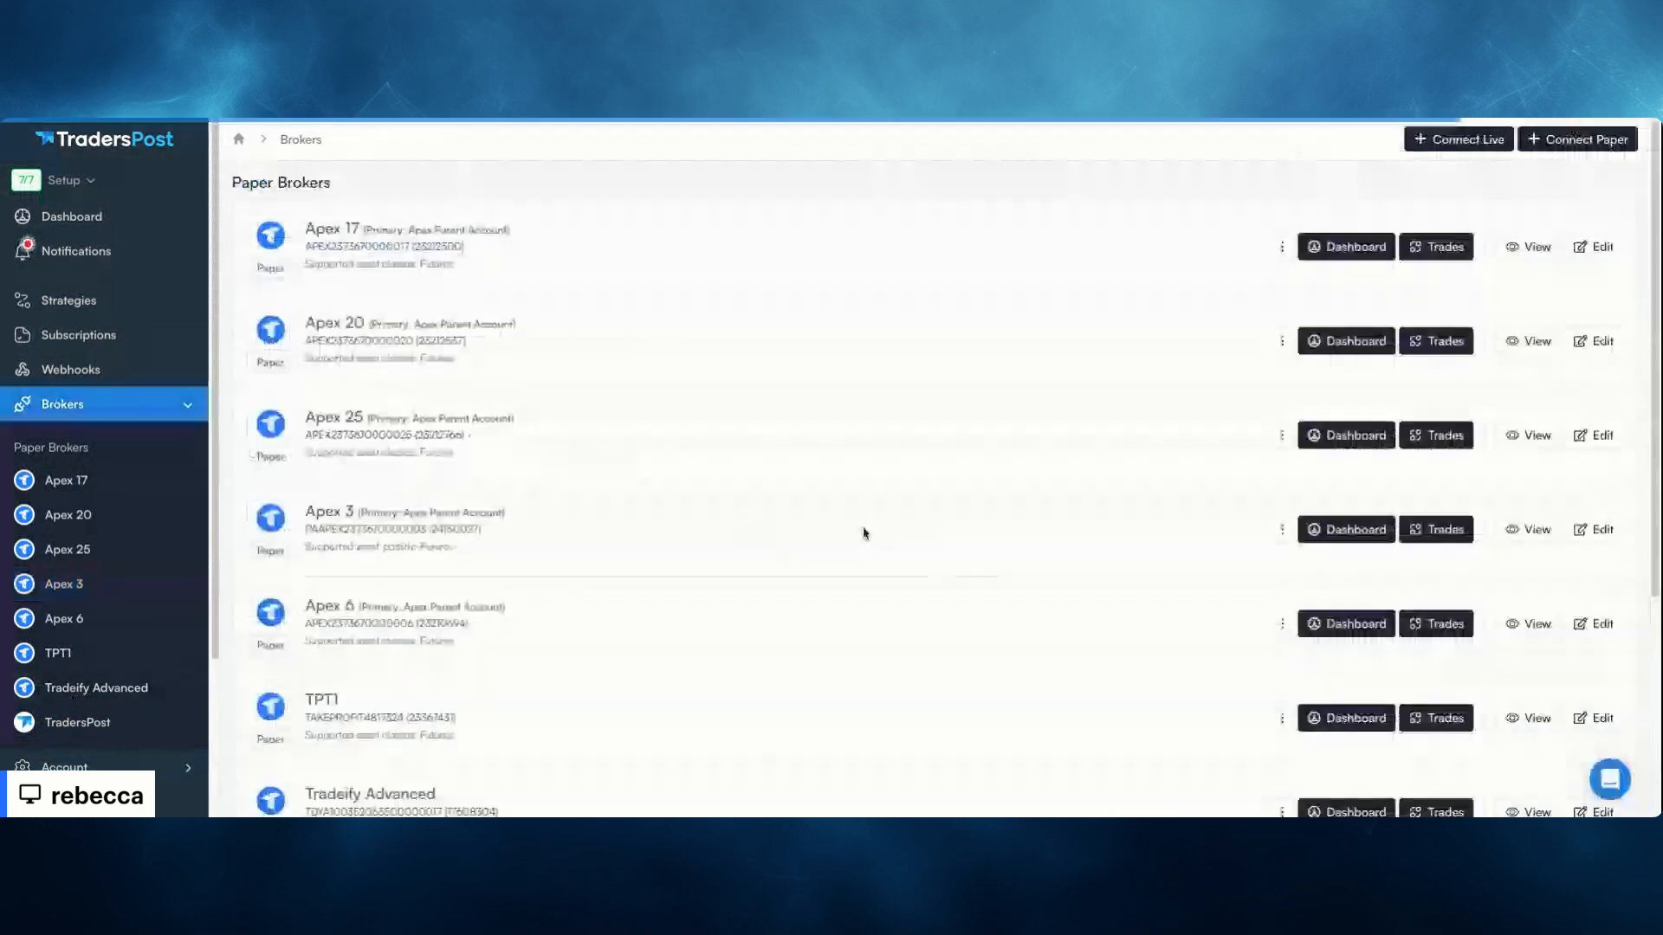
scroll(863, 532, down, 4)
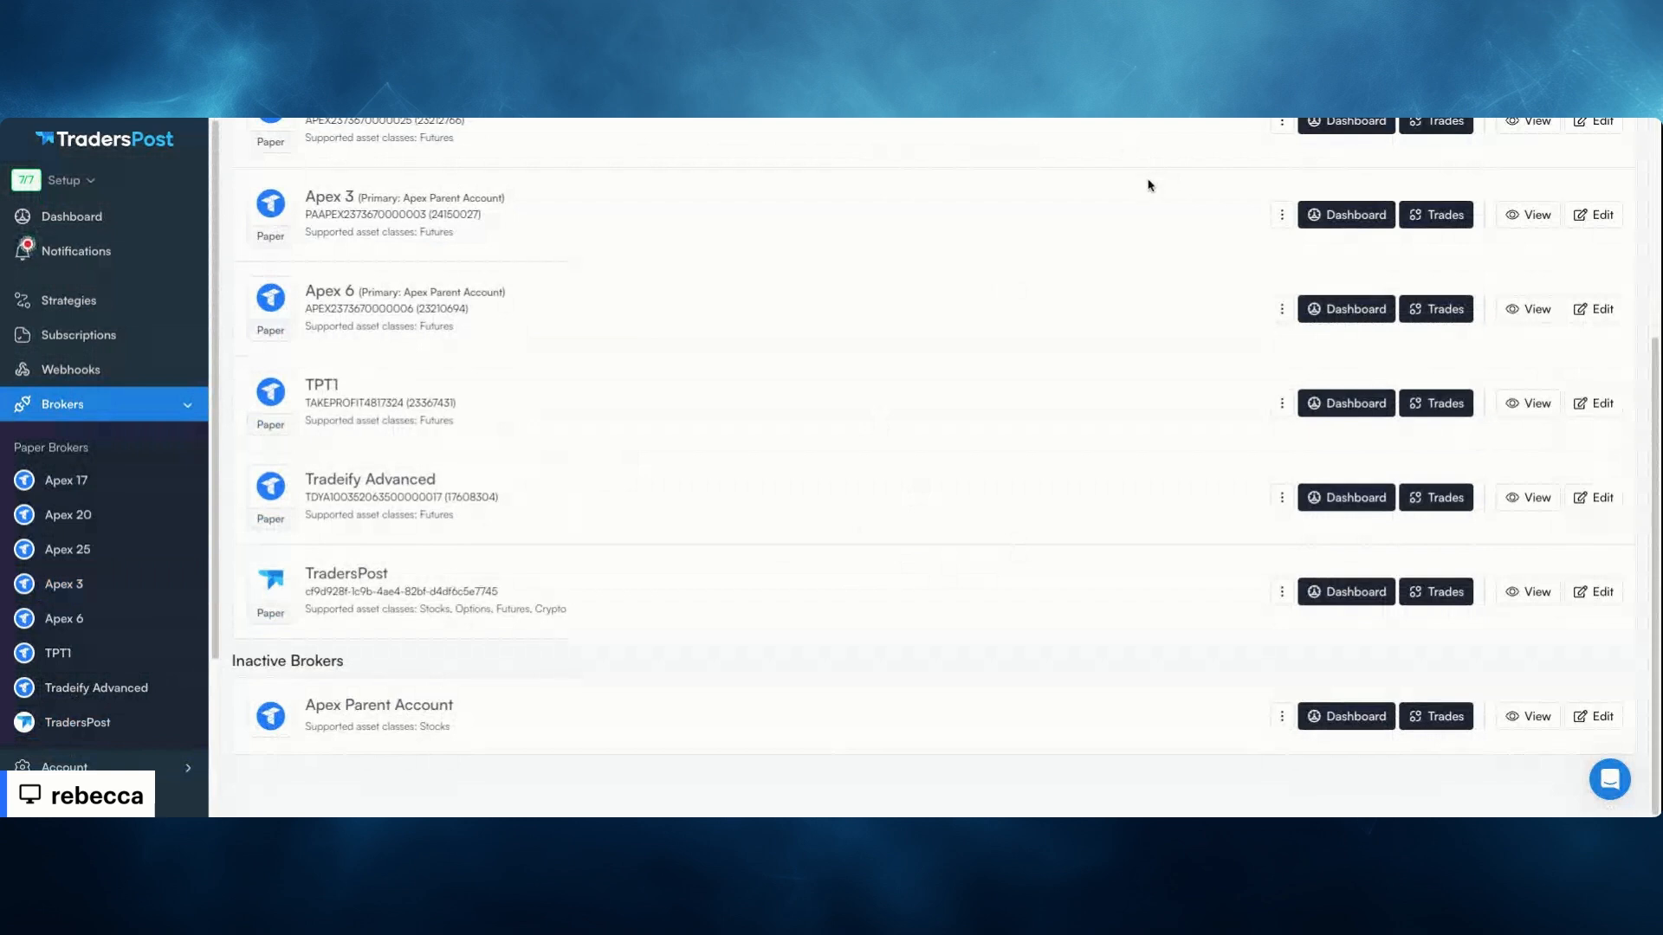
scroll(1077, 375, up, 4)
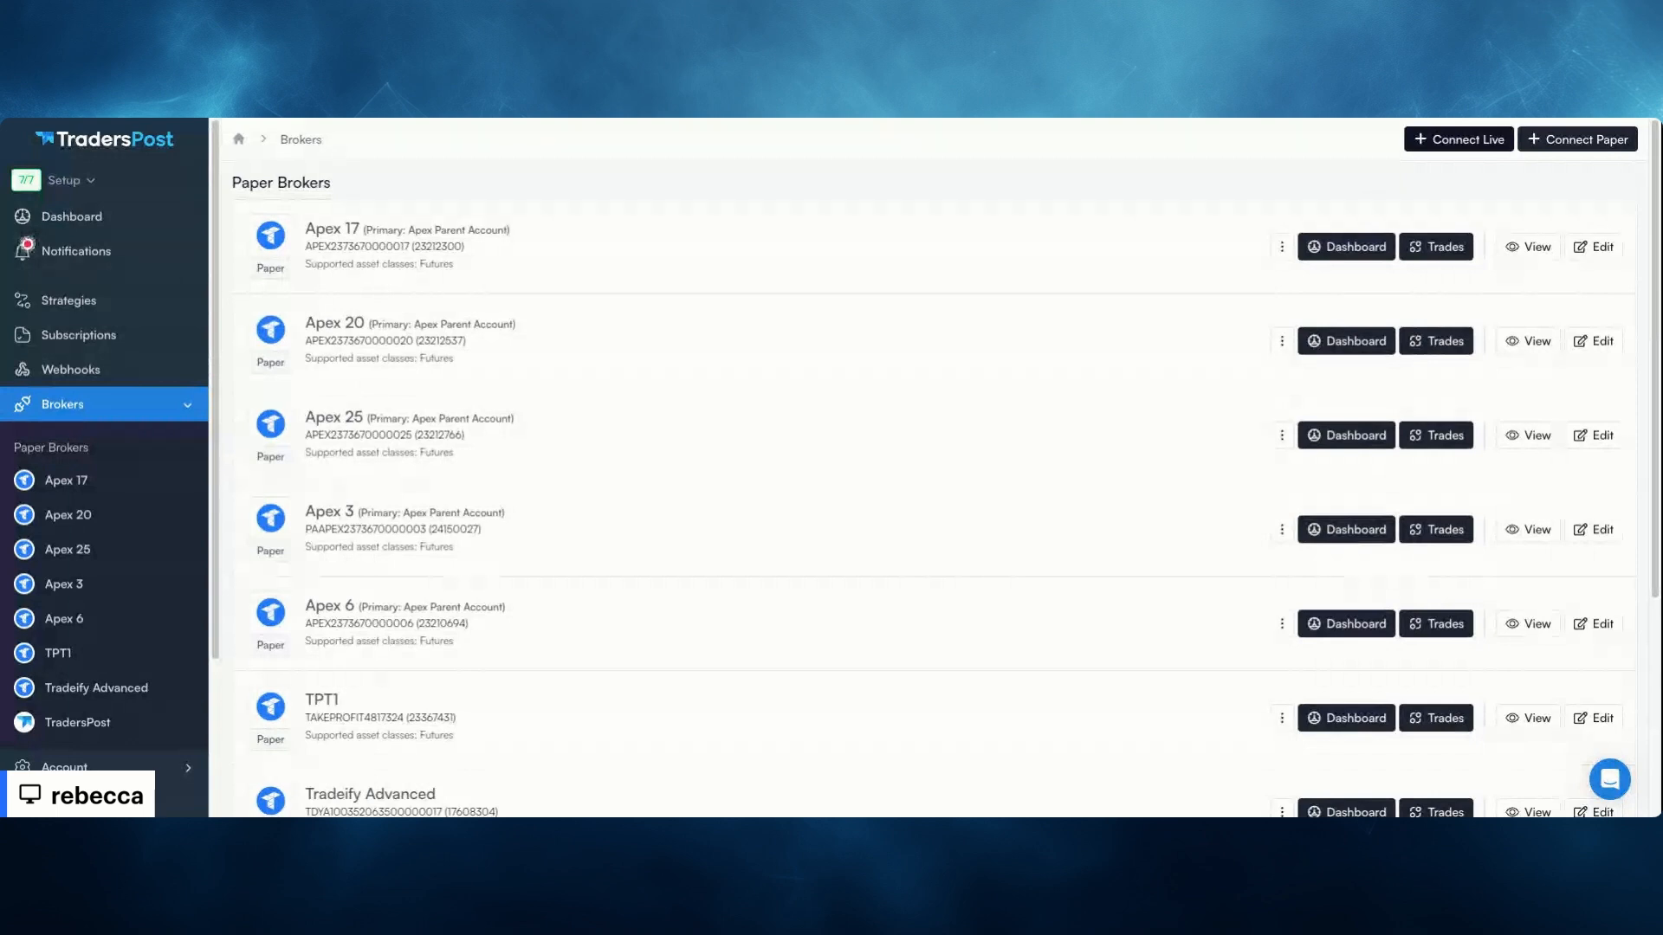
scroll(1072, 353, down, 2)
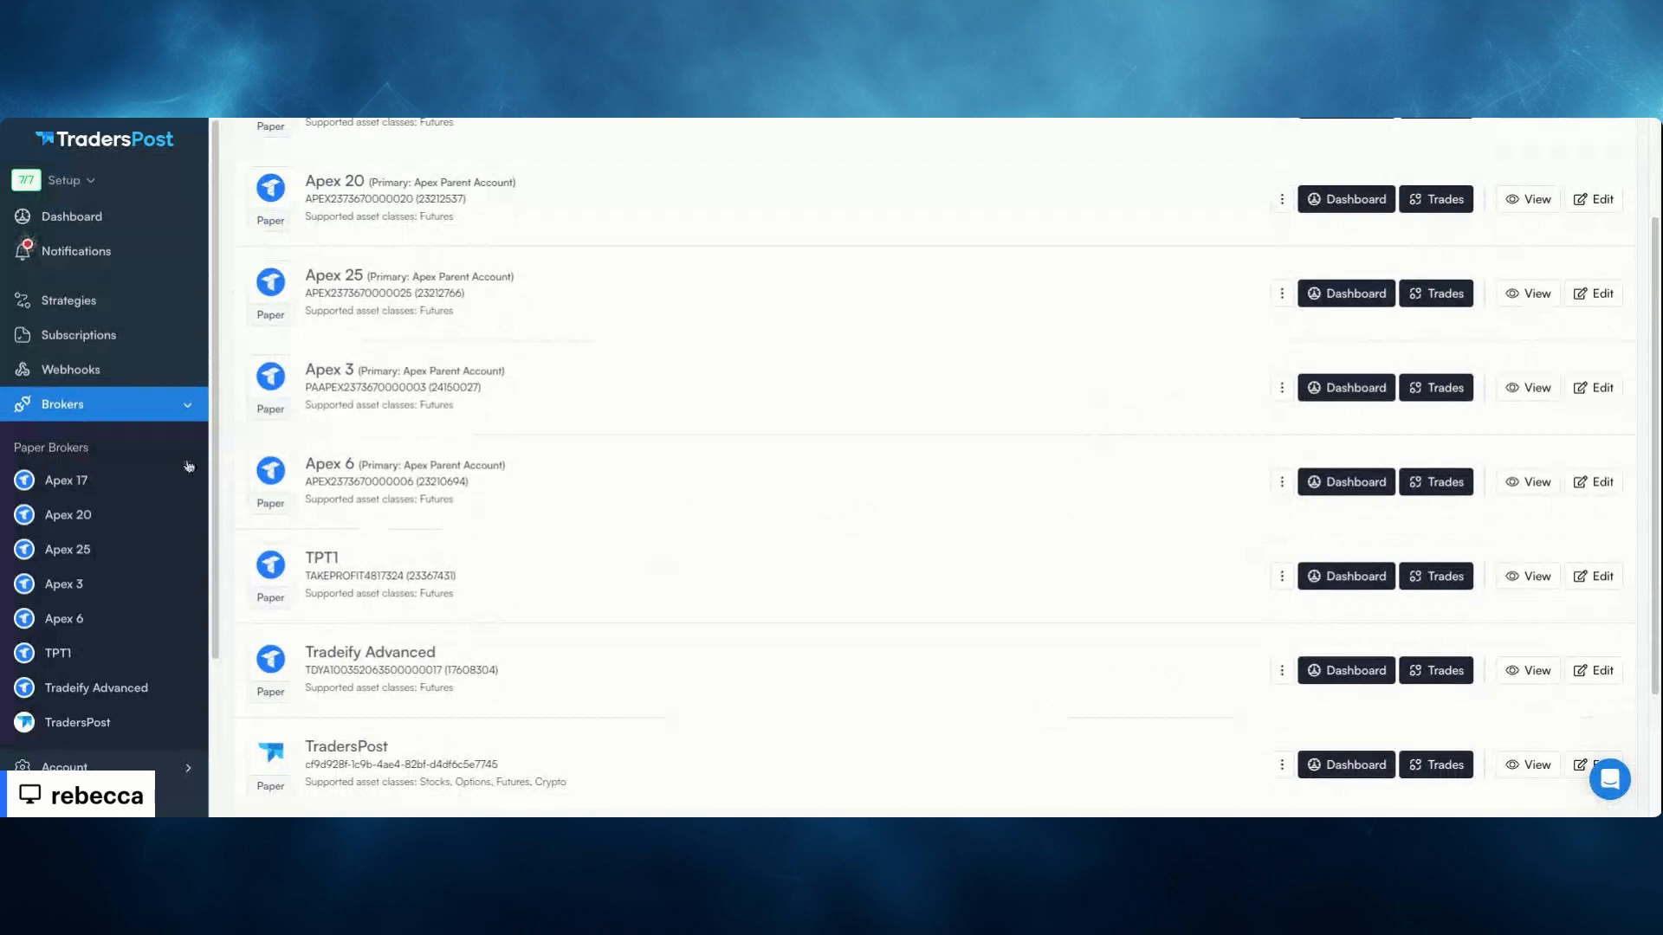
Create a subscription to the Opening range breakout strategy for the Apex 17 paper broker
click(91, 316)
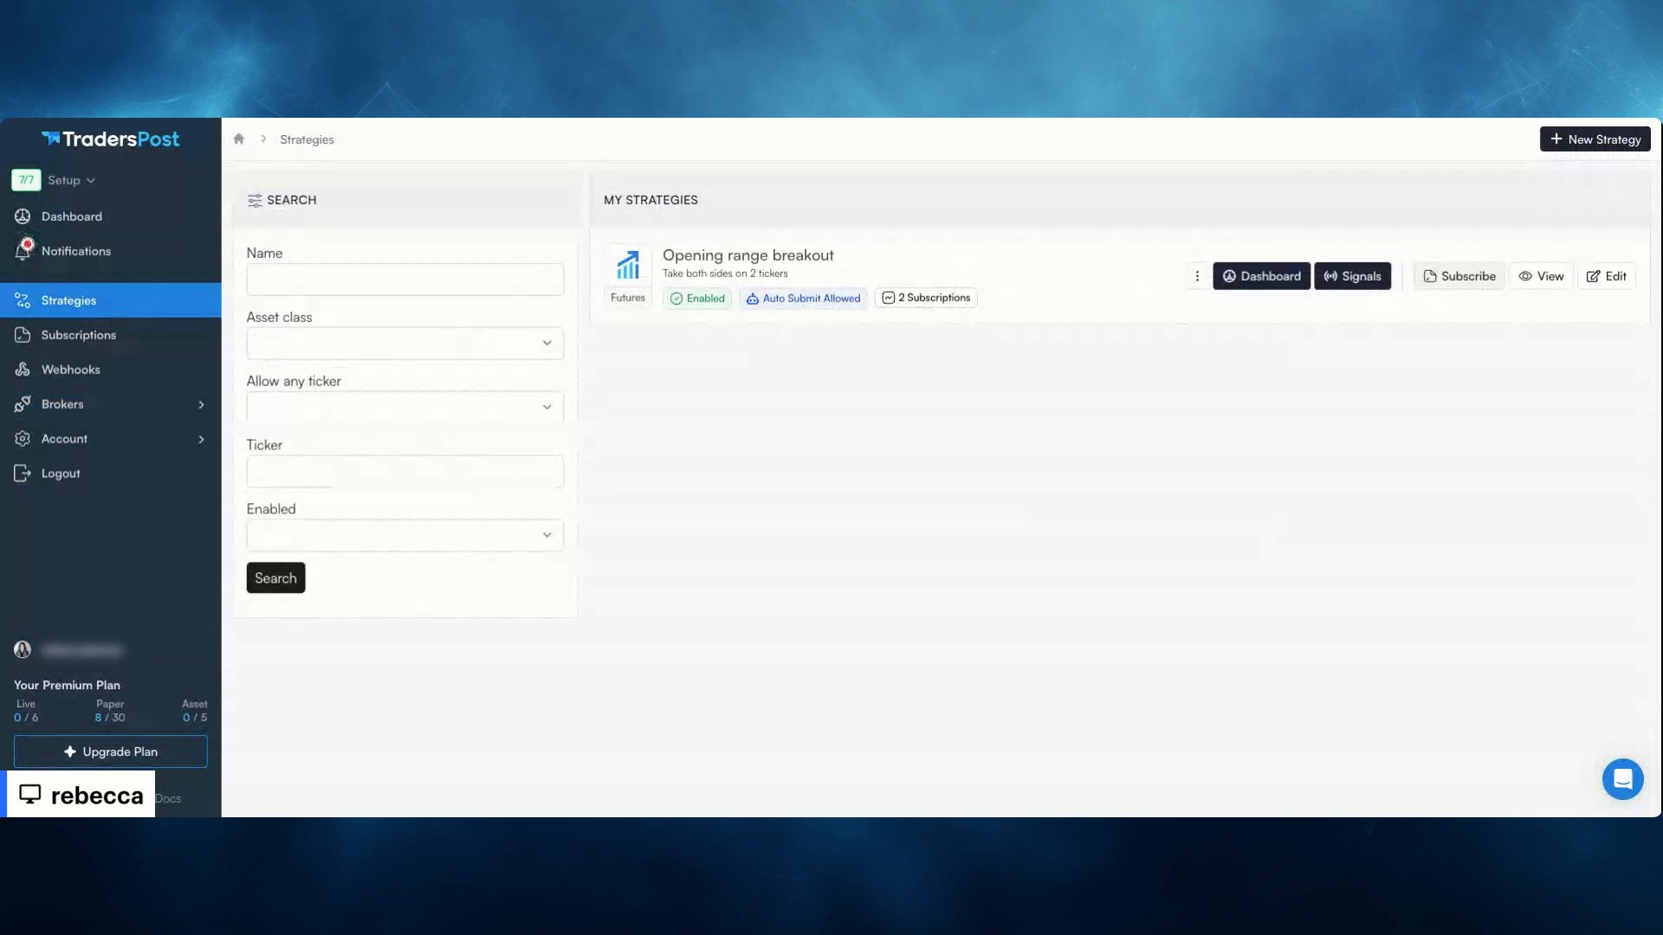
click(1459, 276)
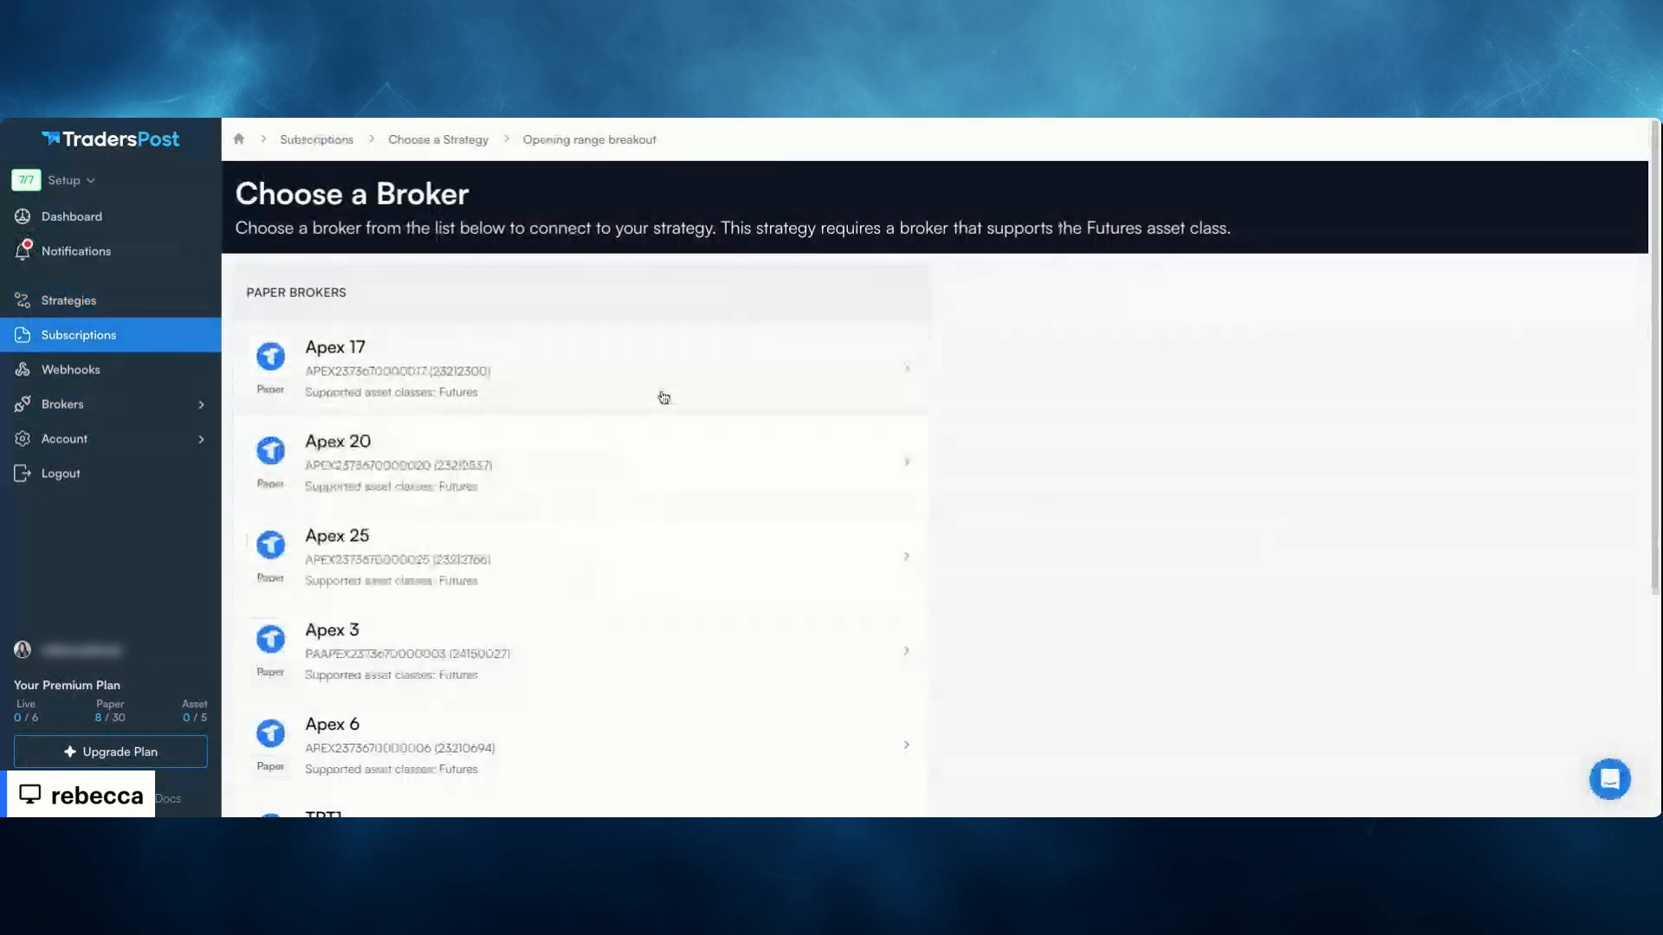
scroll(724, 394, down, 1)
scroll(724, 391, down, 2)
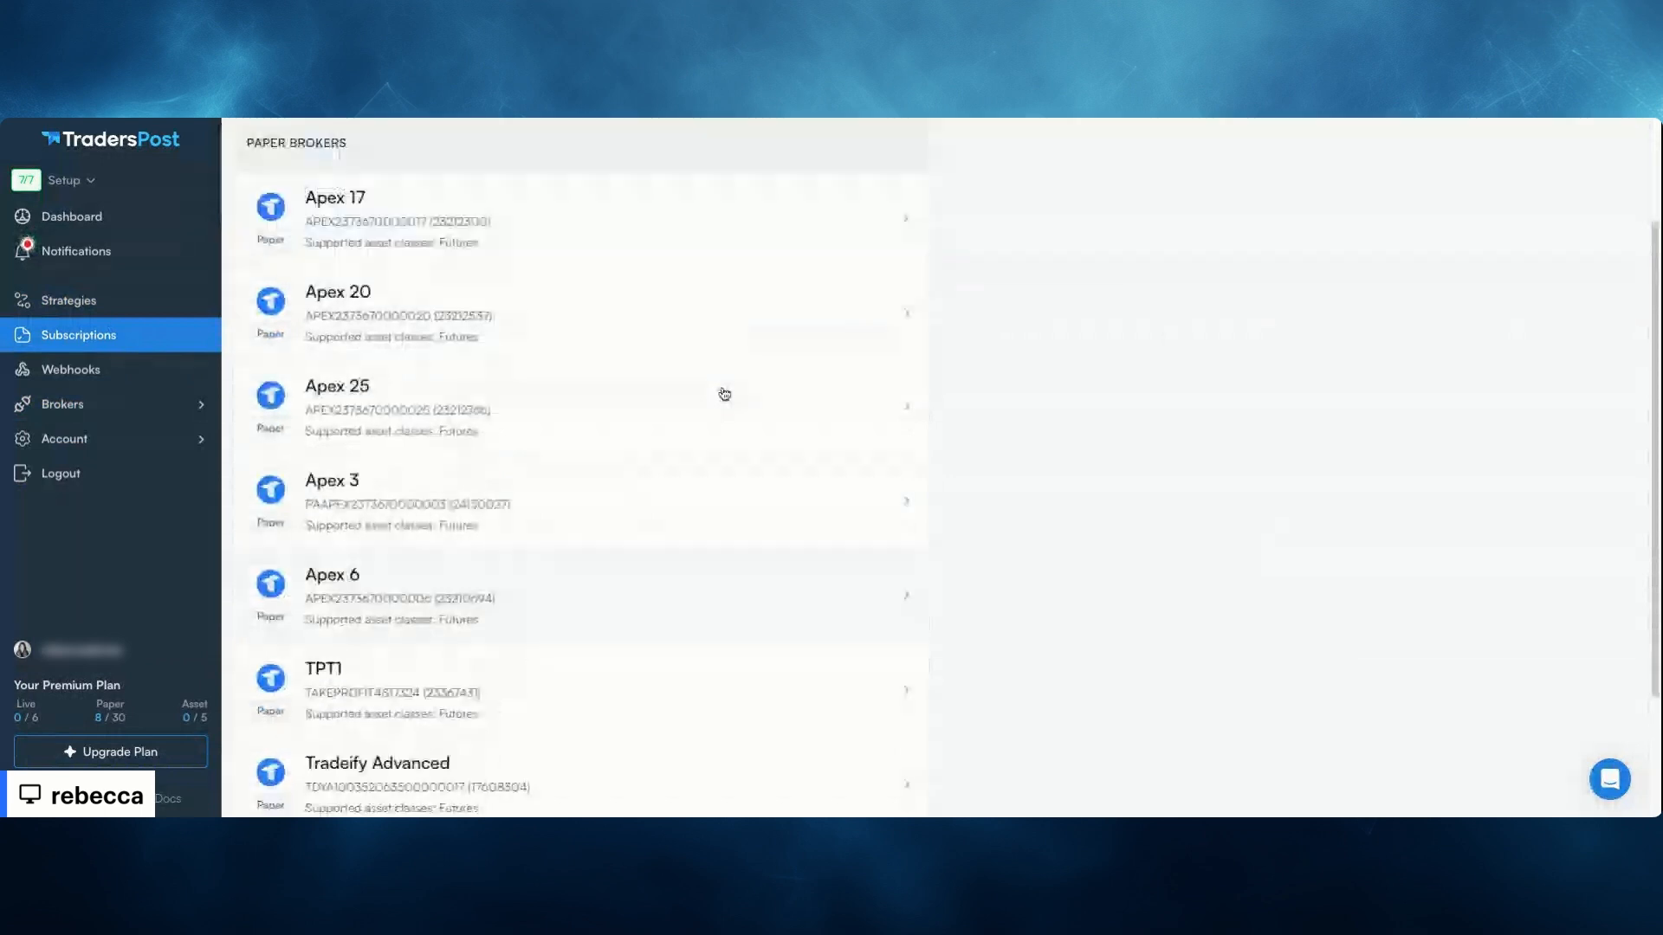
scroll(734, 387, up, 2)
click(758, 362)
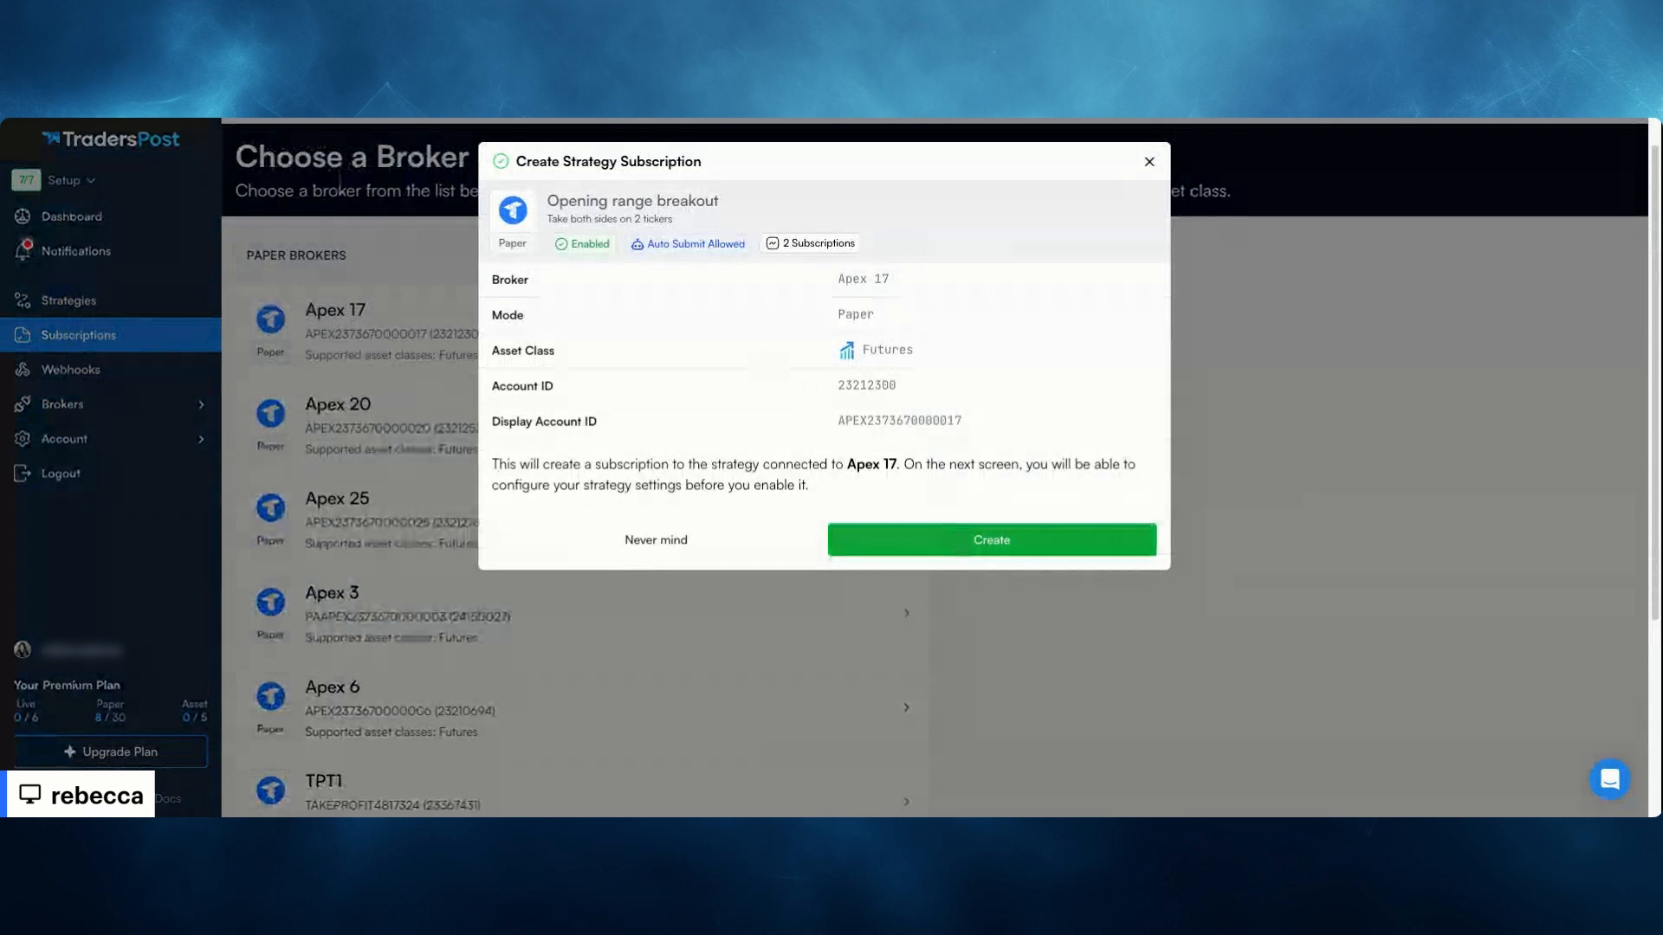
click(961, 544)
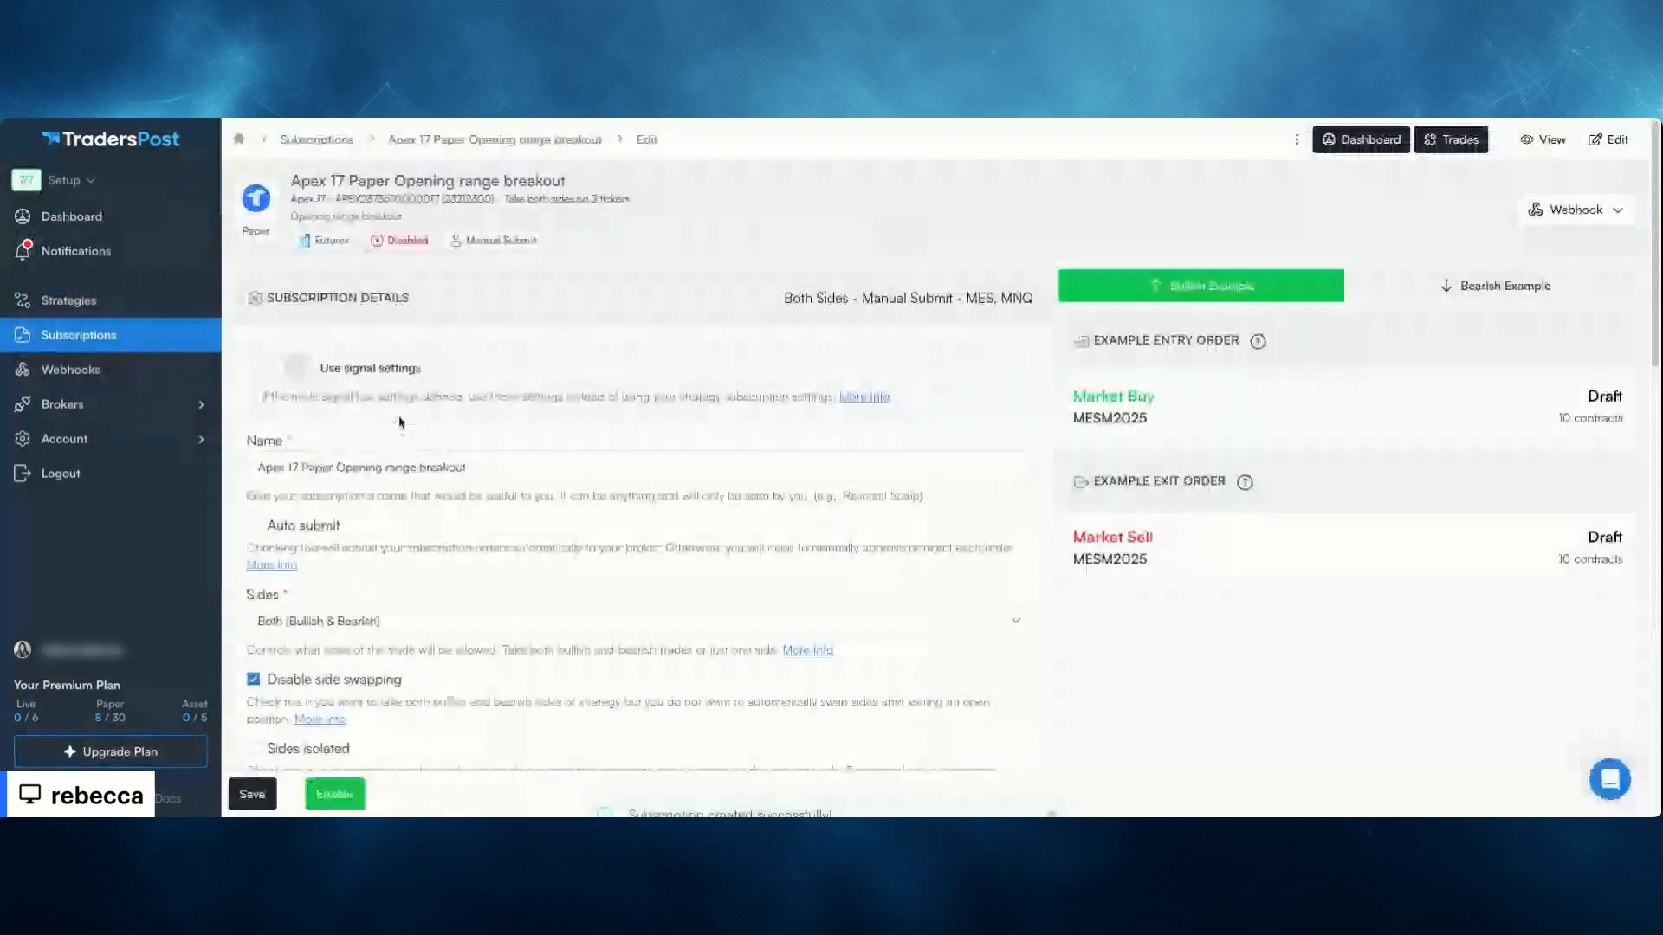
Set the Apex 17 subscription's sides to Bearish, enable Auto submit and turn off Disable side swapping
scroll(344, 515, down, 1)
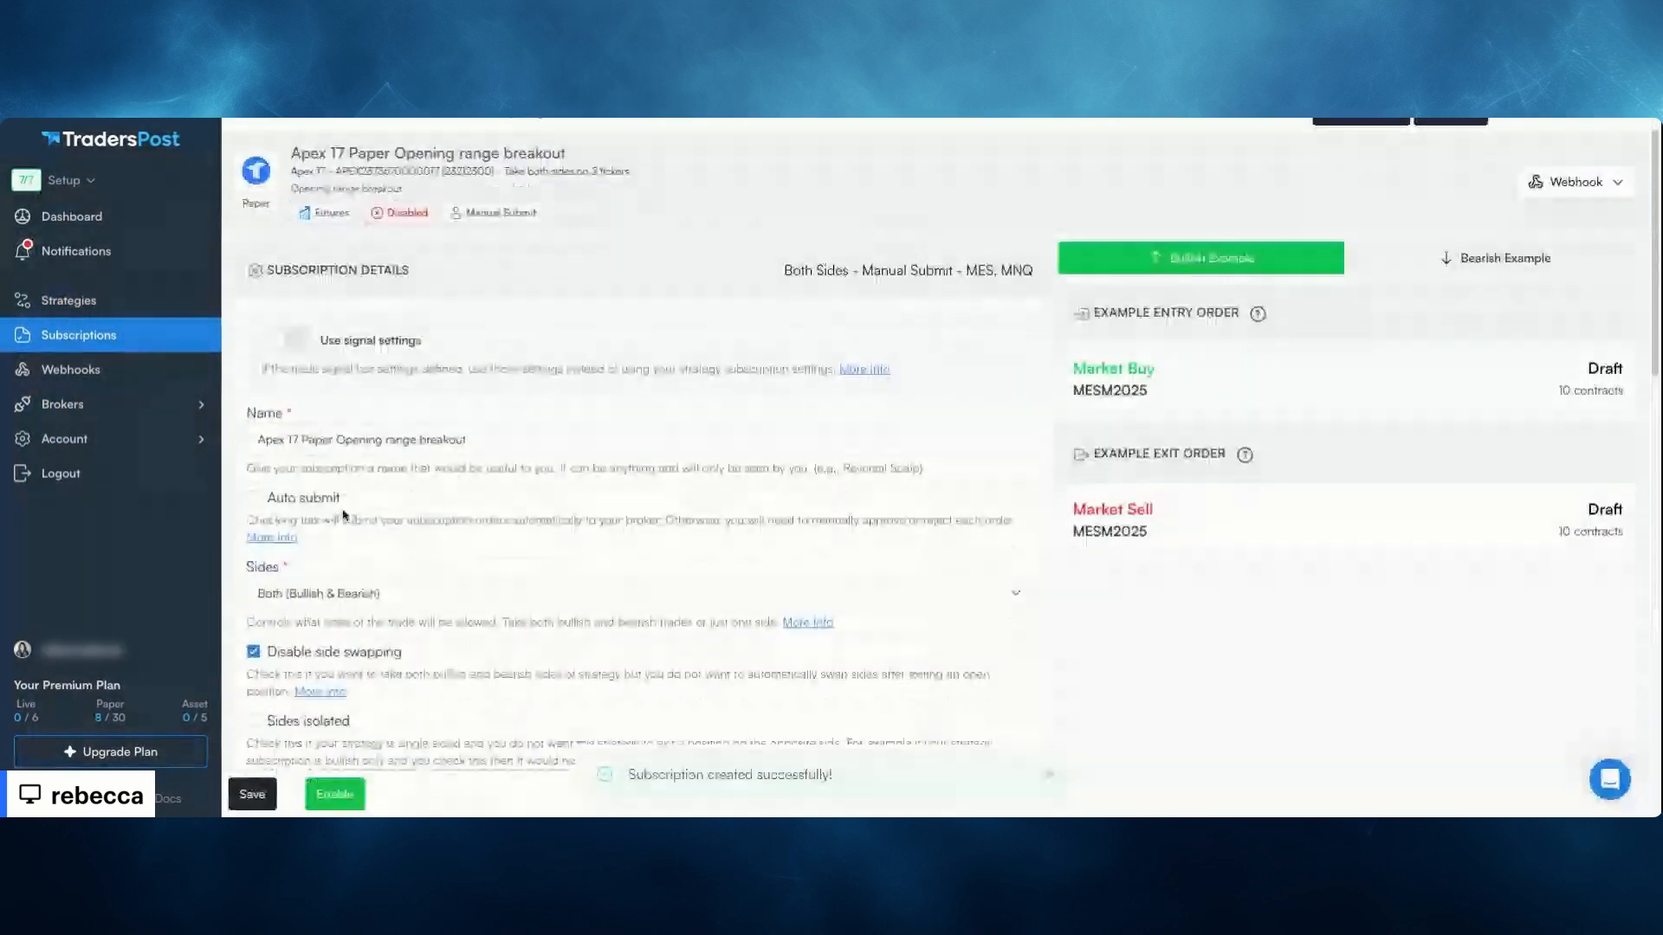
click(352, 604)
click(622, 652)
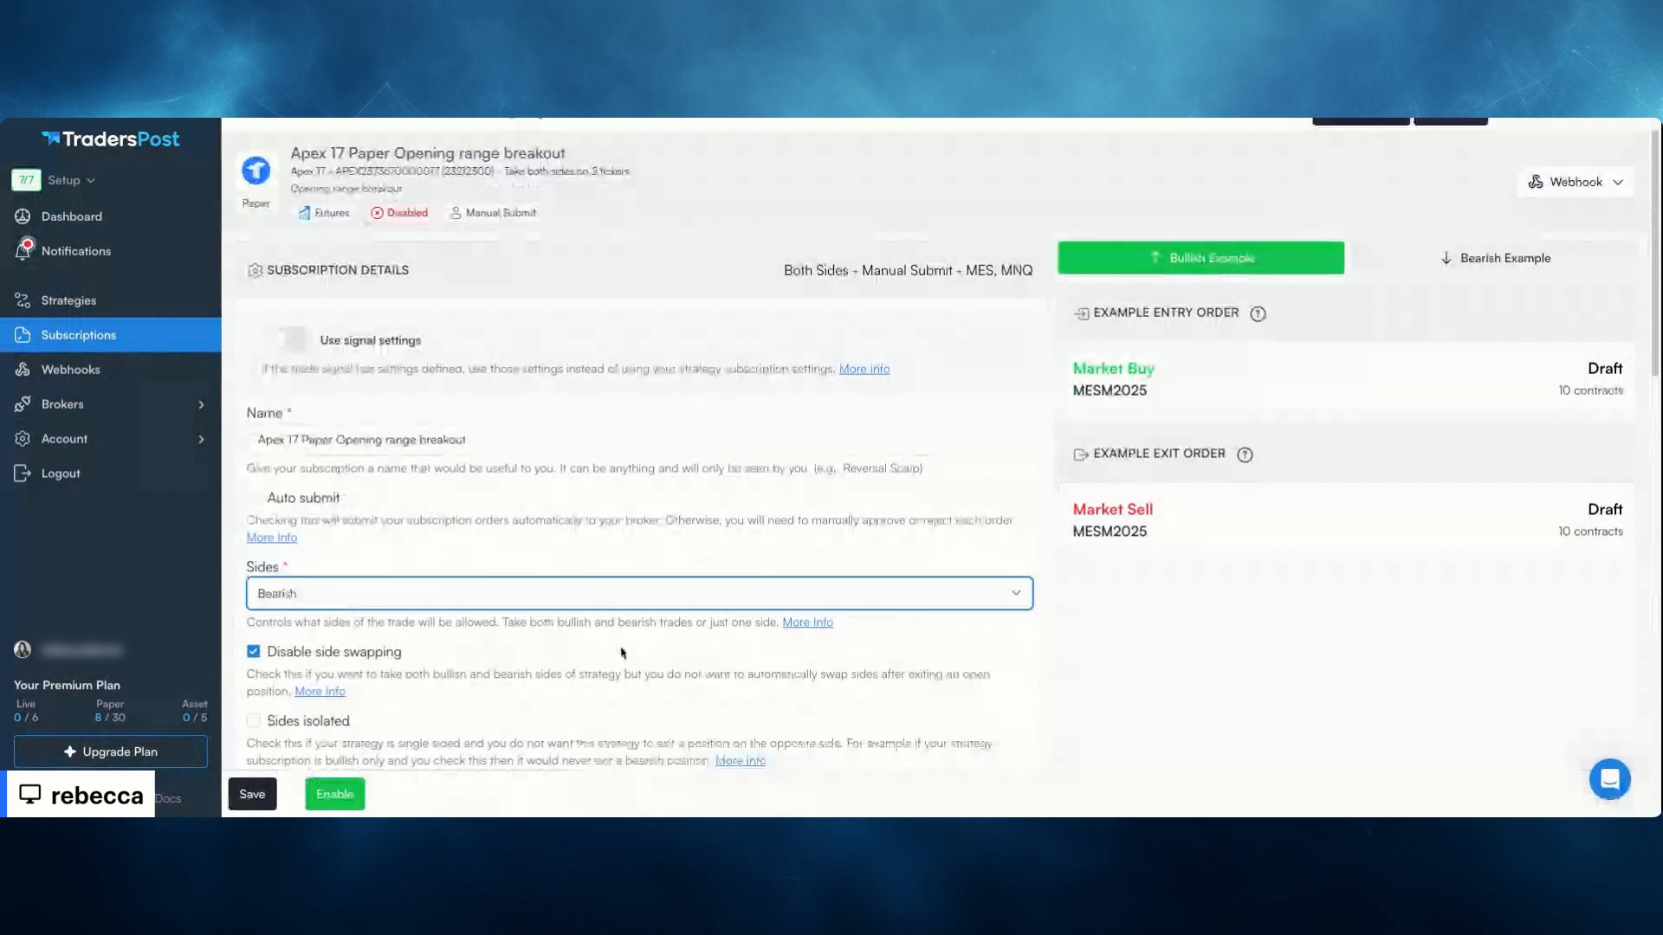
click(252, 497)
scroll(780, 568, down, 1)
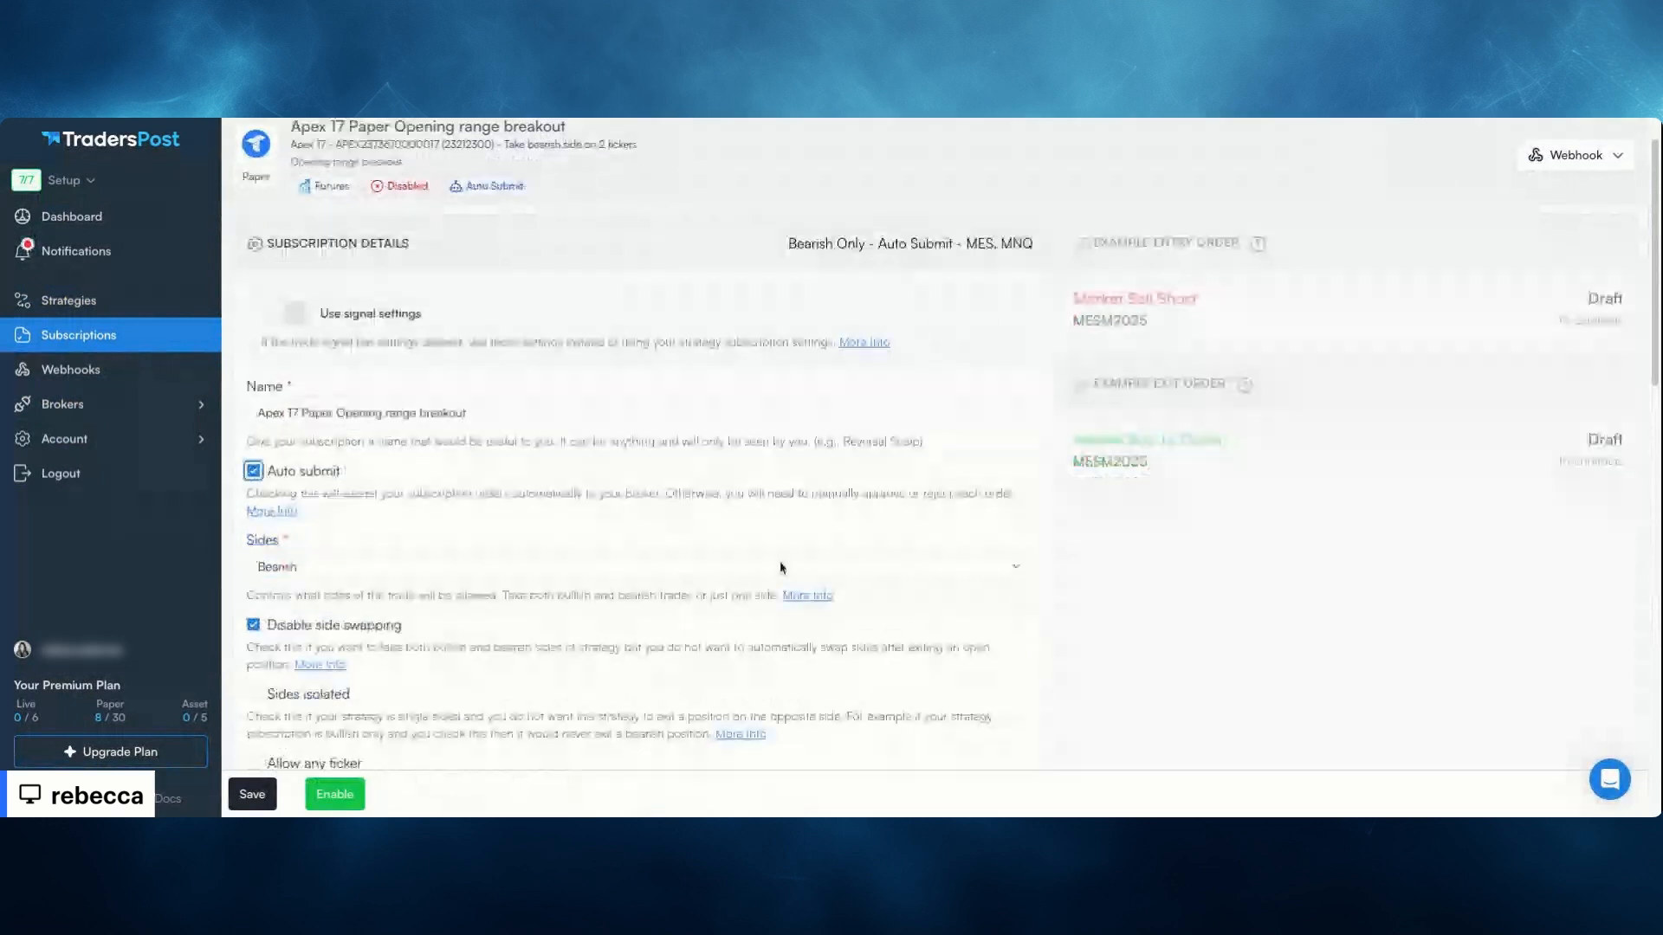
scroll(780, 568, down, 4)
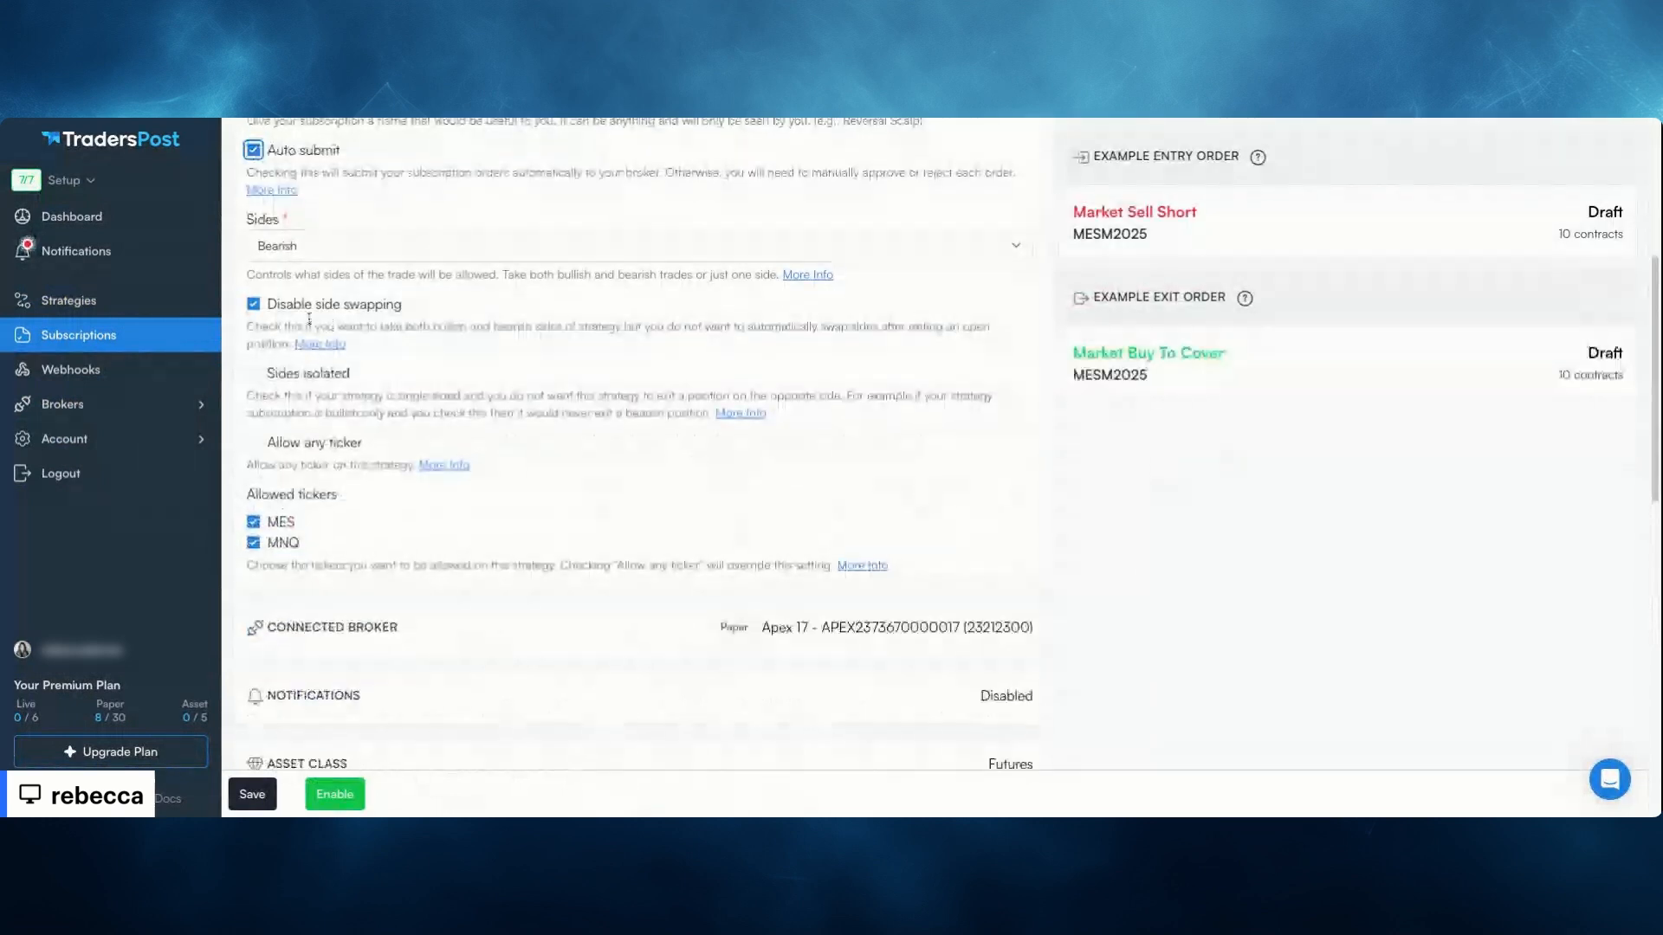
click(253, 304)
scroll(883, 434, up, 1)
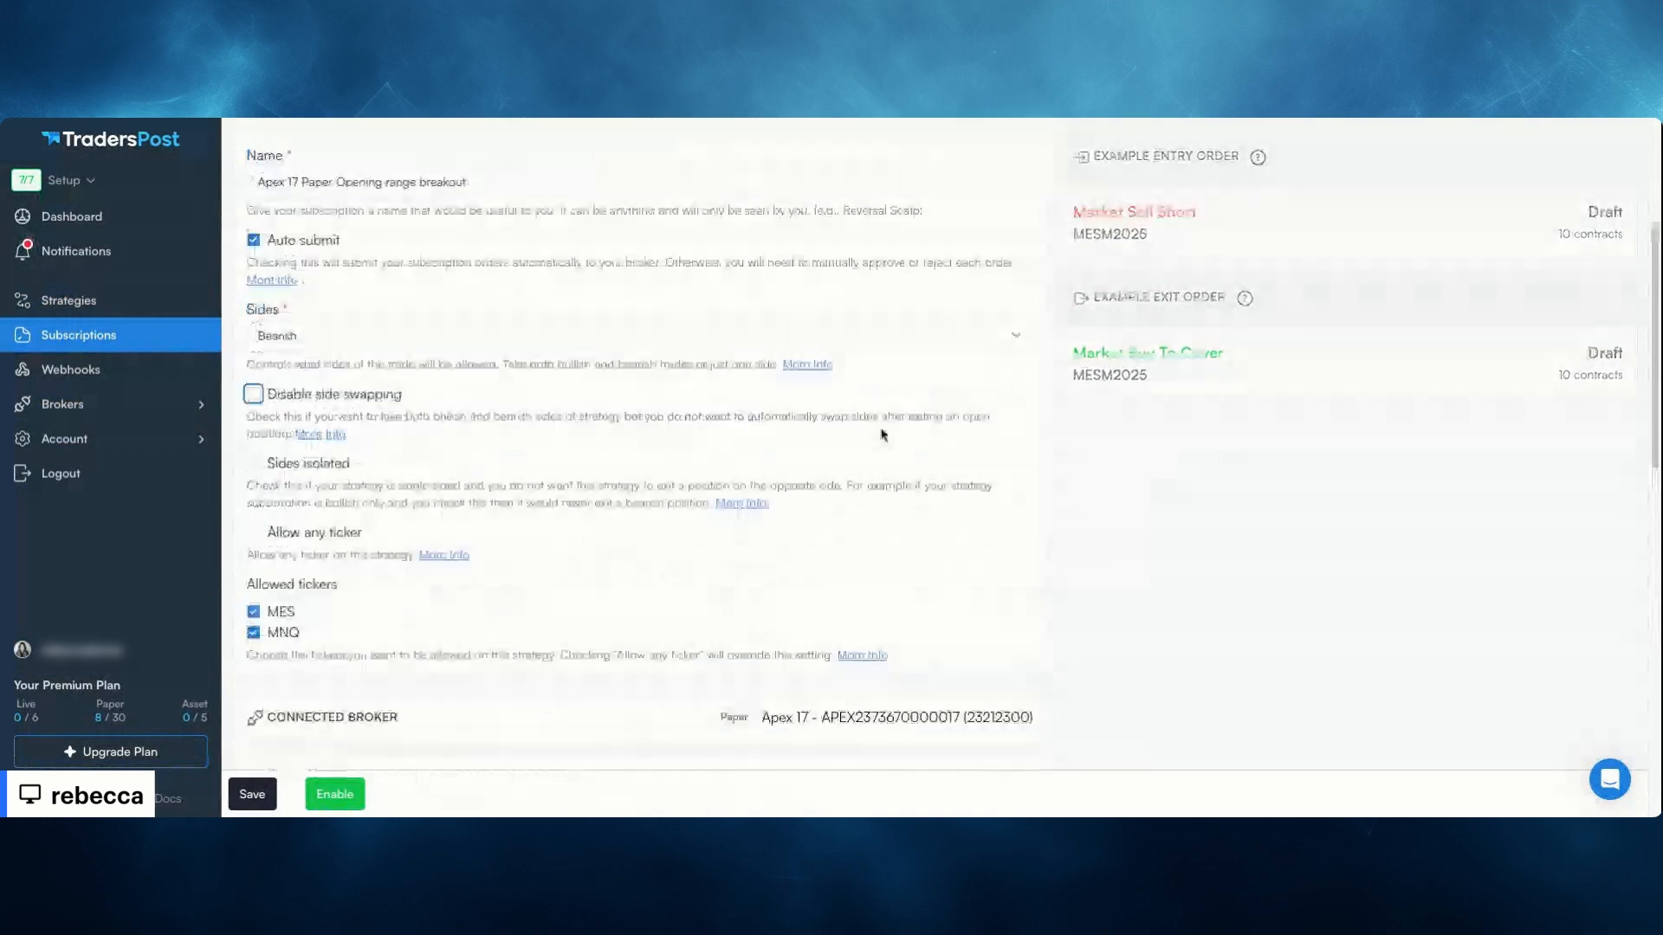
scroll(883, 435, up, 1)
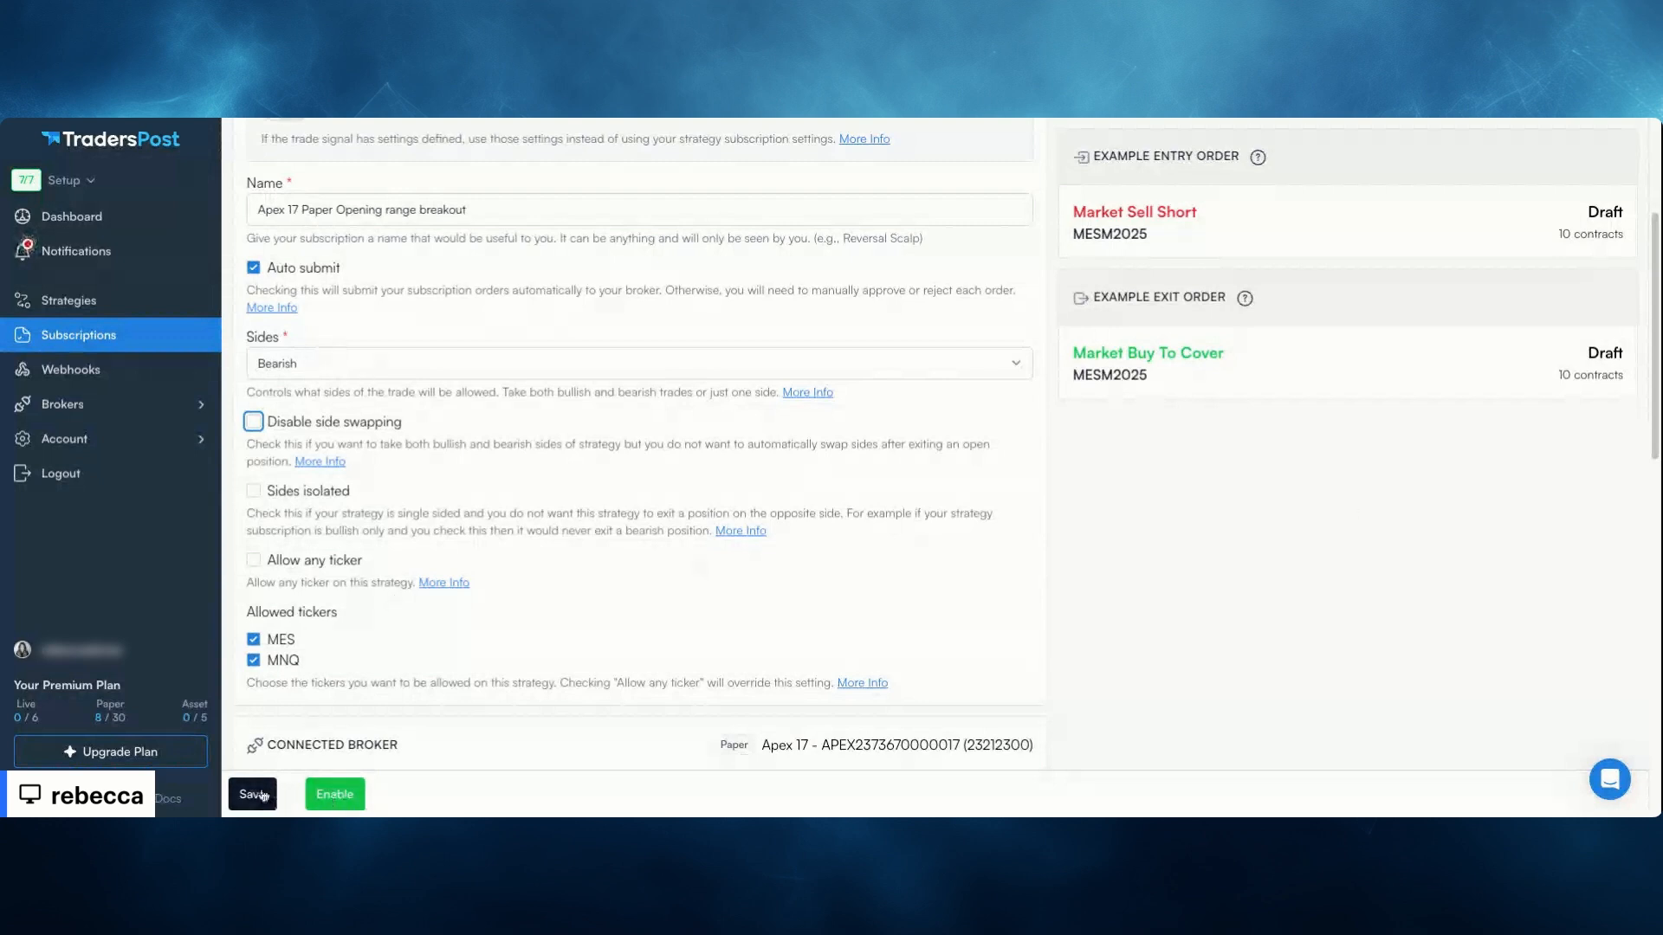
scroll(497, 348, up, 3)
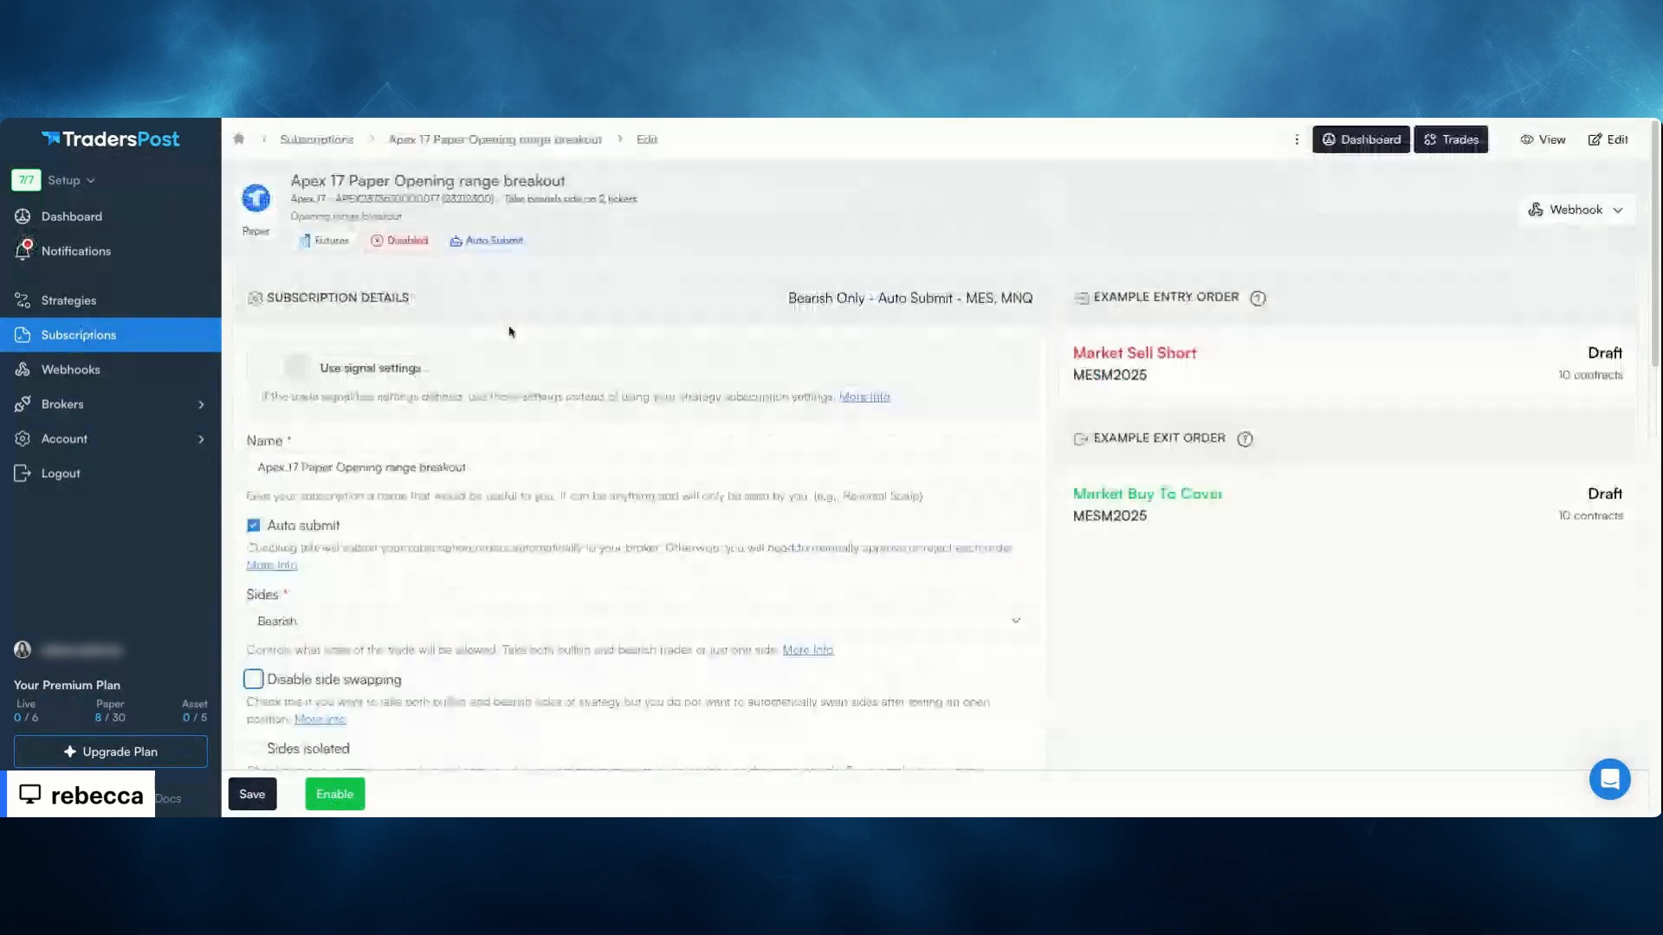
Set the default sides to Bearish in the Opening range breakout strategy's subscription defaults
click(69, 301)
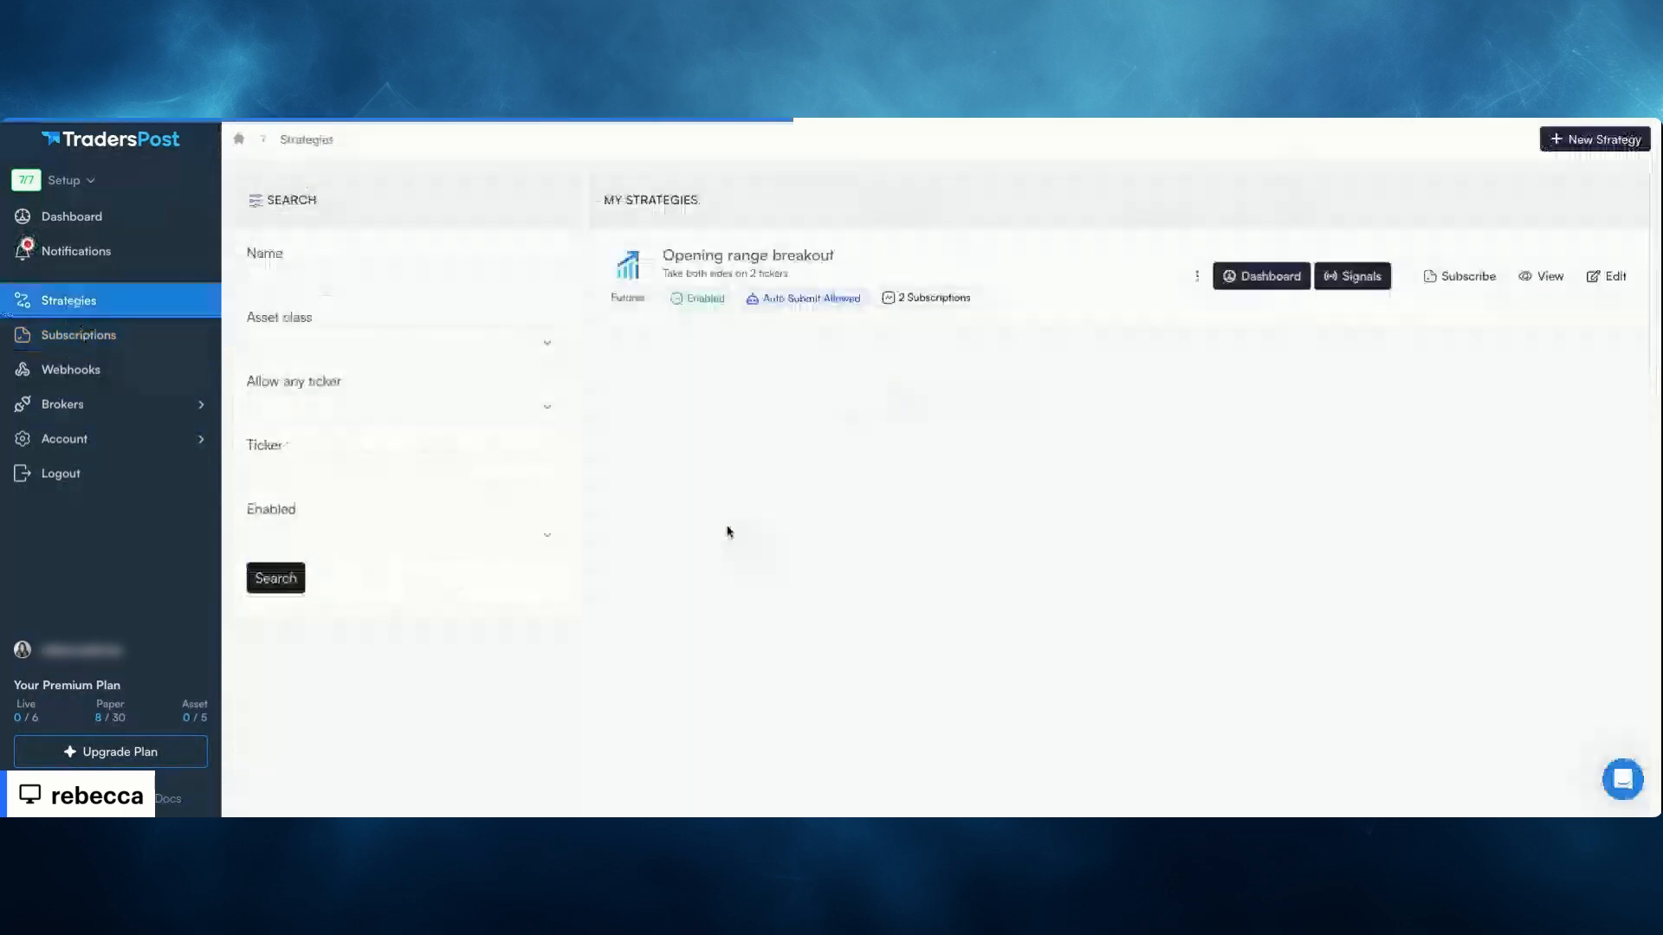
click(1620, 283)
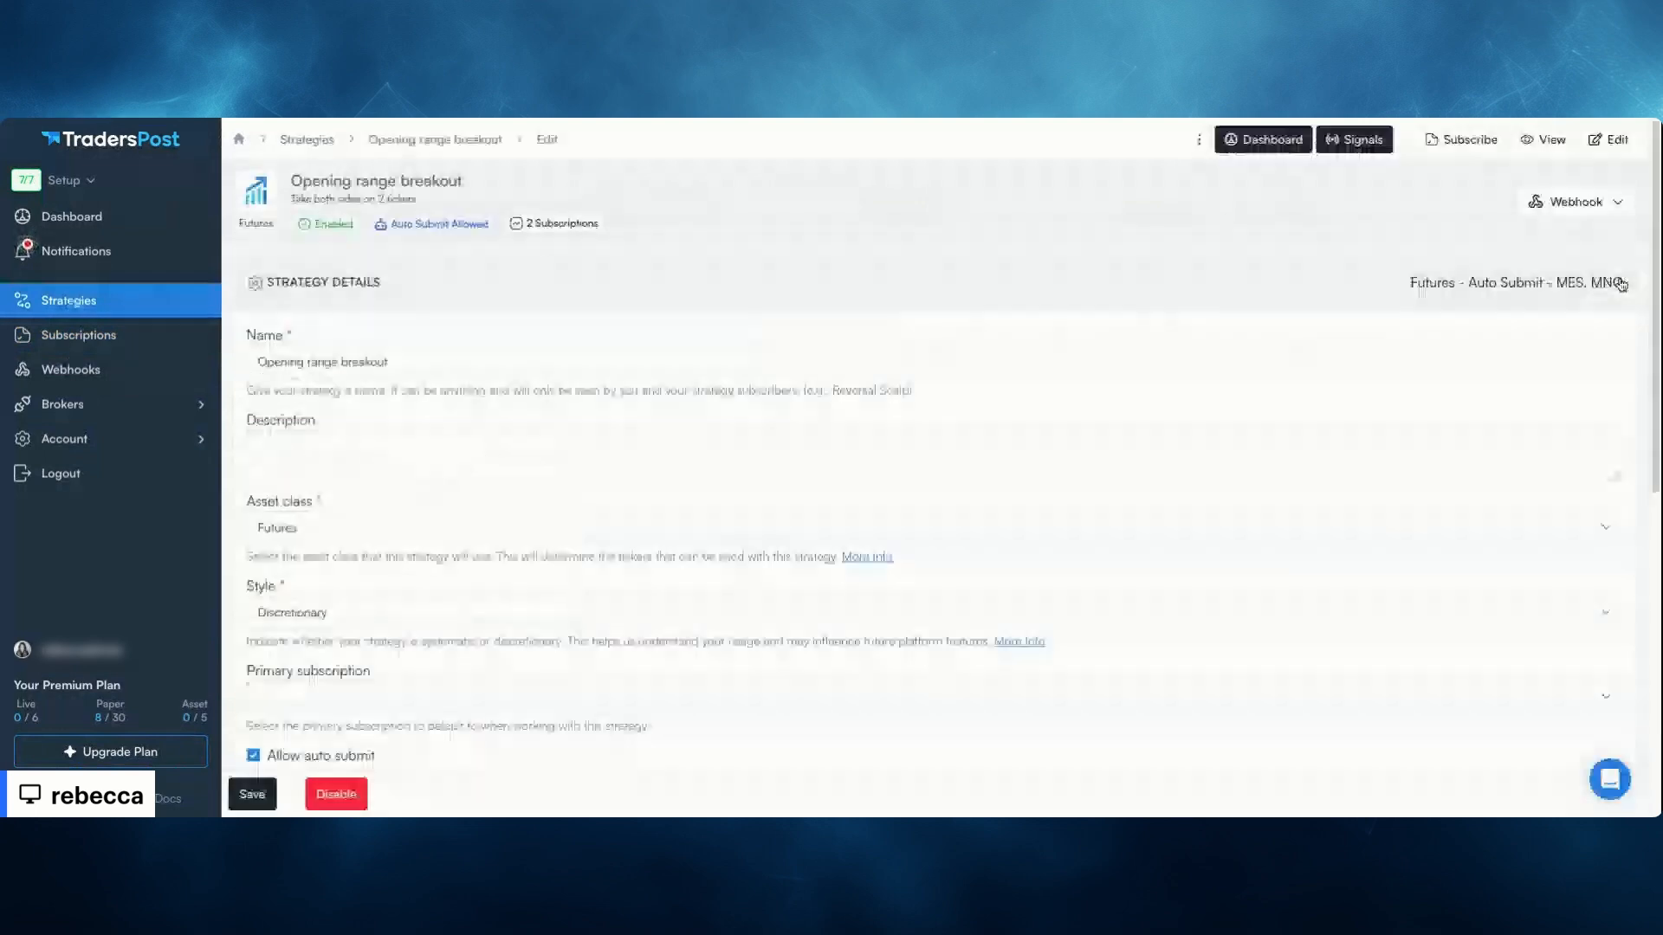
scroll(827, 415, down, 3)
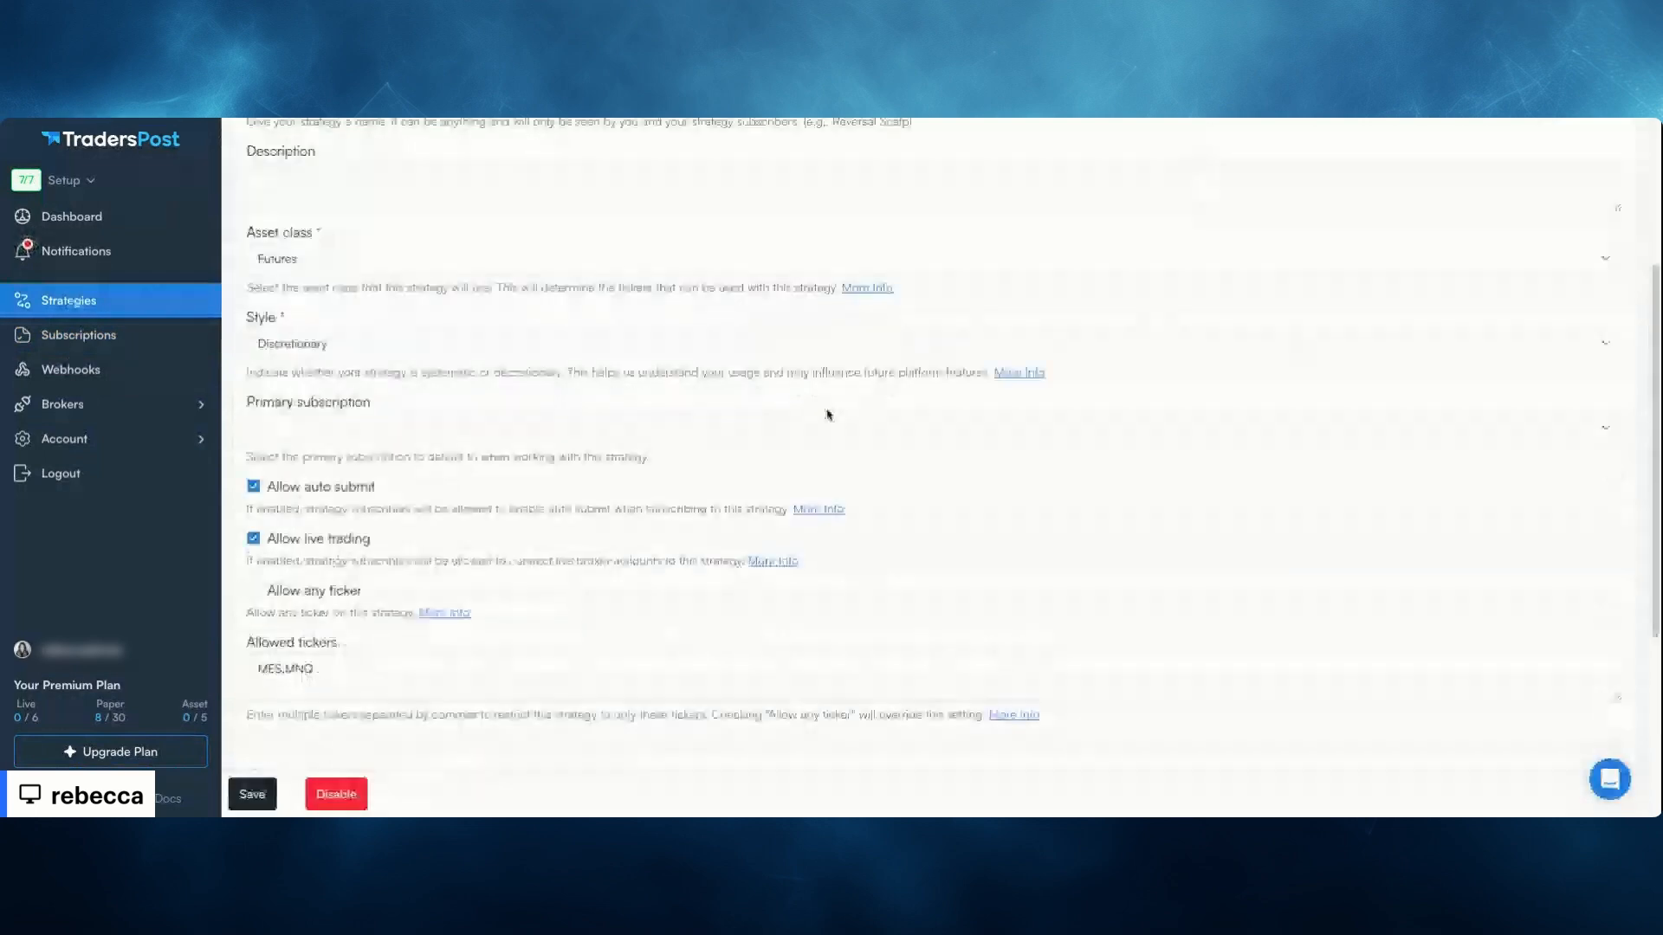
scroll(827, 415, down, 4)
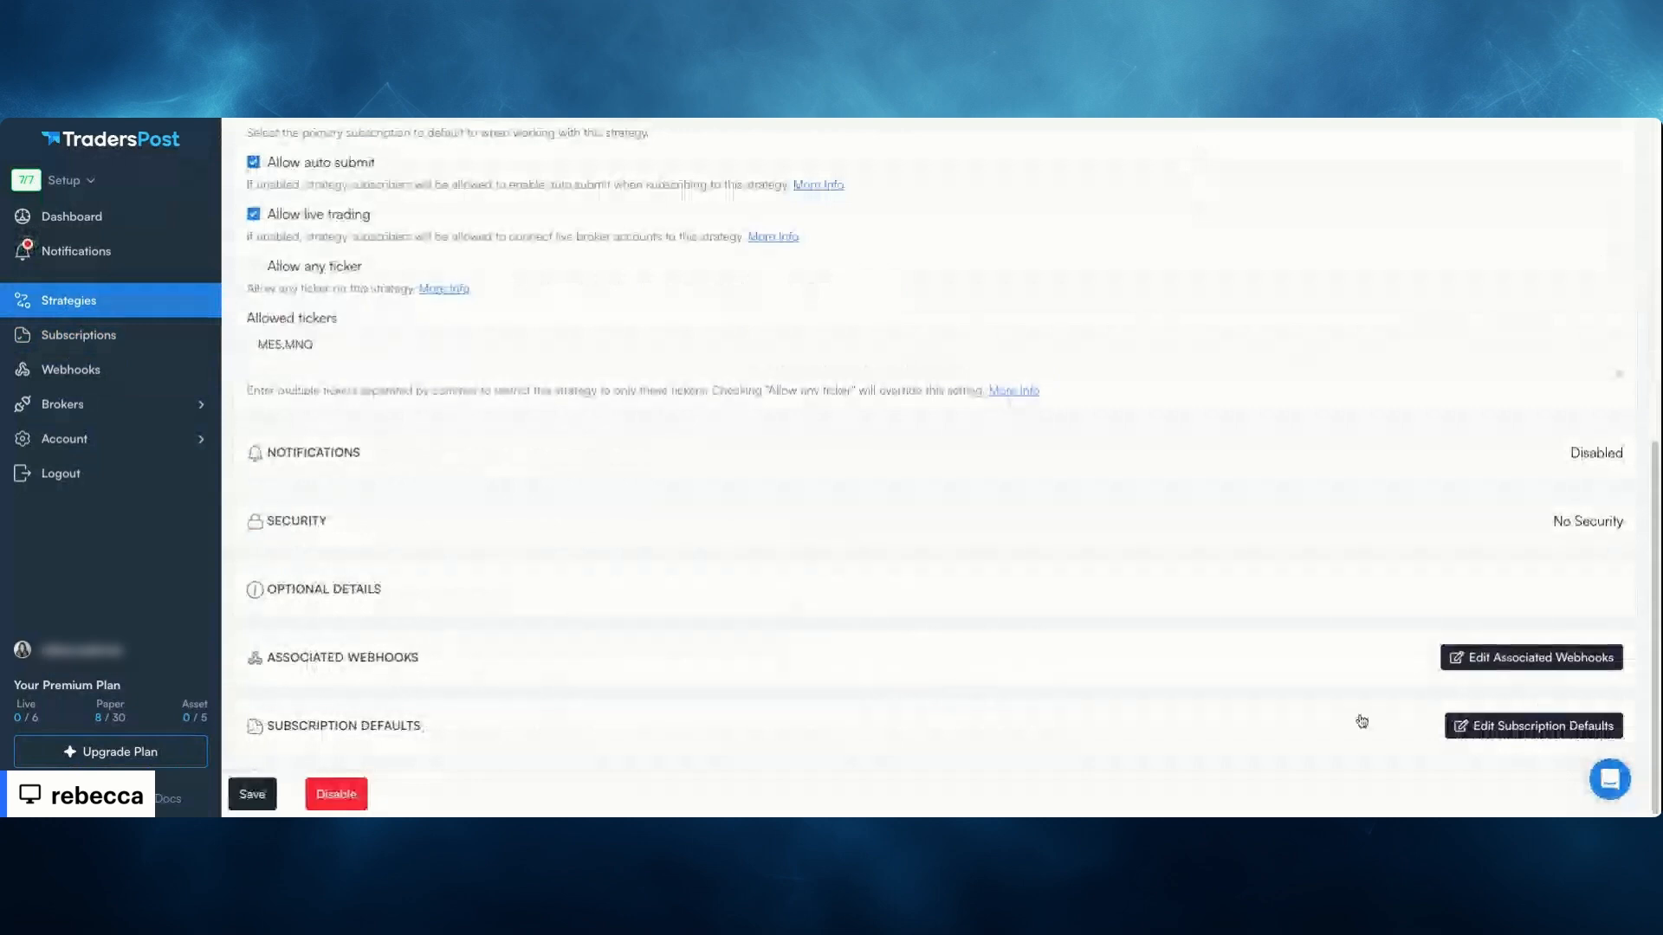
click(1503, 727)
scroll(1207, 284, down, 1)
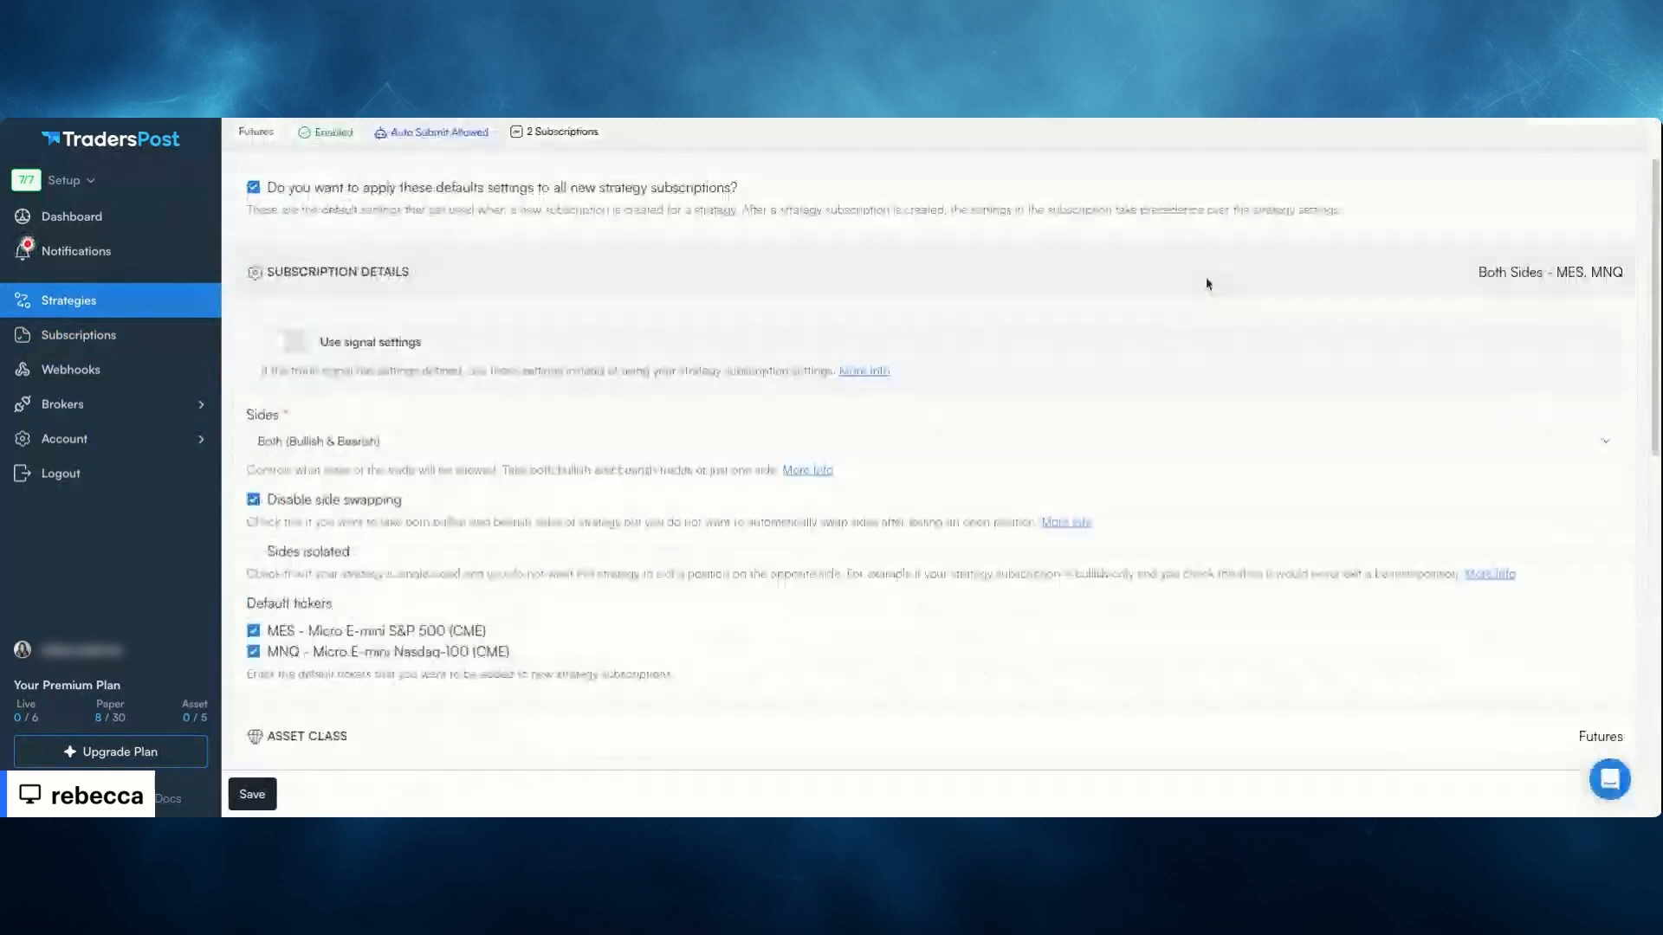
click(433, 439)
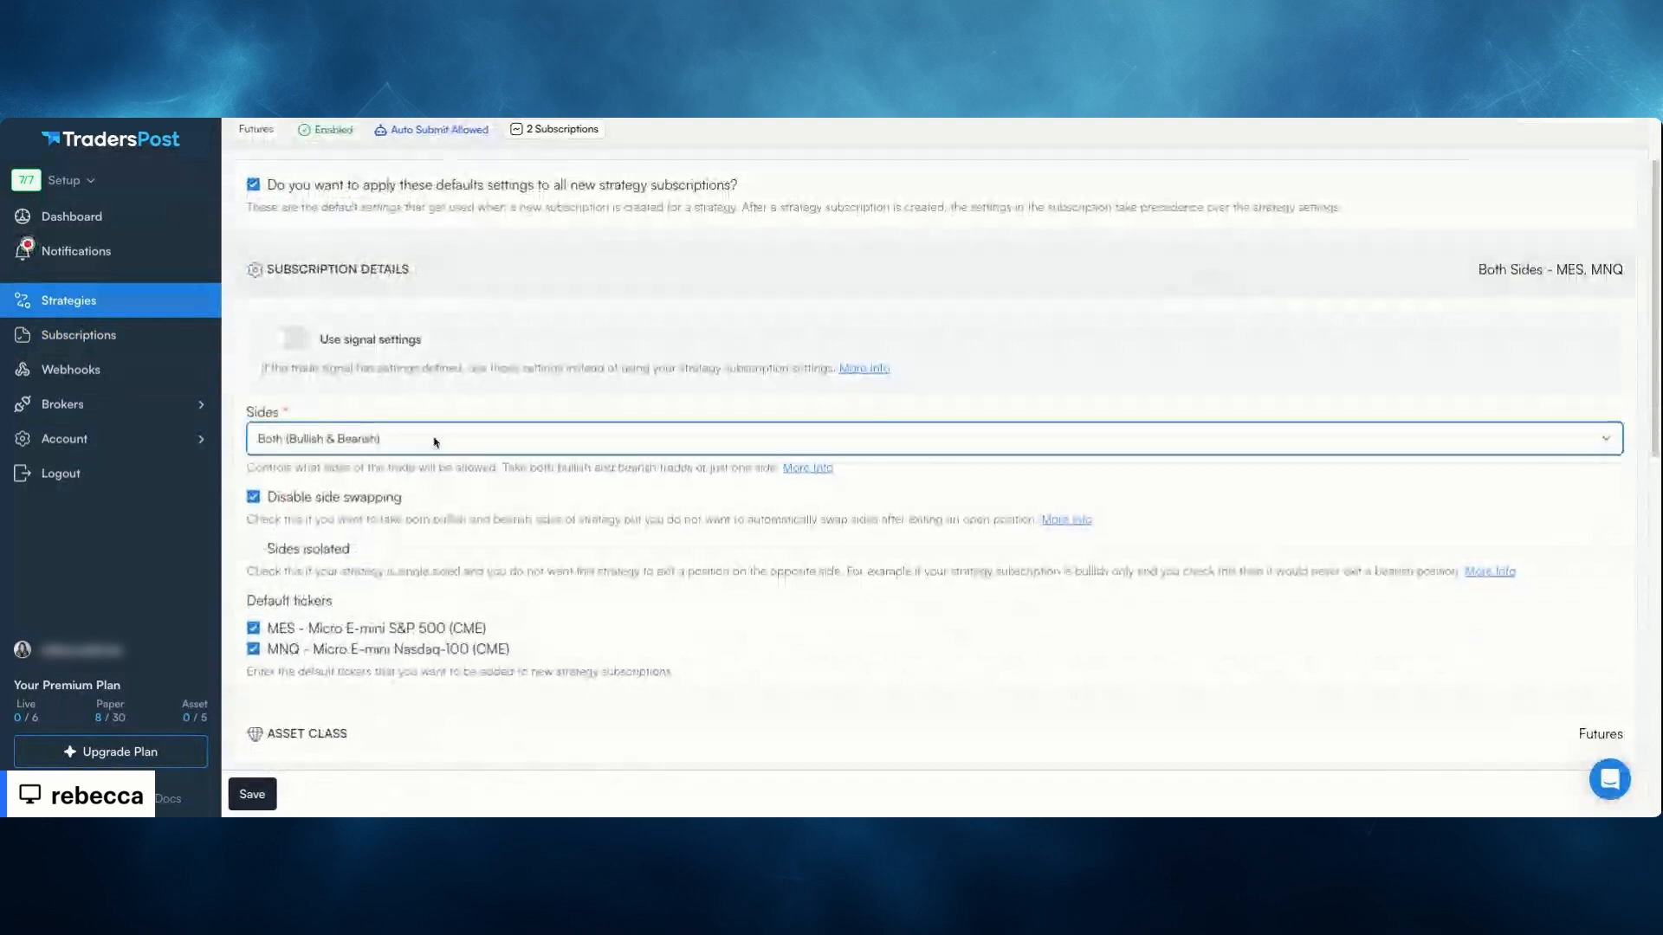
click(434, 464)
scroll(1047, 261, up, 1)
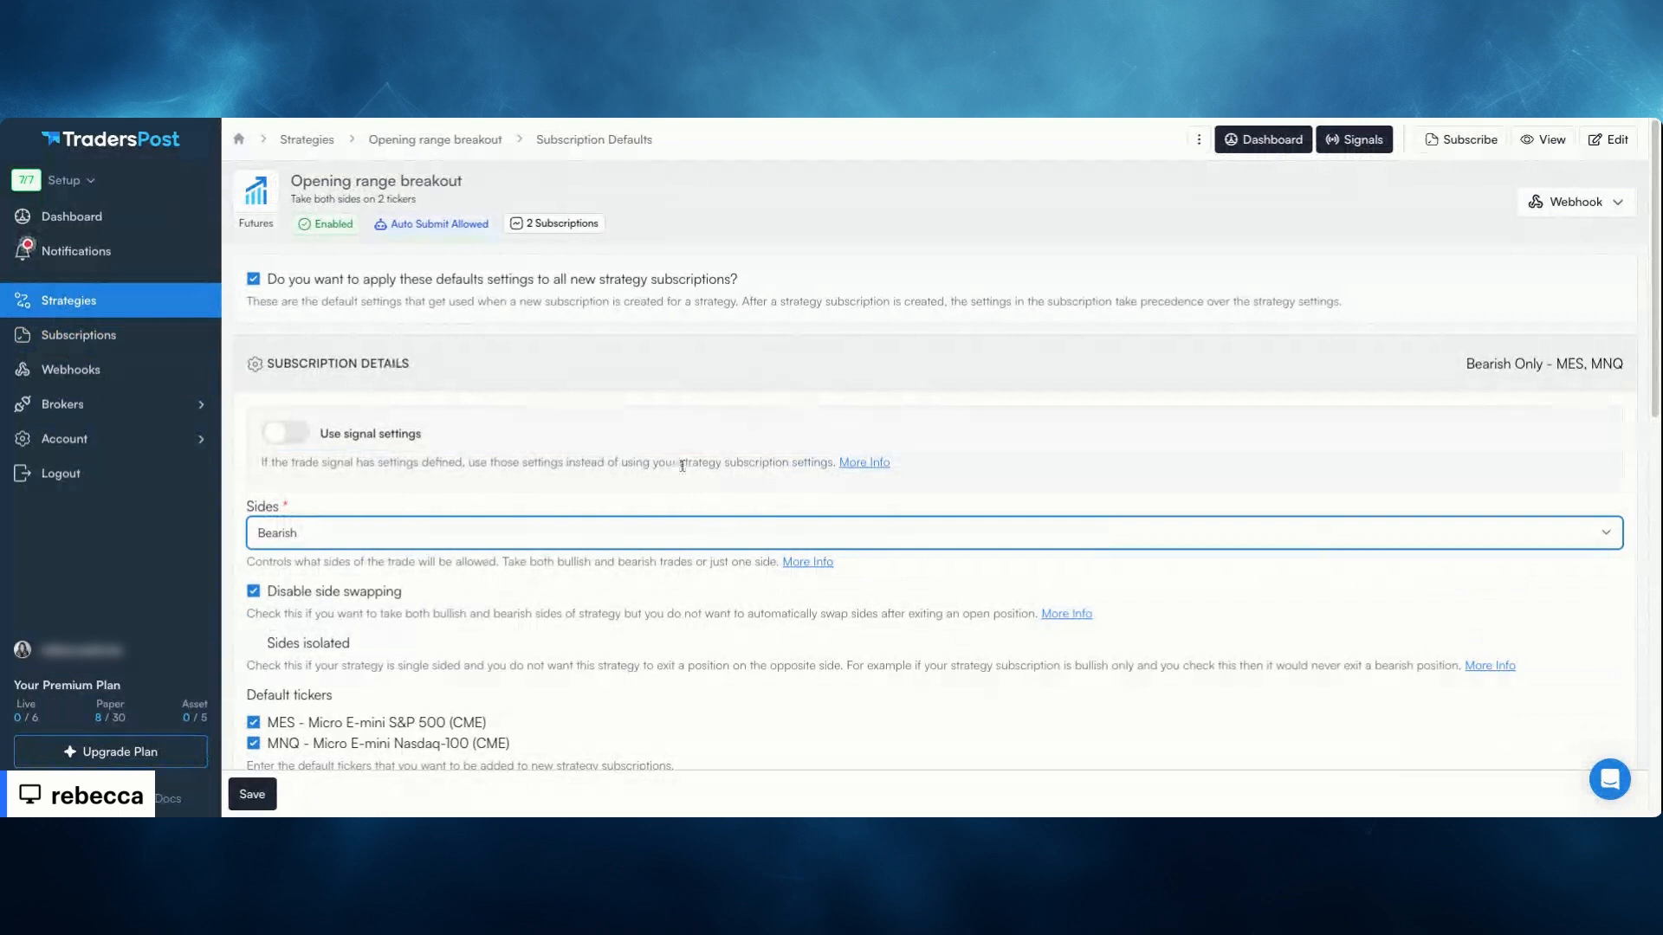
Examine the remaining subscription defaults, including side swapping, default tickers, trading window and position size
scroll(280, 574, down, 1)
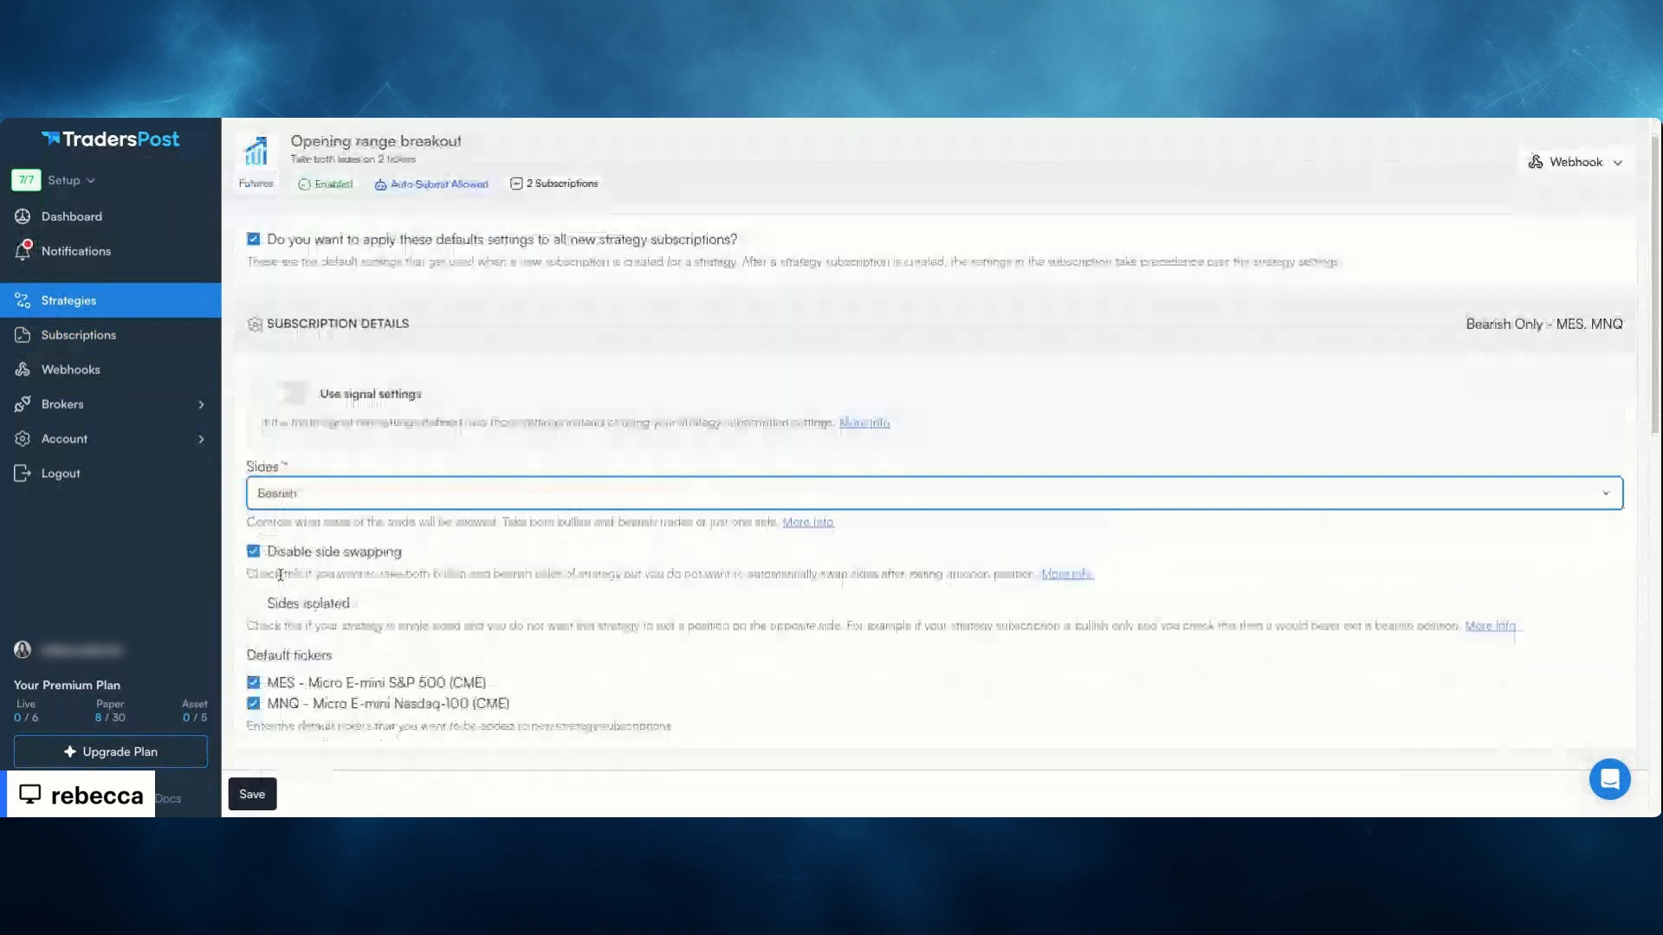
scroll(280, 574, down, 1)
scroll(385, 569, down, 2)
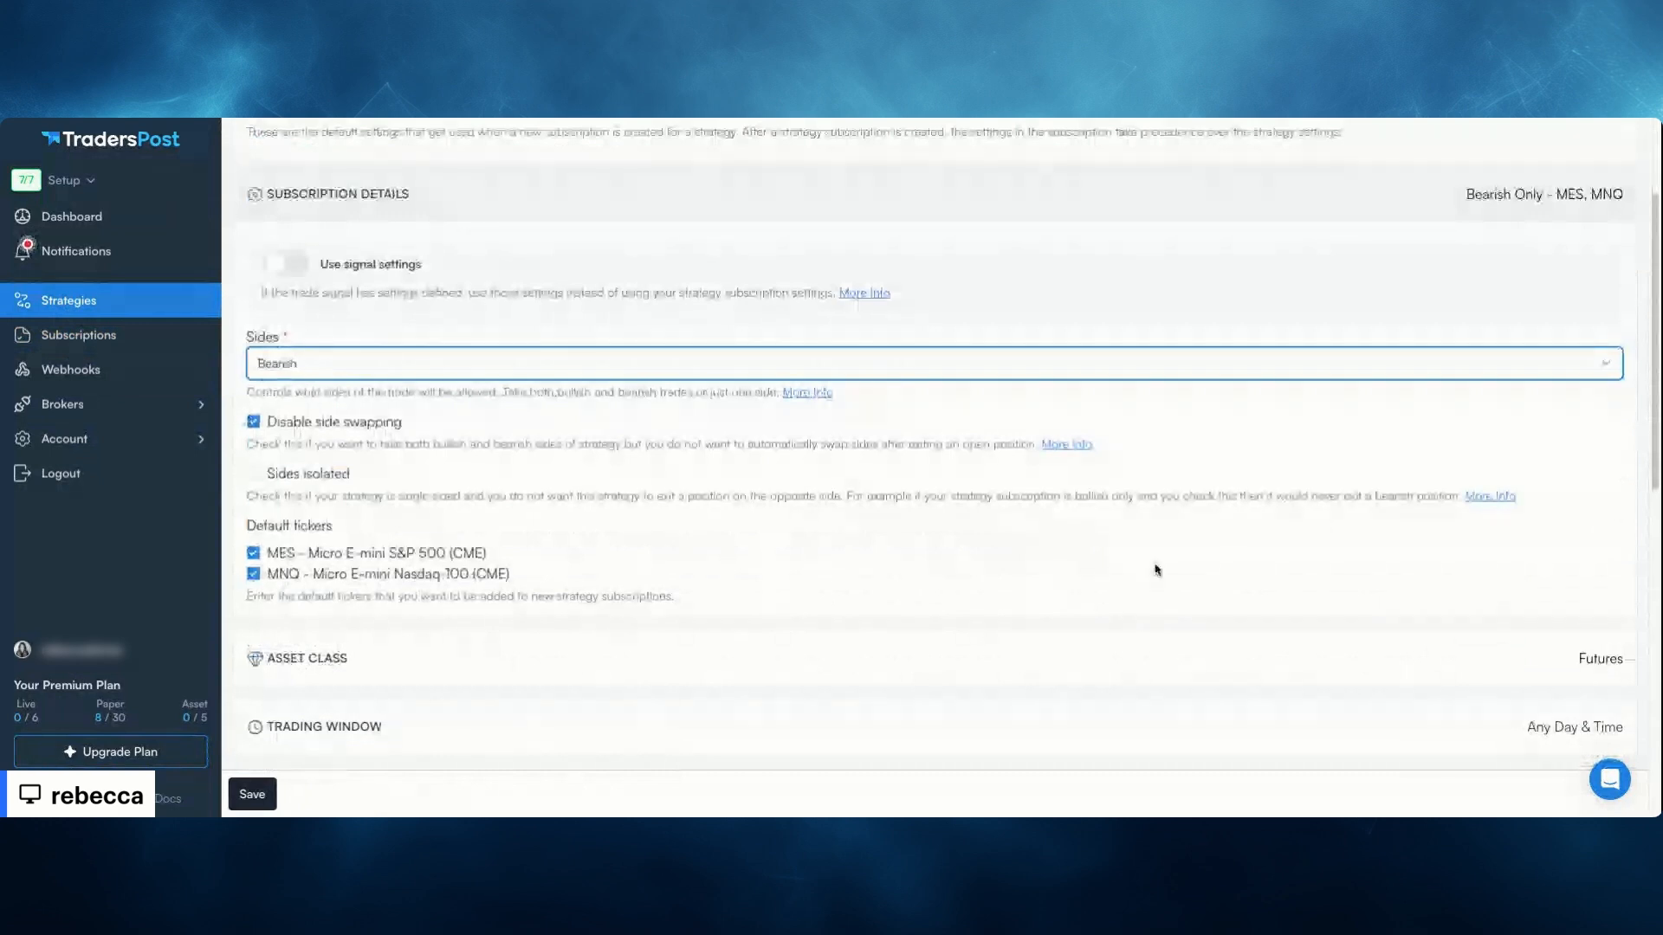
click(1160, 536)
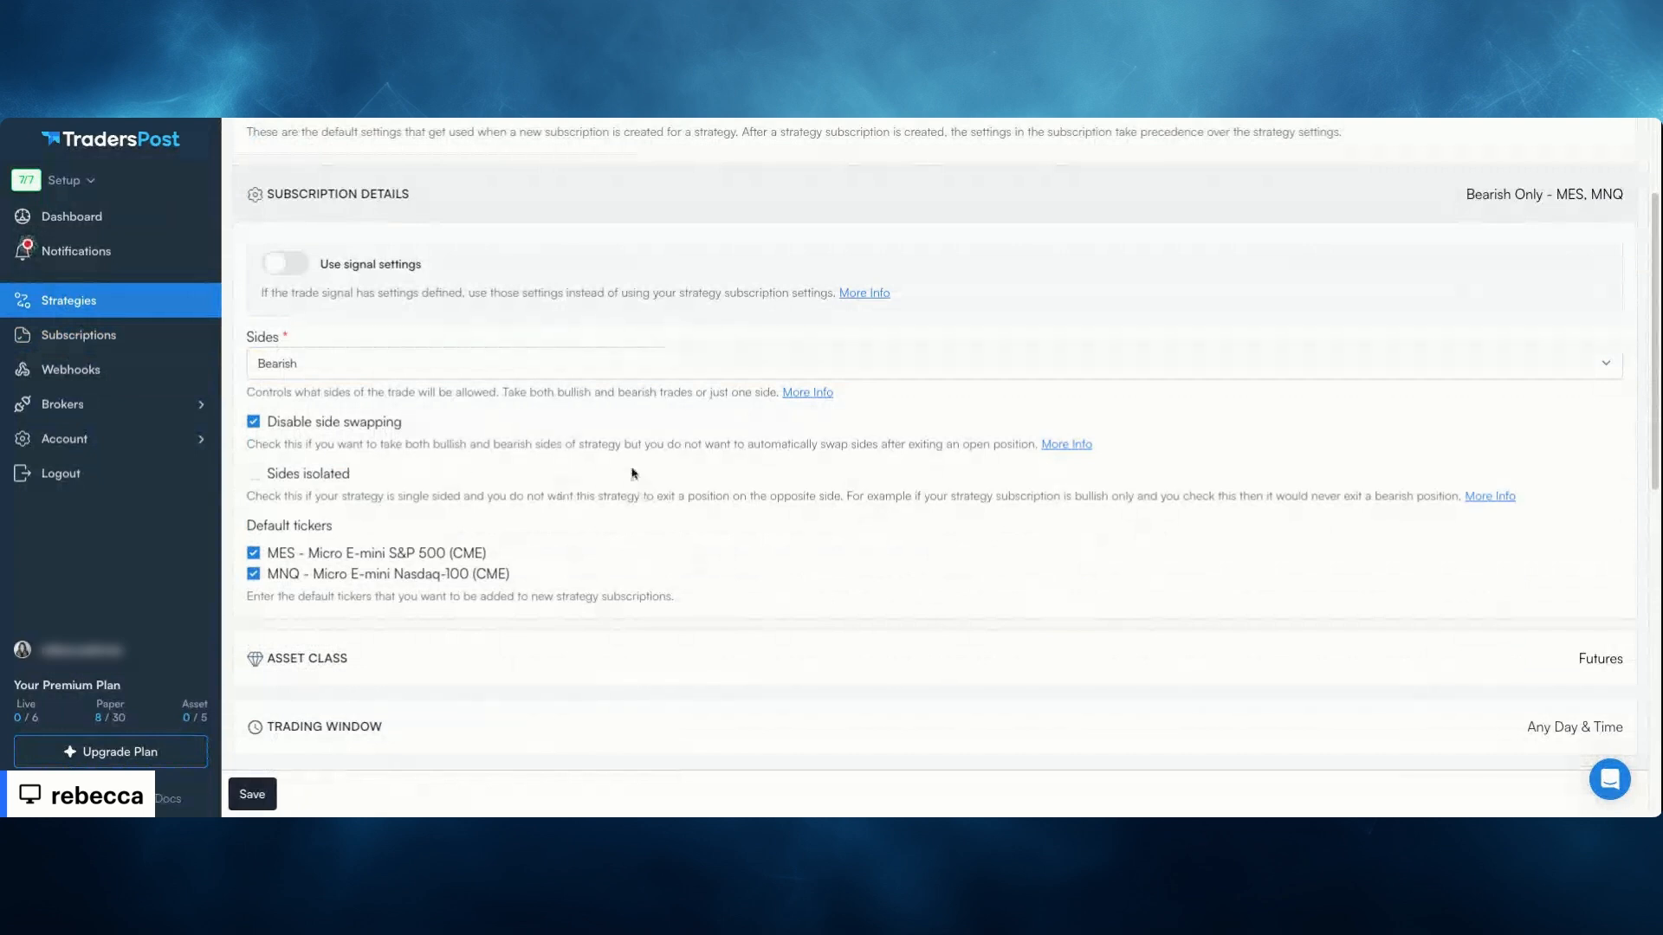
scroll(635, 475, down, 1)
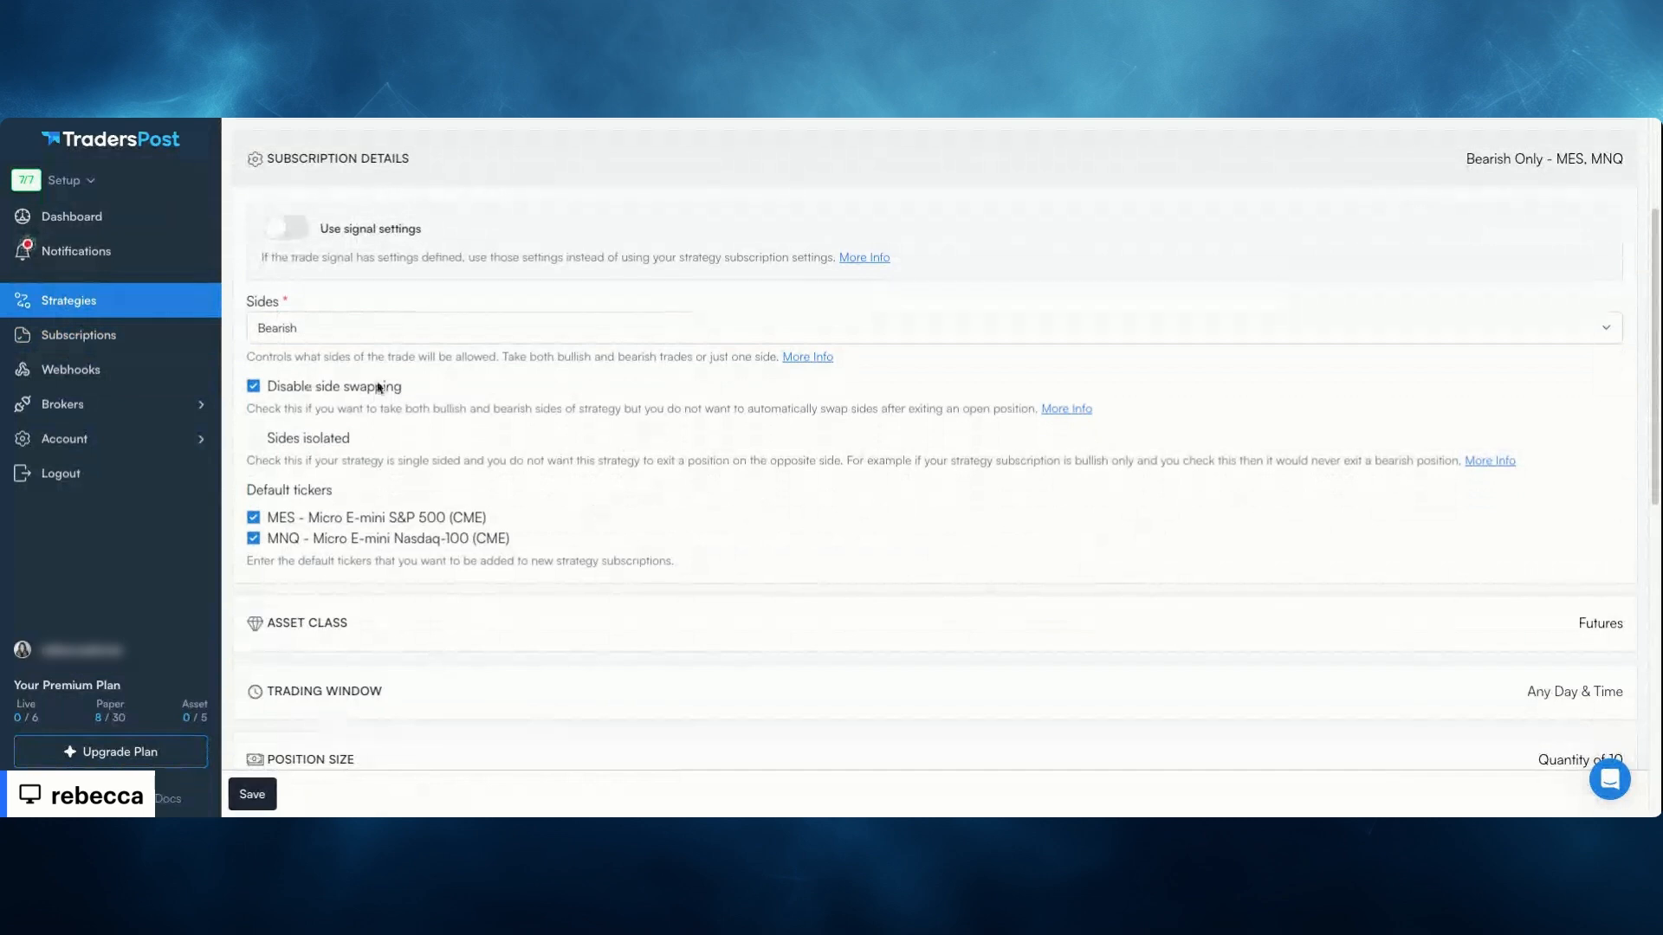
scroll(861, 319, down, 1)
scroll(861, 320, down, 2)
scroll(861, 319, up, 3)
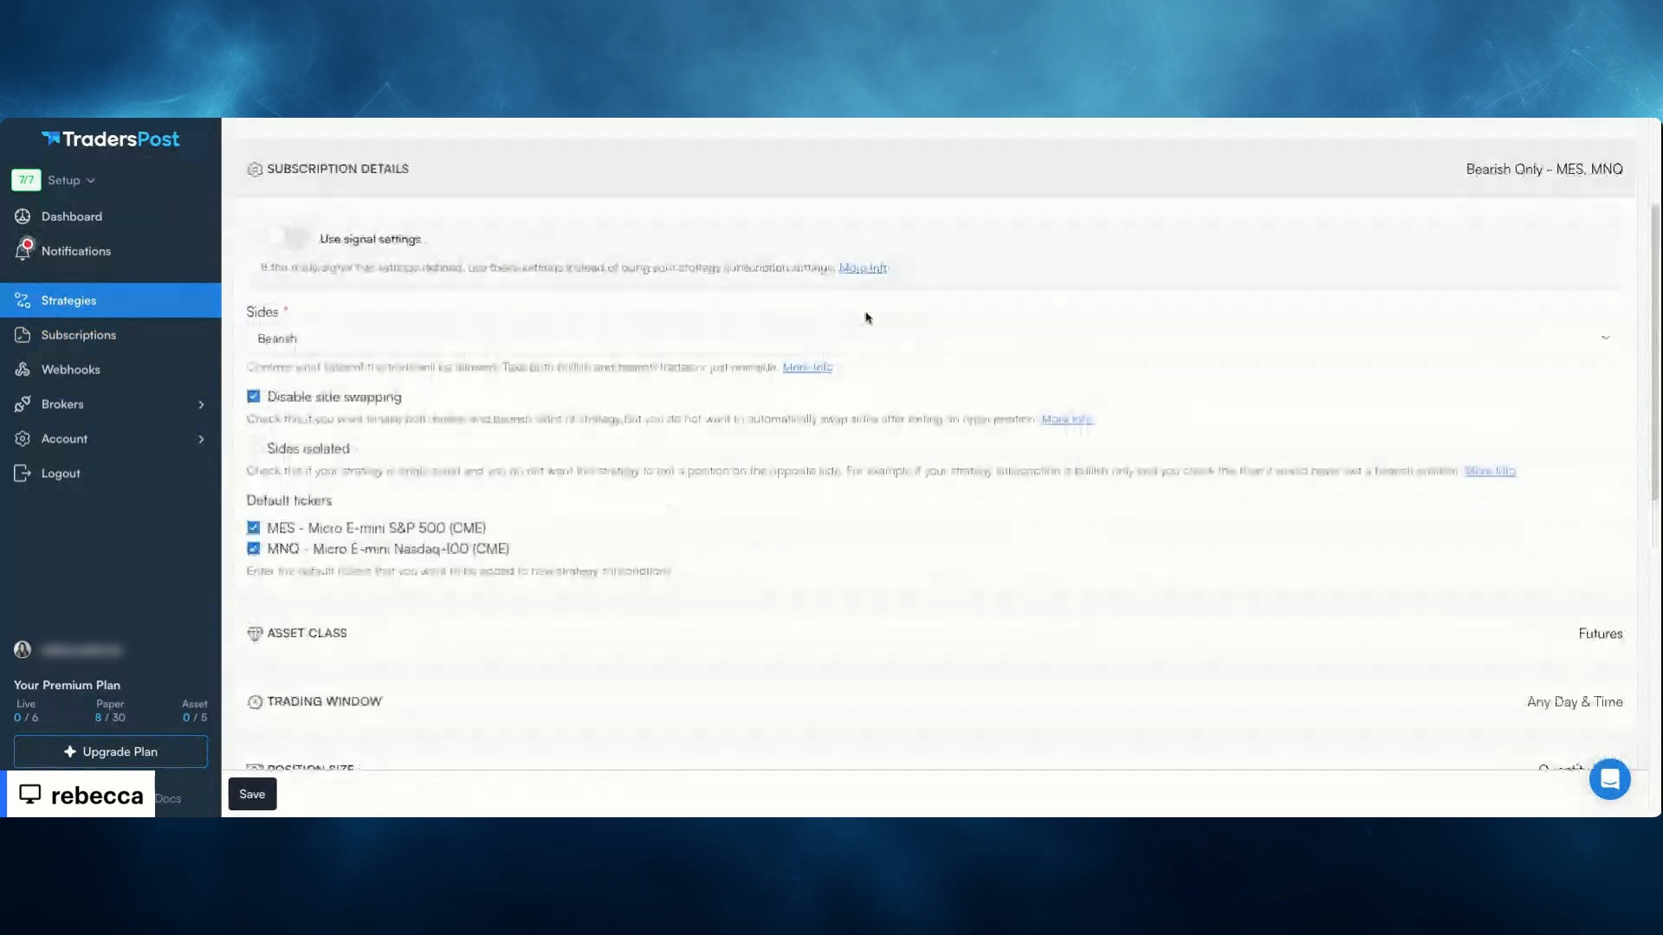
Turn off Disable side swapping in the Opening range breakout strategy's subscription defaults and save the defaults
scroll(866, 319, down, 8)
scroll(866, 318, down, 2)
scroll(875, 330, up, 10)
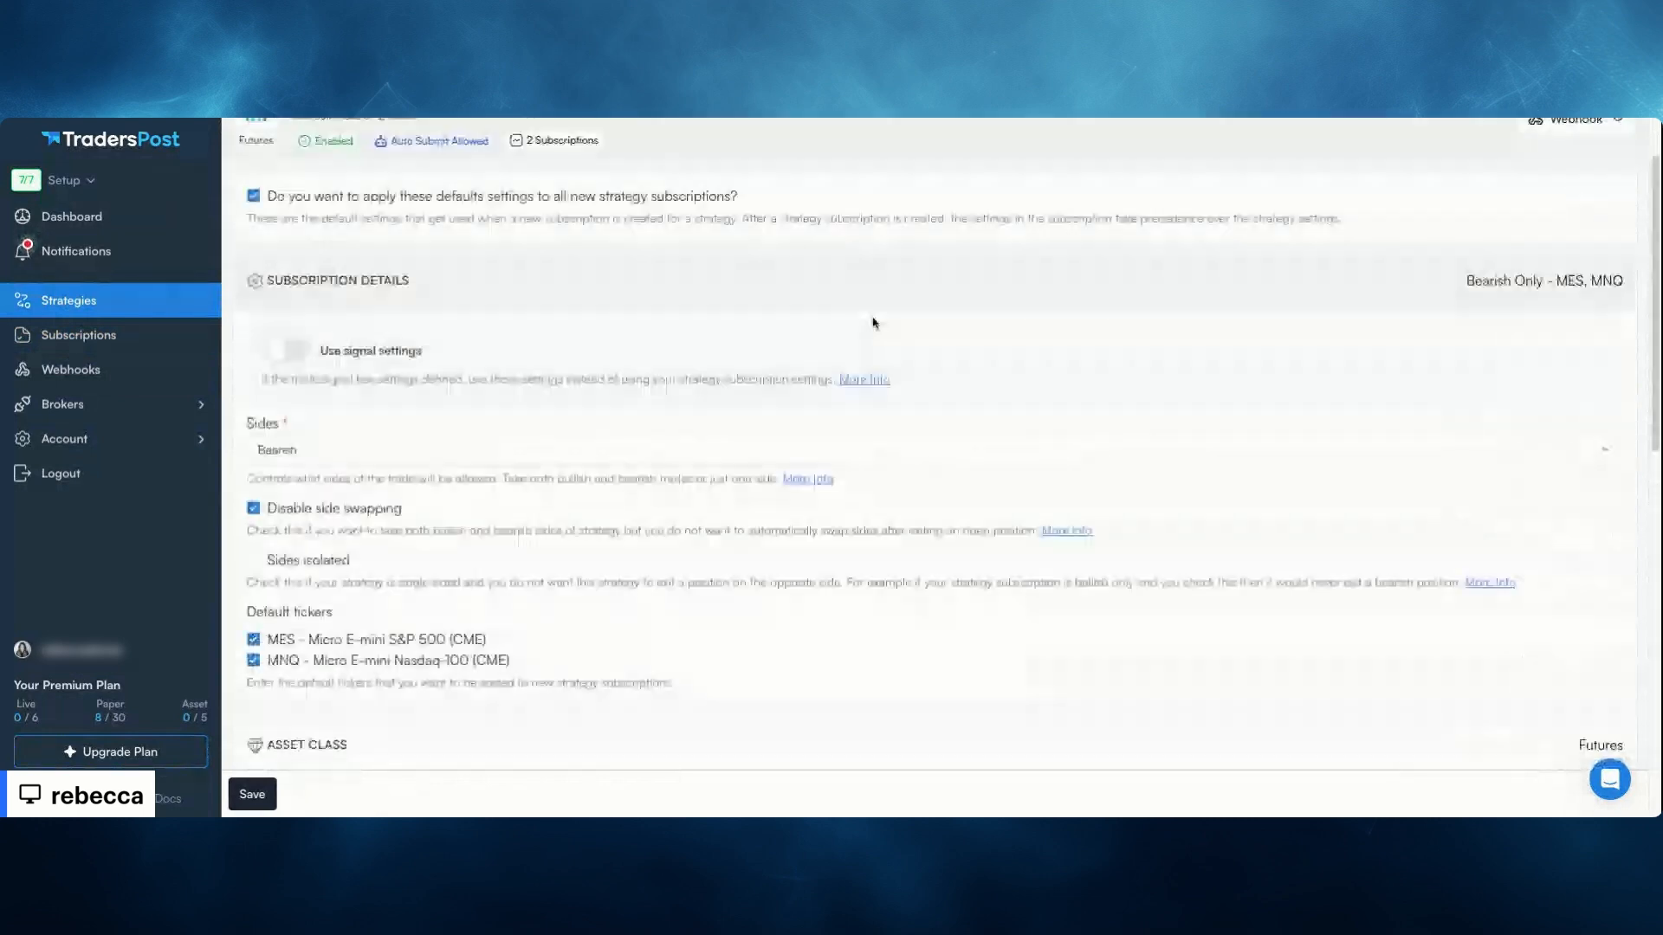
click(252, 794)
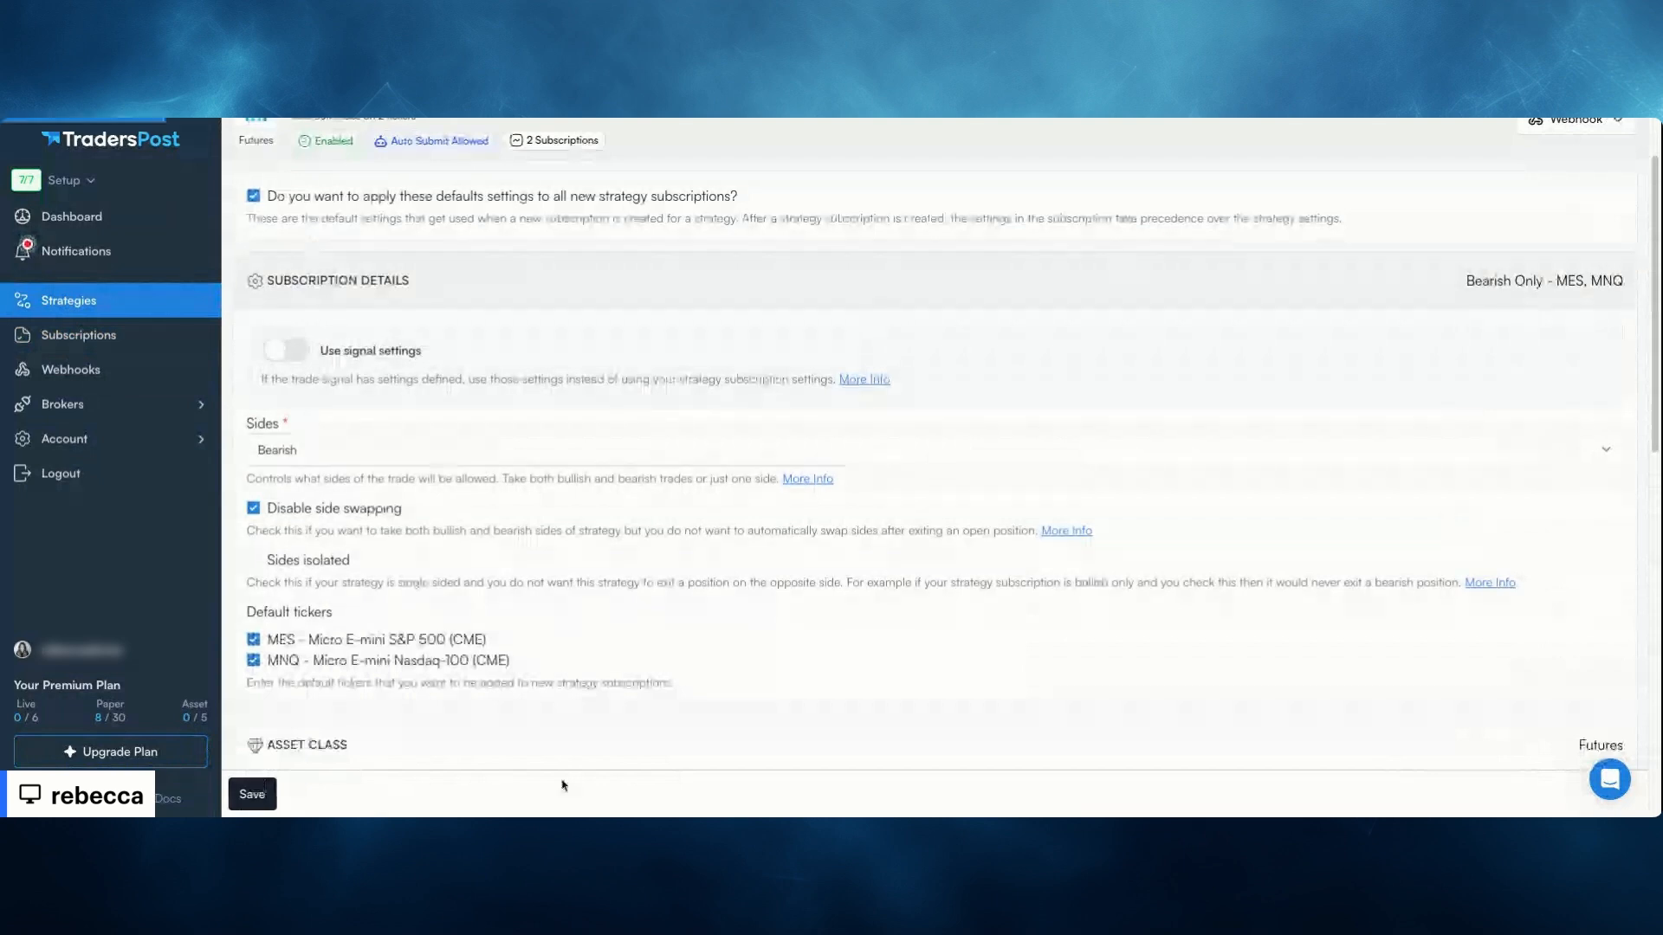
click(253, 508)
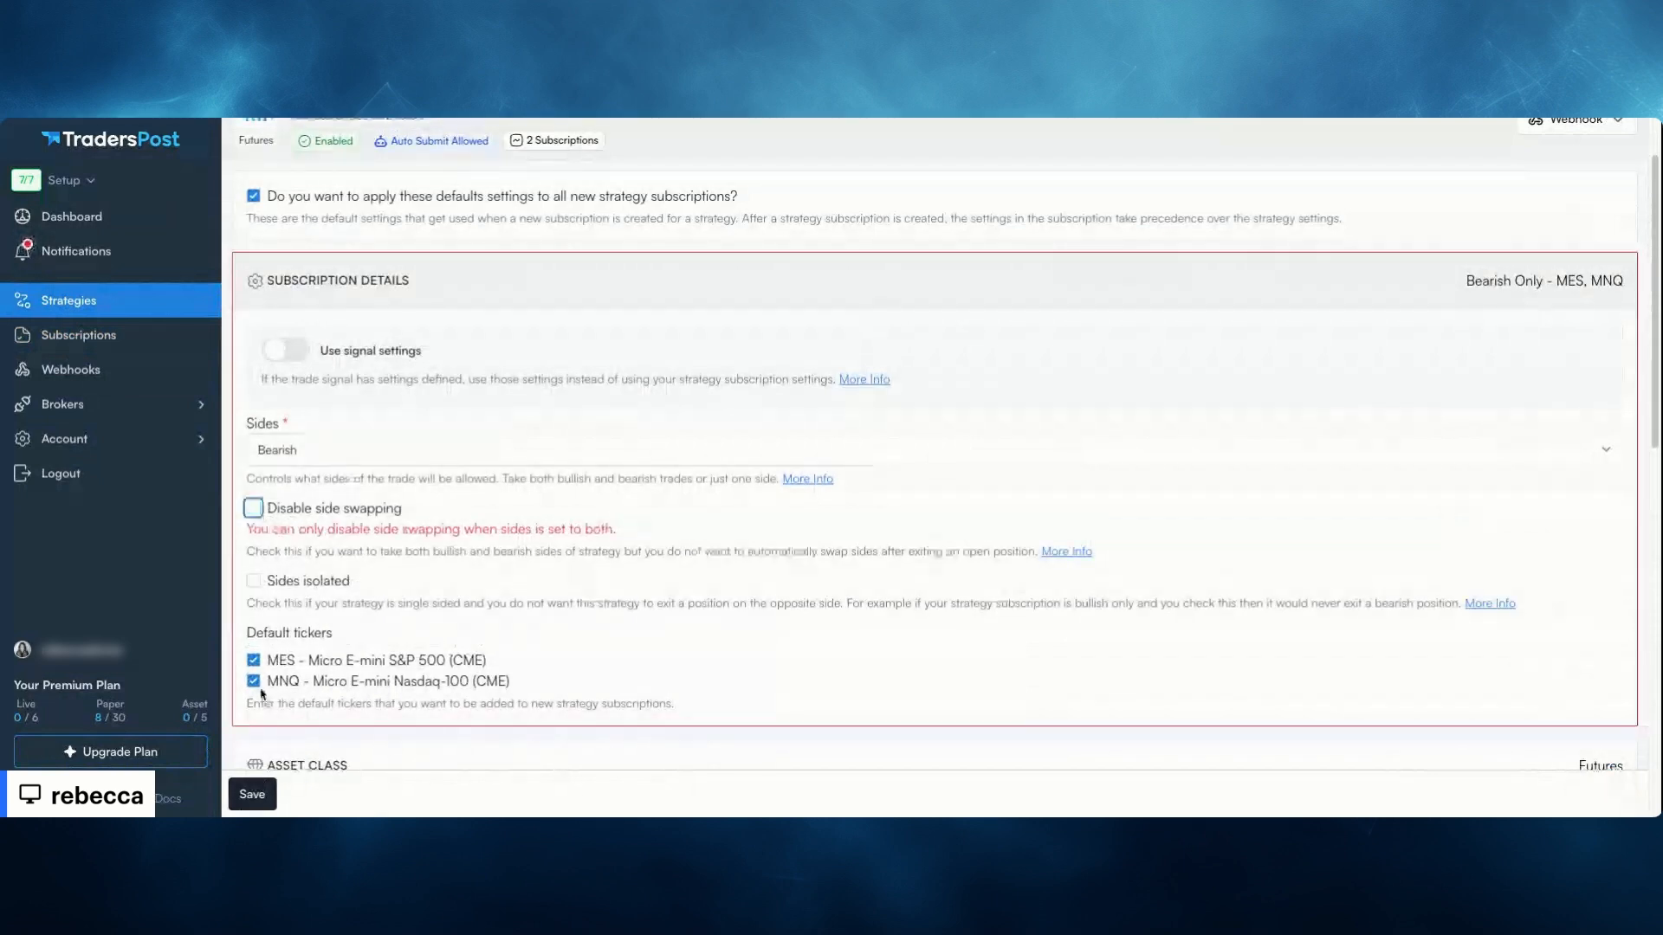
click(265, 794)
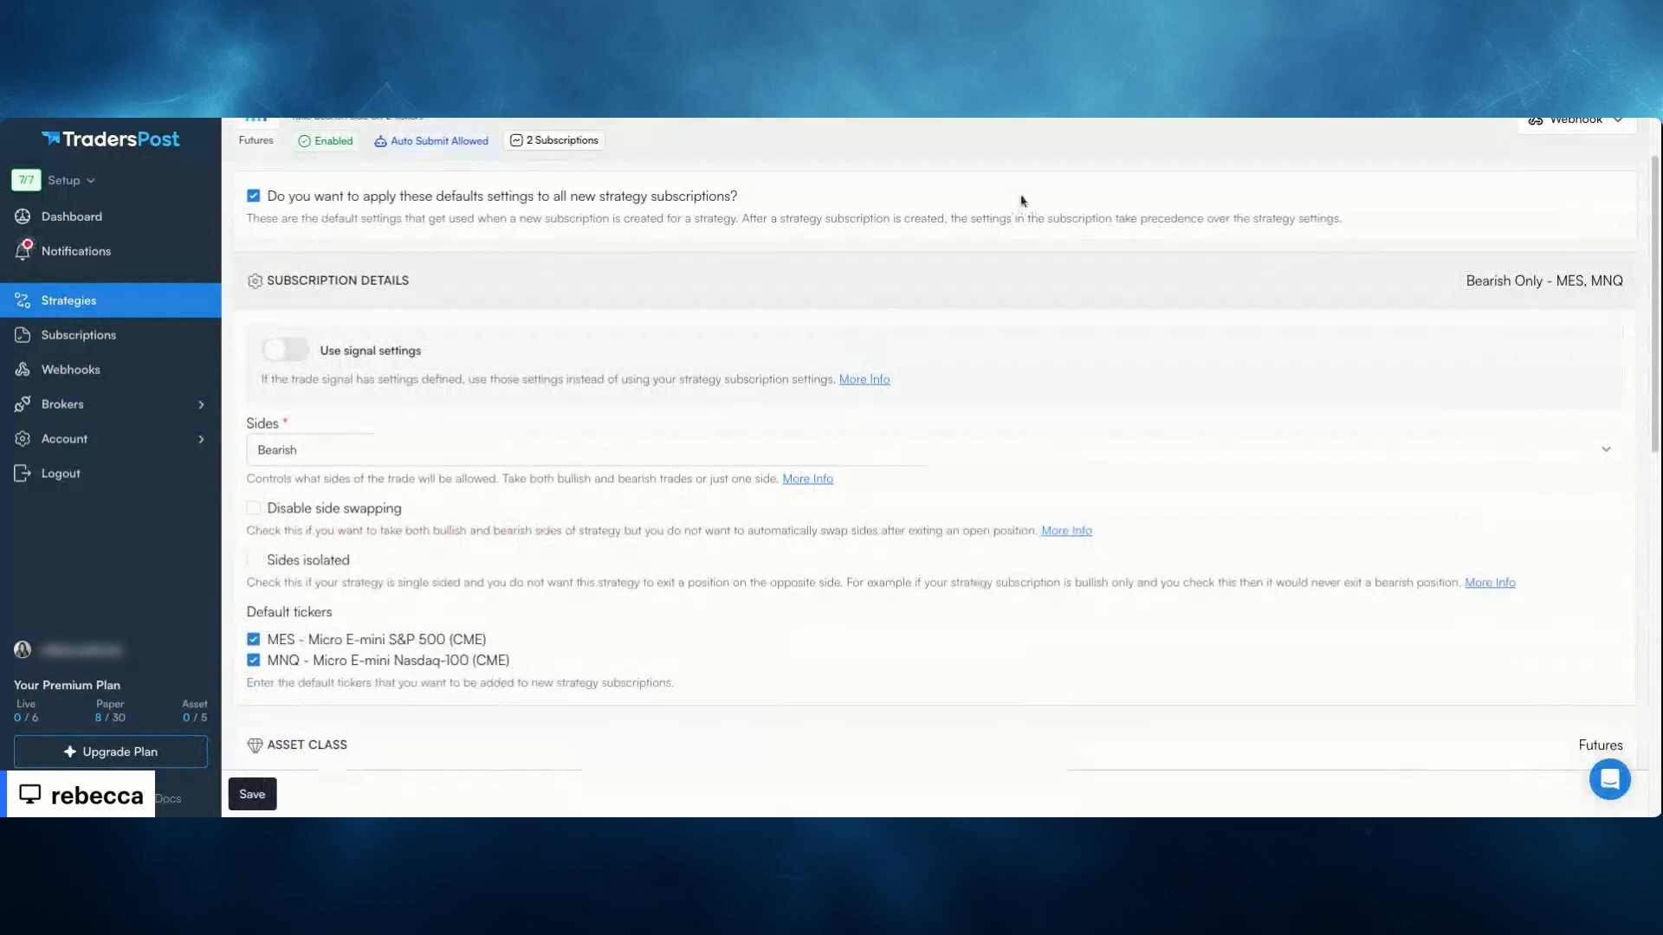
scroll(1064, 211, up, 1)
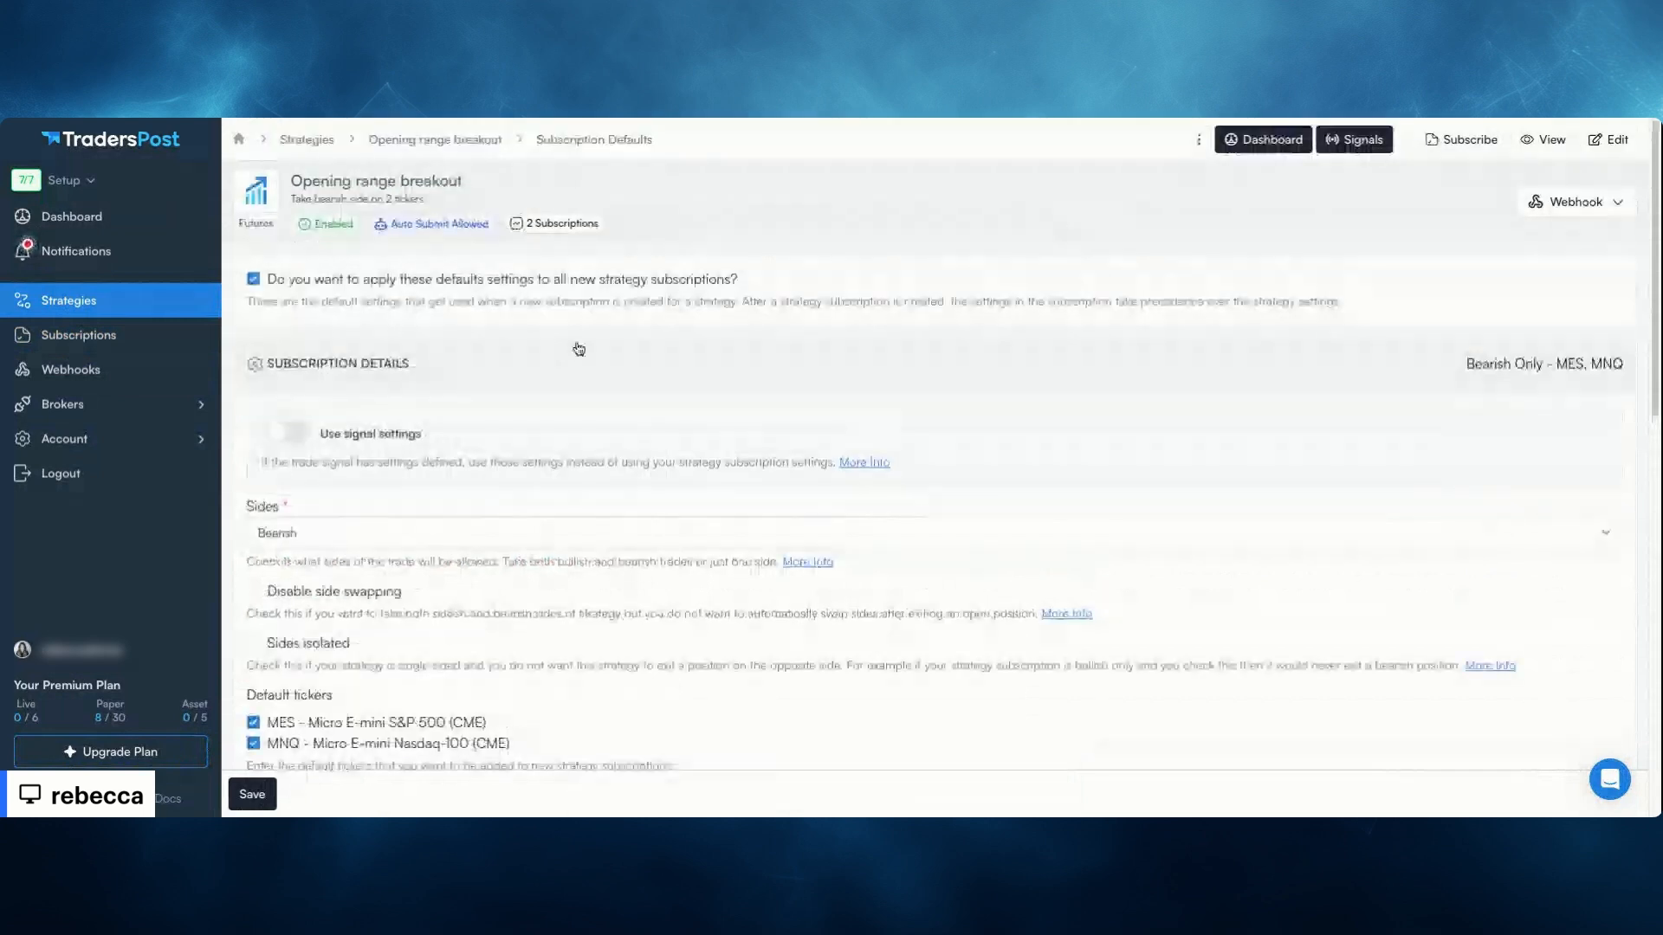
Edit the Apex 17 Paper Opening range breakout subscription to turn on Auto submit and set its sides to Bearish
click(91, 415)
click(87, 333)
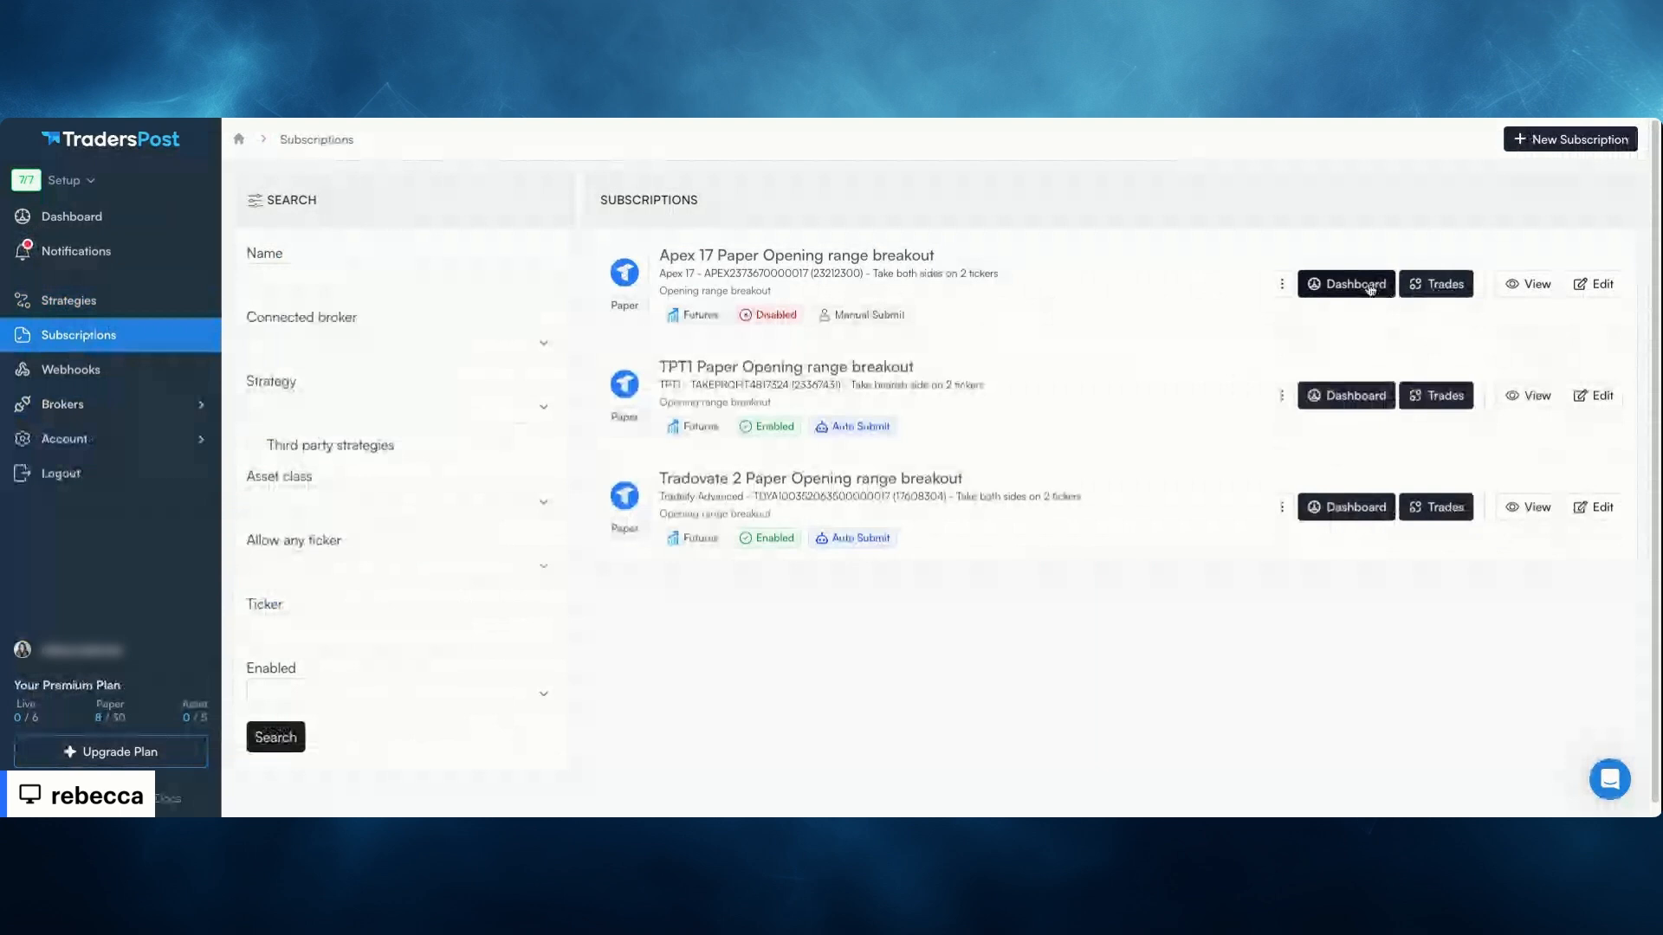
click(1615, 293)
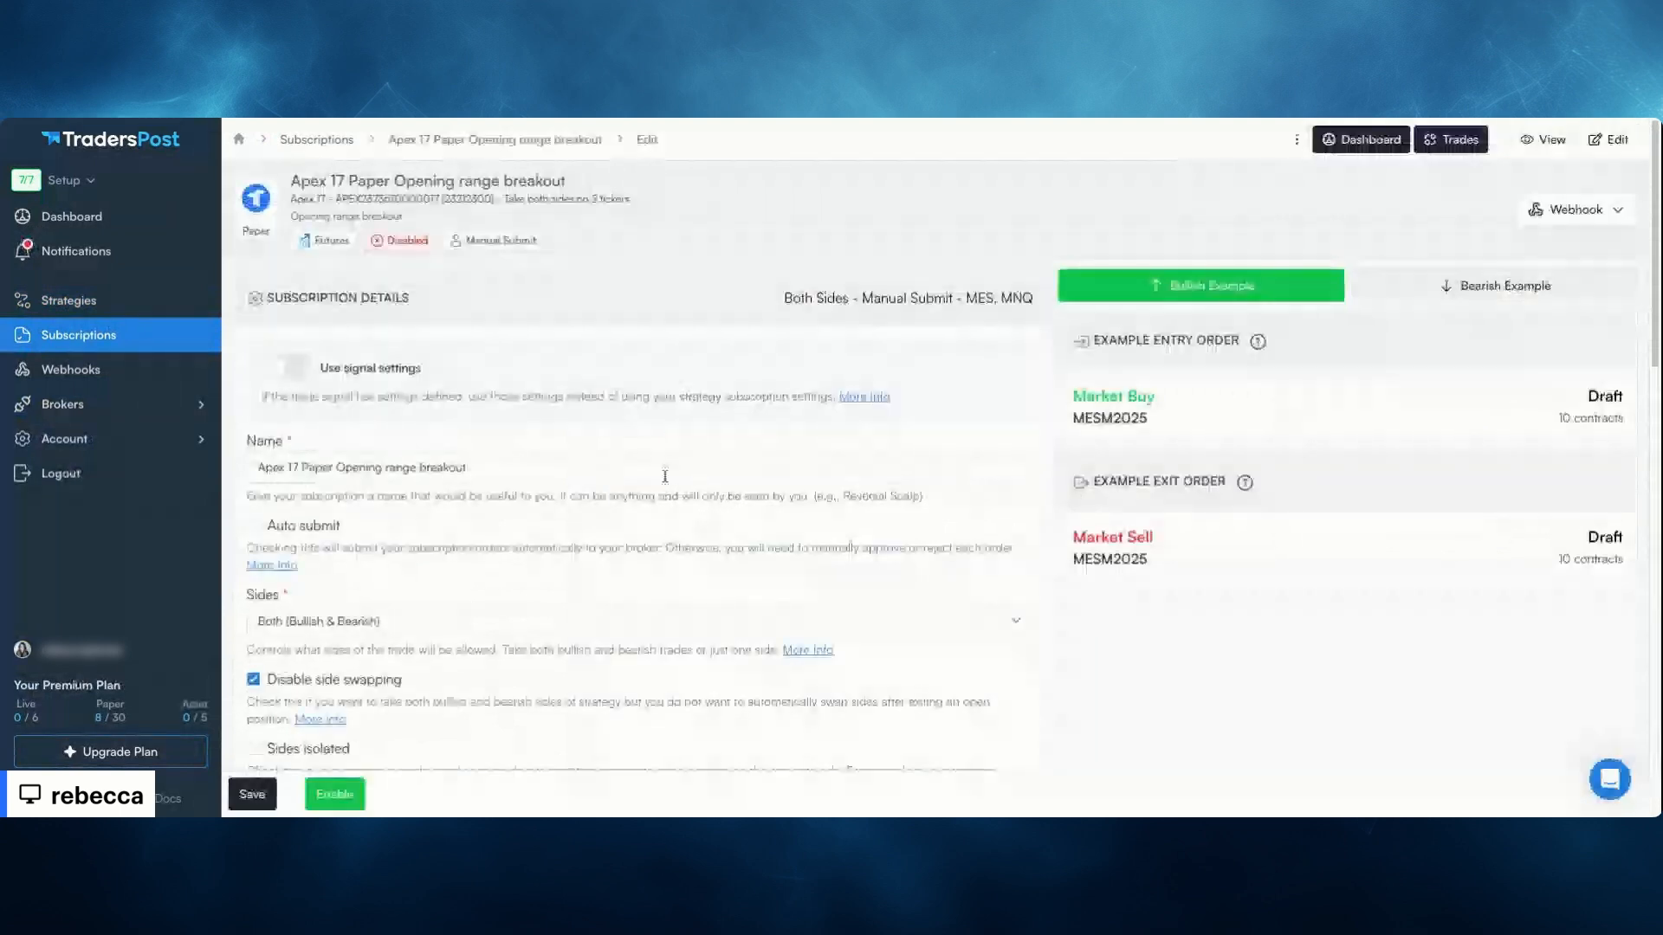
click(253, 522)
click(429, 627)
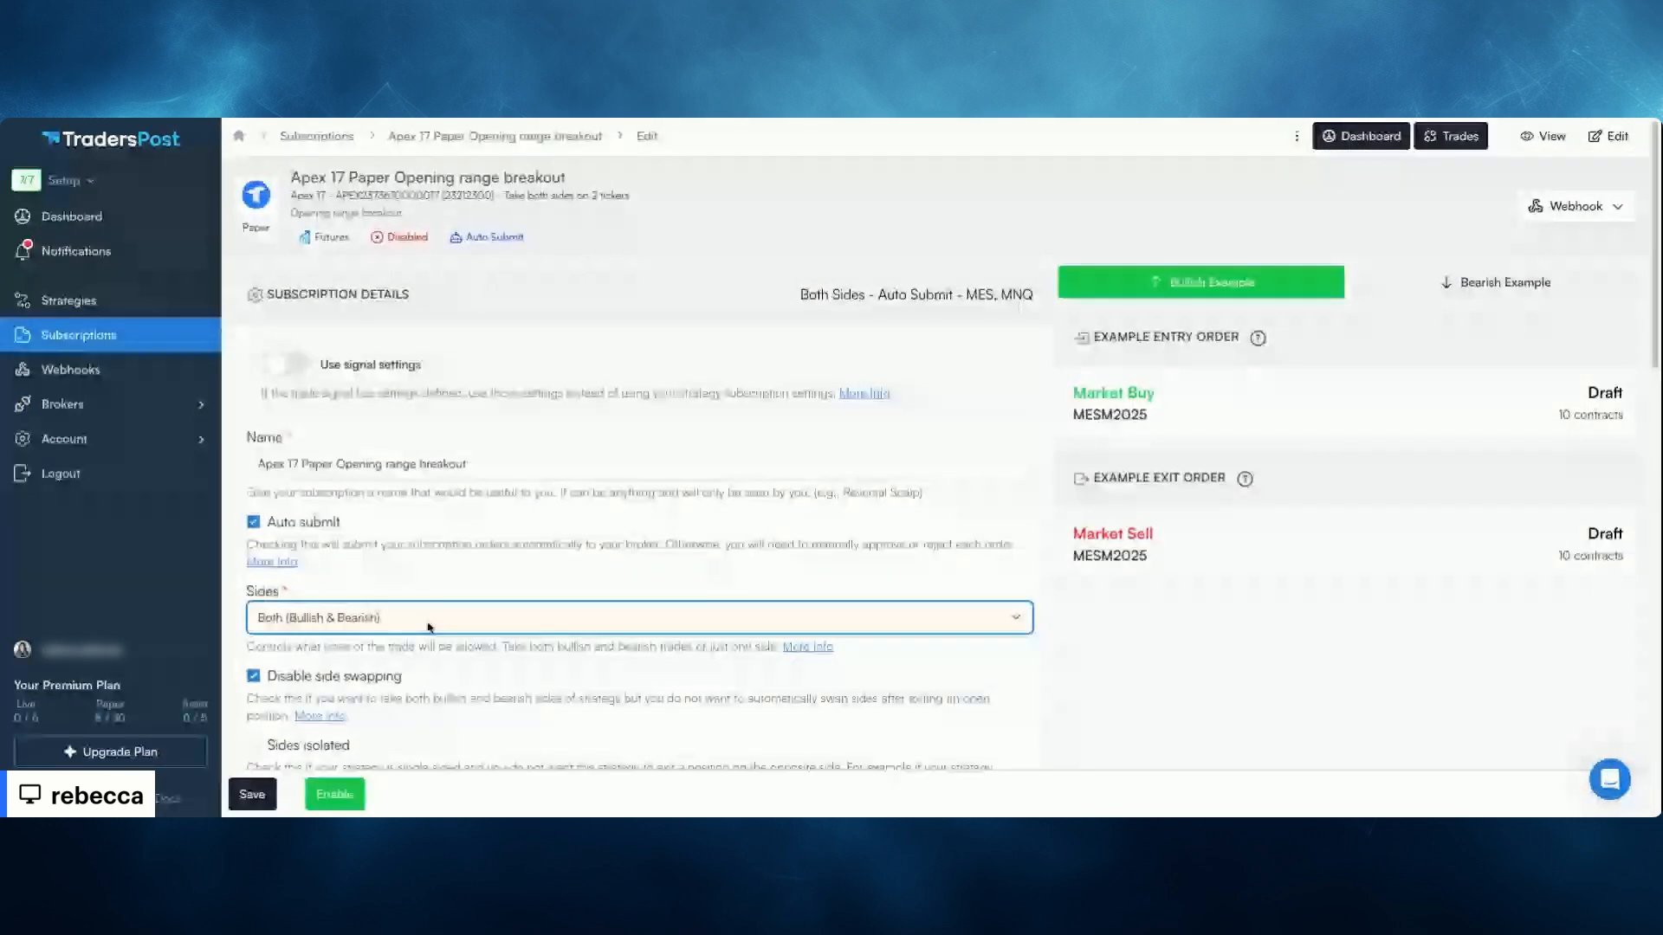
click(660, 653)
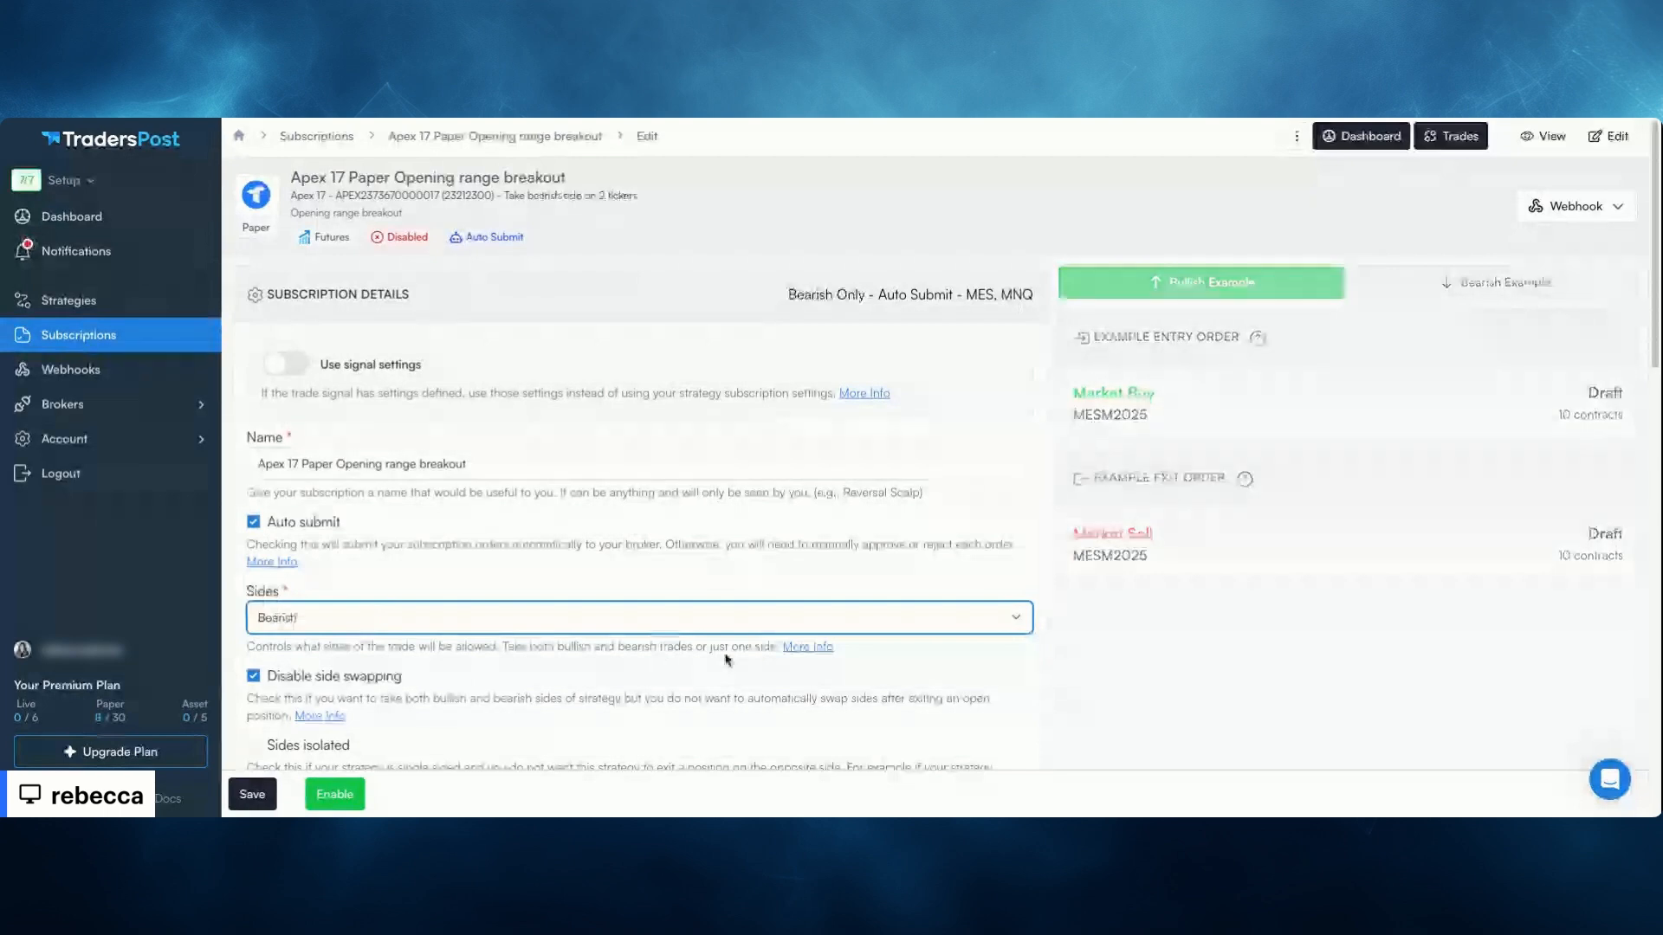
Turn off Disable side swapping for the Apex 17 subscription, enable the subscription and return to the subscriptions list
scroll(854, 504, down, 3)
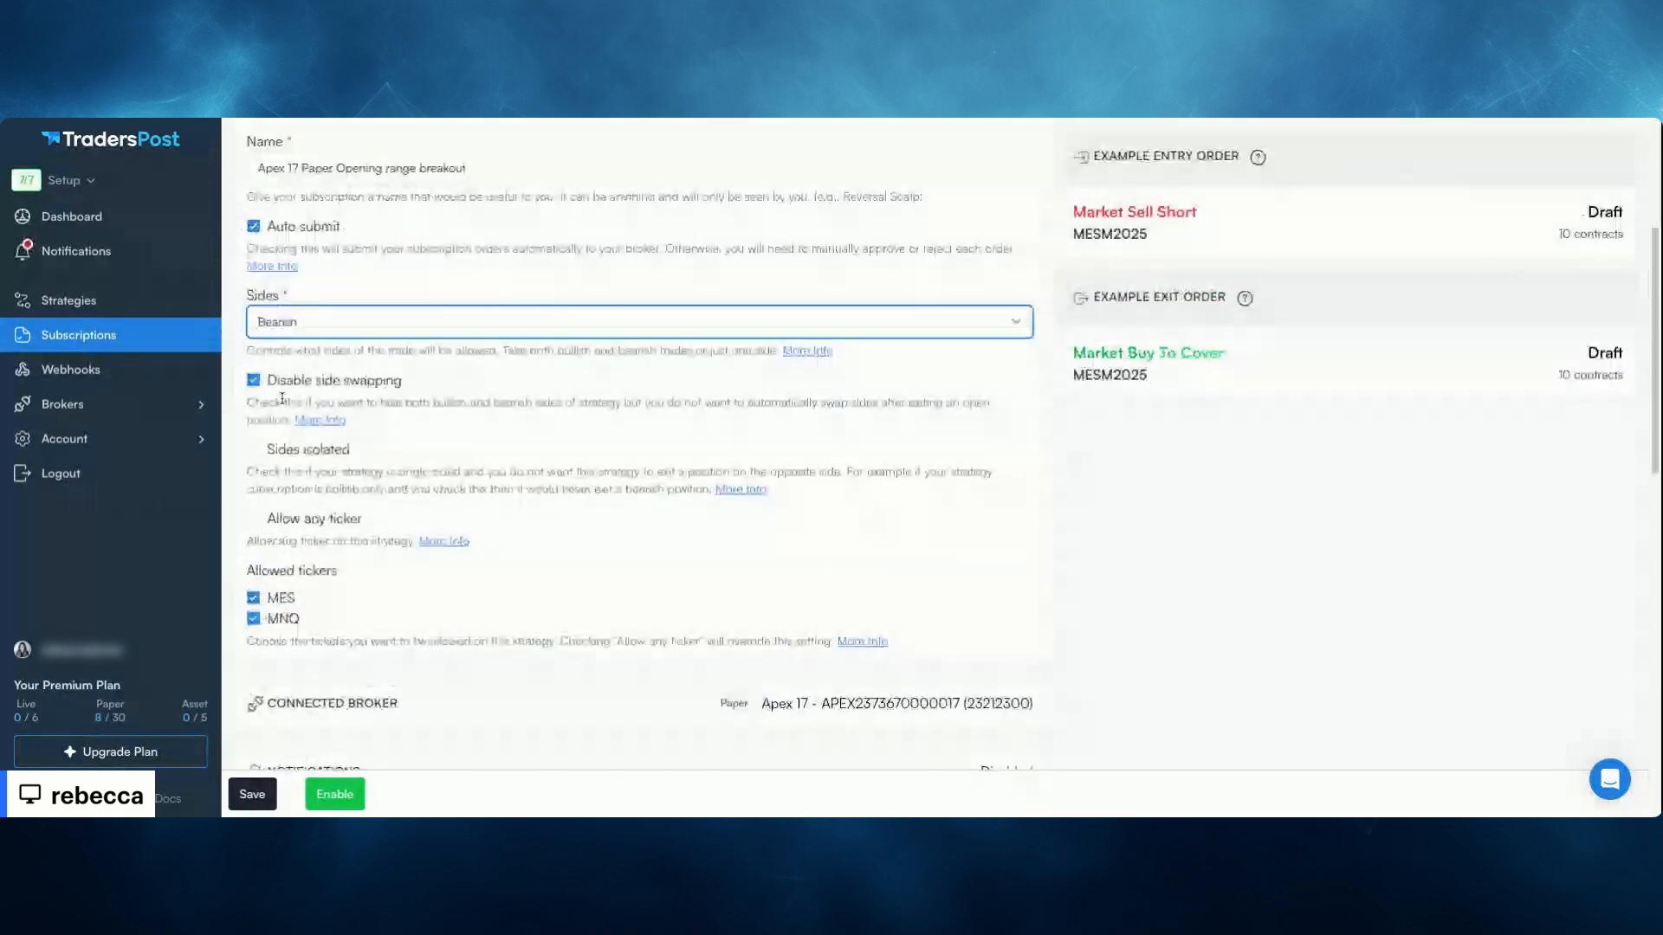
click(252, 380)
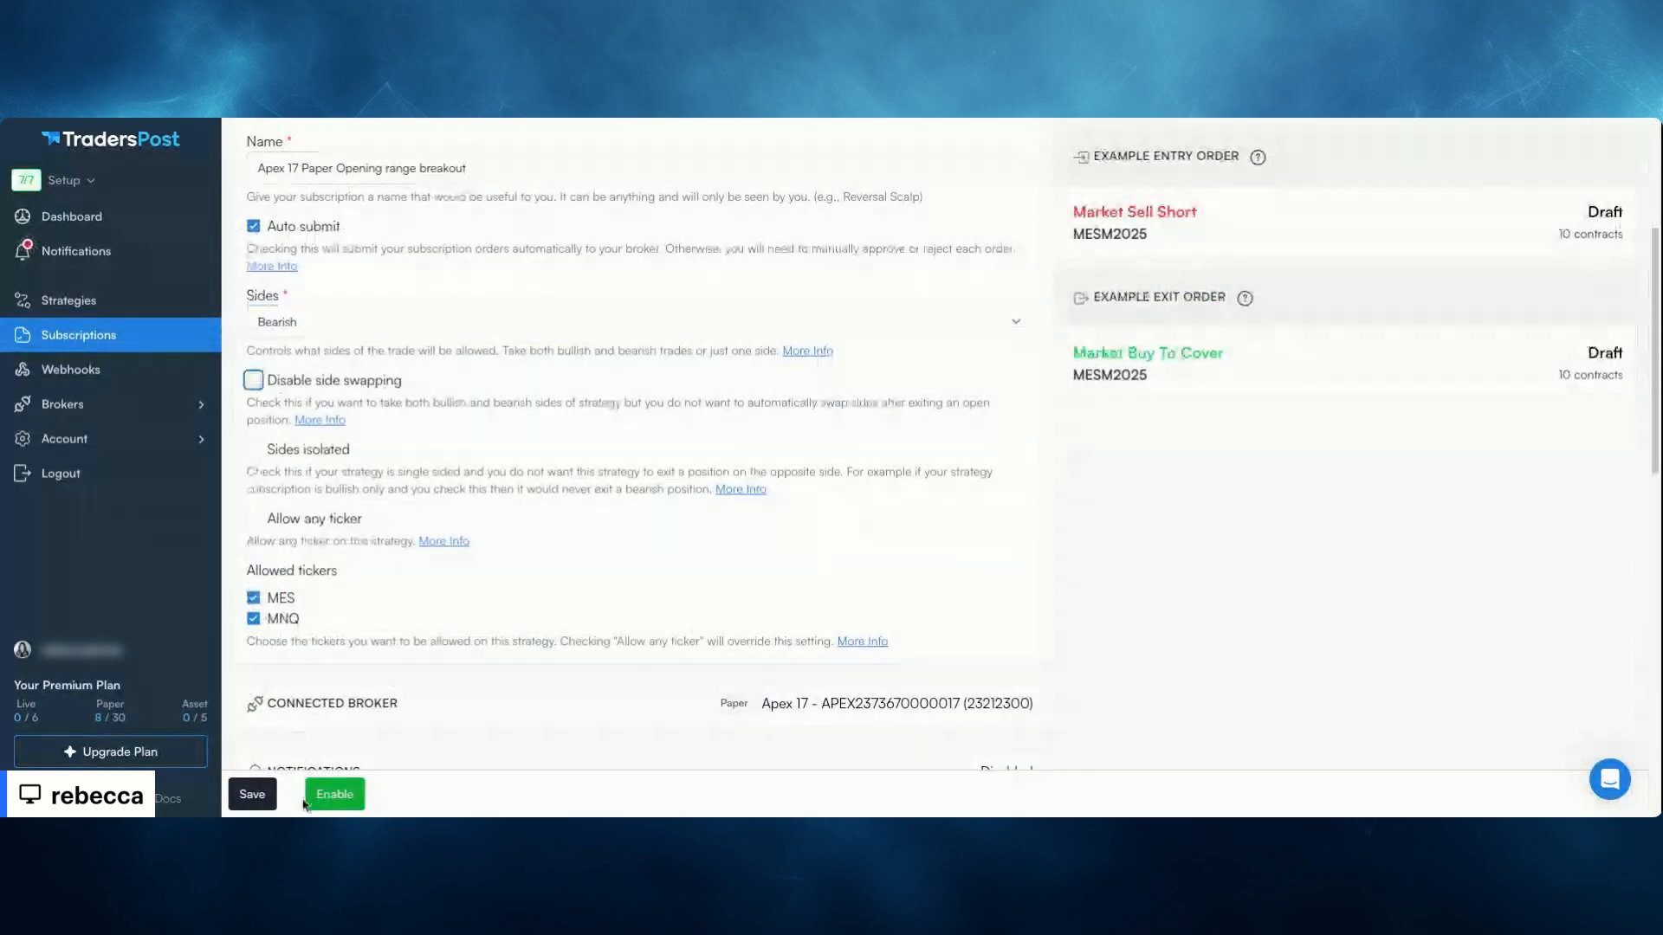
click(335, 796)
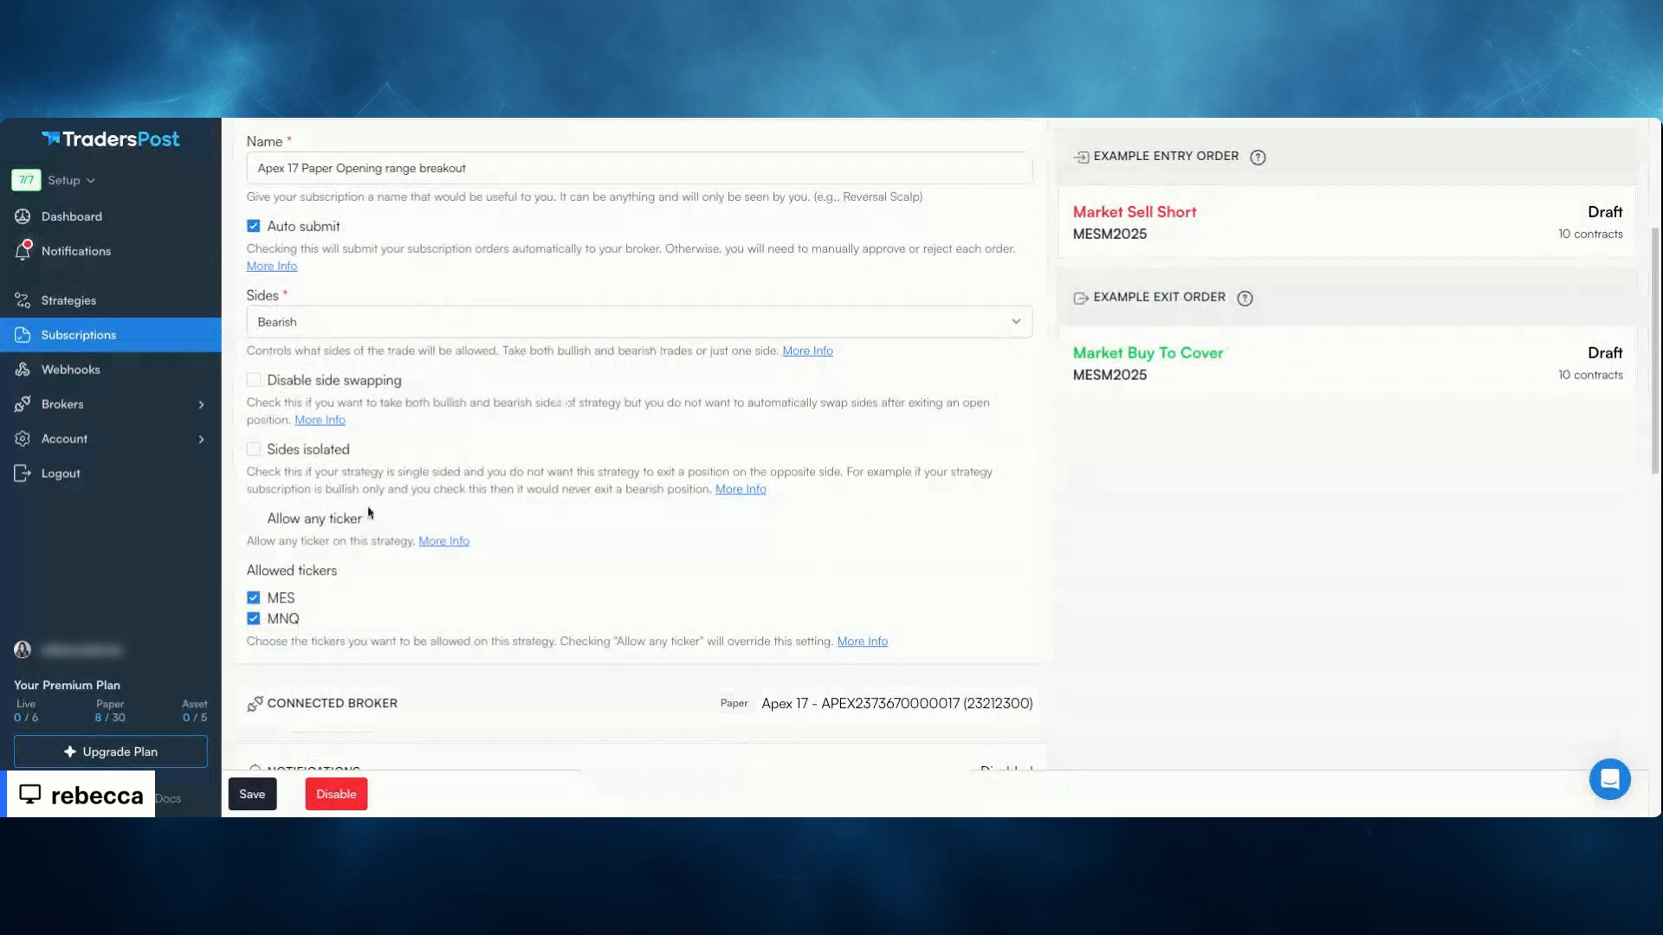
click(73, 346)
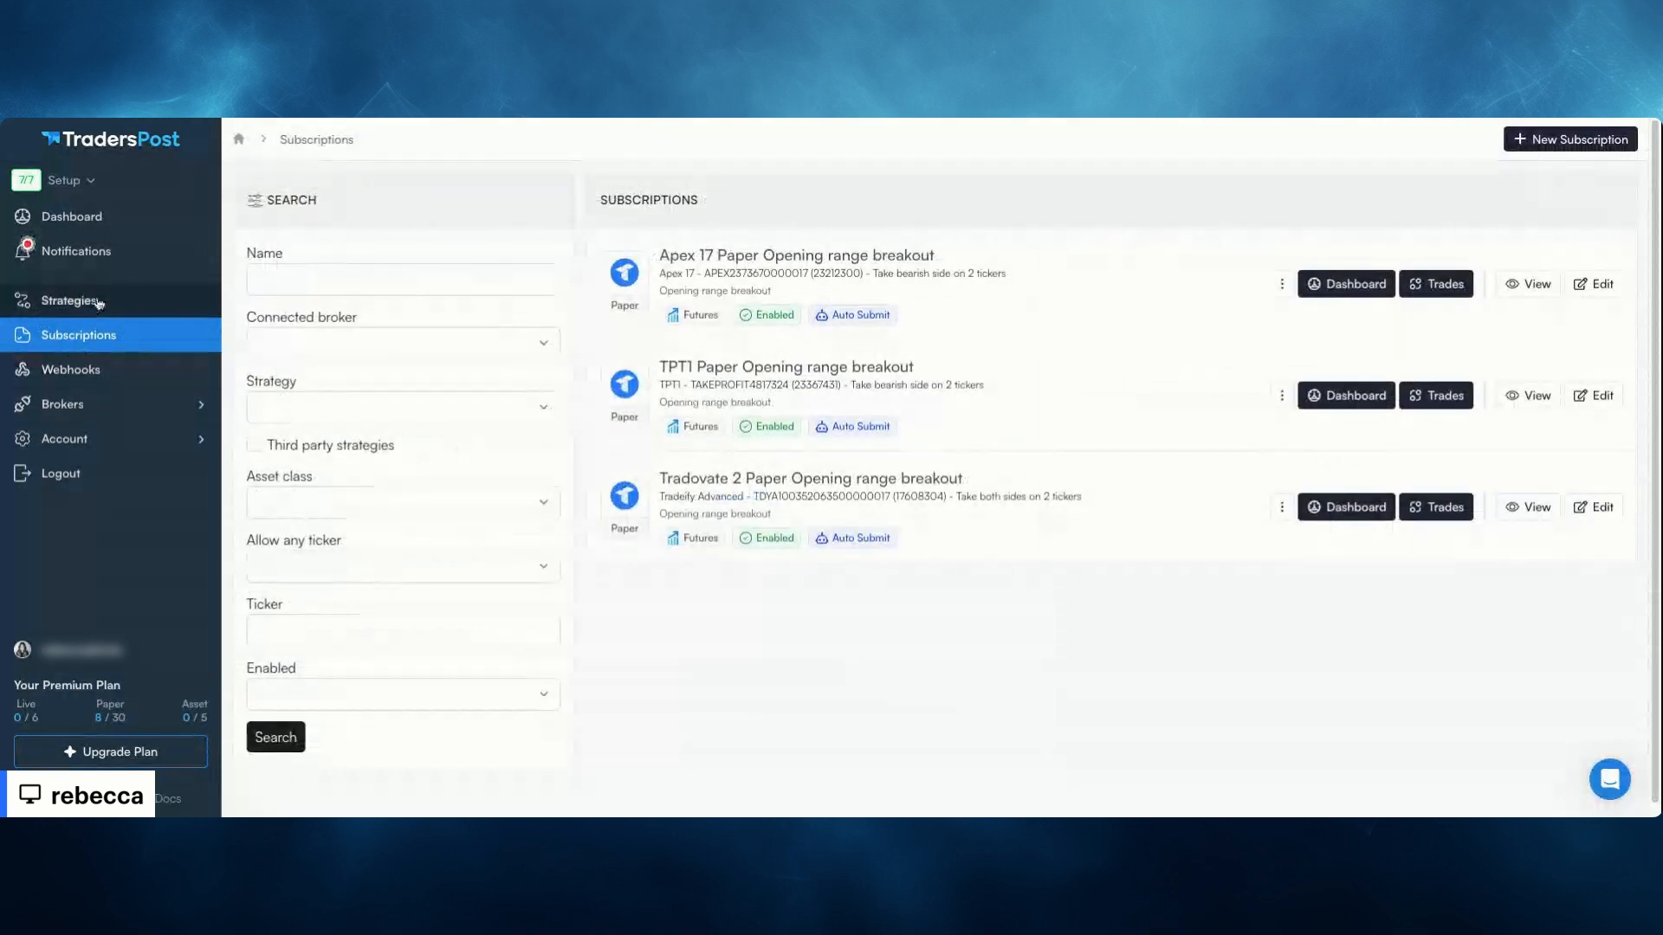
Create a subscription to the Opening range breakout strategy for the Apex 20 paper broker
click(99, 303)
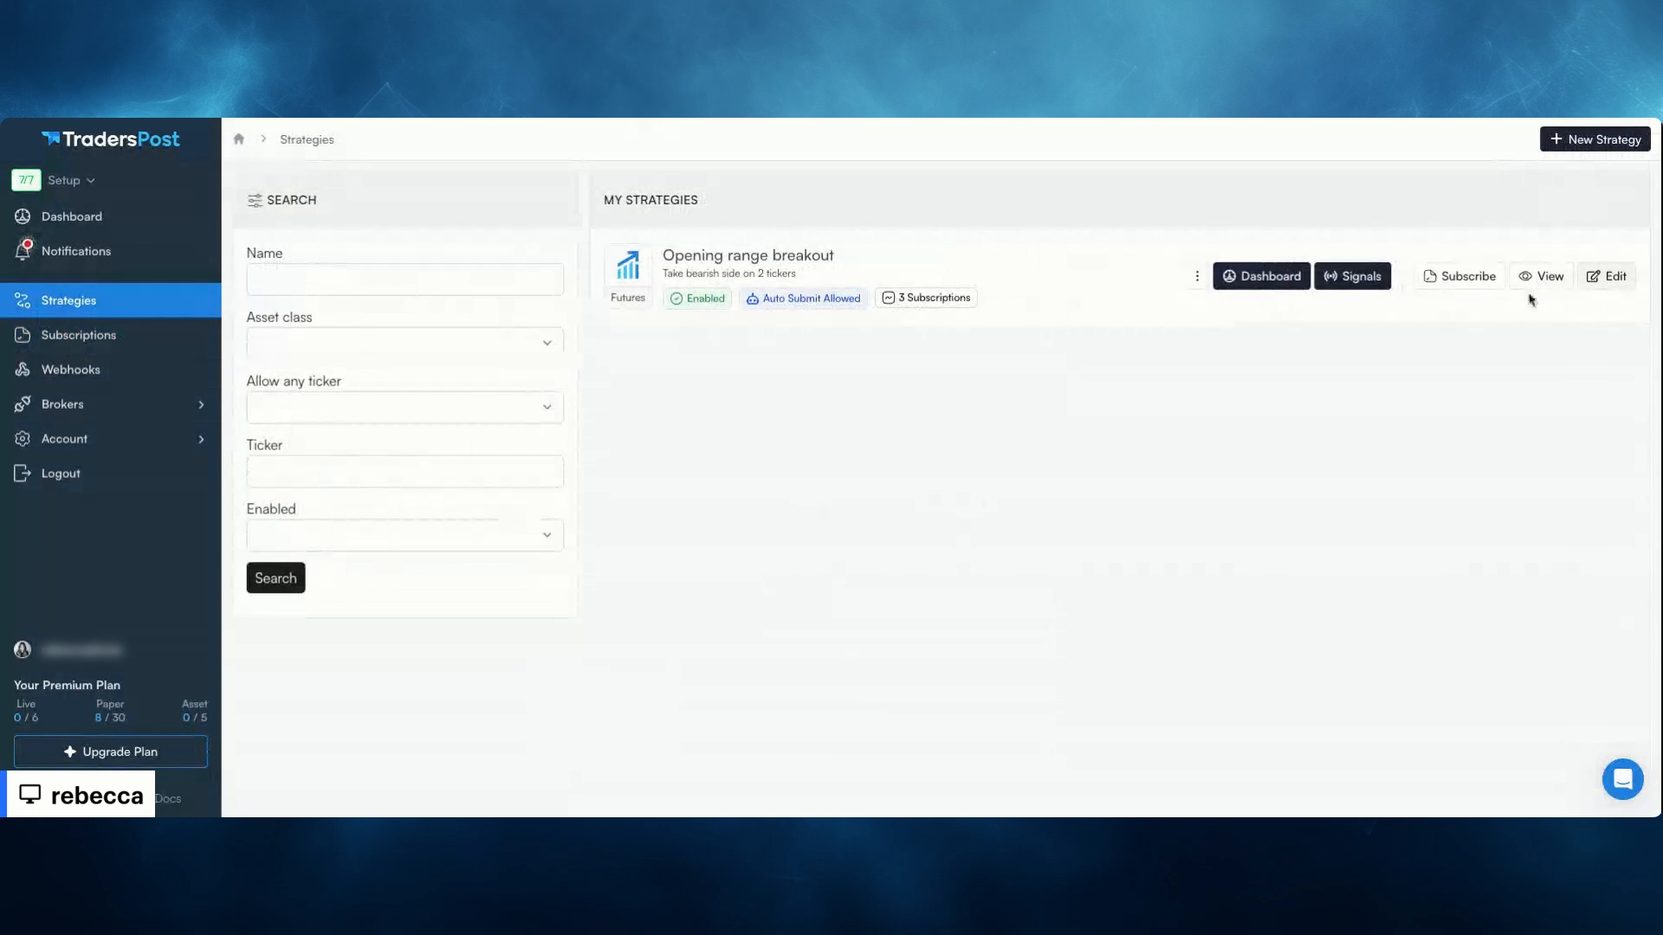
click(1460, 279)
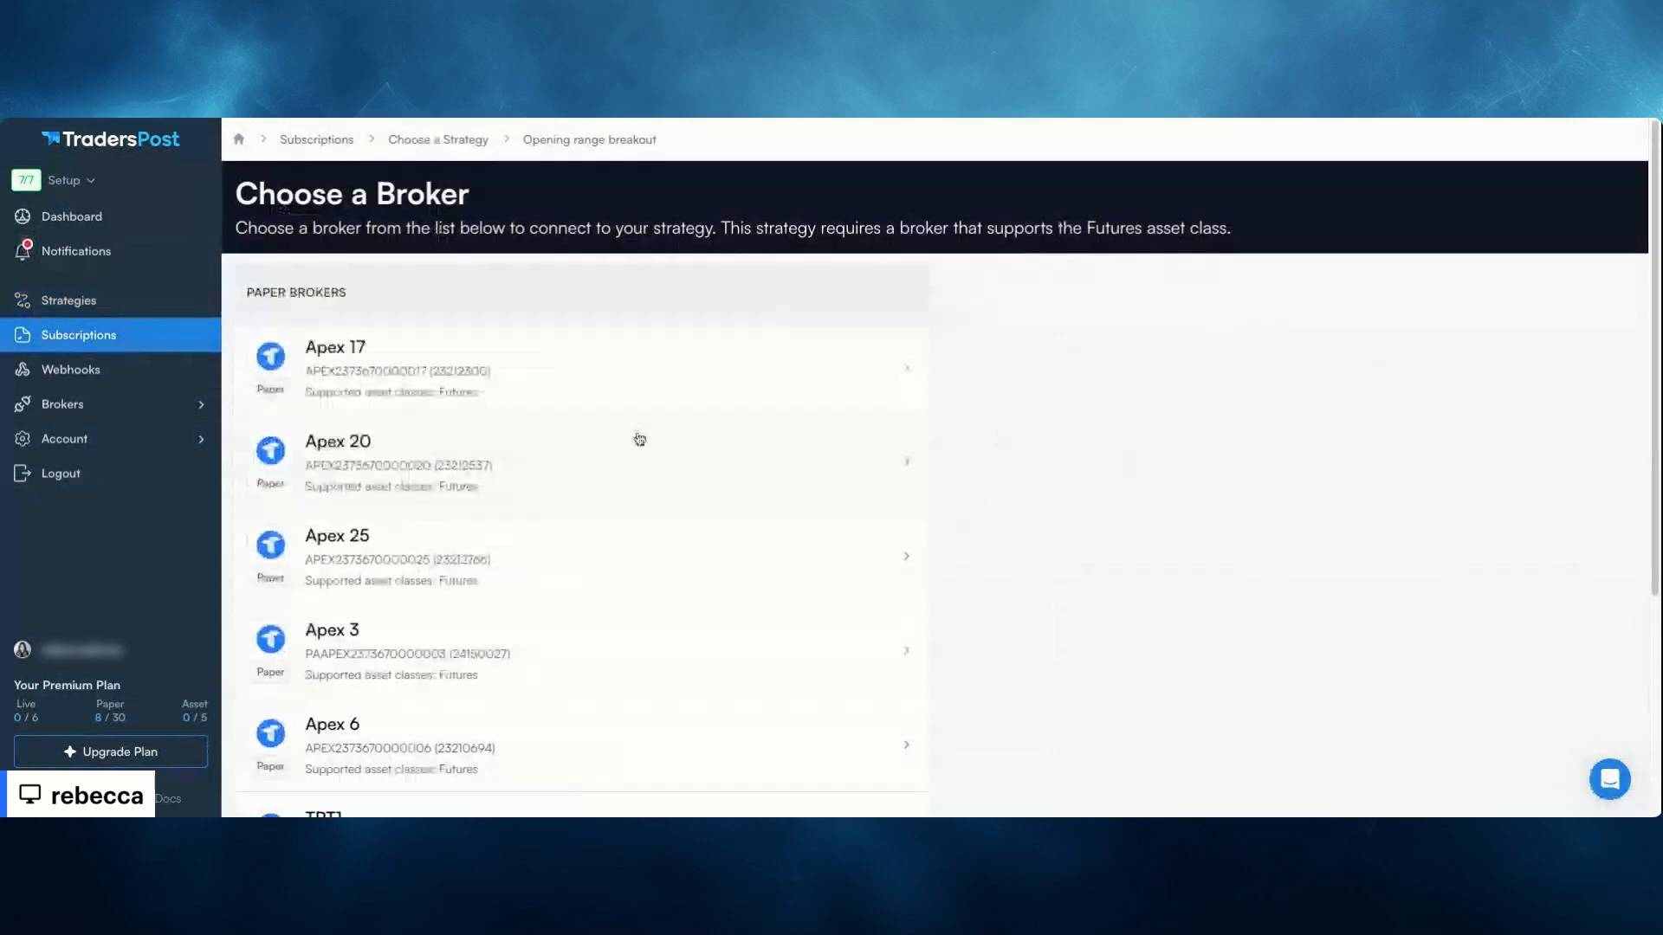
click(486, 474)
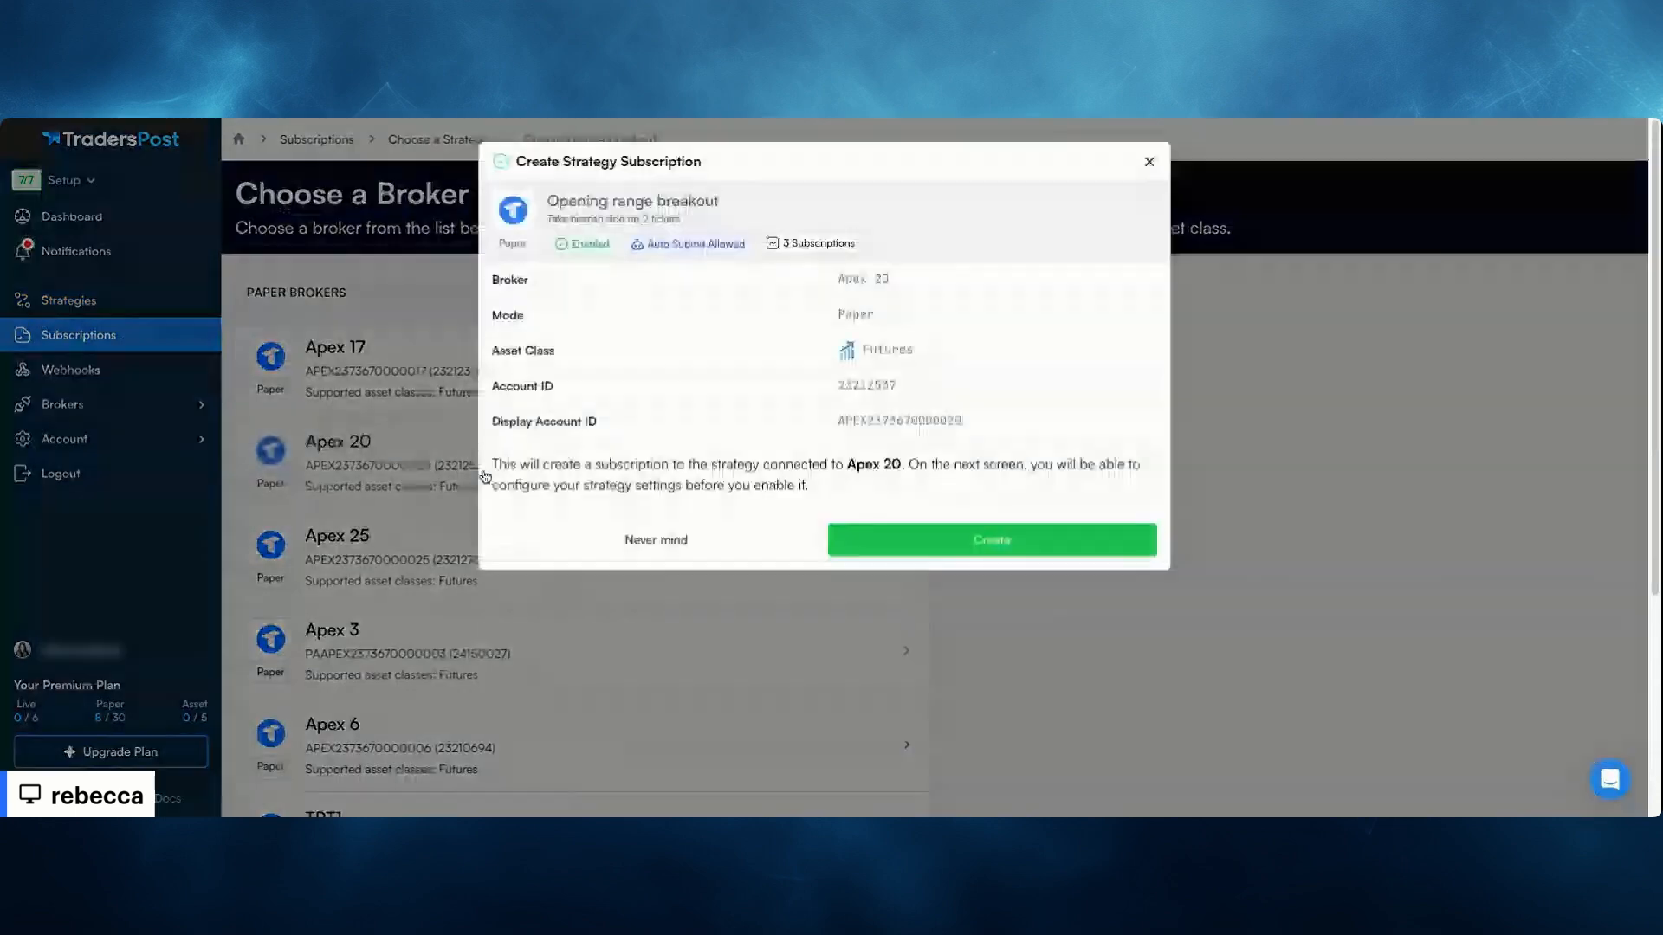
click(1078, 541)
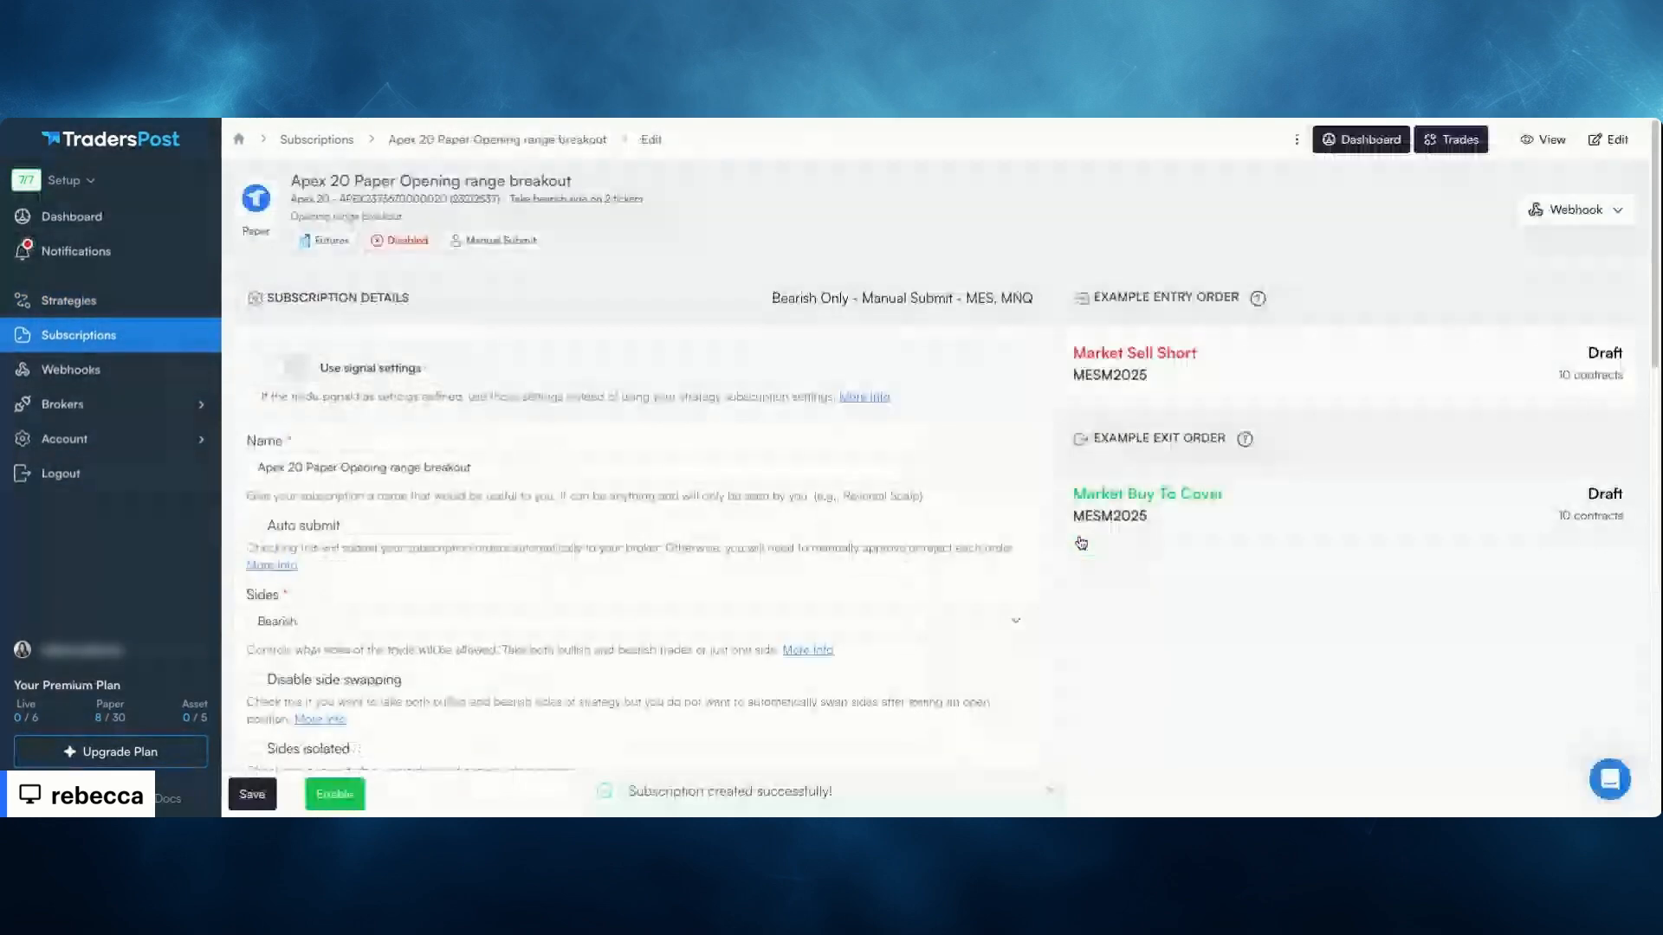
Turn on Auto submit for the Apex 20 subscription and enable the subscription
click(254, 525)
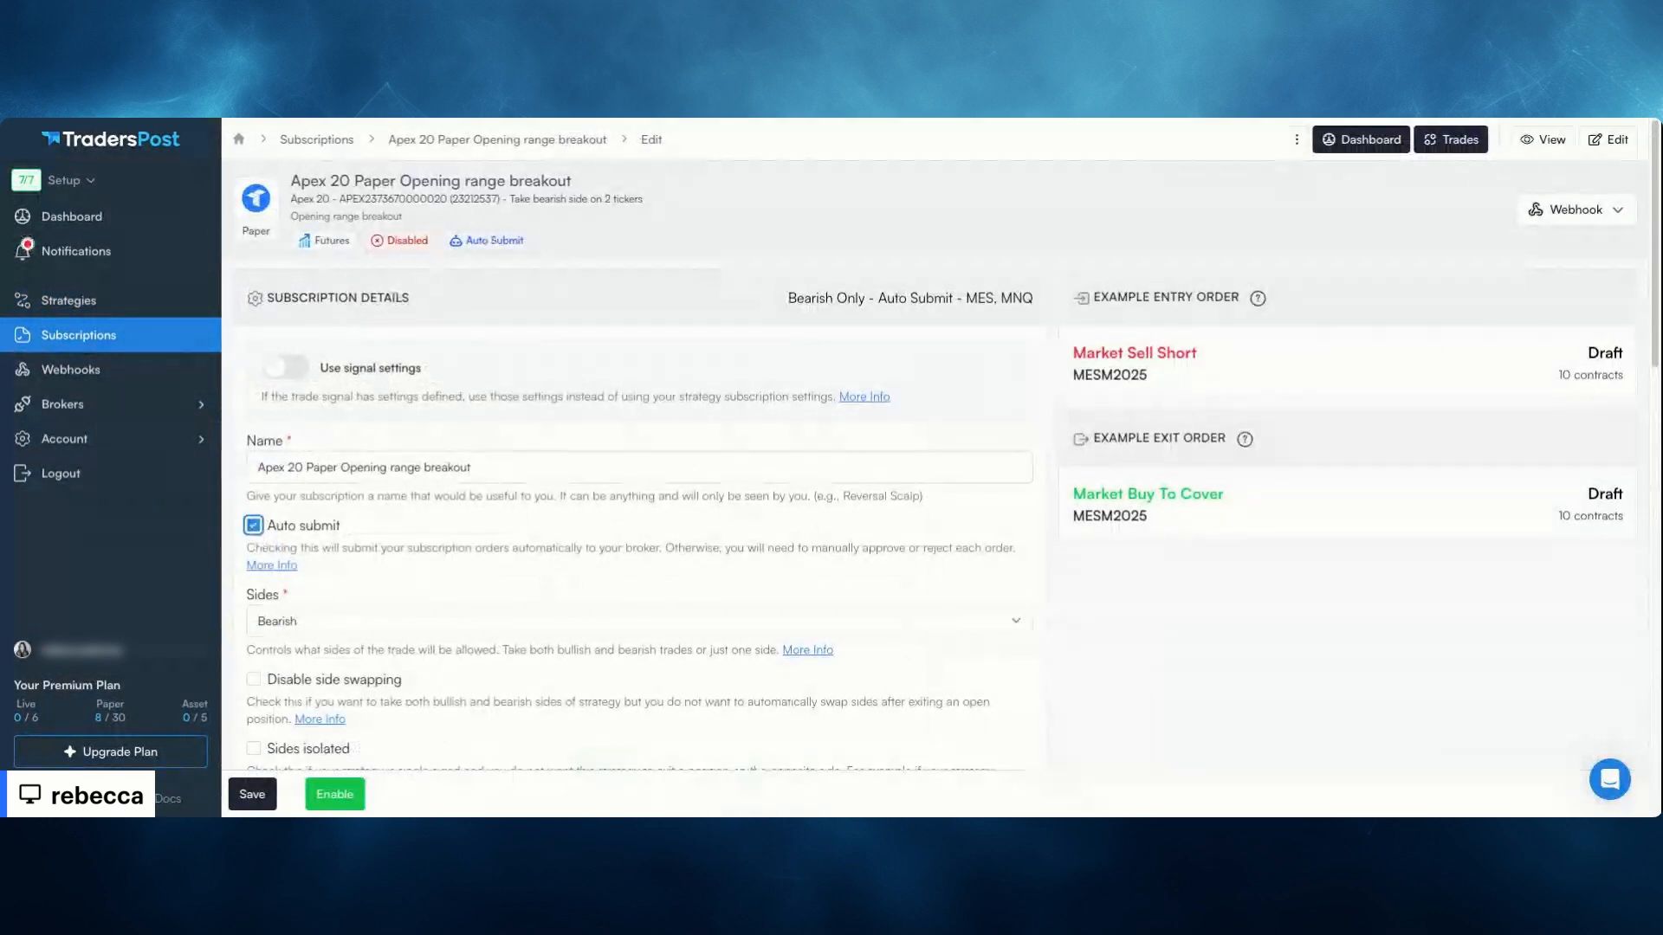
scroll(808, 537, down, 1)
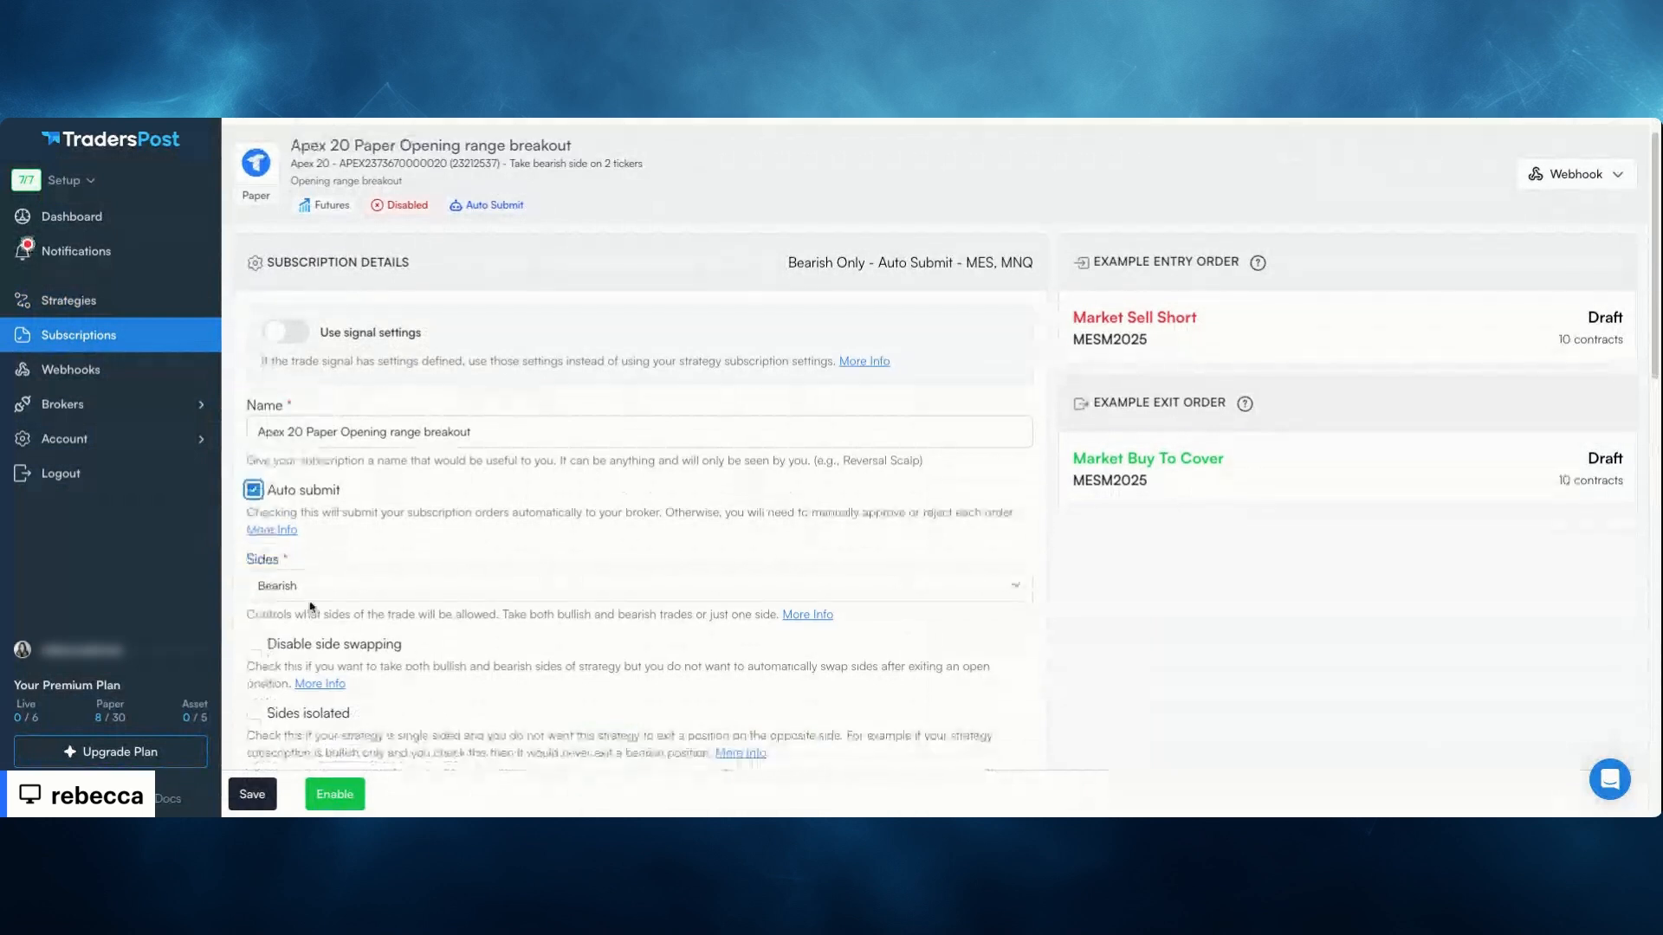
scroll(311, 606, down, 3)
scroll(312, 606, up, 4)
click(334, 794)
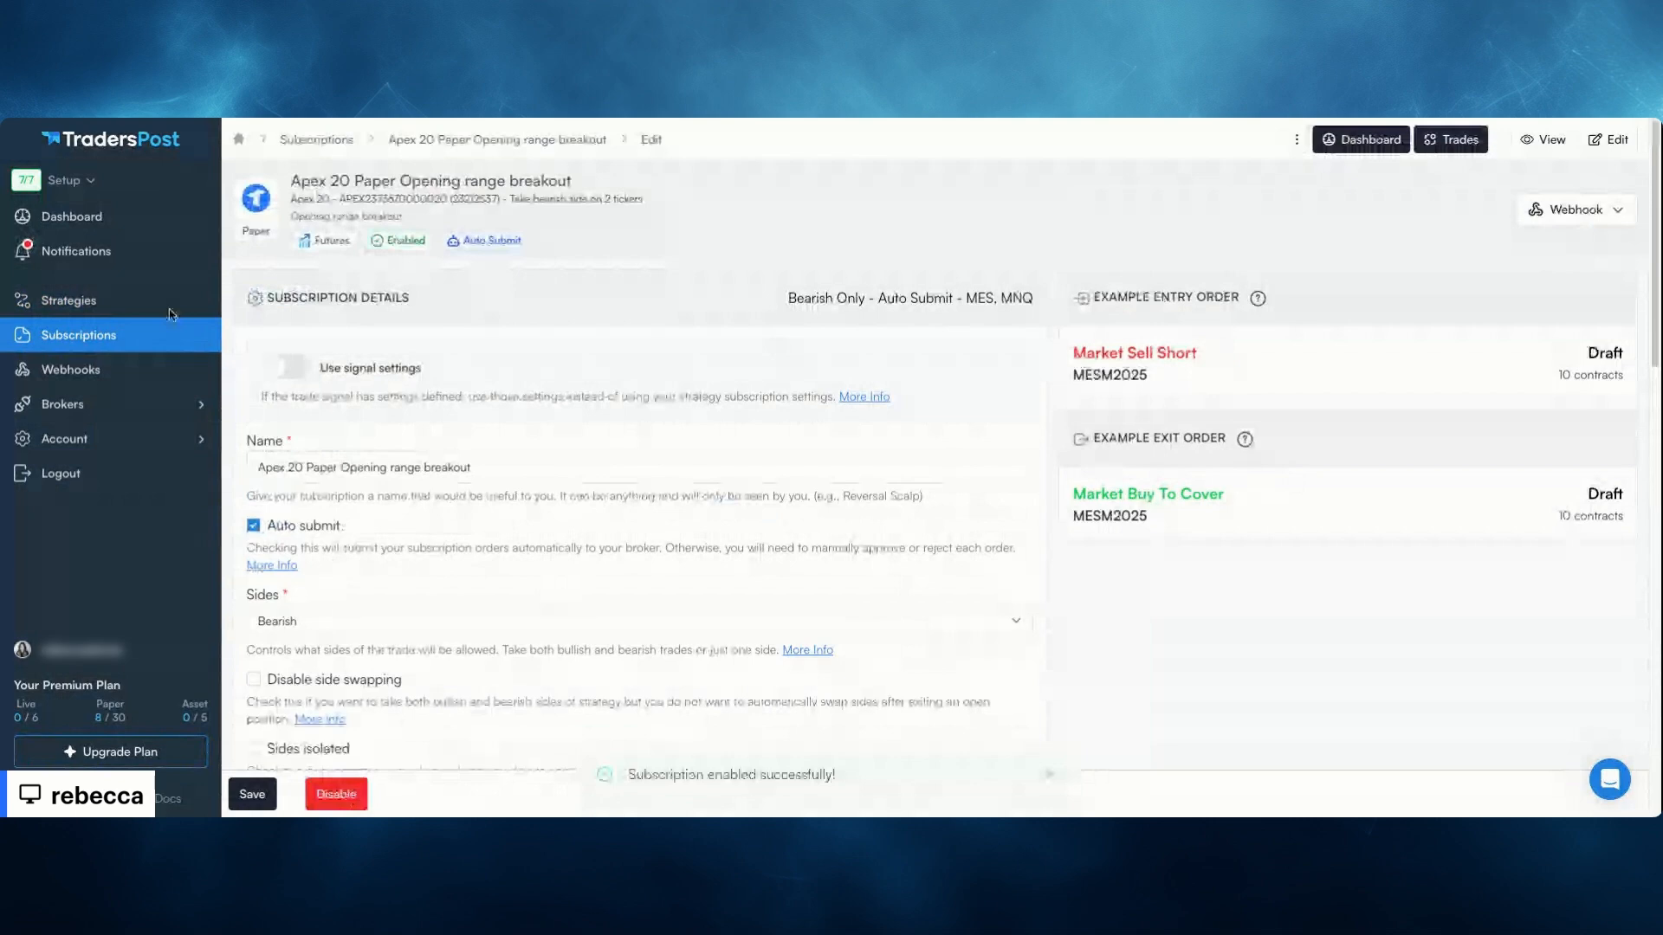
Subscribe the Apex 25 paper broker to the Opening range breakout strategy and enable the subscription with Auto submit on
click(104, 300)
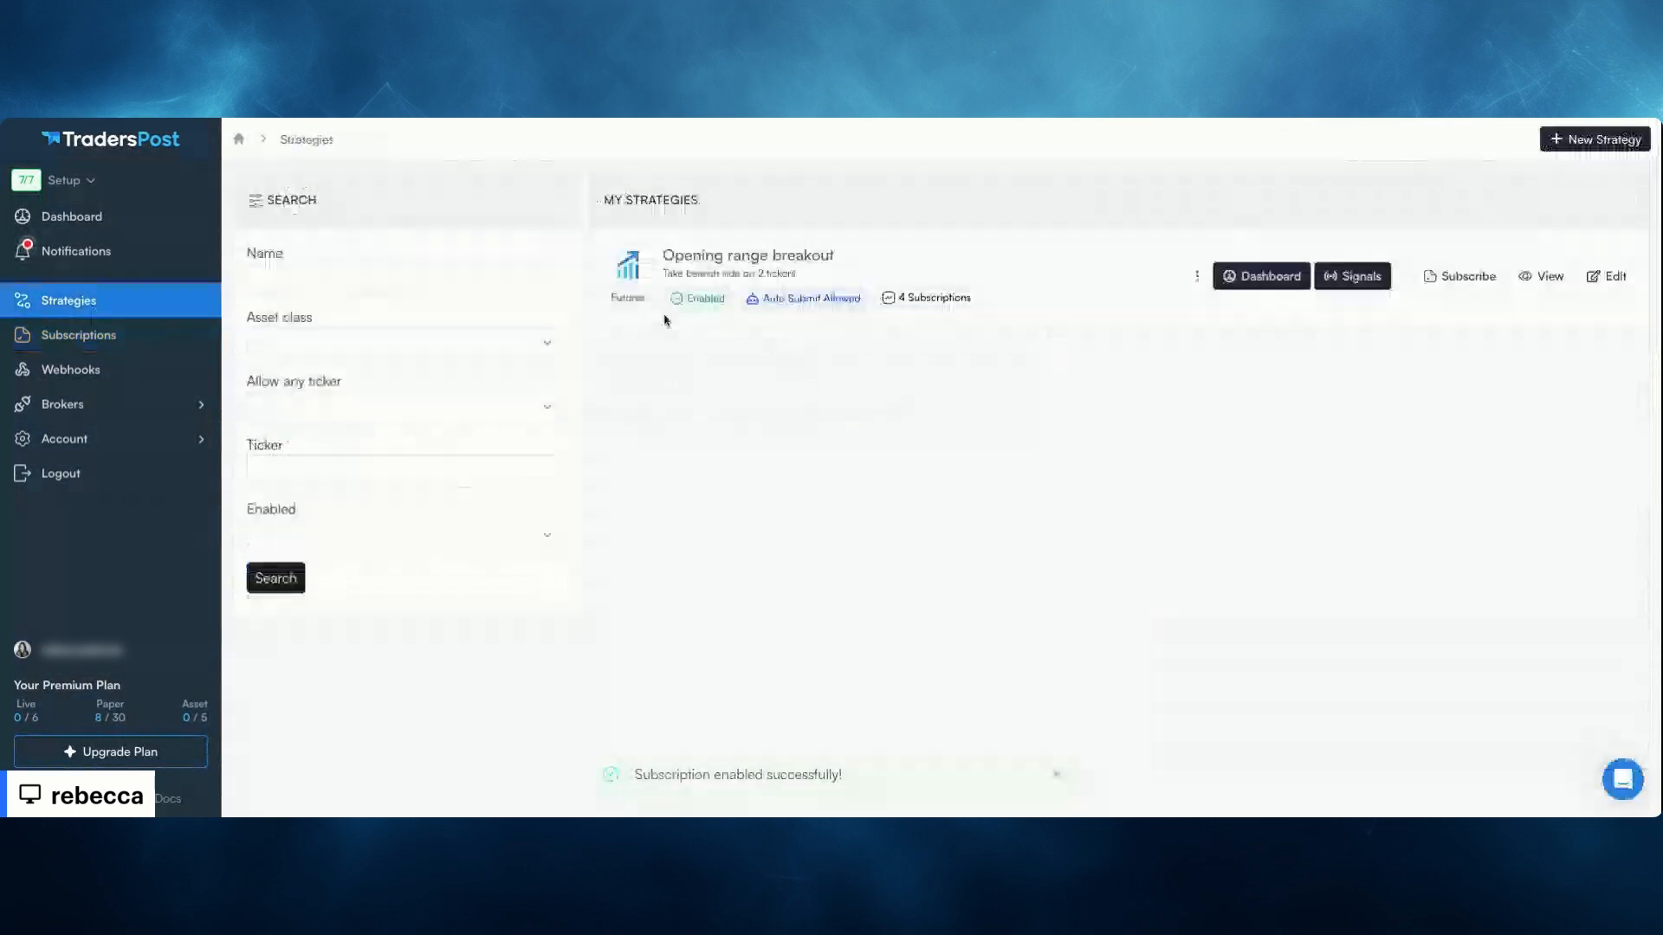
click(1468, 276)
click(414, 593)
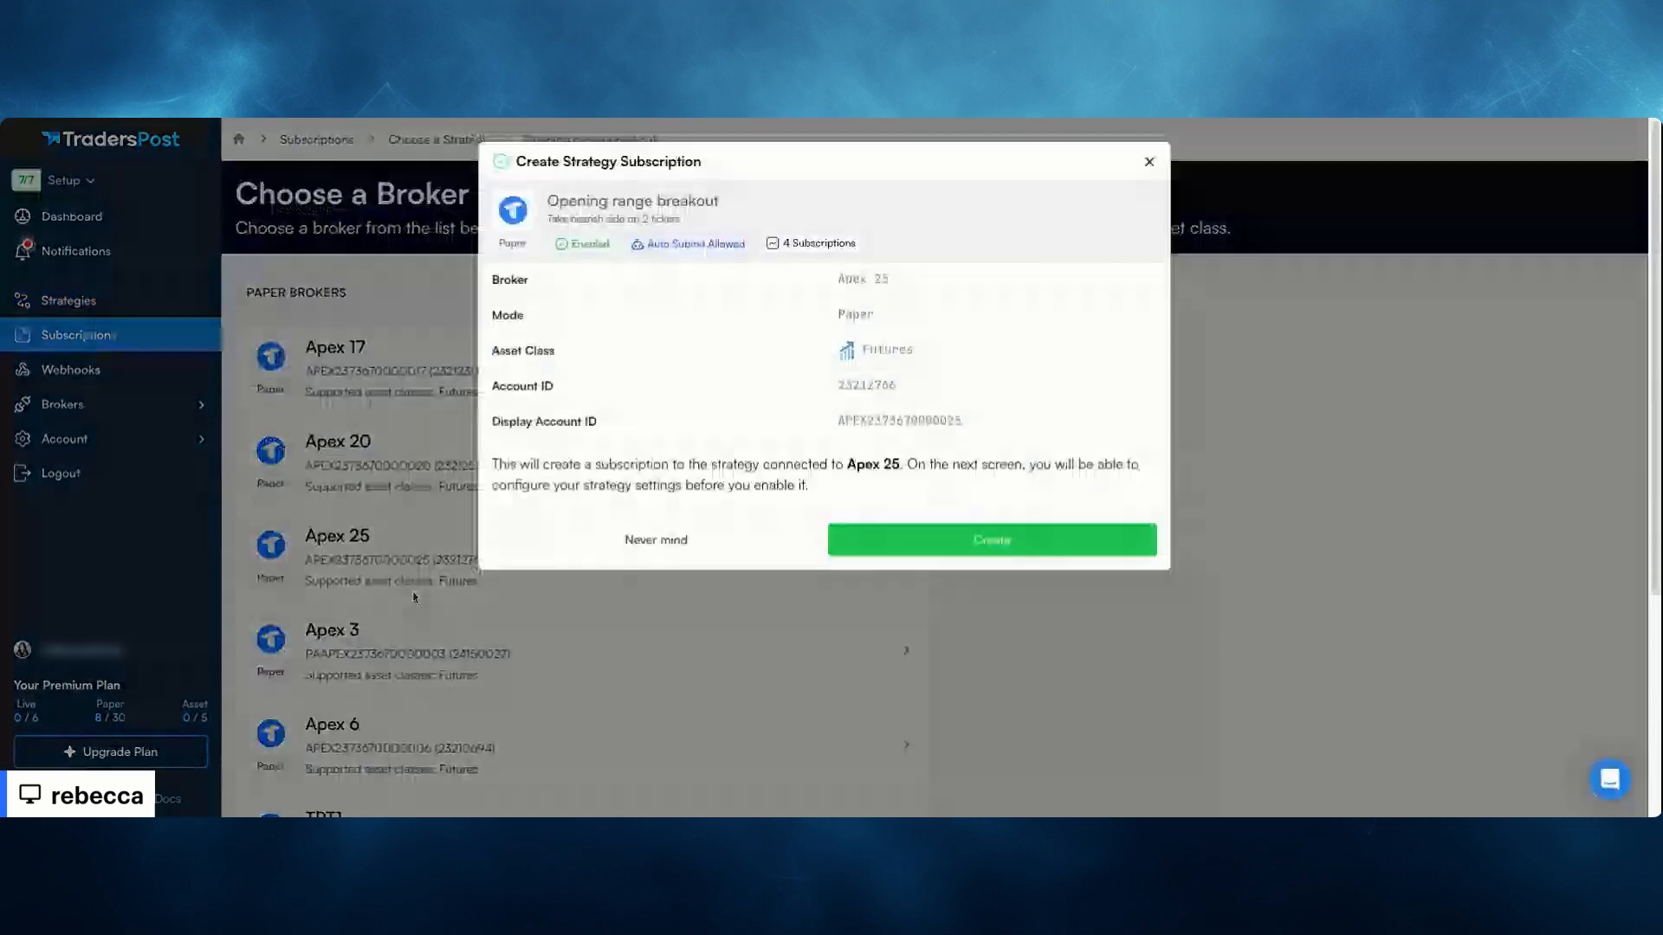
key(Return)
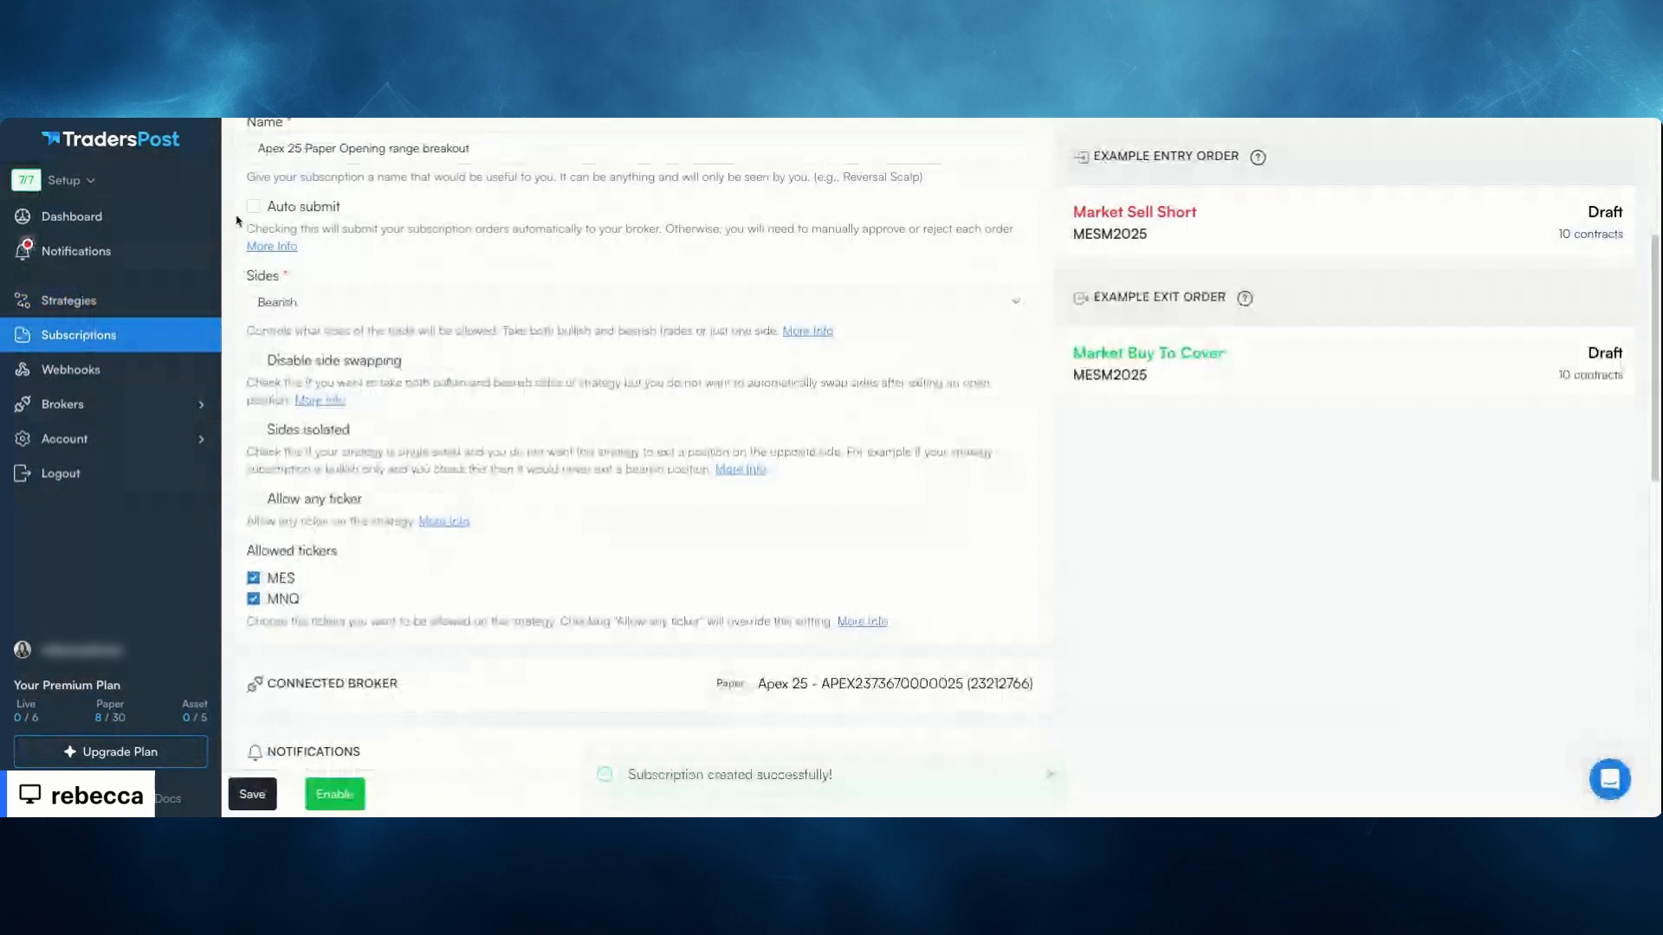
click(252, 206)
click(346, 791)
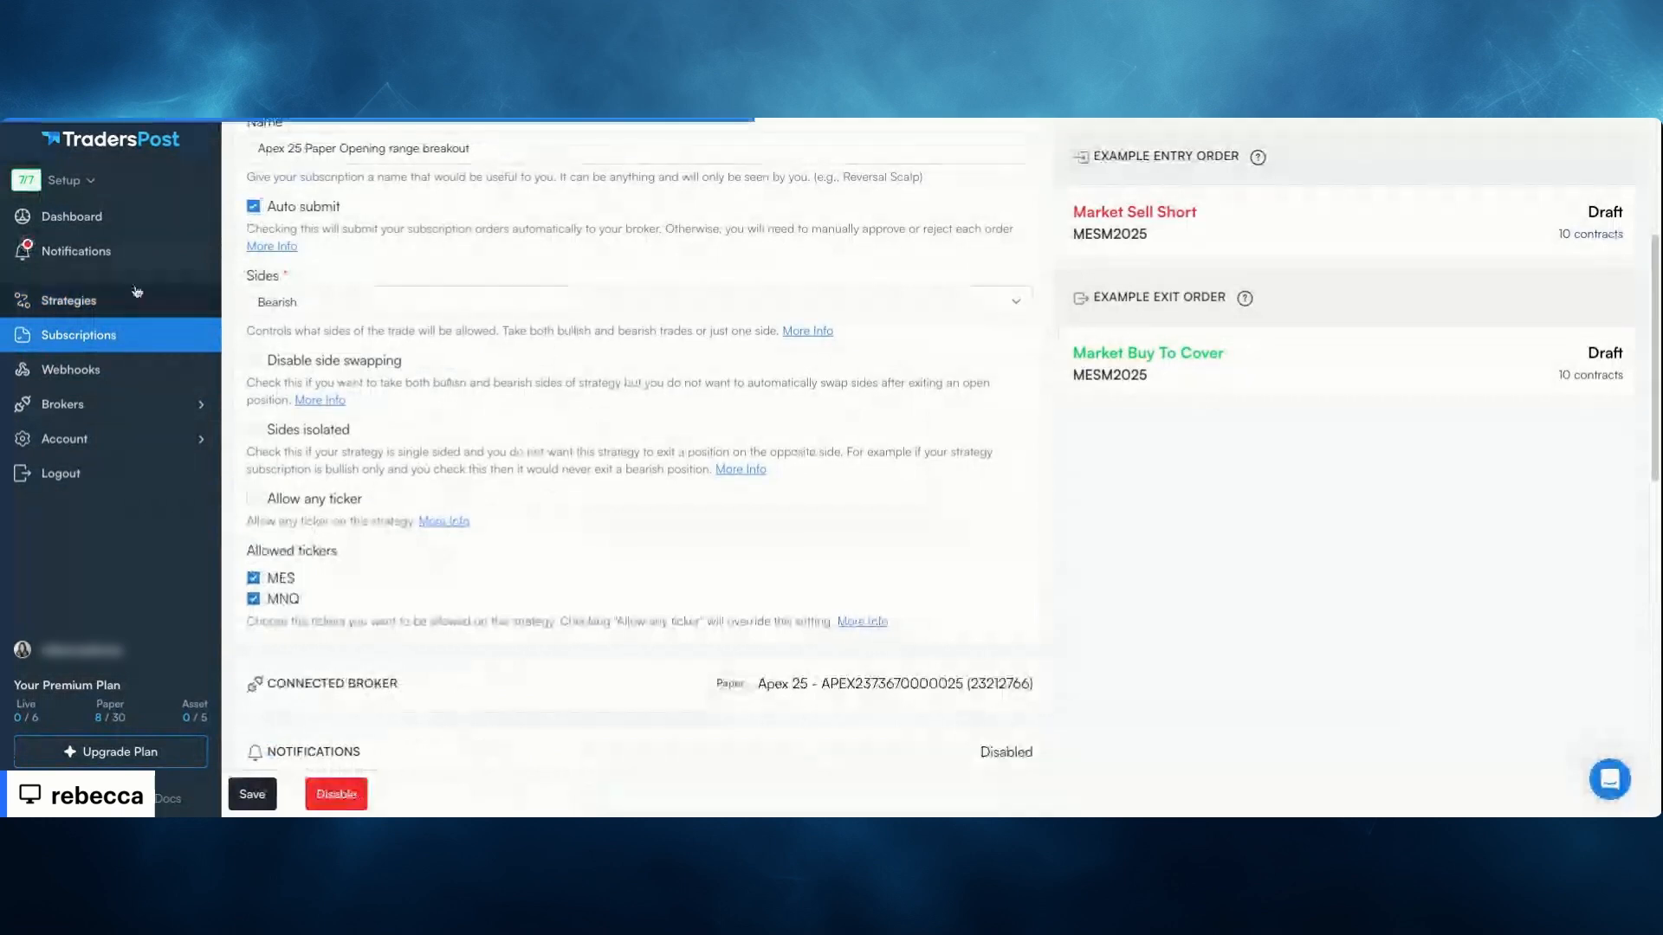
Subscribe the Apex 3 paper broker to the Opening range breakout strategy and enable the subscription with Auto submit on
click(108, 302)
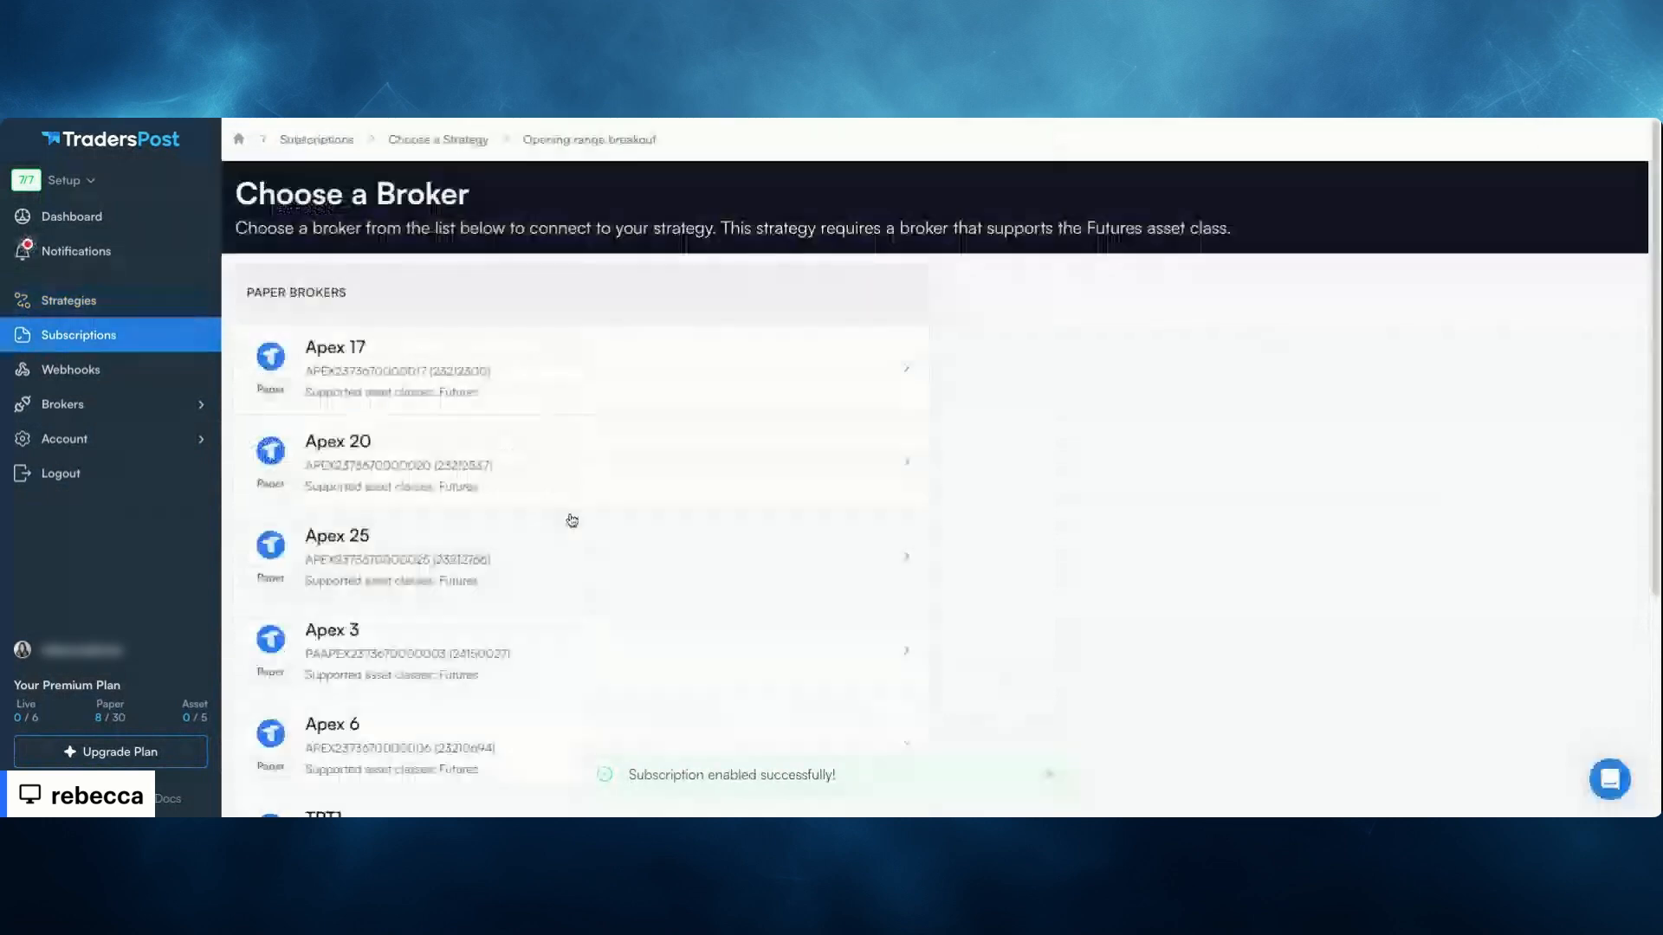
scroll(572, 520, down, 2)
click(454, 529)
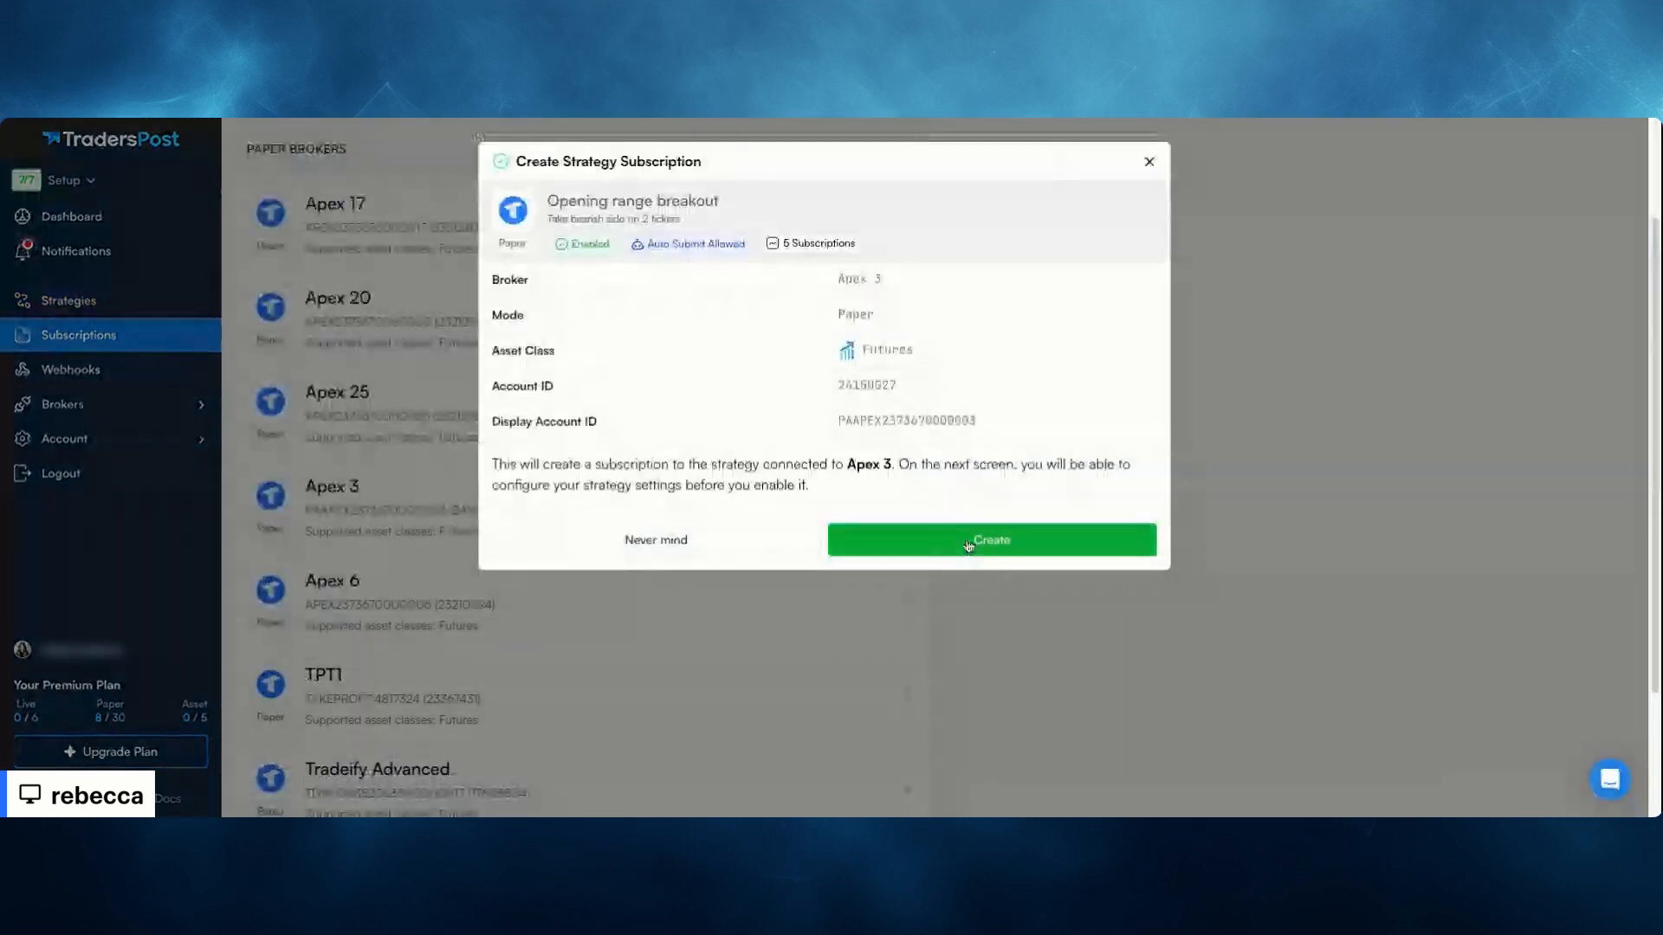
click(249, 540)
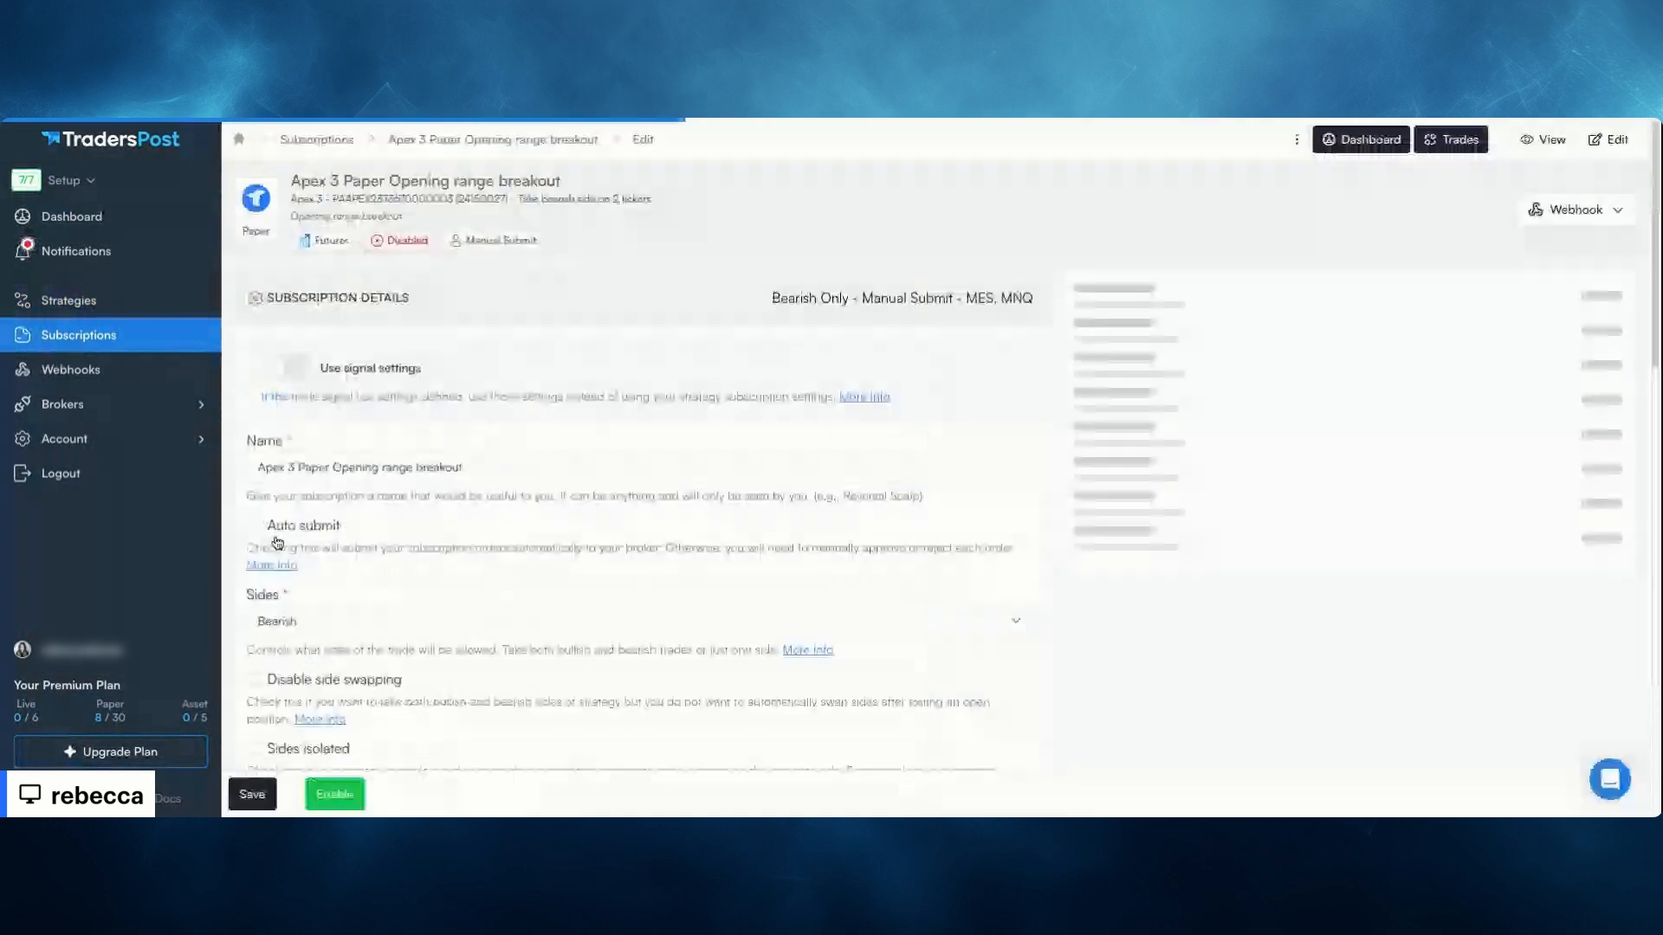
click(253, 525)
click(334, 793)
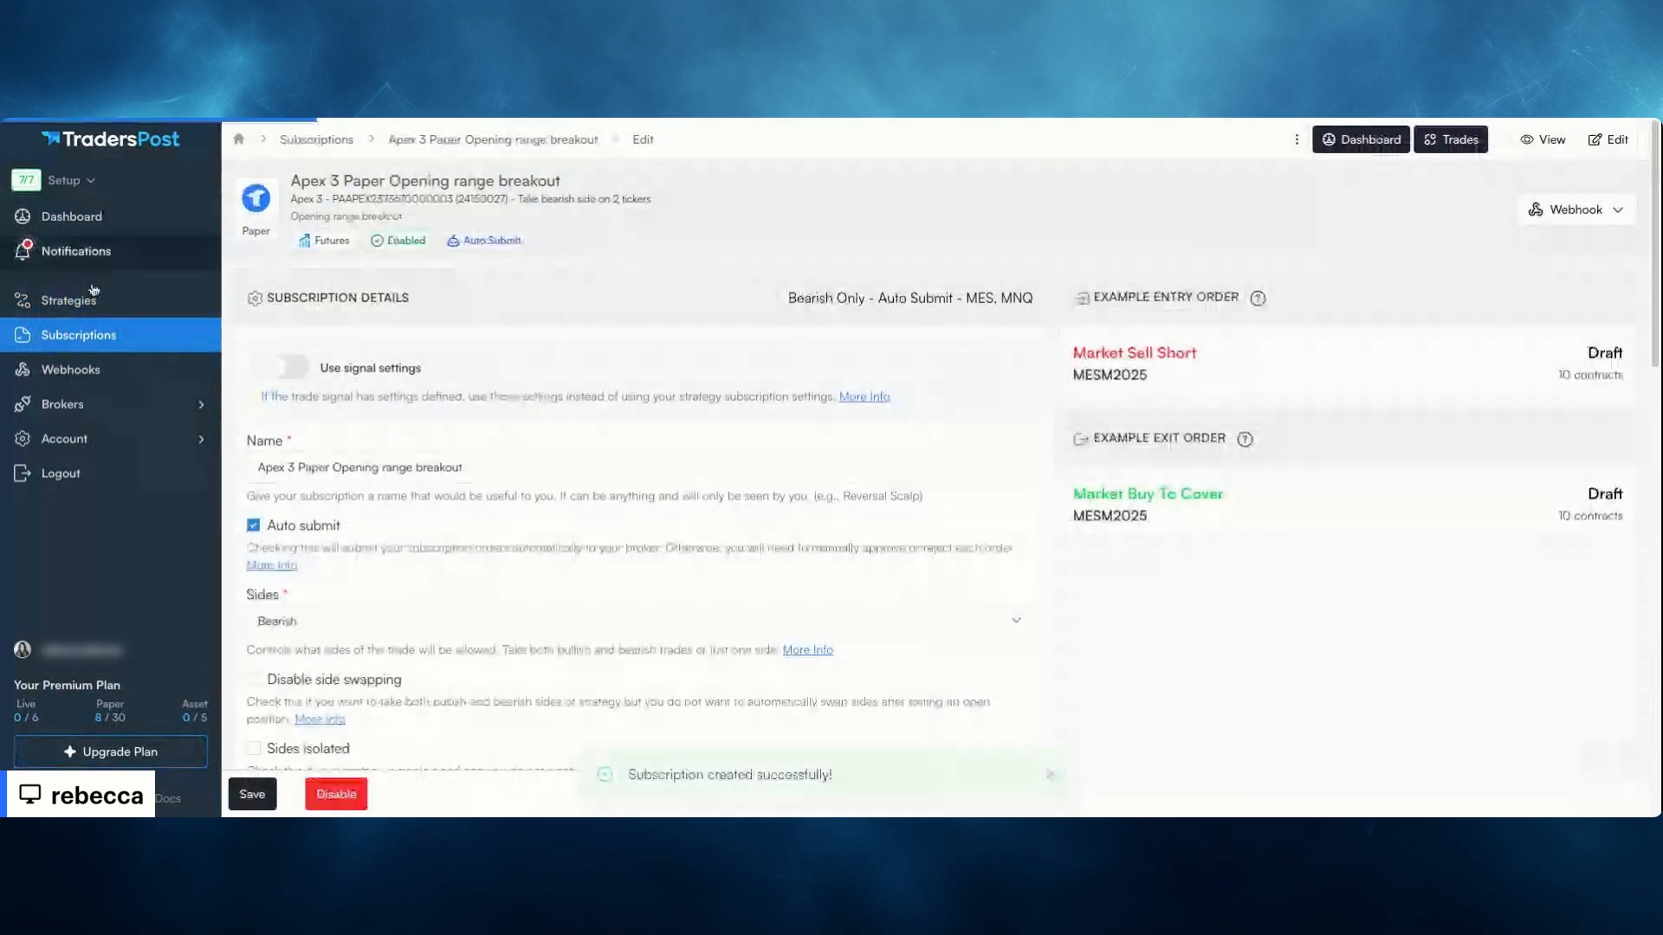
Subscribe the Apex 6 paper broker to the Opening range breakout strategy, enable it with Auto submit on and return to the strategies list
click(94, 316)
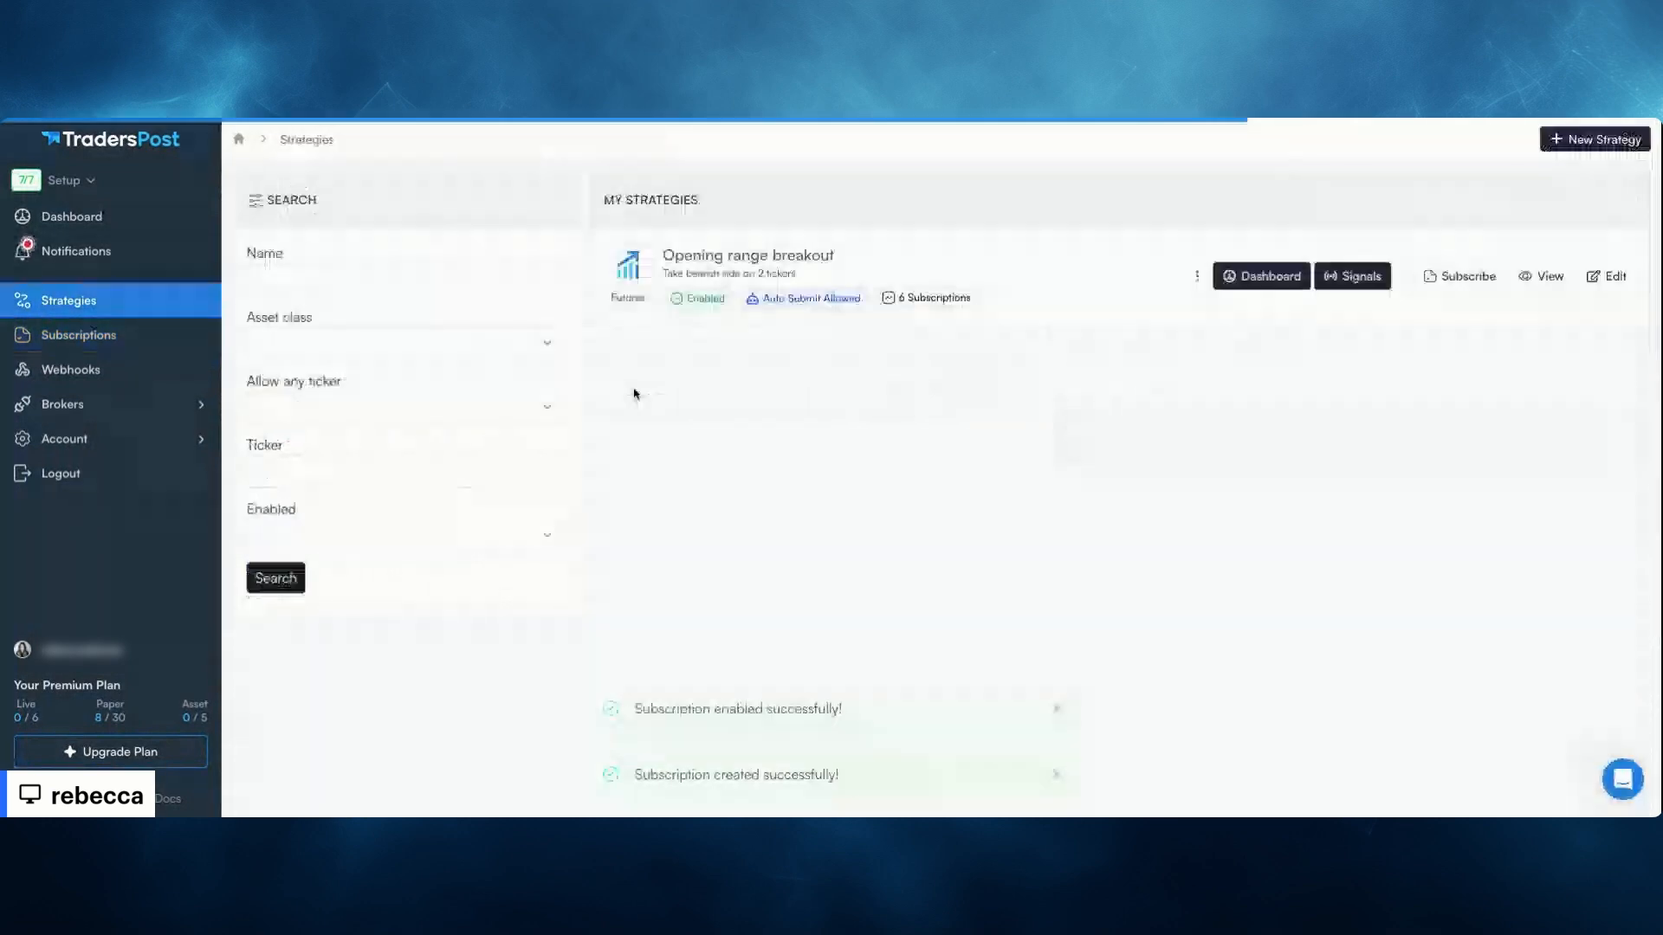
click(1467, 277)
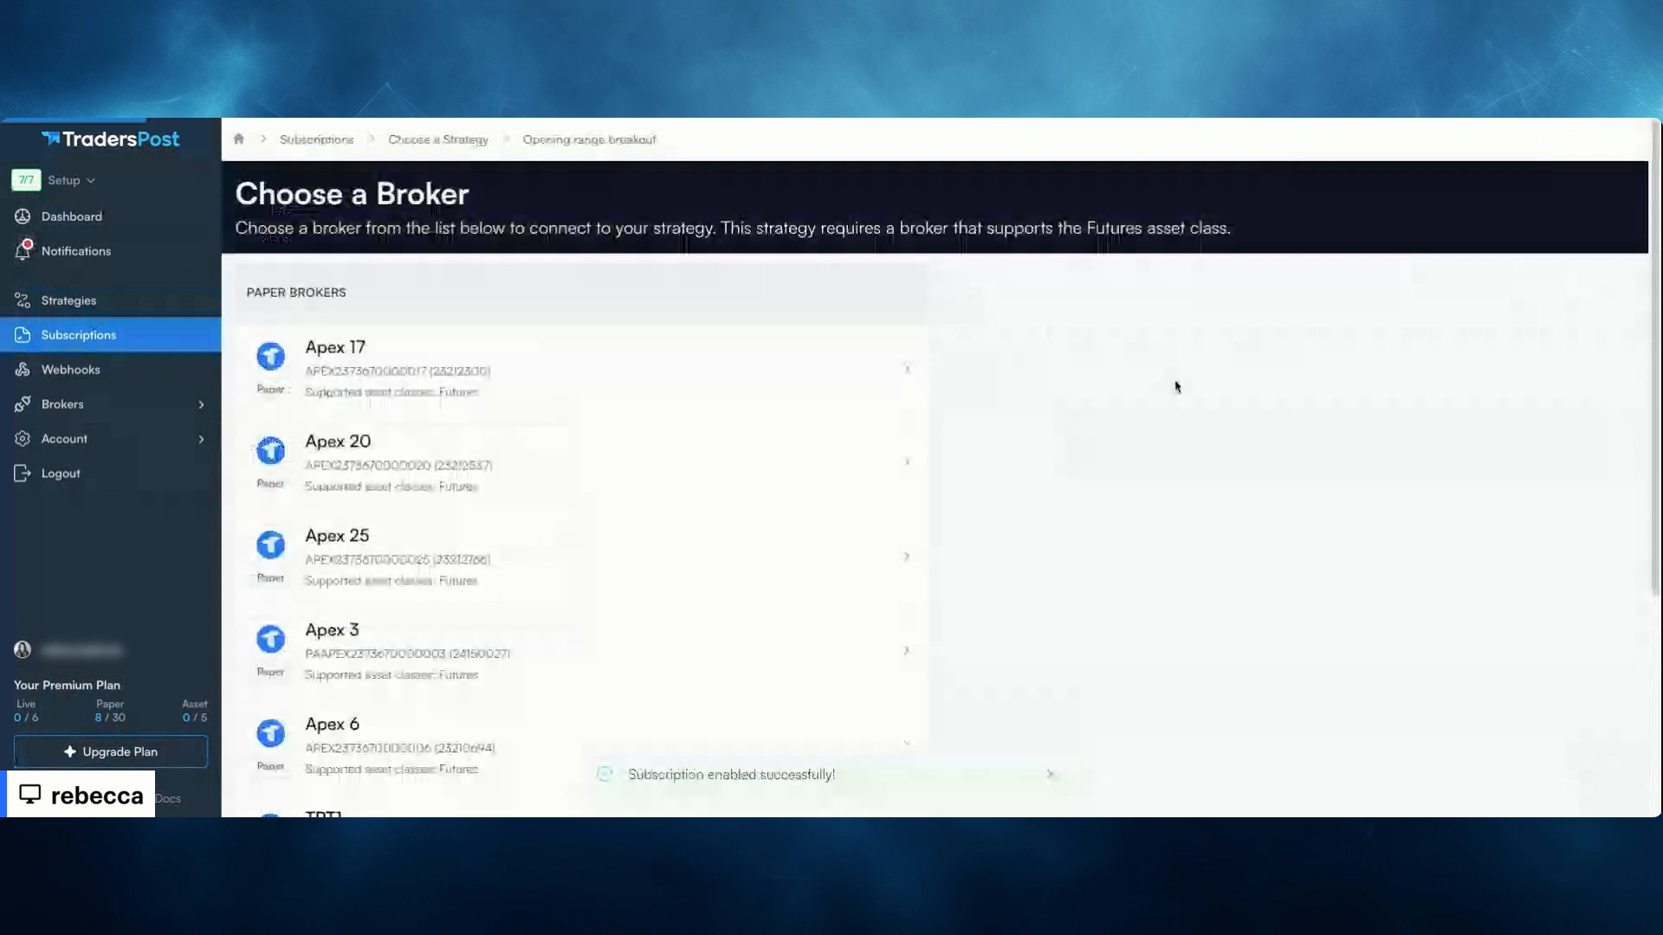
scroll(432, 555, down, 1)
click(572, 645)
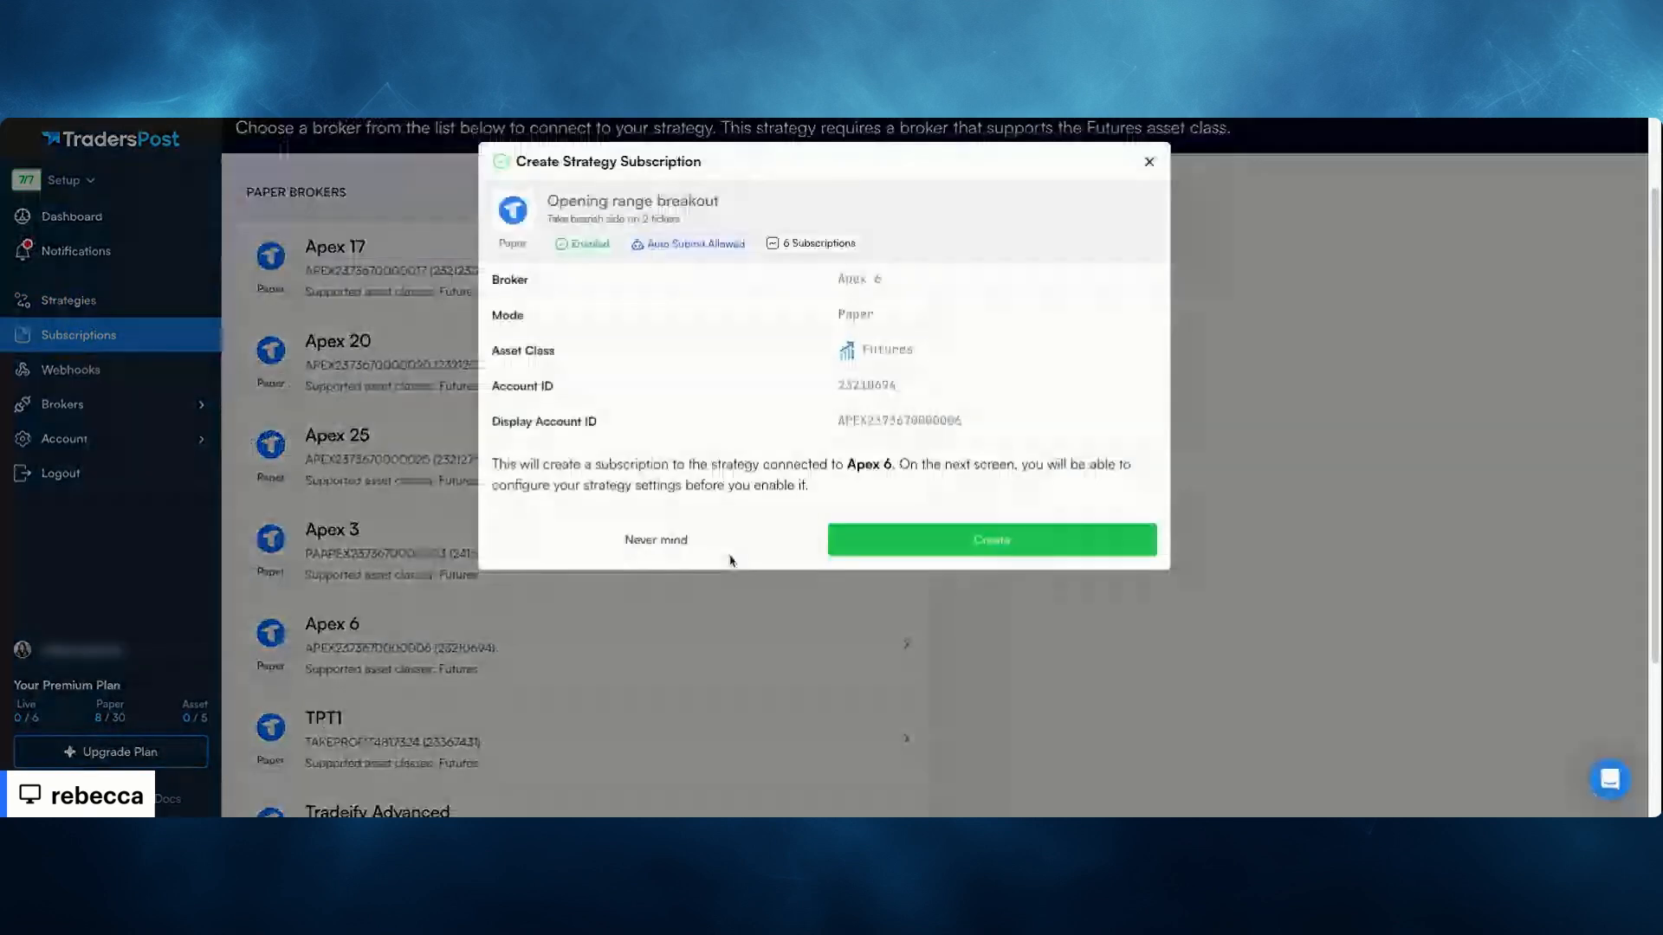
click(1036, 549)
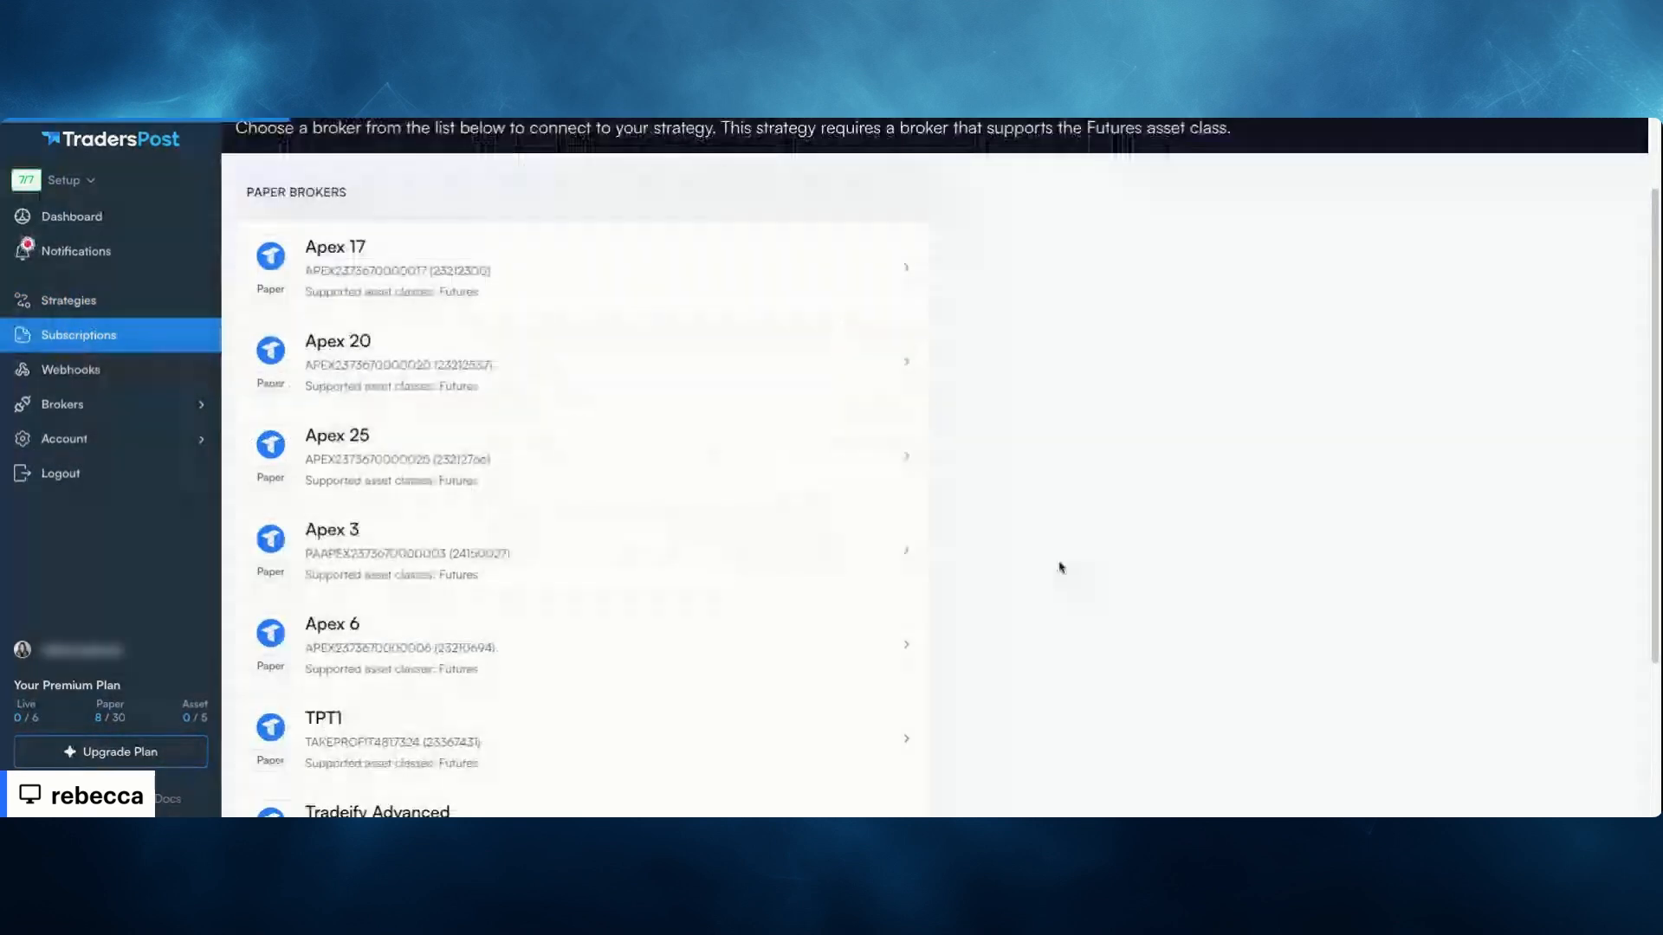
click(270, 523)
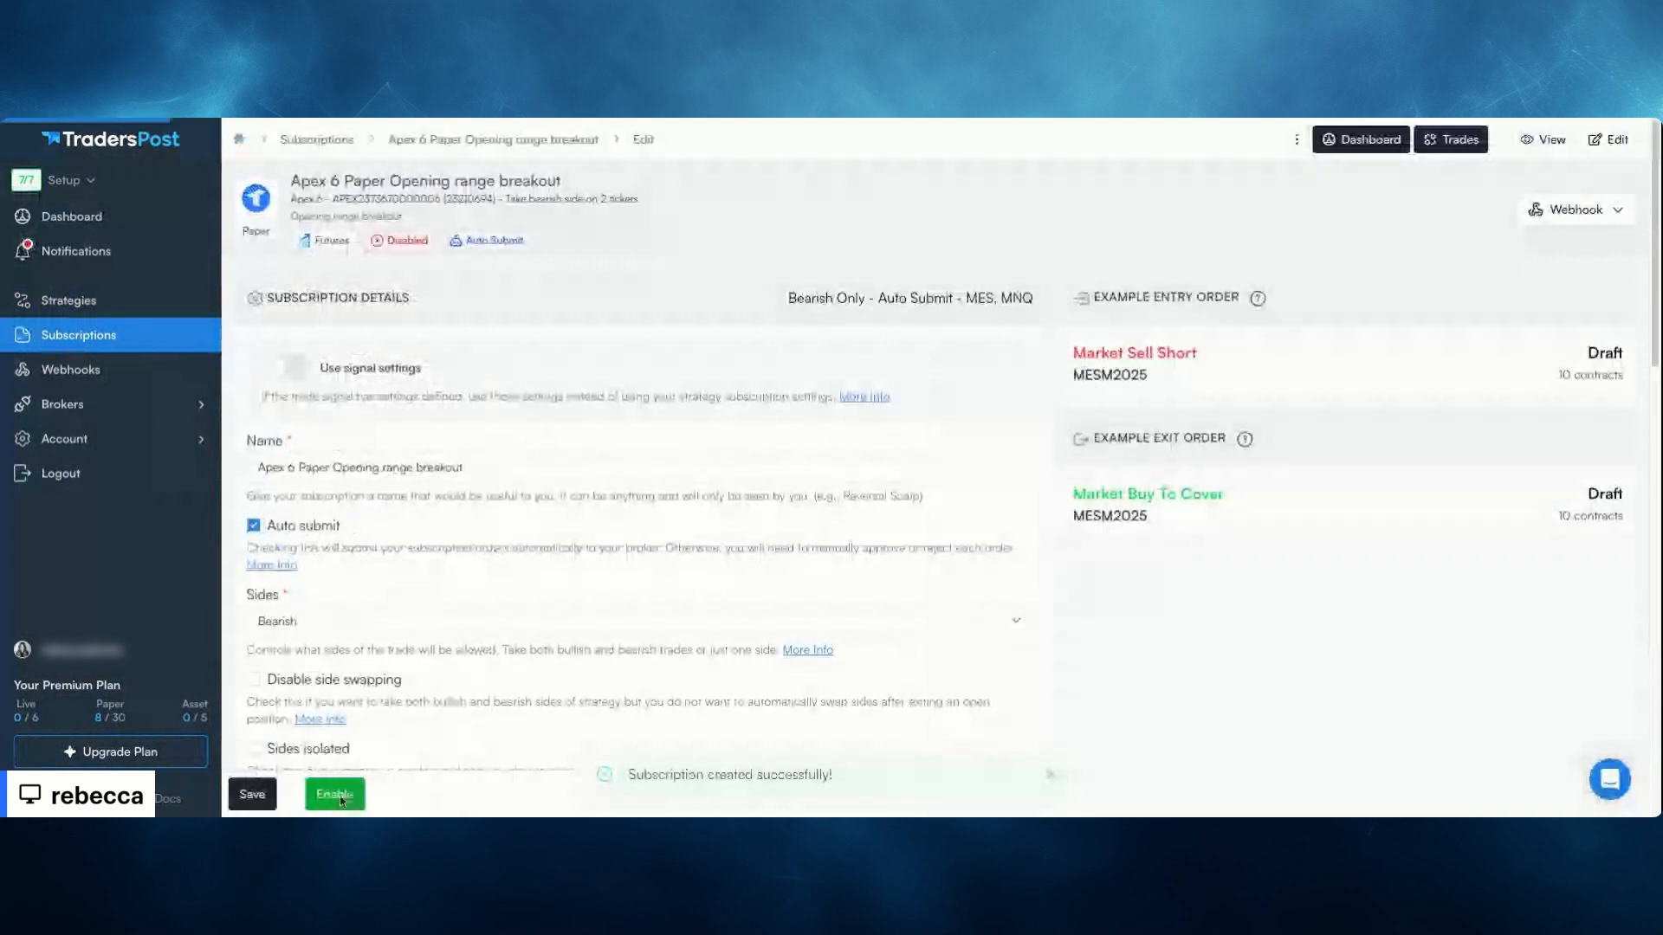
click(341, 798)
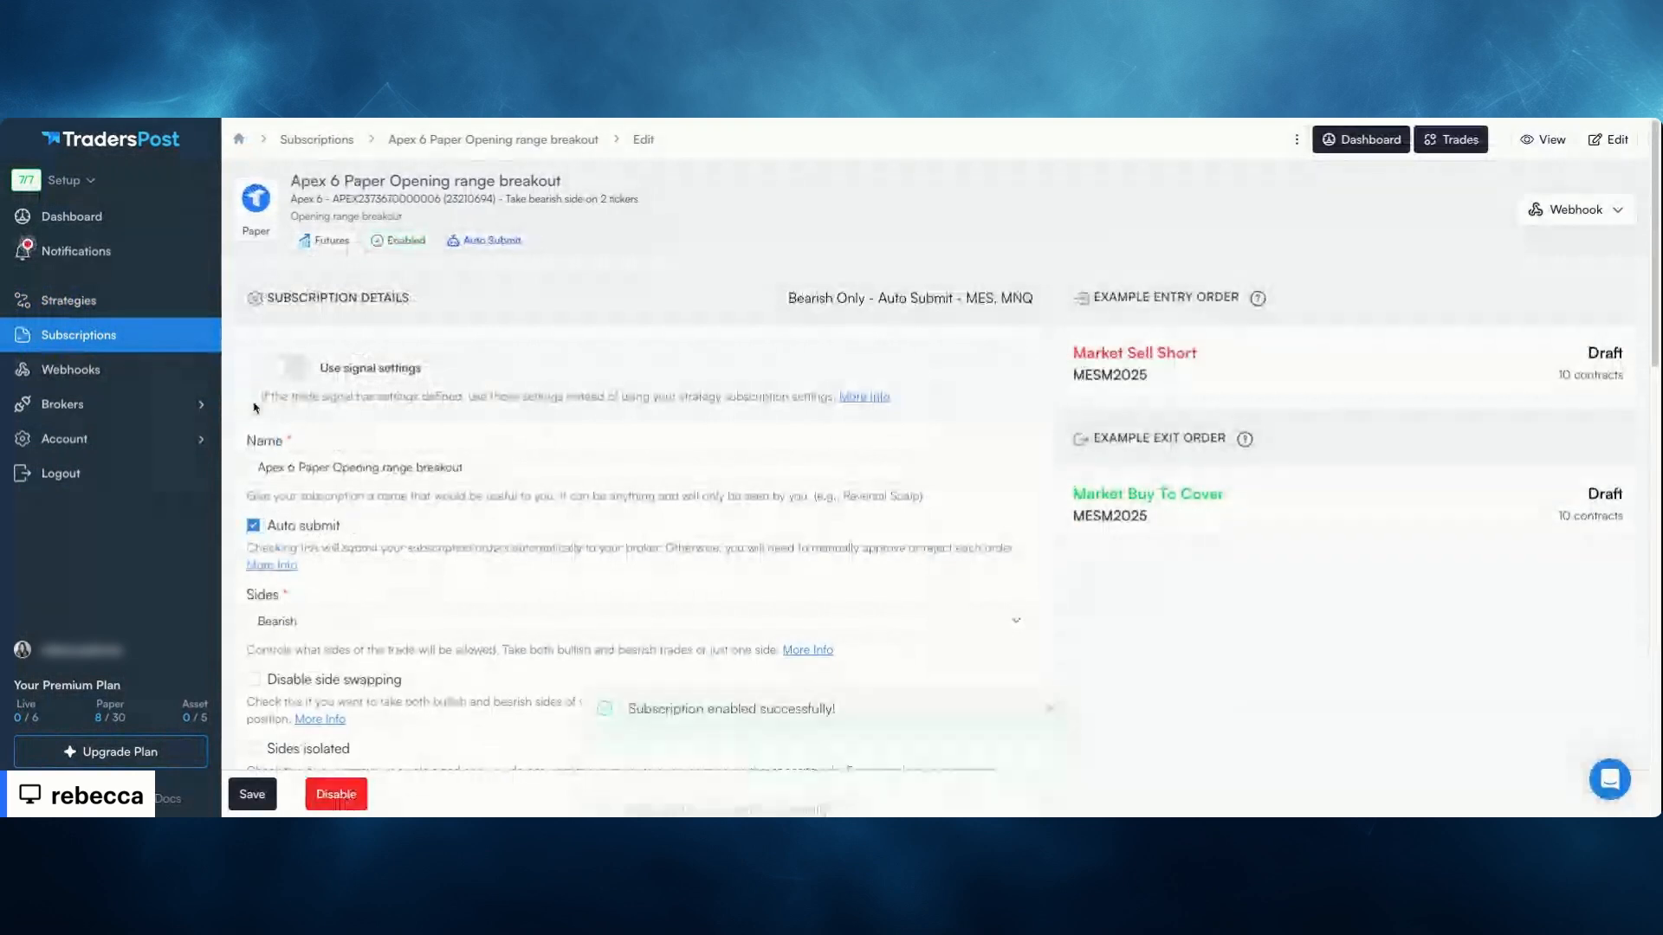
click(149, 308)
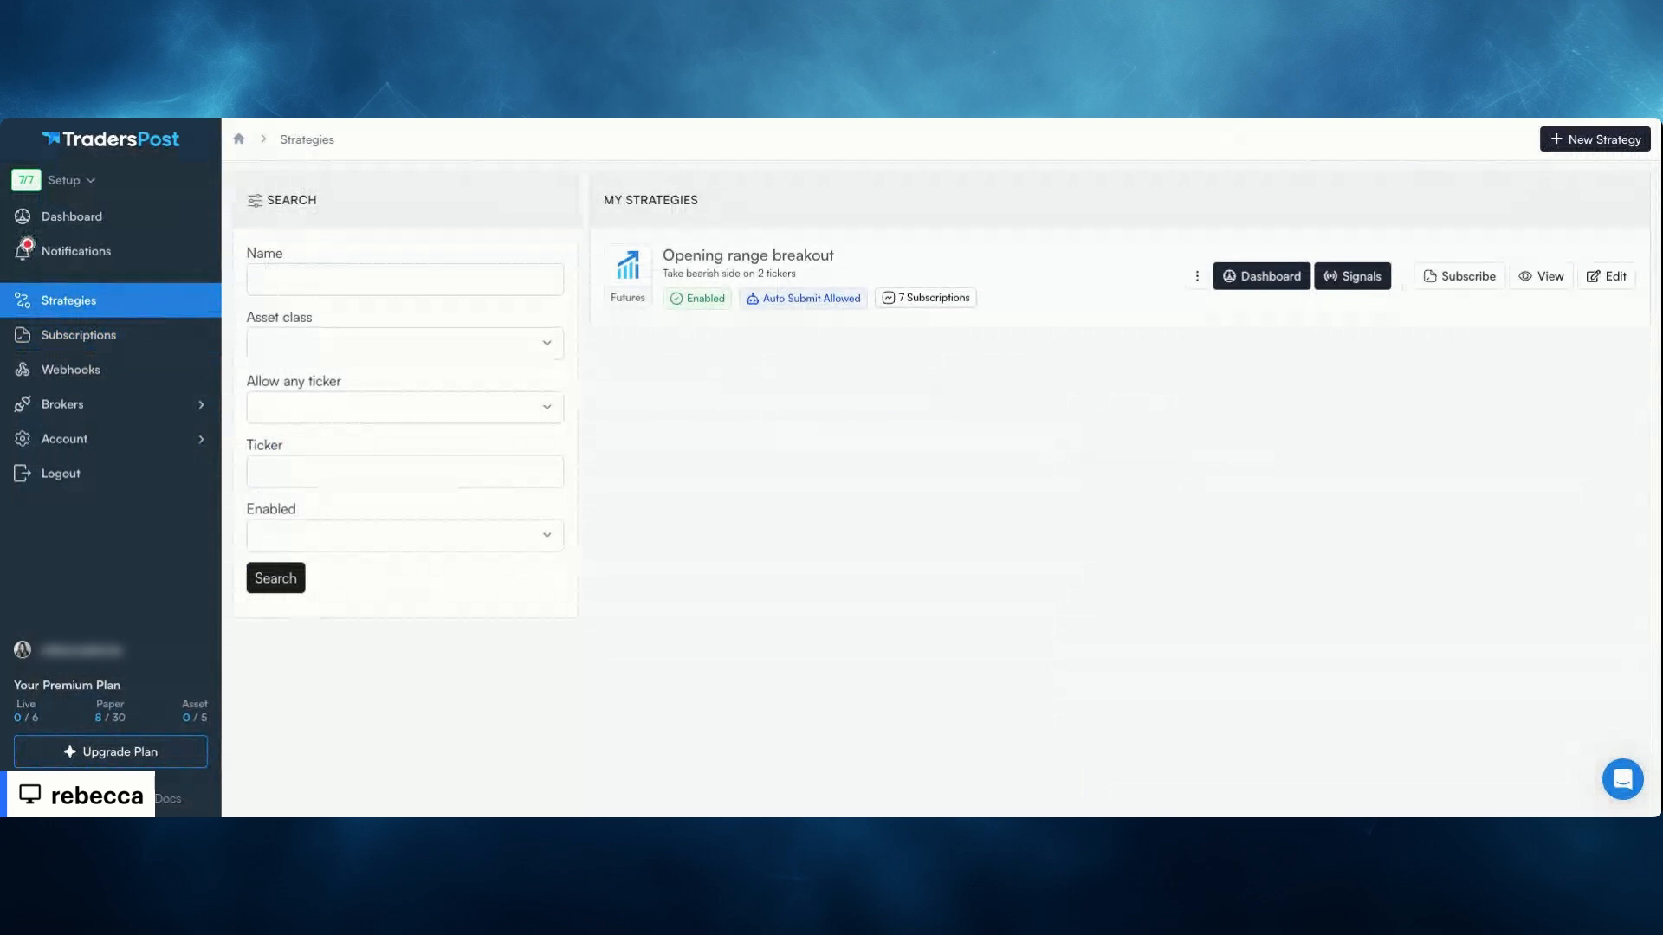
Start a new paper broker connection for the Topstep prop firm and choose ProjectX as the connection method
click(64, 404)
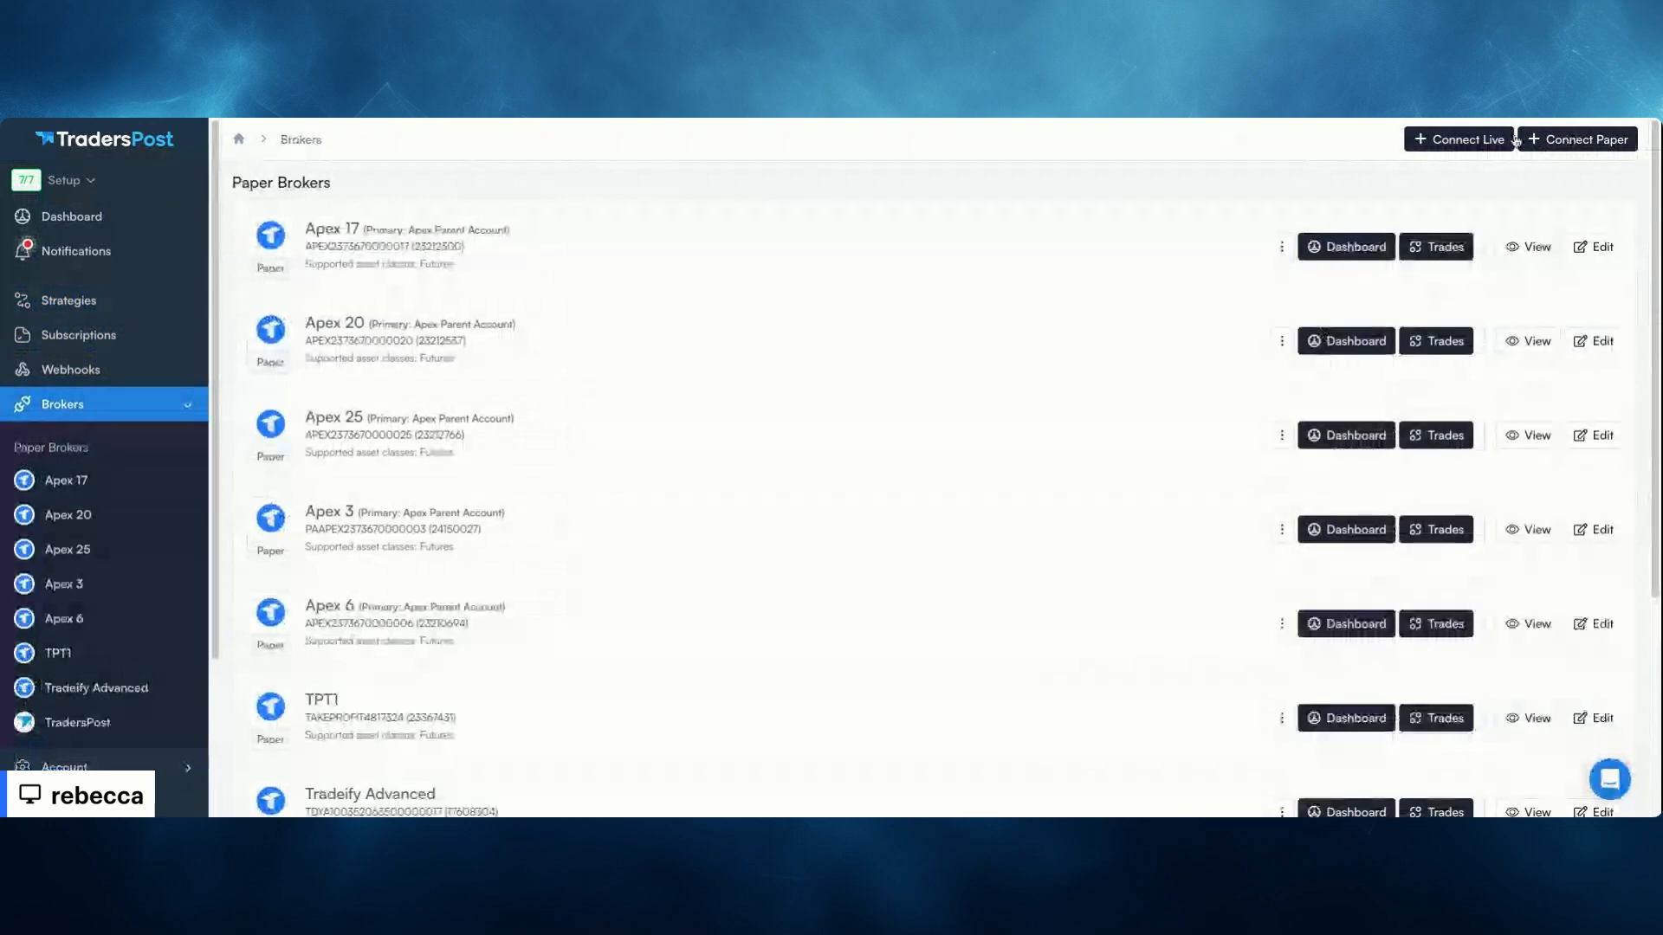
click(1532, 140)
scroll(1145, 570, down, 1)
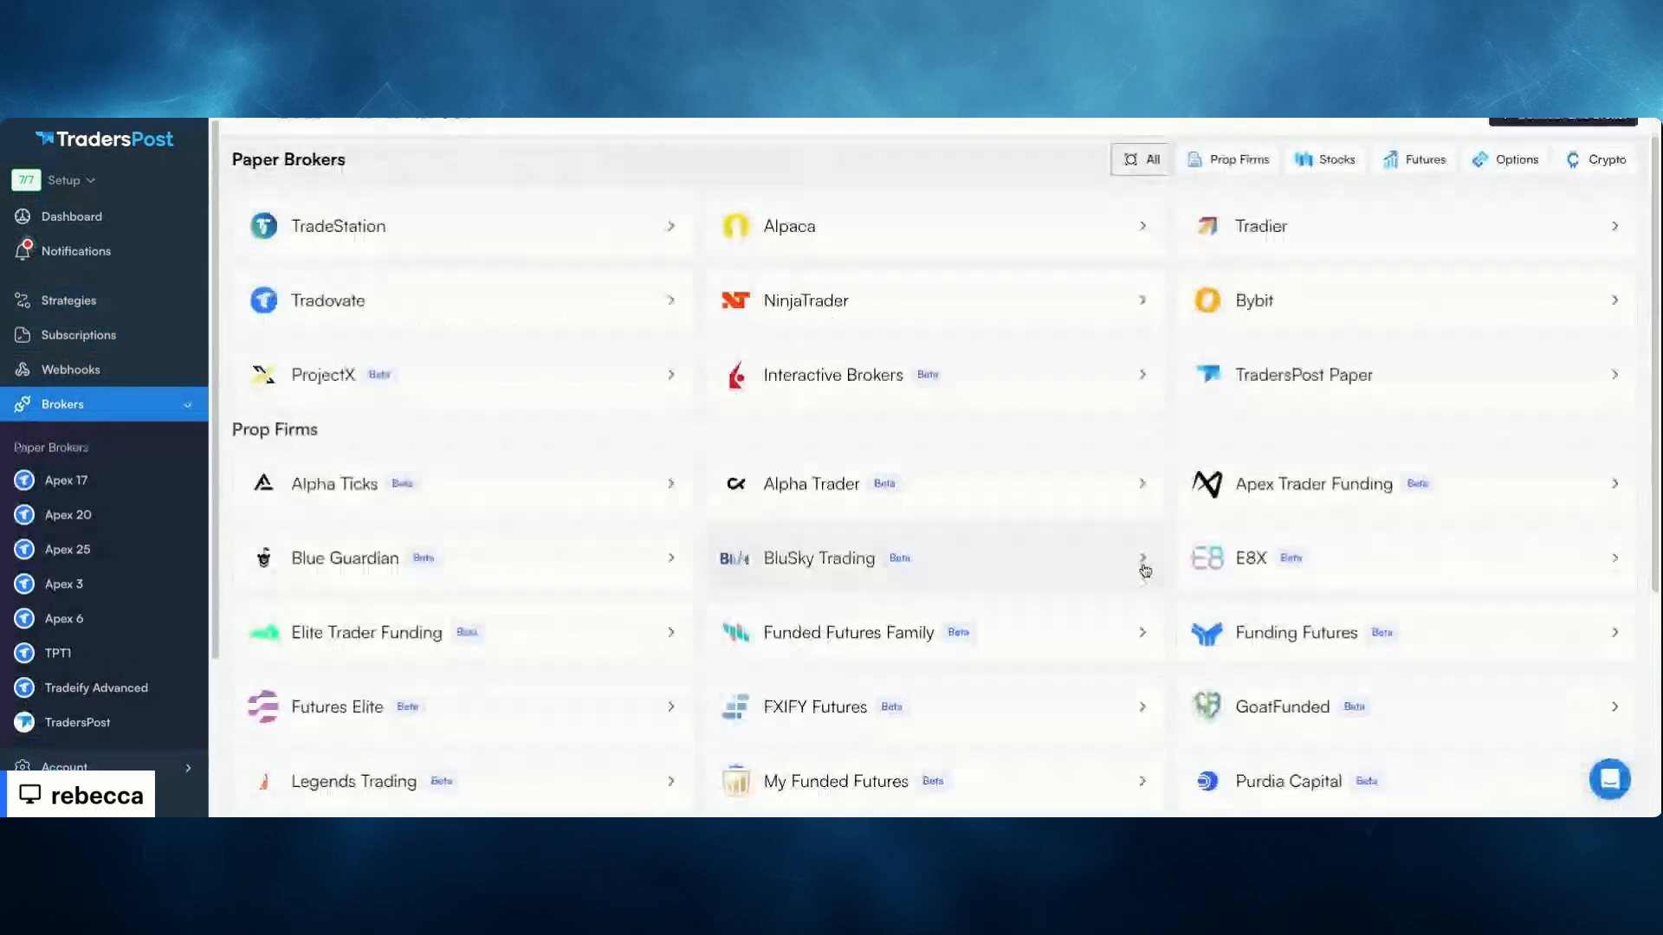
scroll(1145, 570, down, 3)
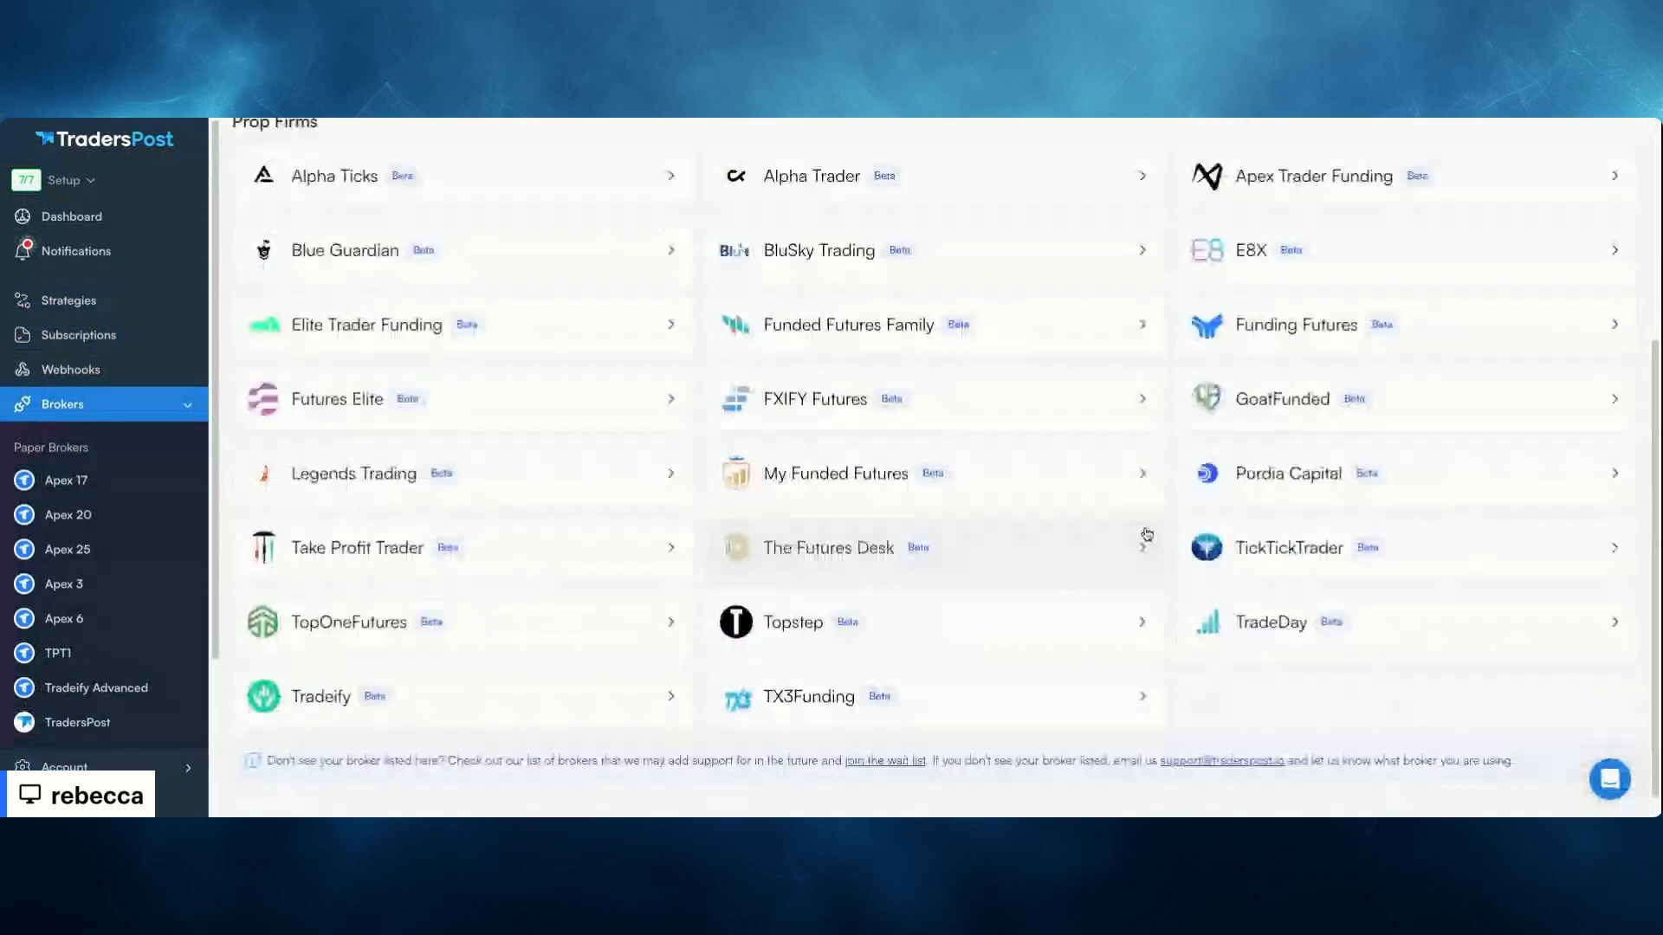
click(902, 647)
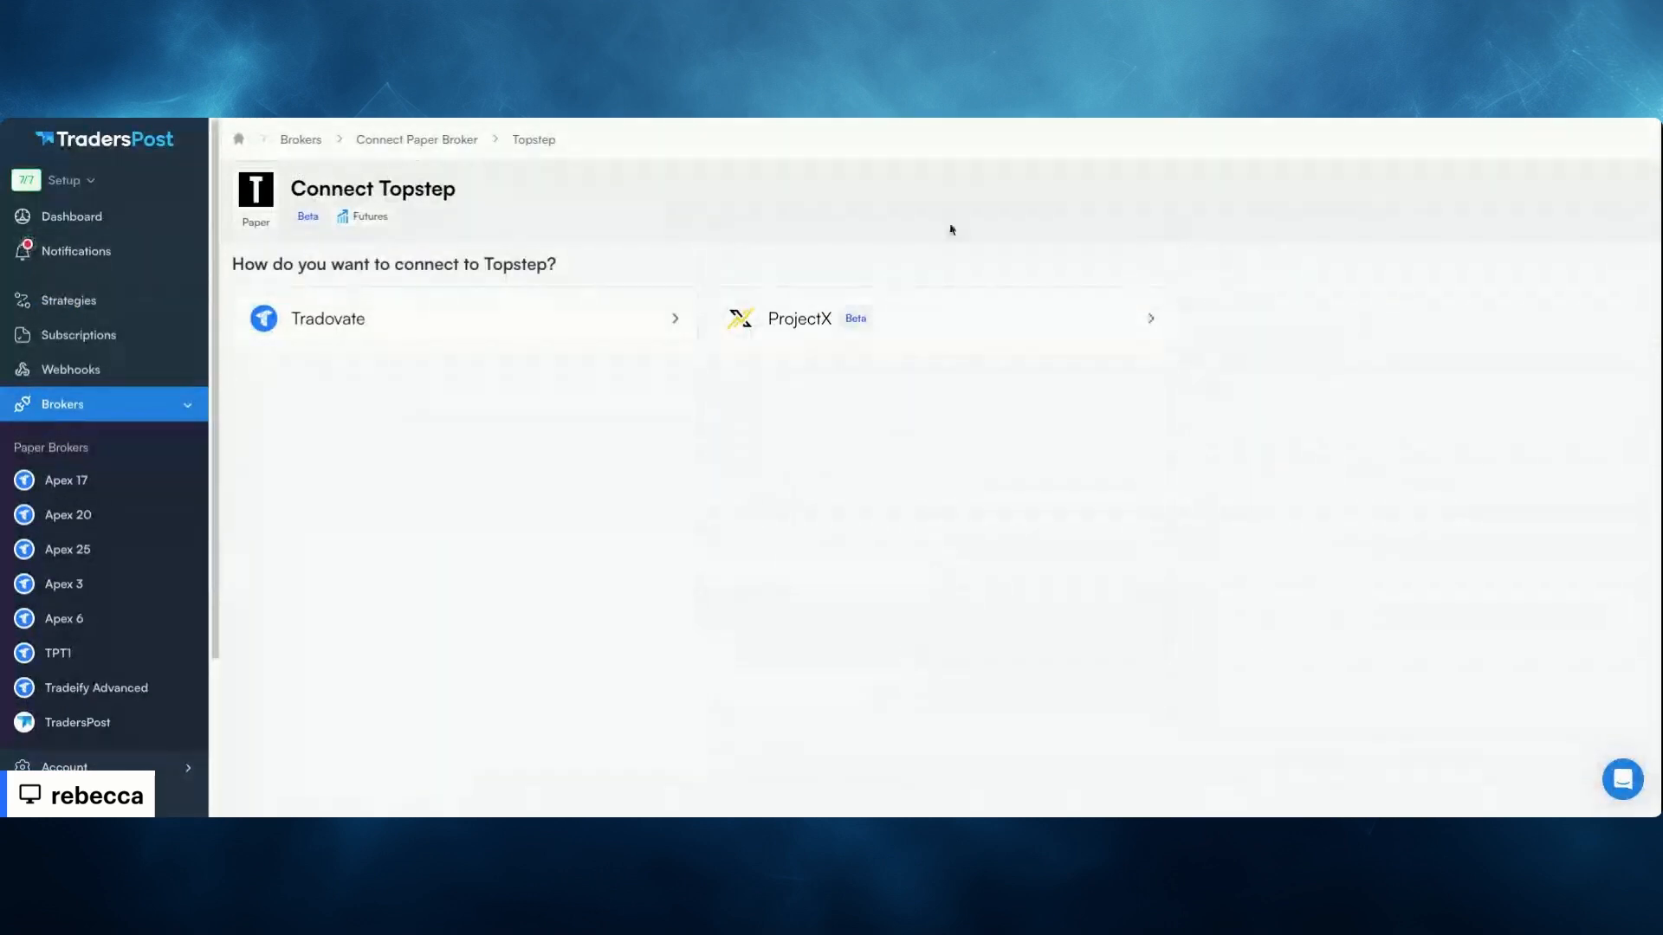
click(951, 300)
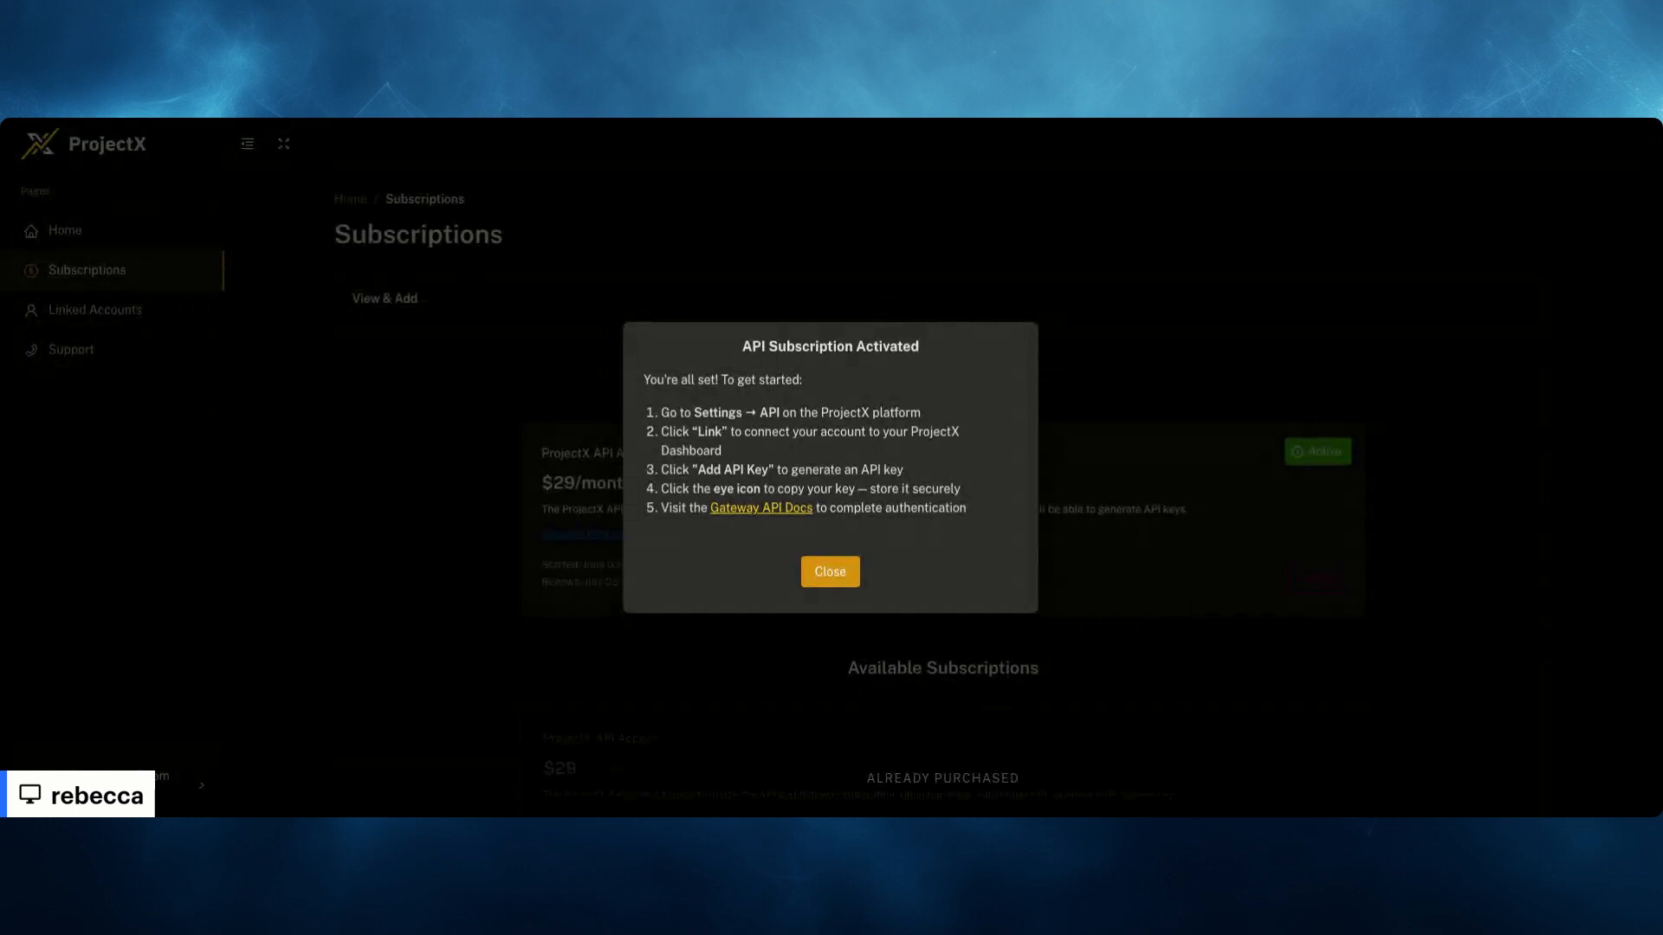
In the ProjectX dashboard, dismiss the API Subscription Activated notice and view the Home and Linked Accounts pages
click(838, 573)
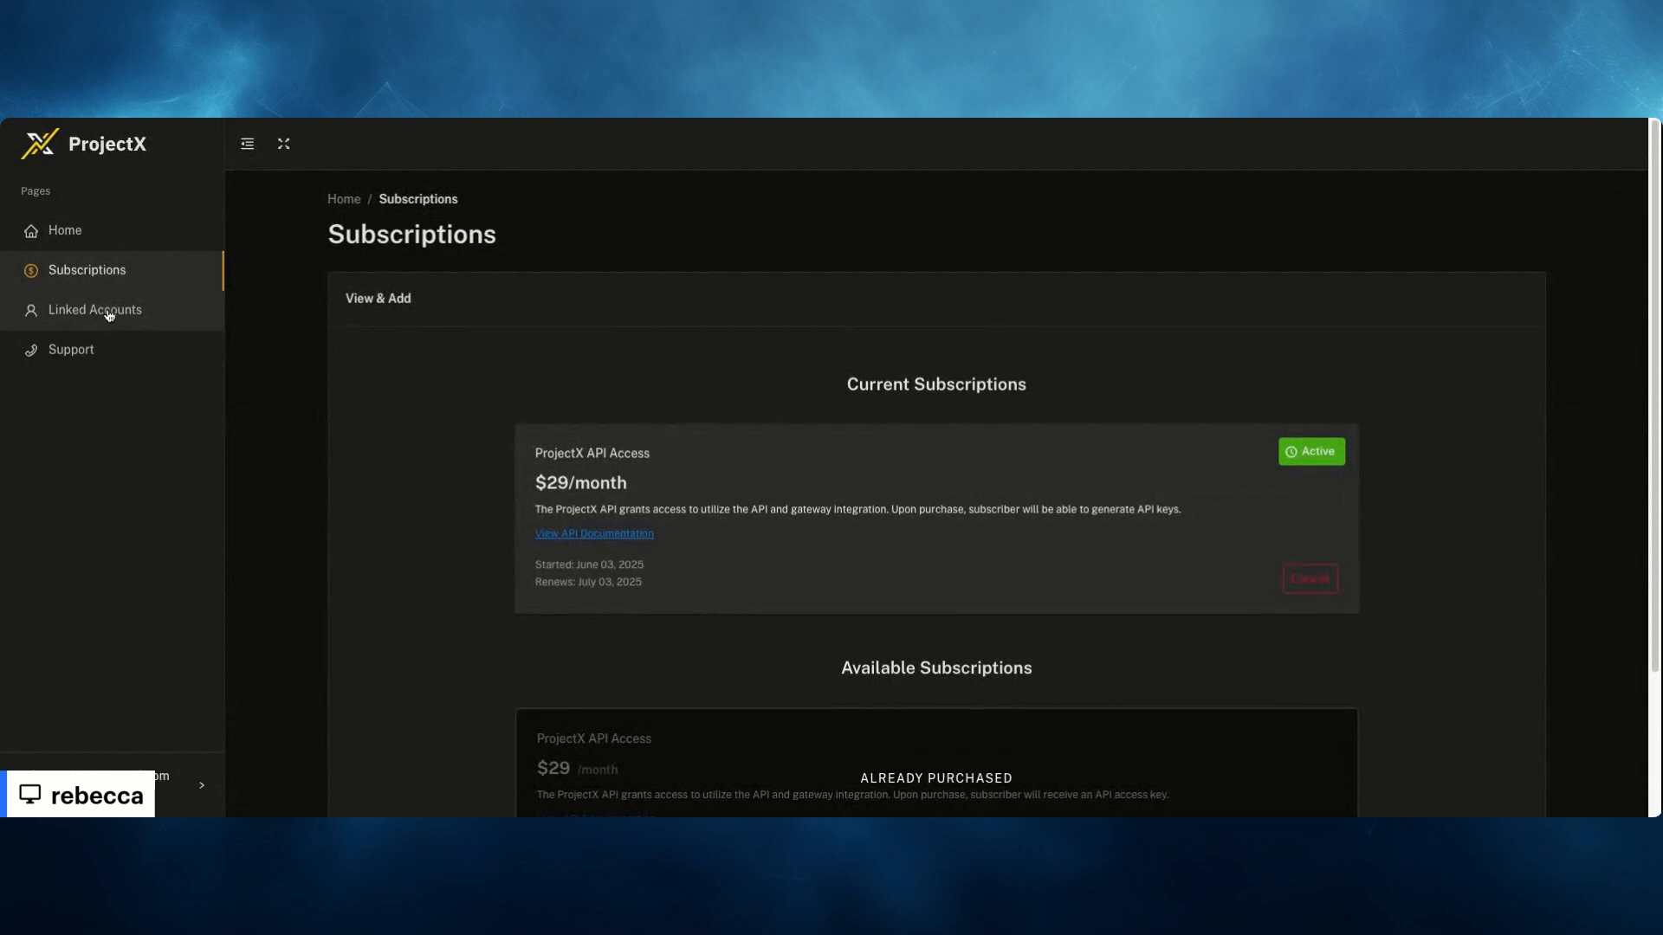
click(63, 227)
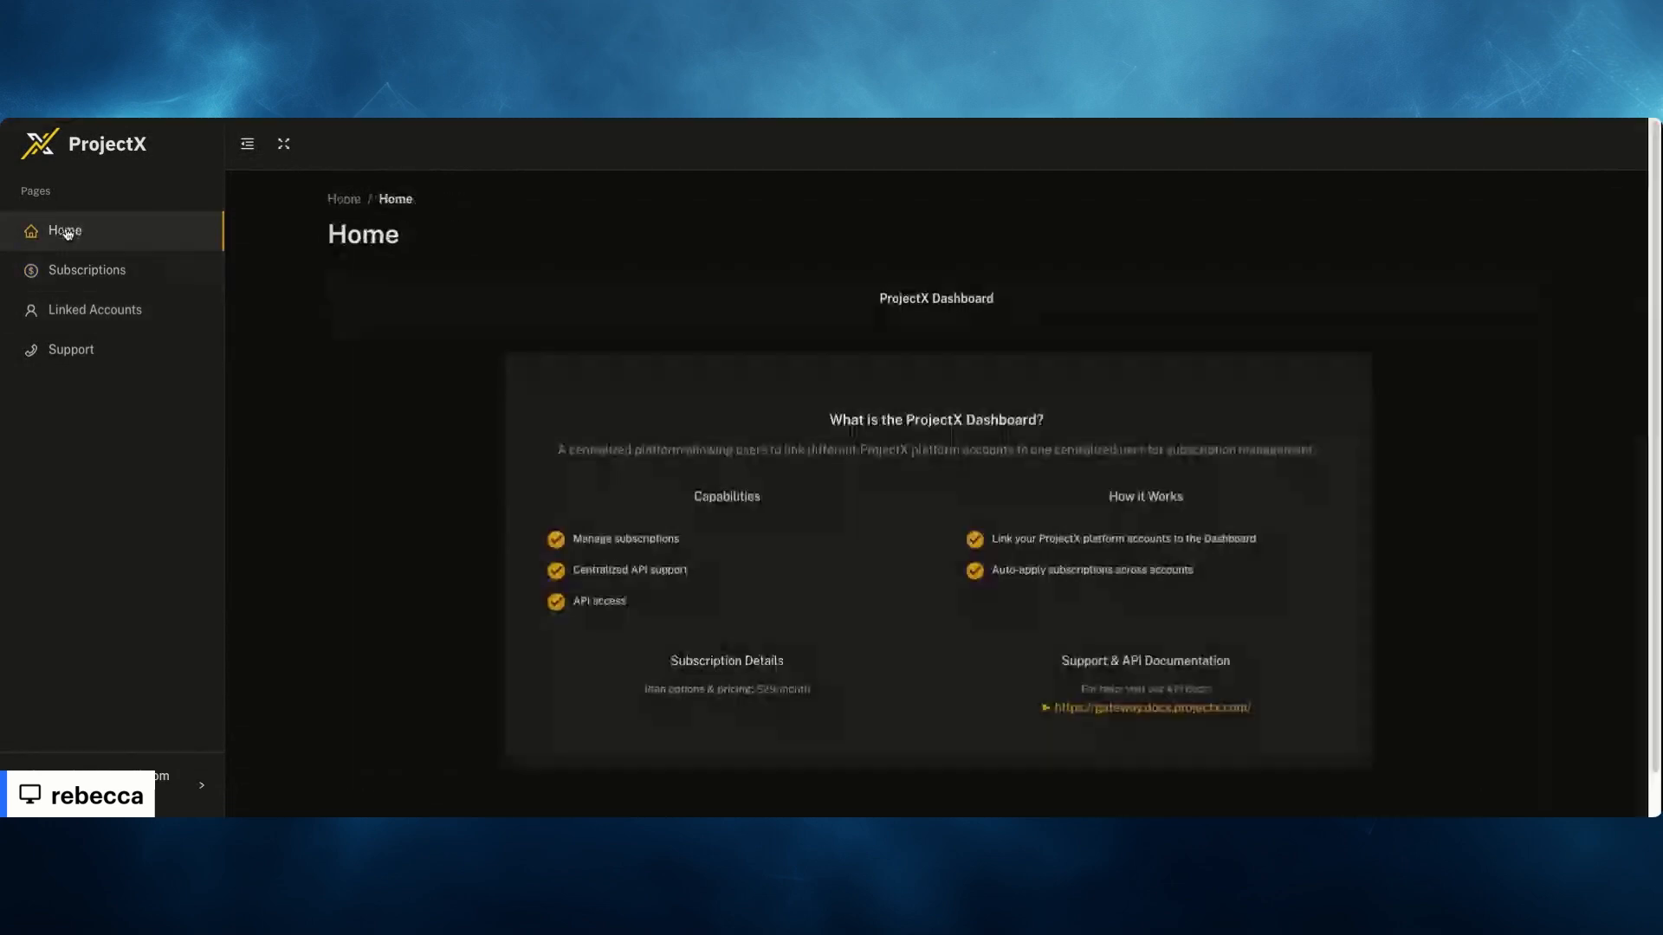
click(115, 324)
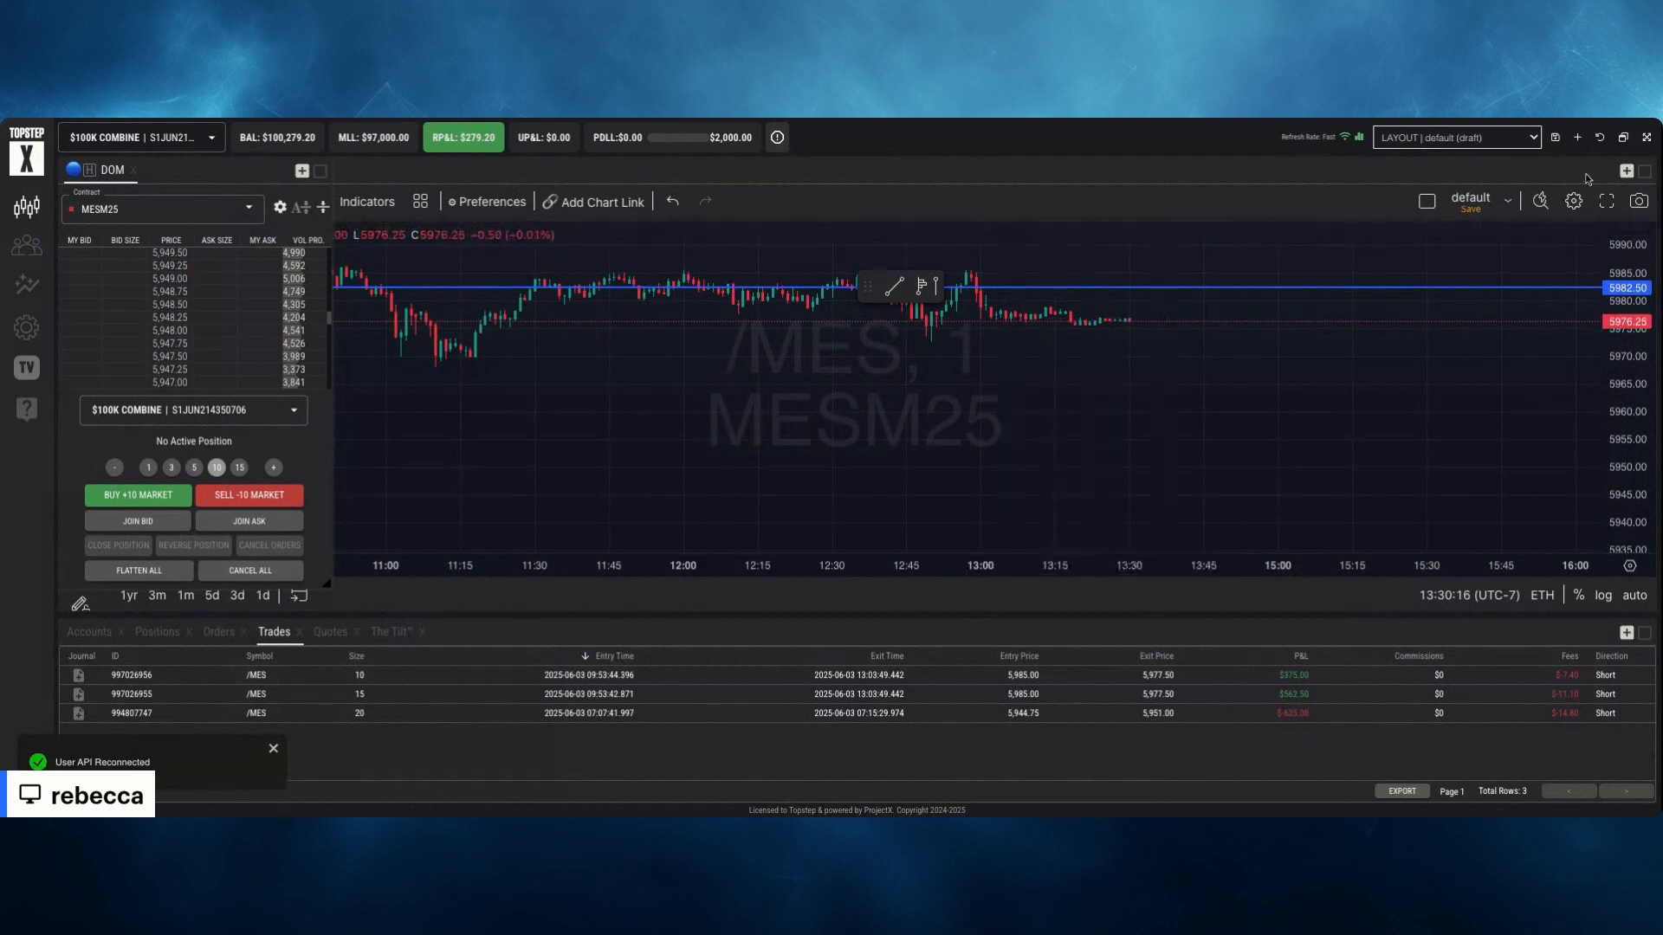
In TopstepX, link the account to the ProjectX Dashboard from the platform's API settings
click(26, 327)
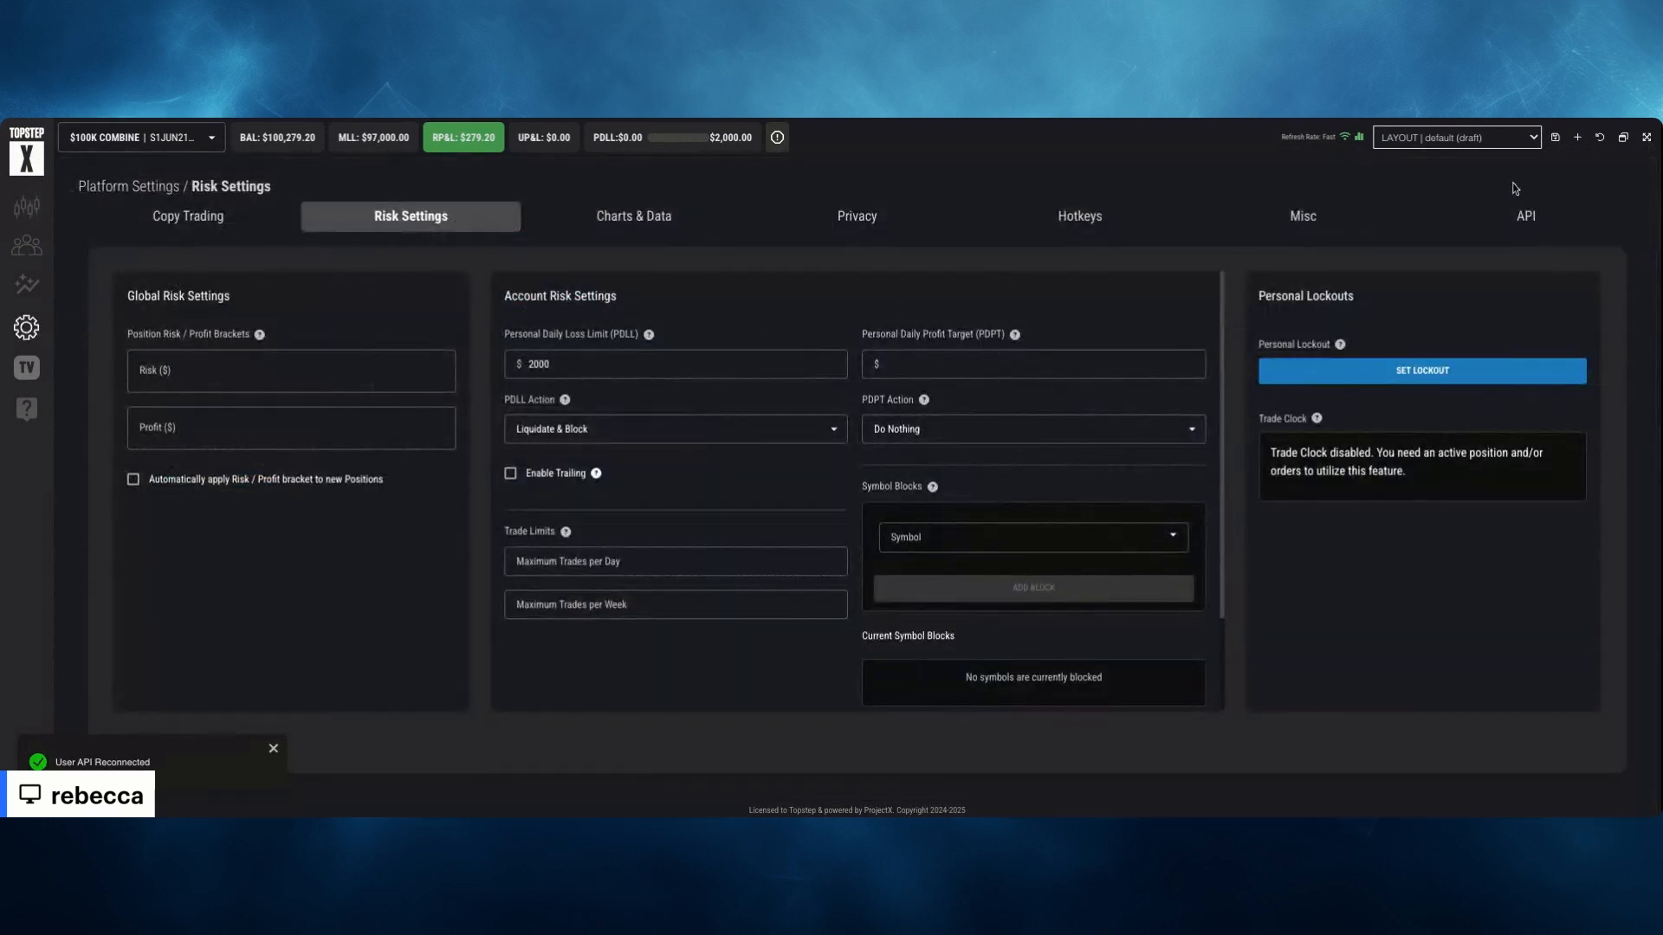
click(1550, 218)
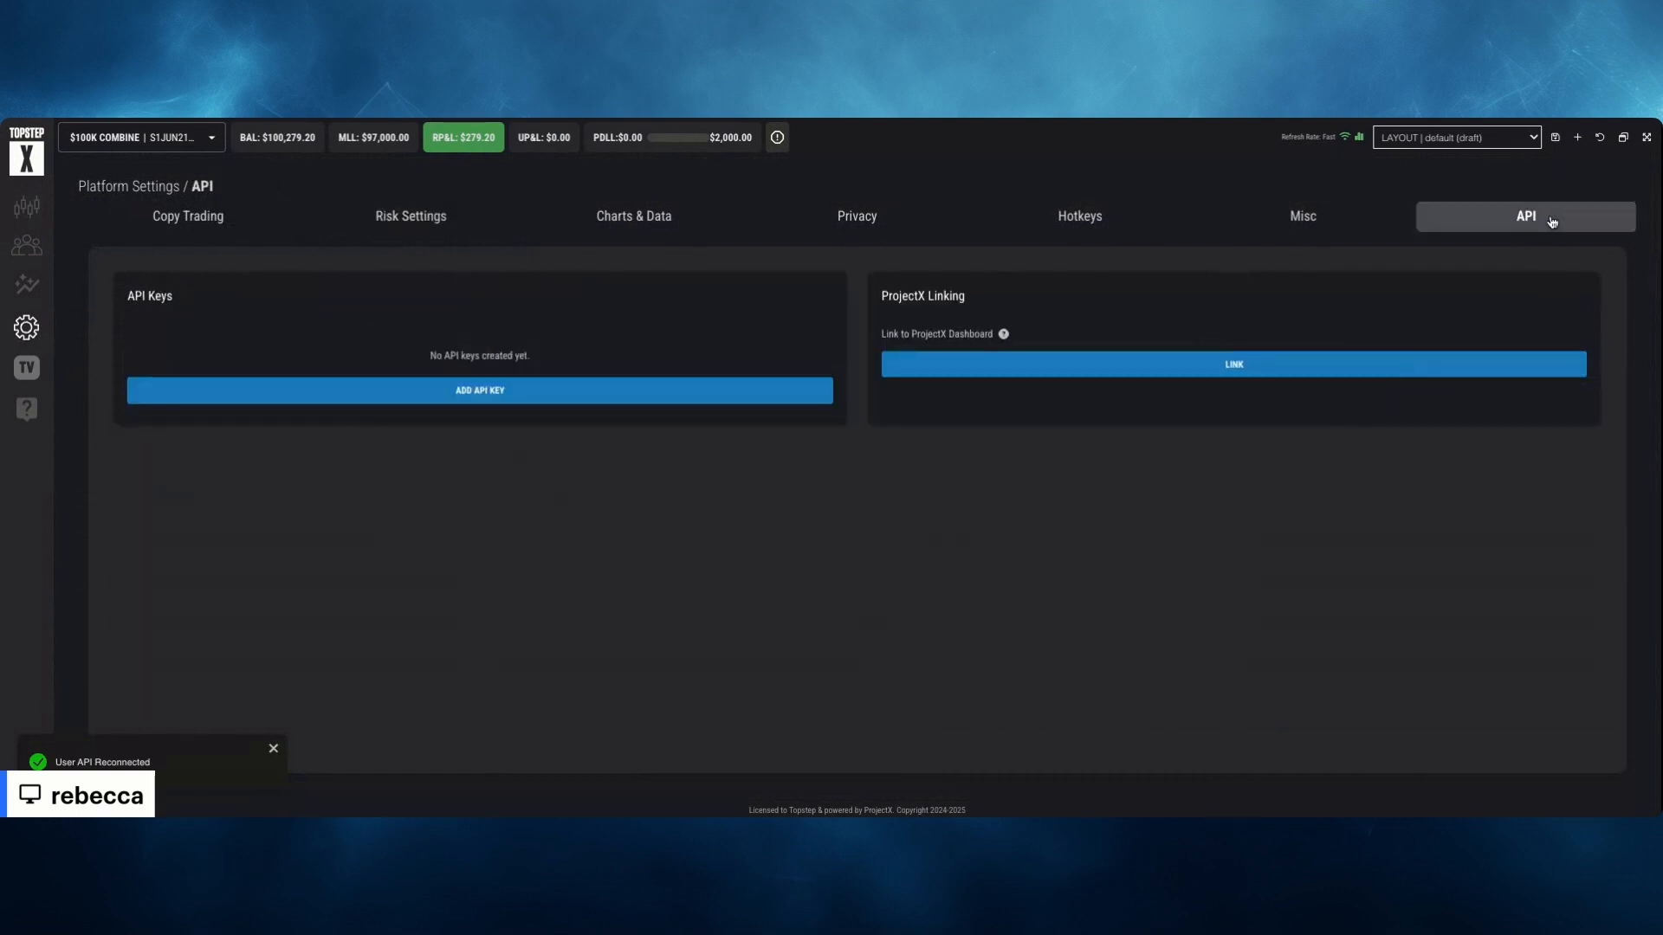
click(1193, 371)
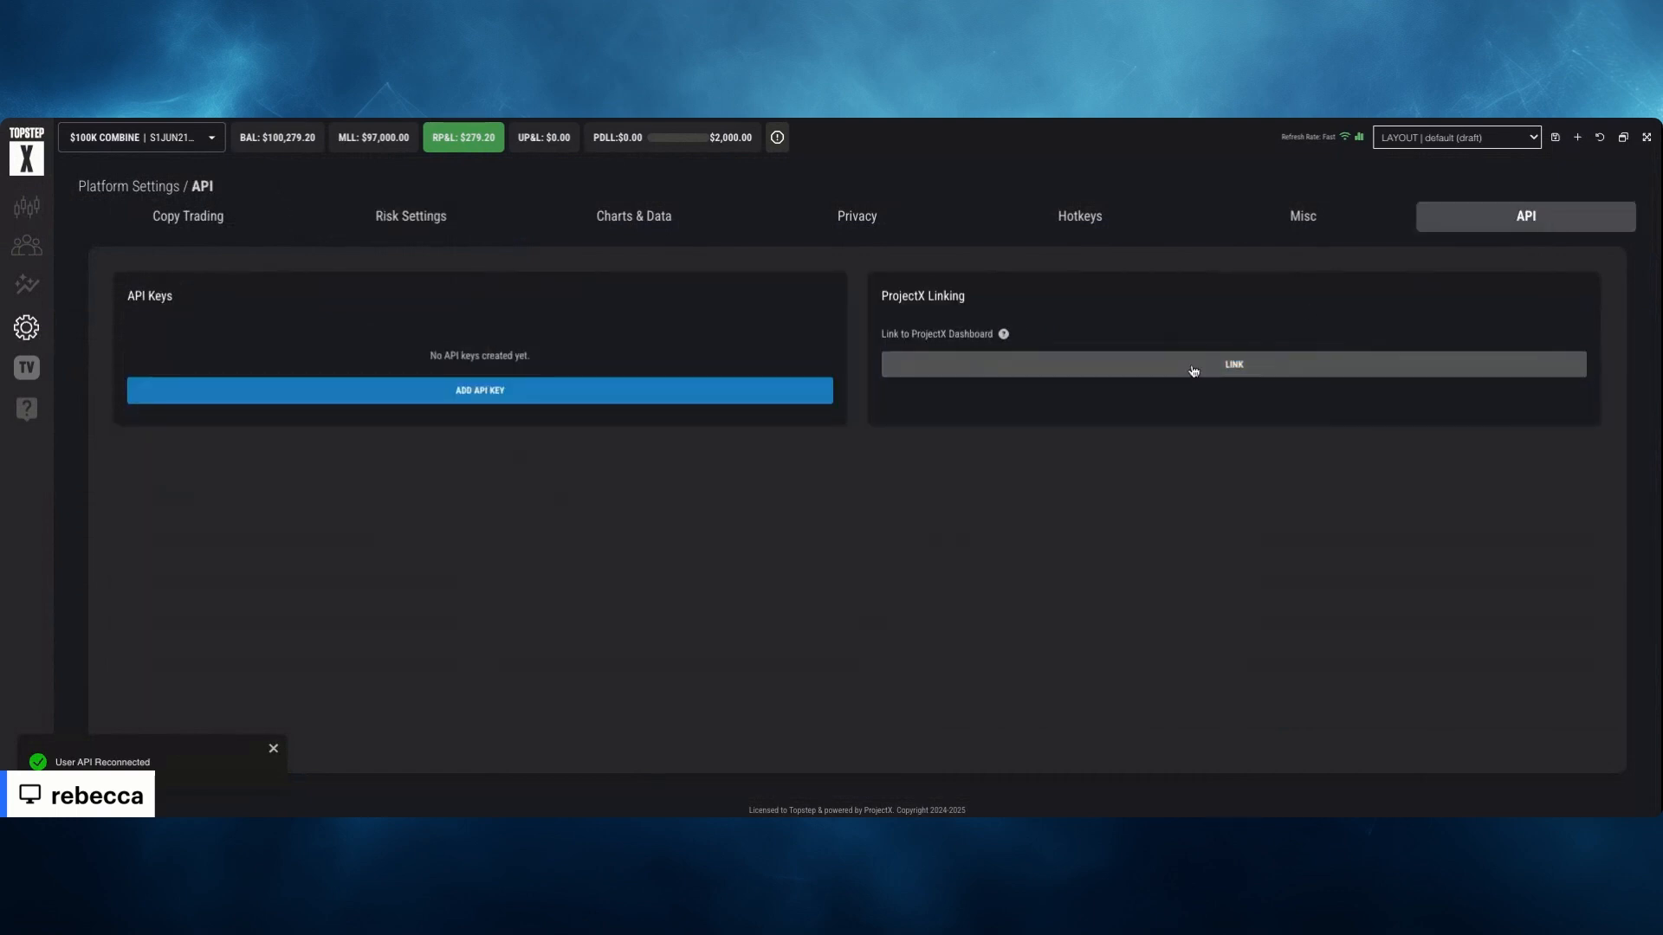
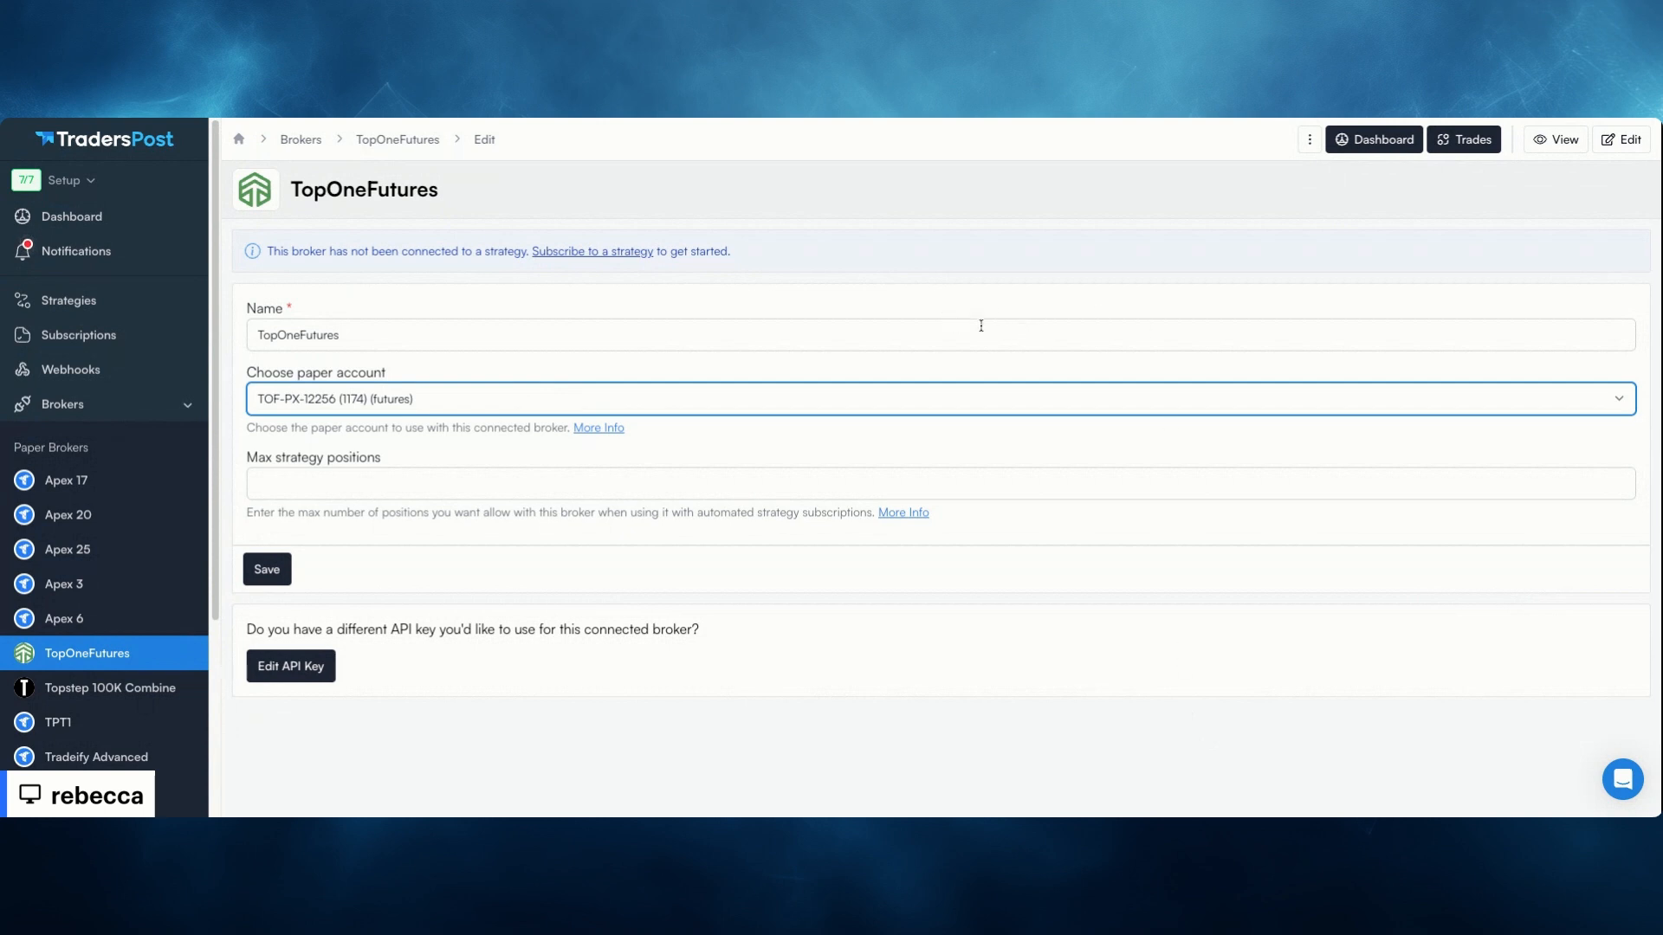
In TradersPost, choose the other paper account for the TopOneFutures broker, rename the broker TopOneFutures 1 and save
click(396, 119)
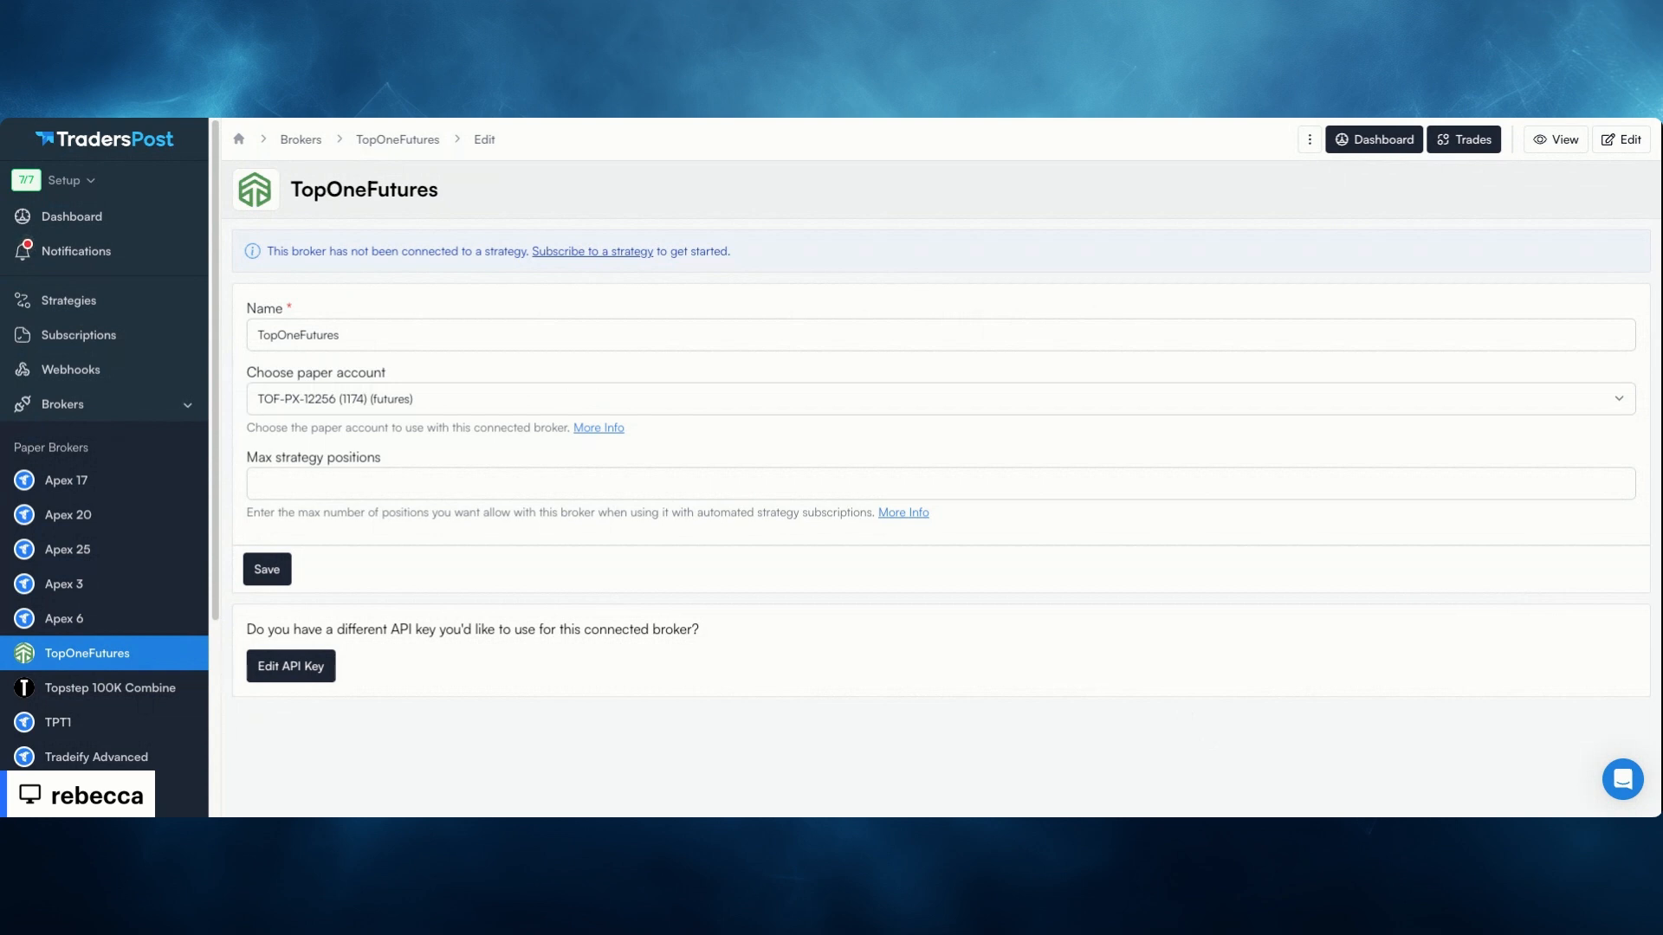
click(487, 388)
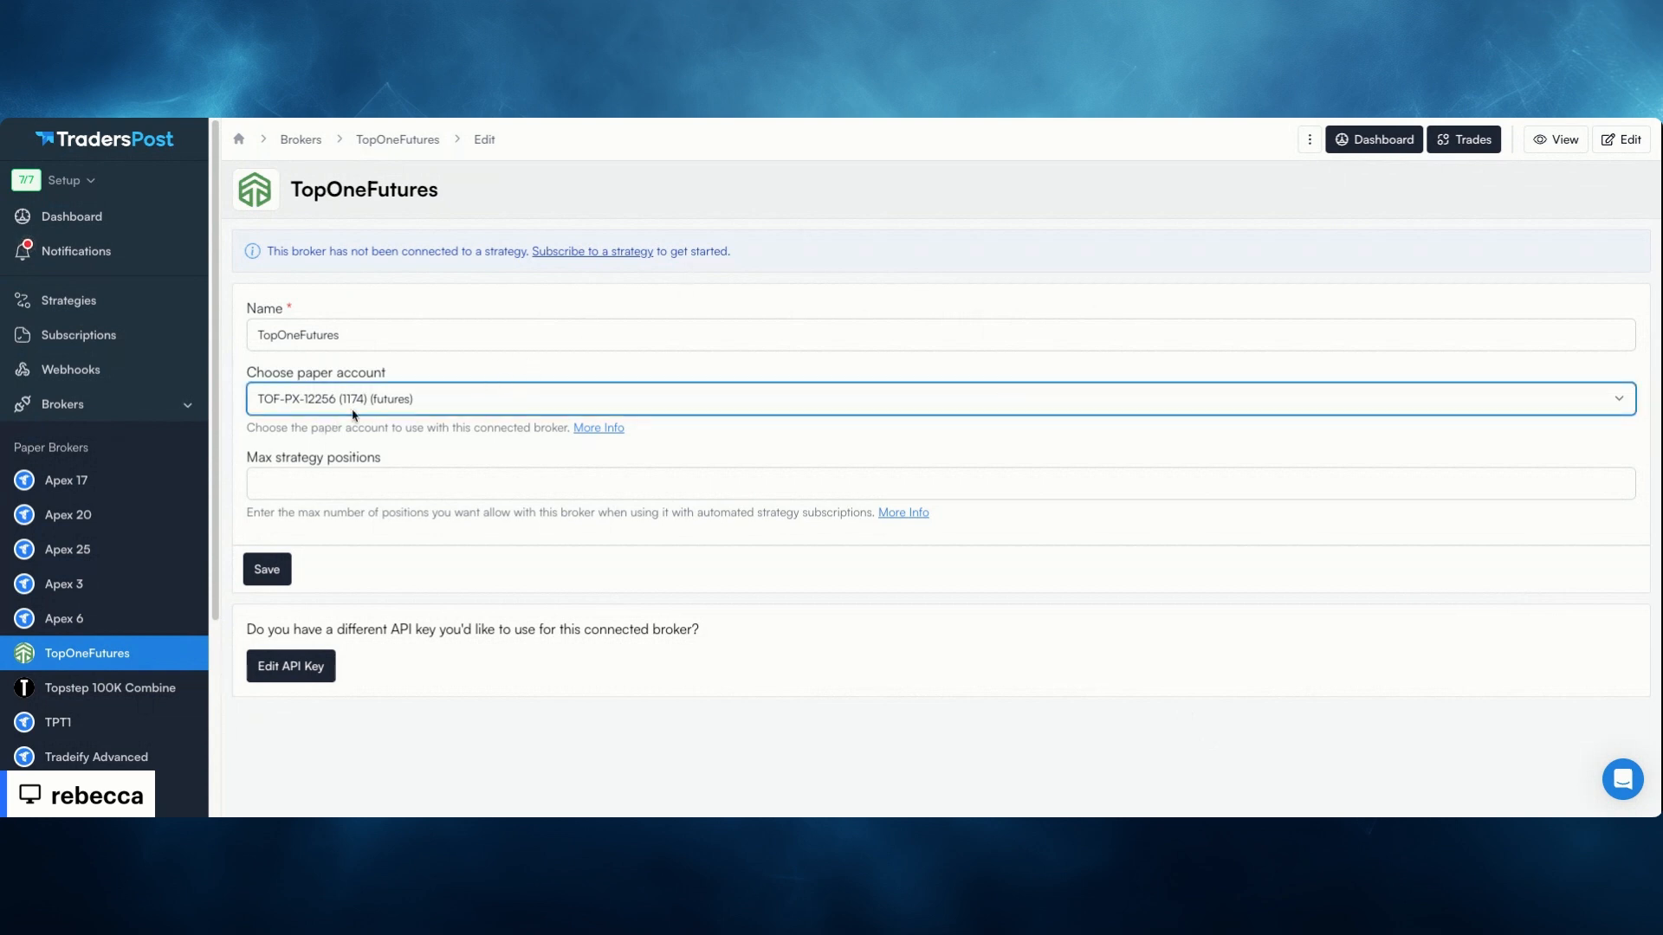
click(356, 486)
click(372, 340)
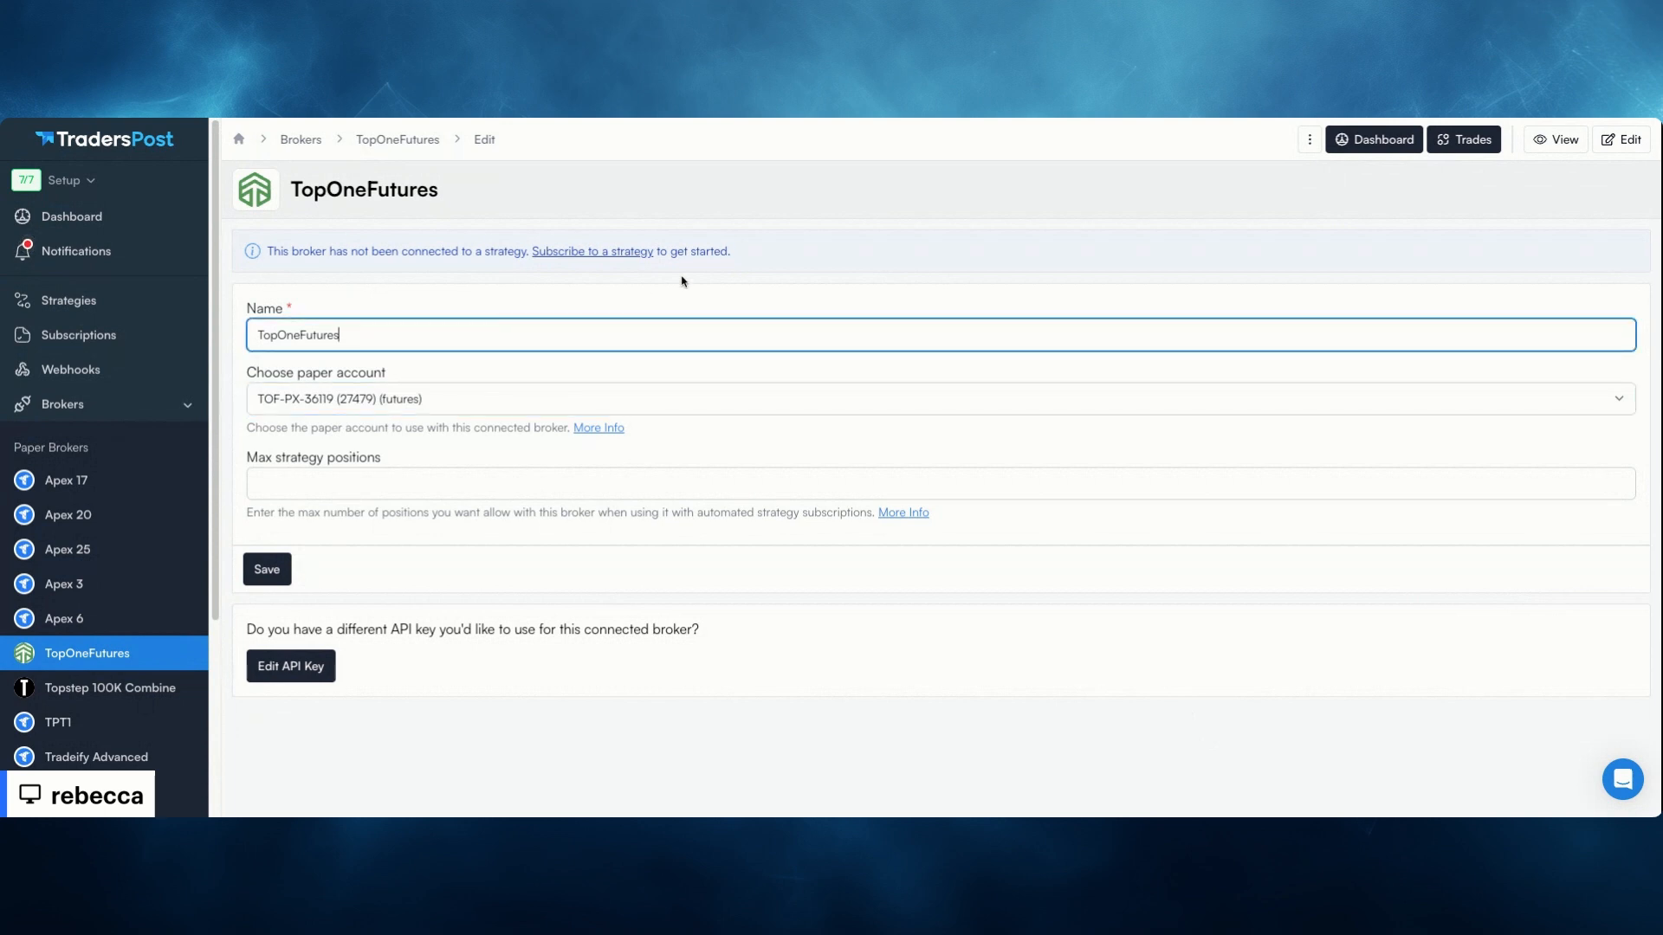
text(1)
click(280, 577)
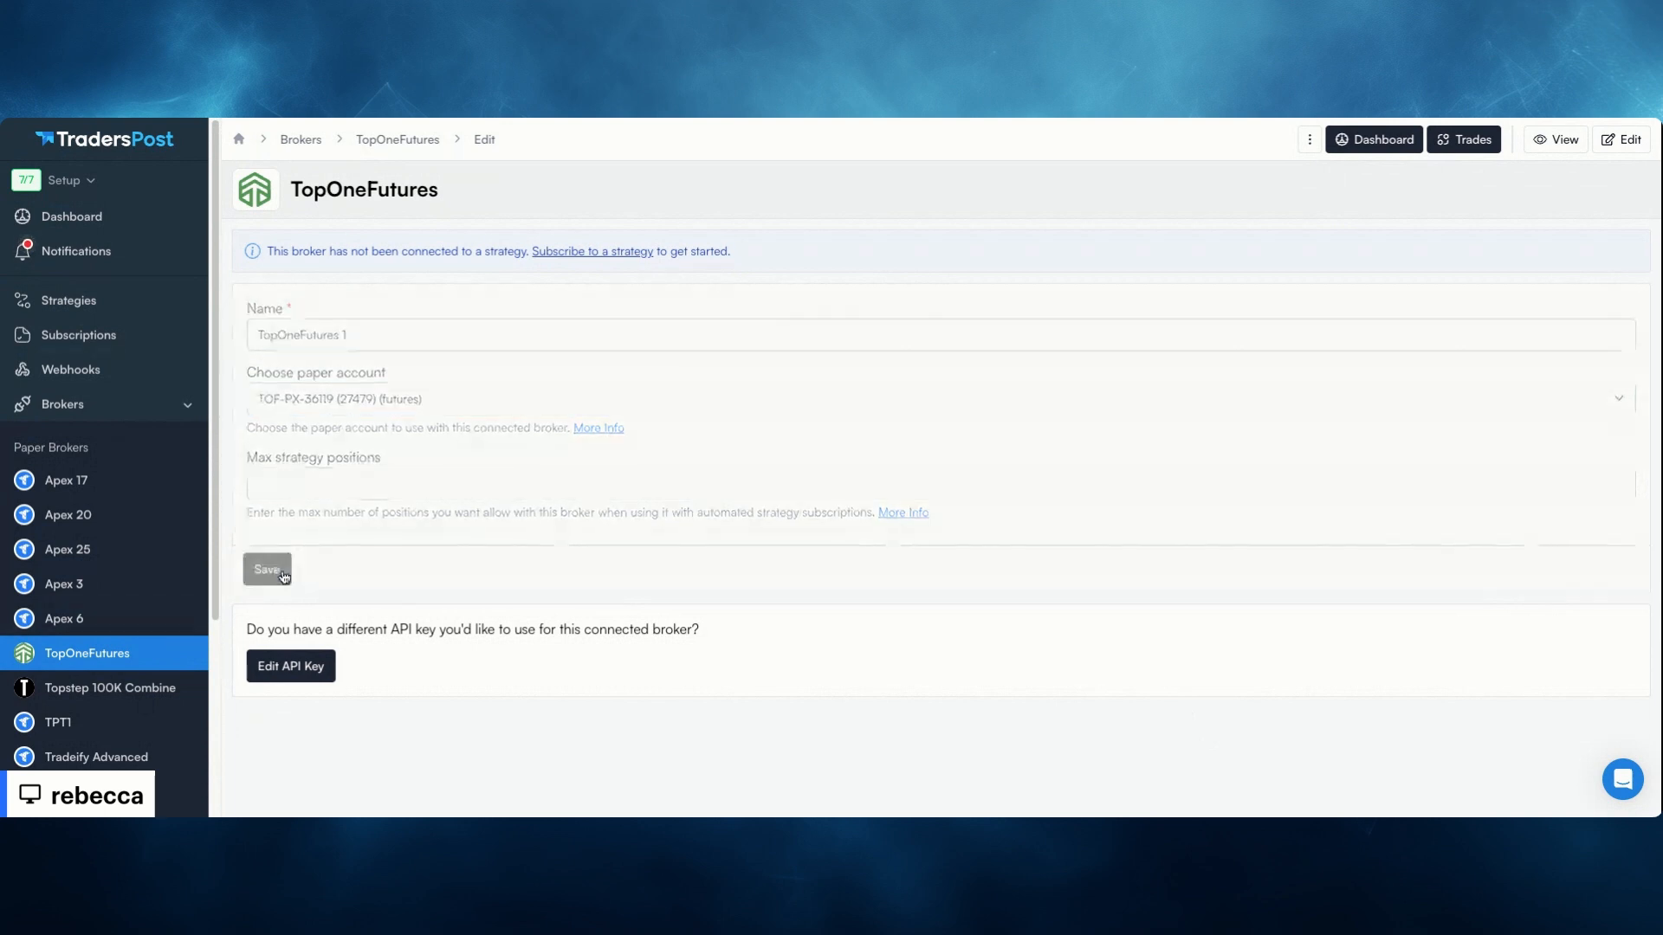
Examine the TopOneFutures 1 broker's available actions, along with its dashboard of positions and closed orders
click(1309, 139)
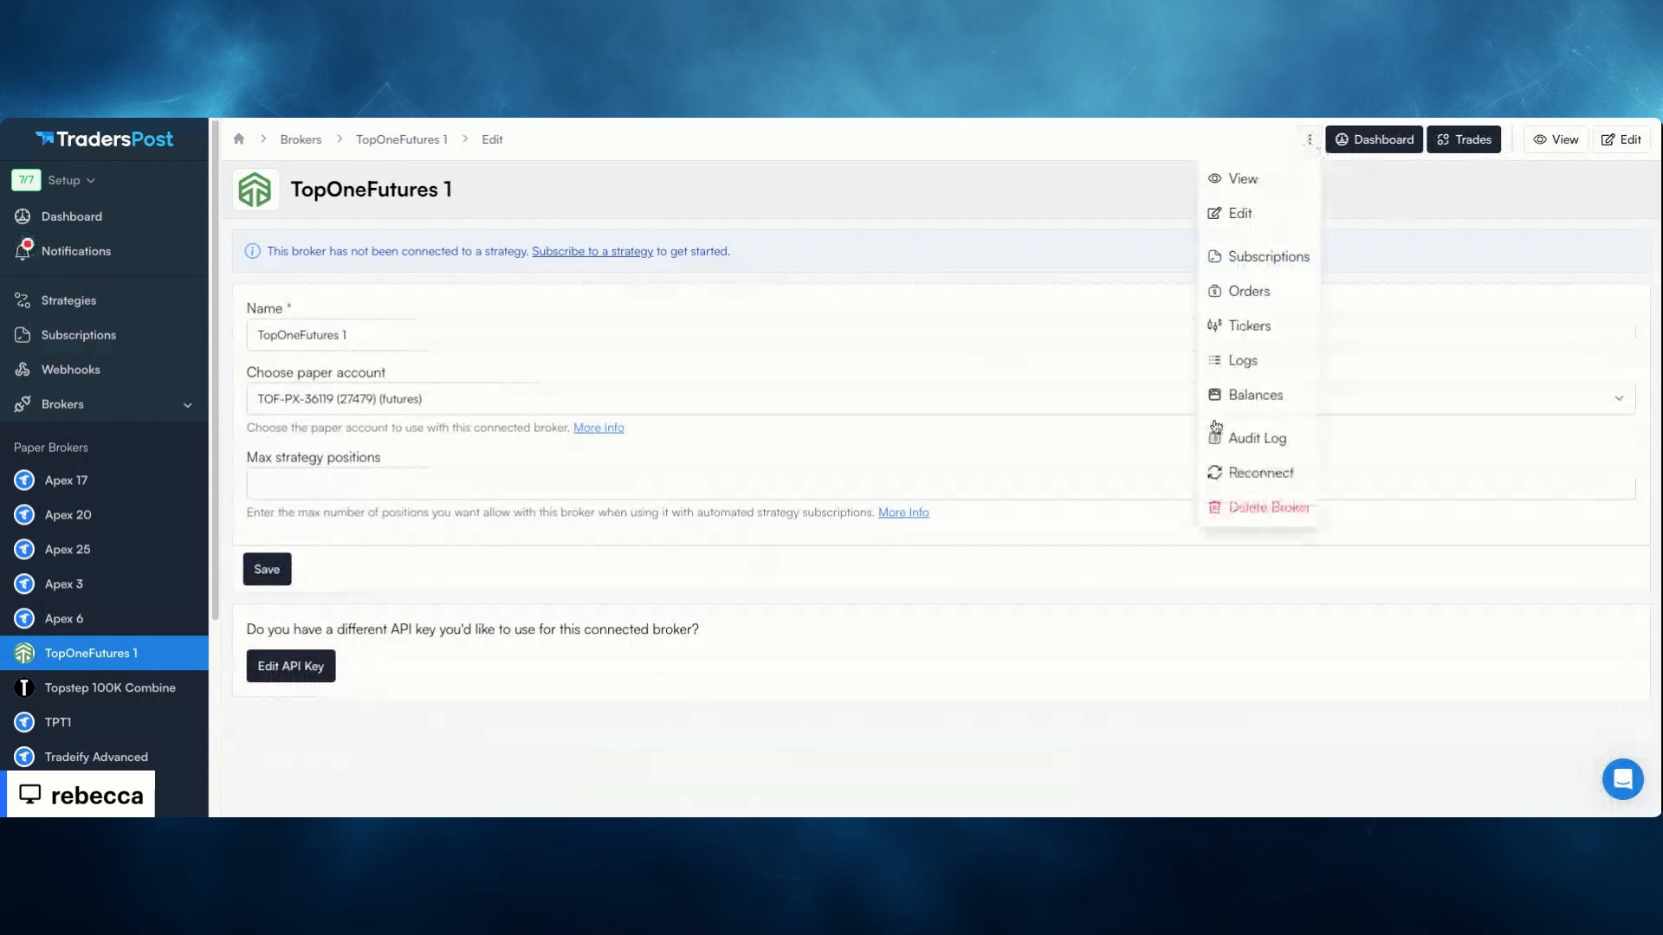
click(1365, 703)
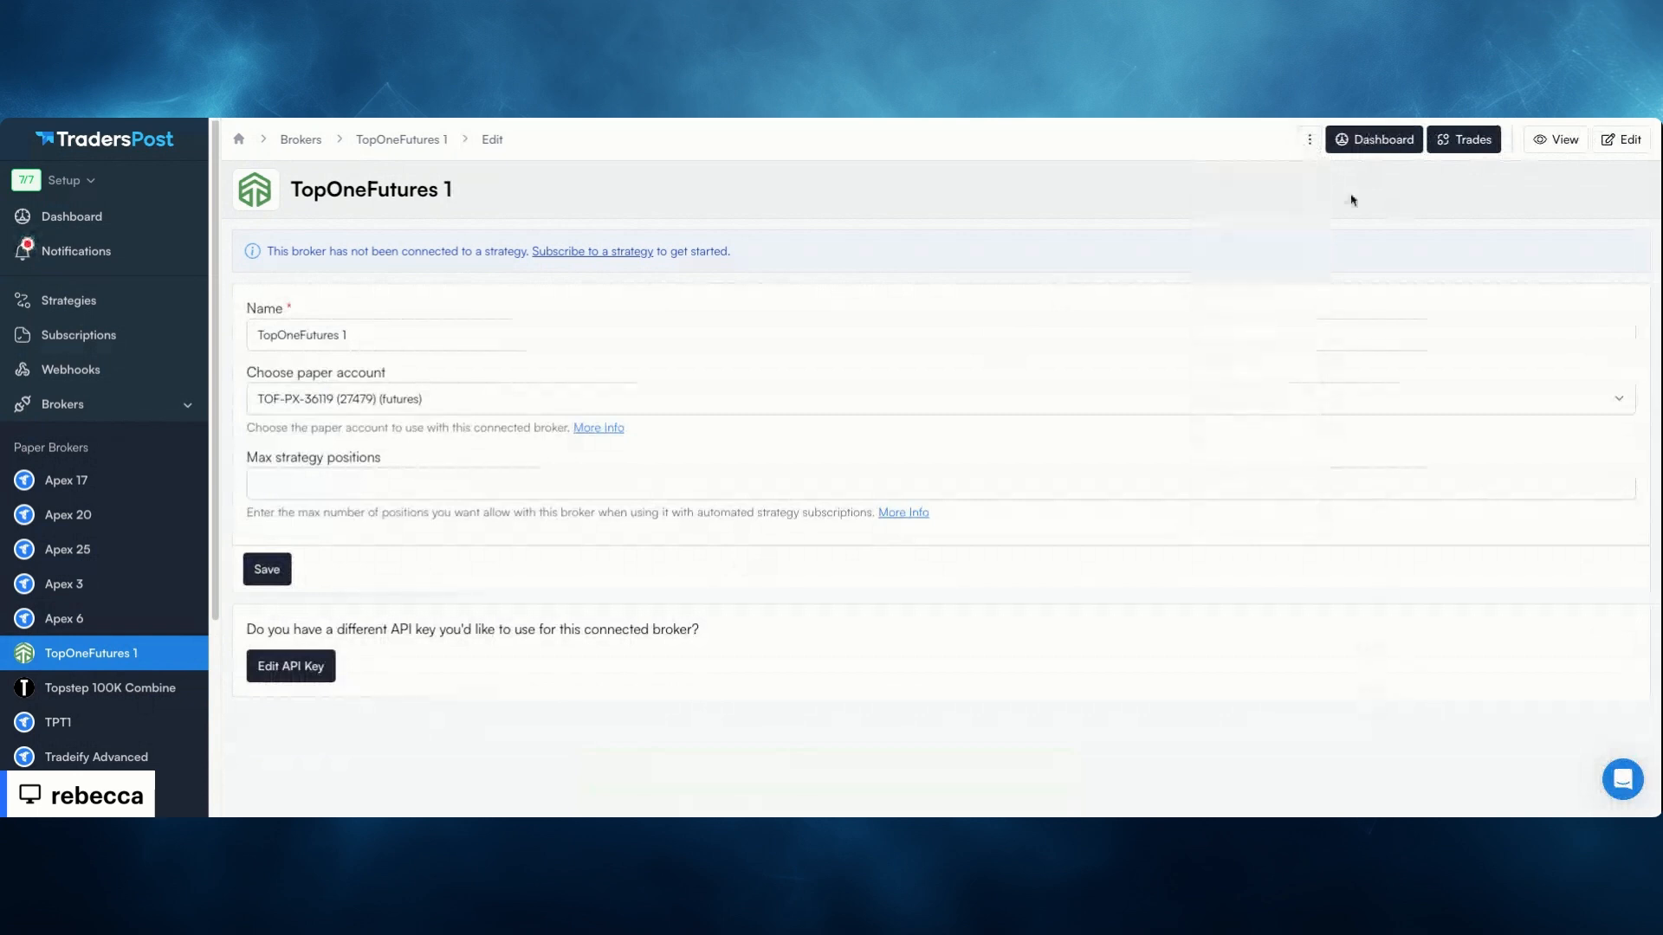
click(82, 658)
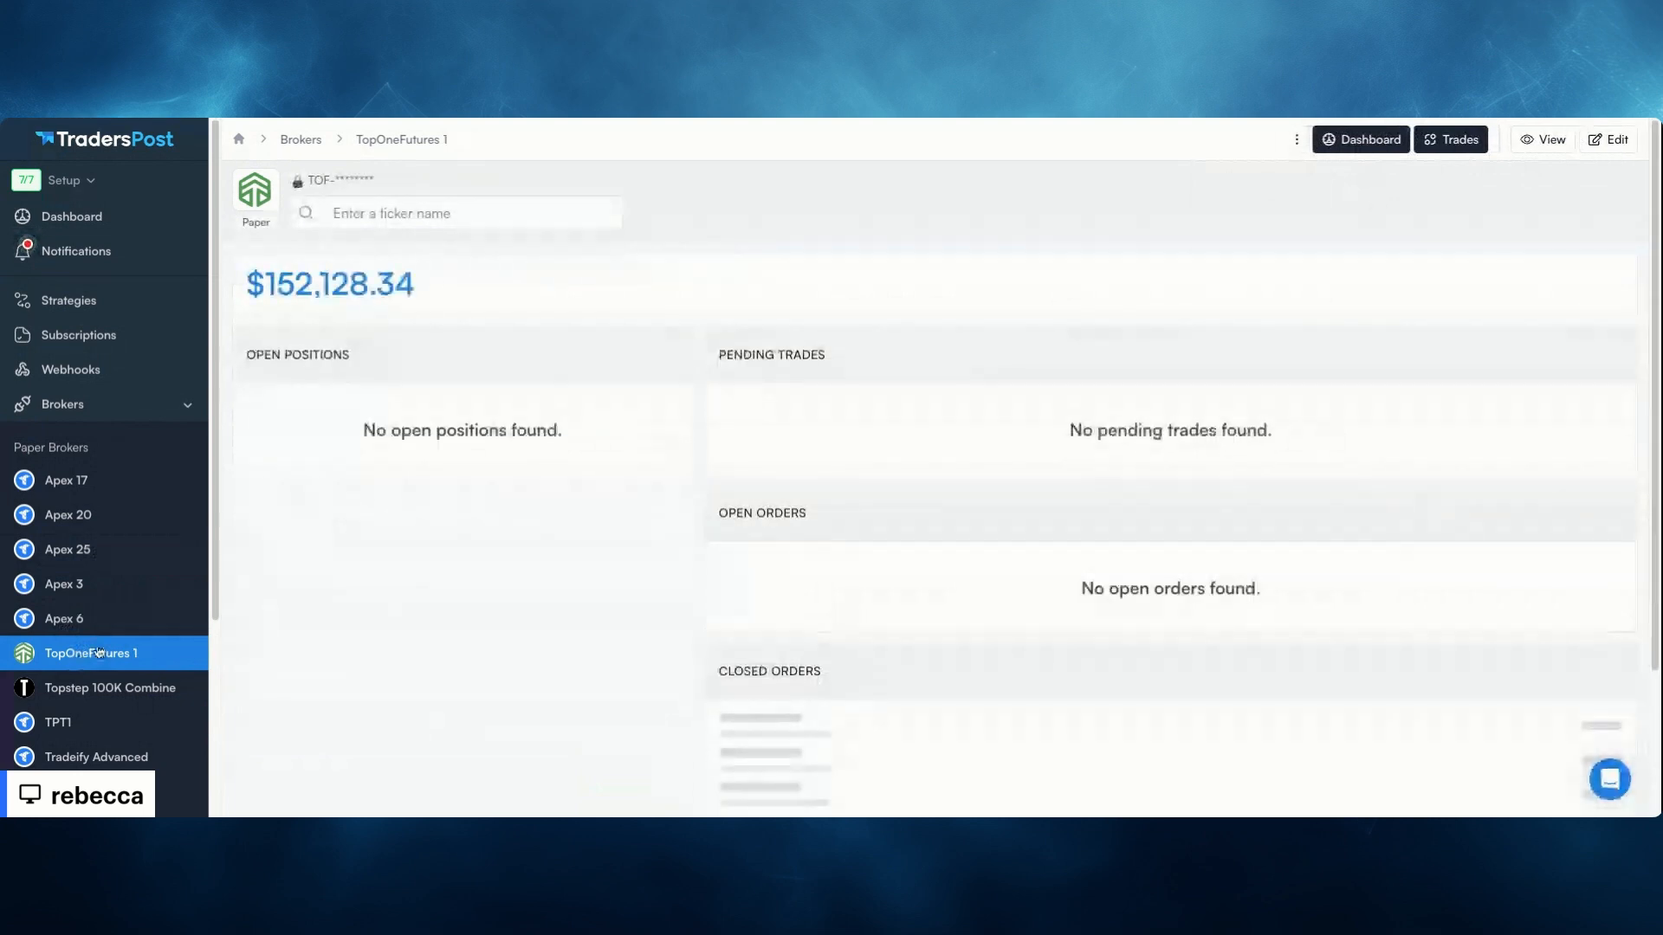
click(1296, 141)
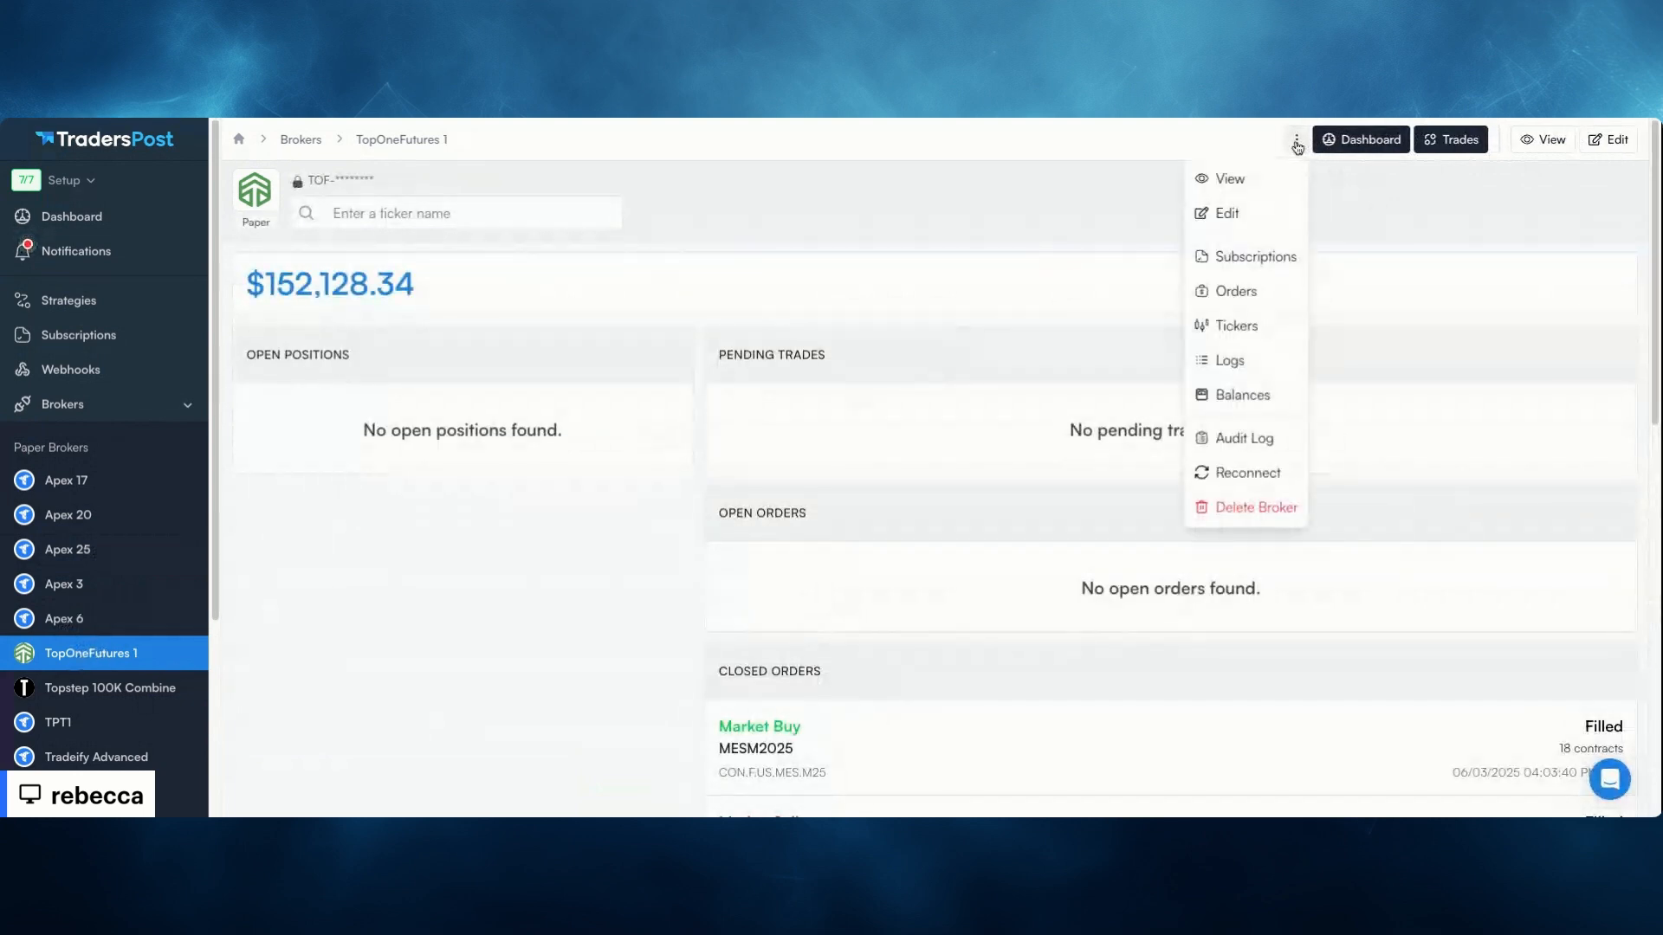
click(879, 189)
scroll(889, 198, down, 1)
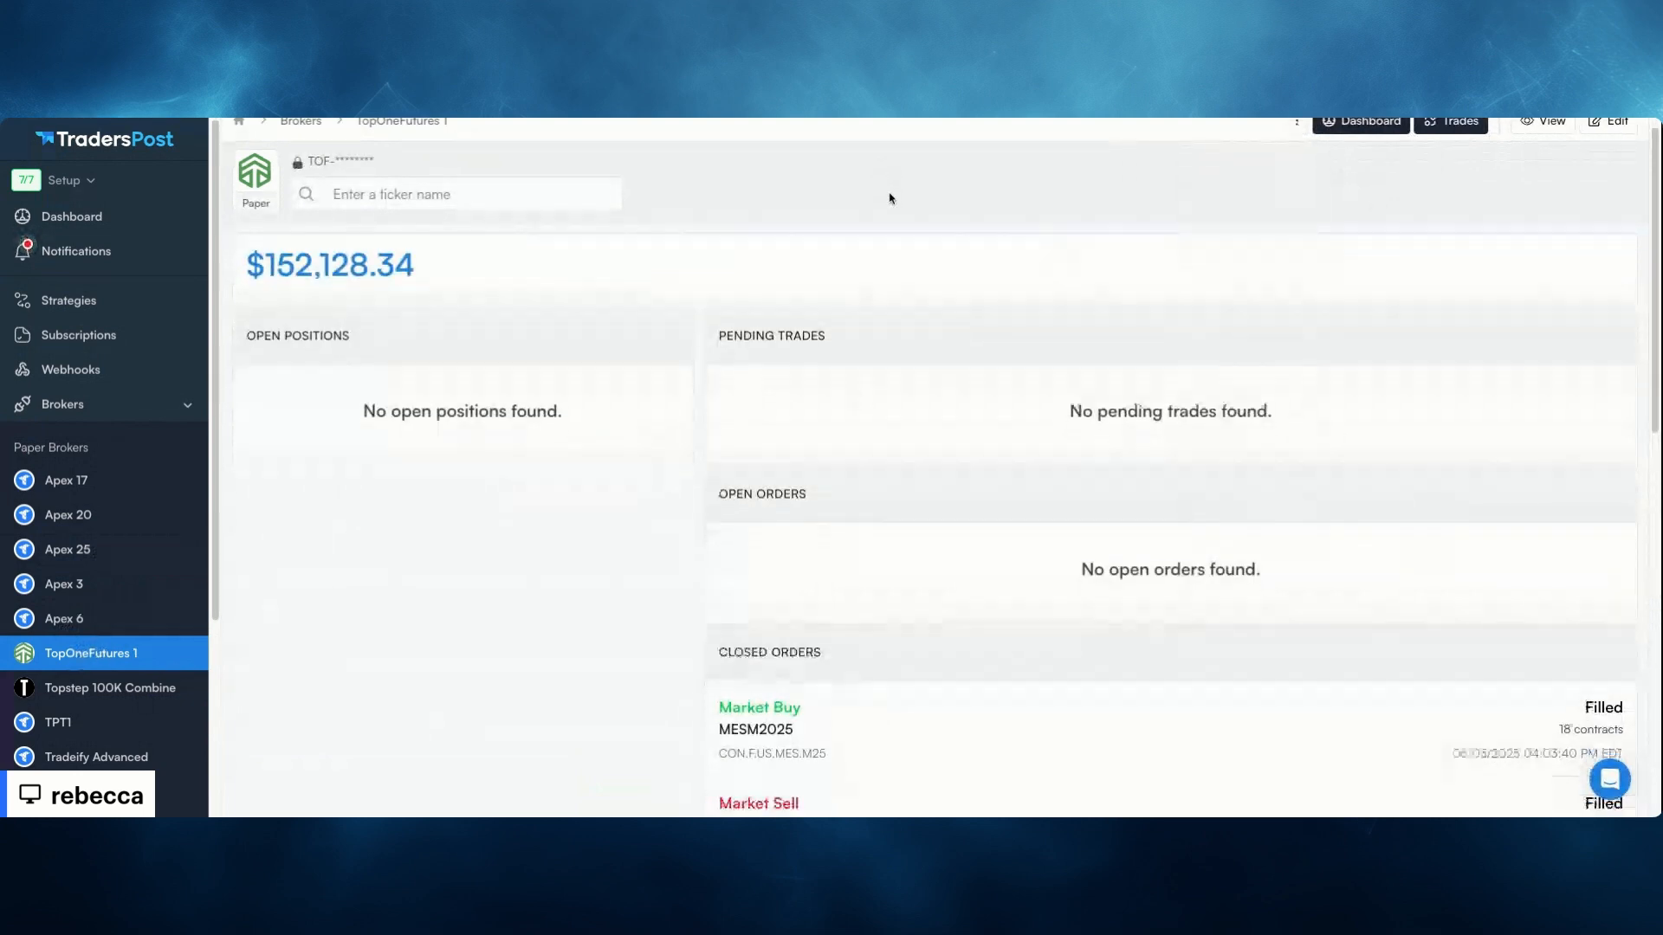
scroll(889, 198, up, 1)
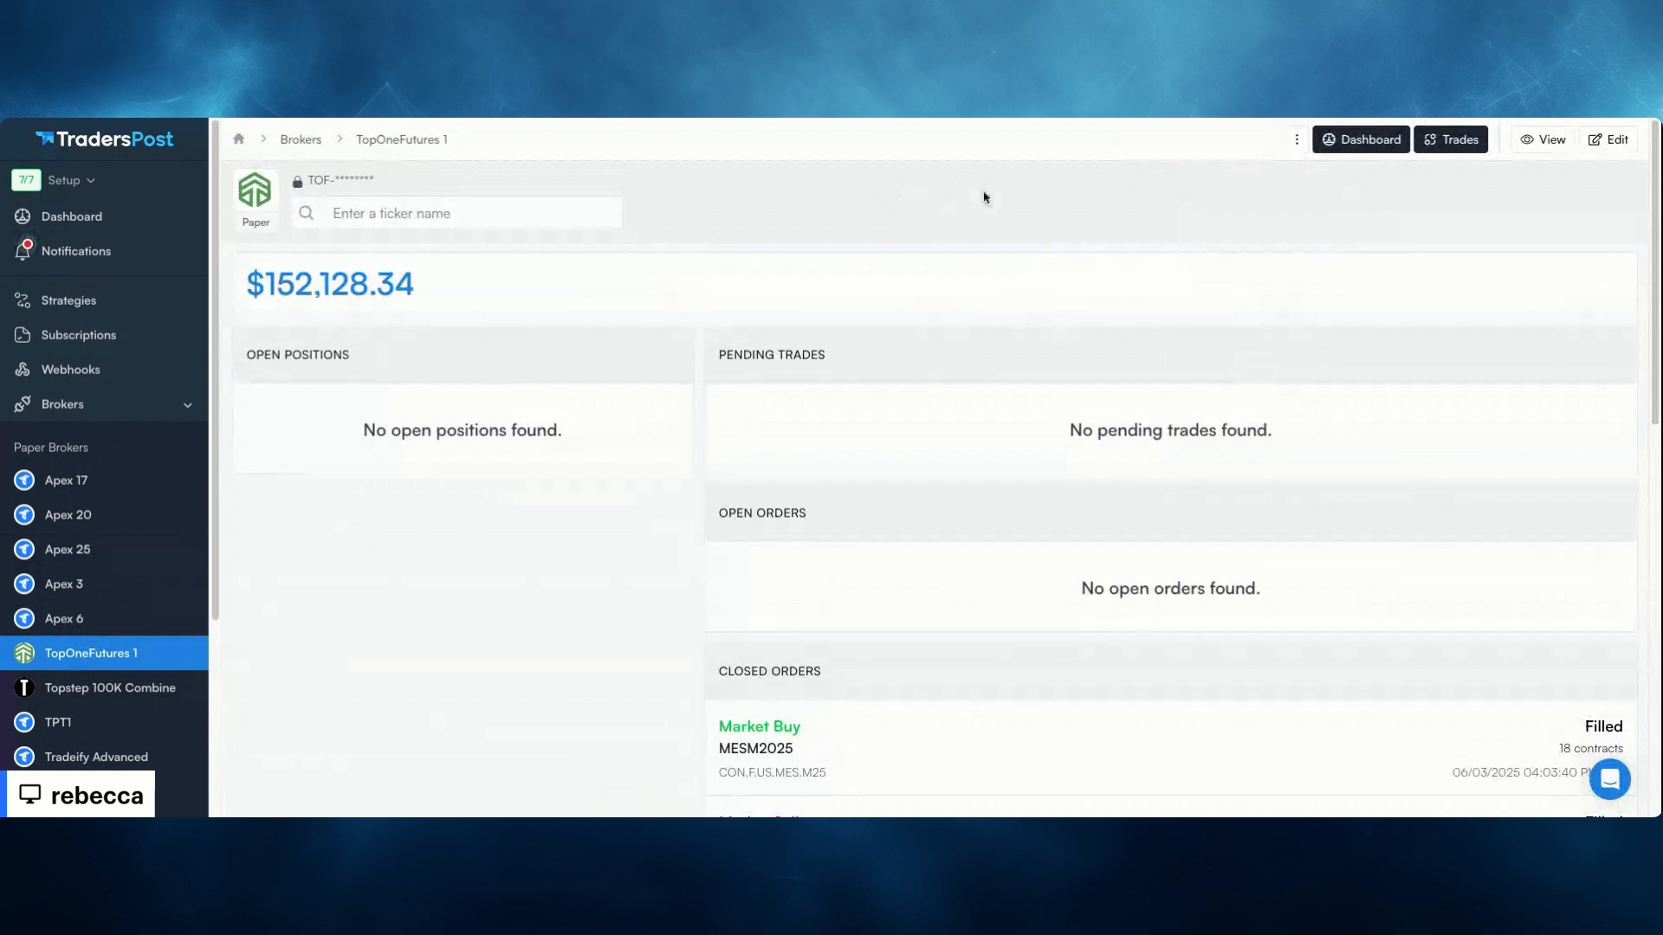
scroll(984, 198, down, 4)
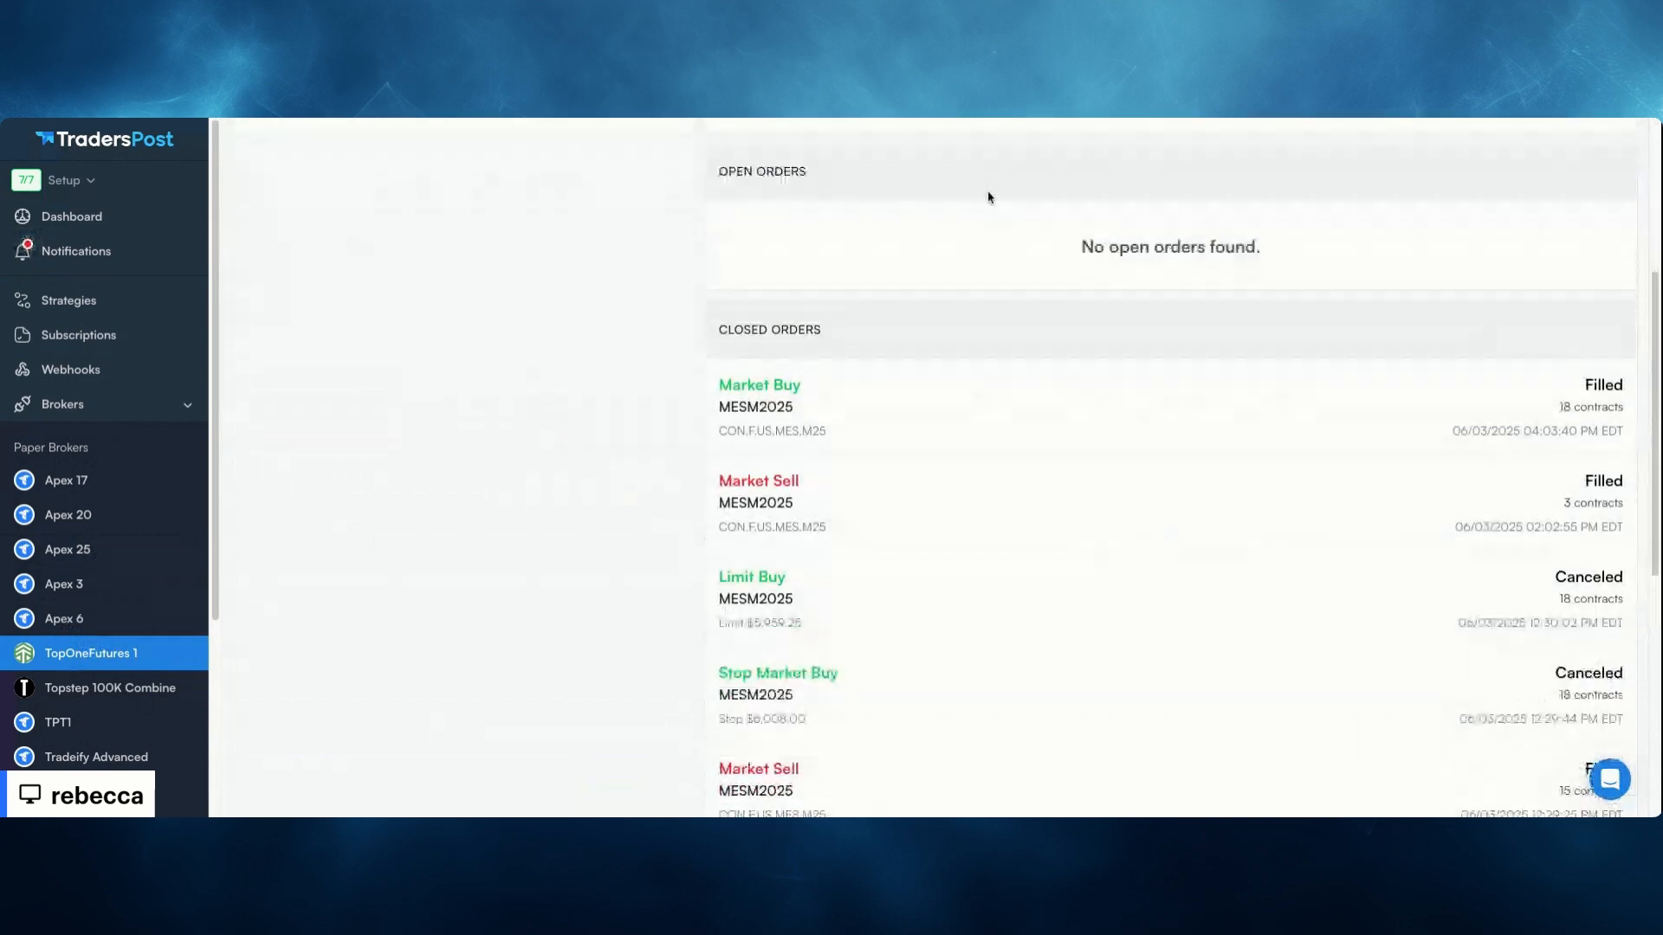
scroll(988, 198, up, 4)
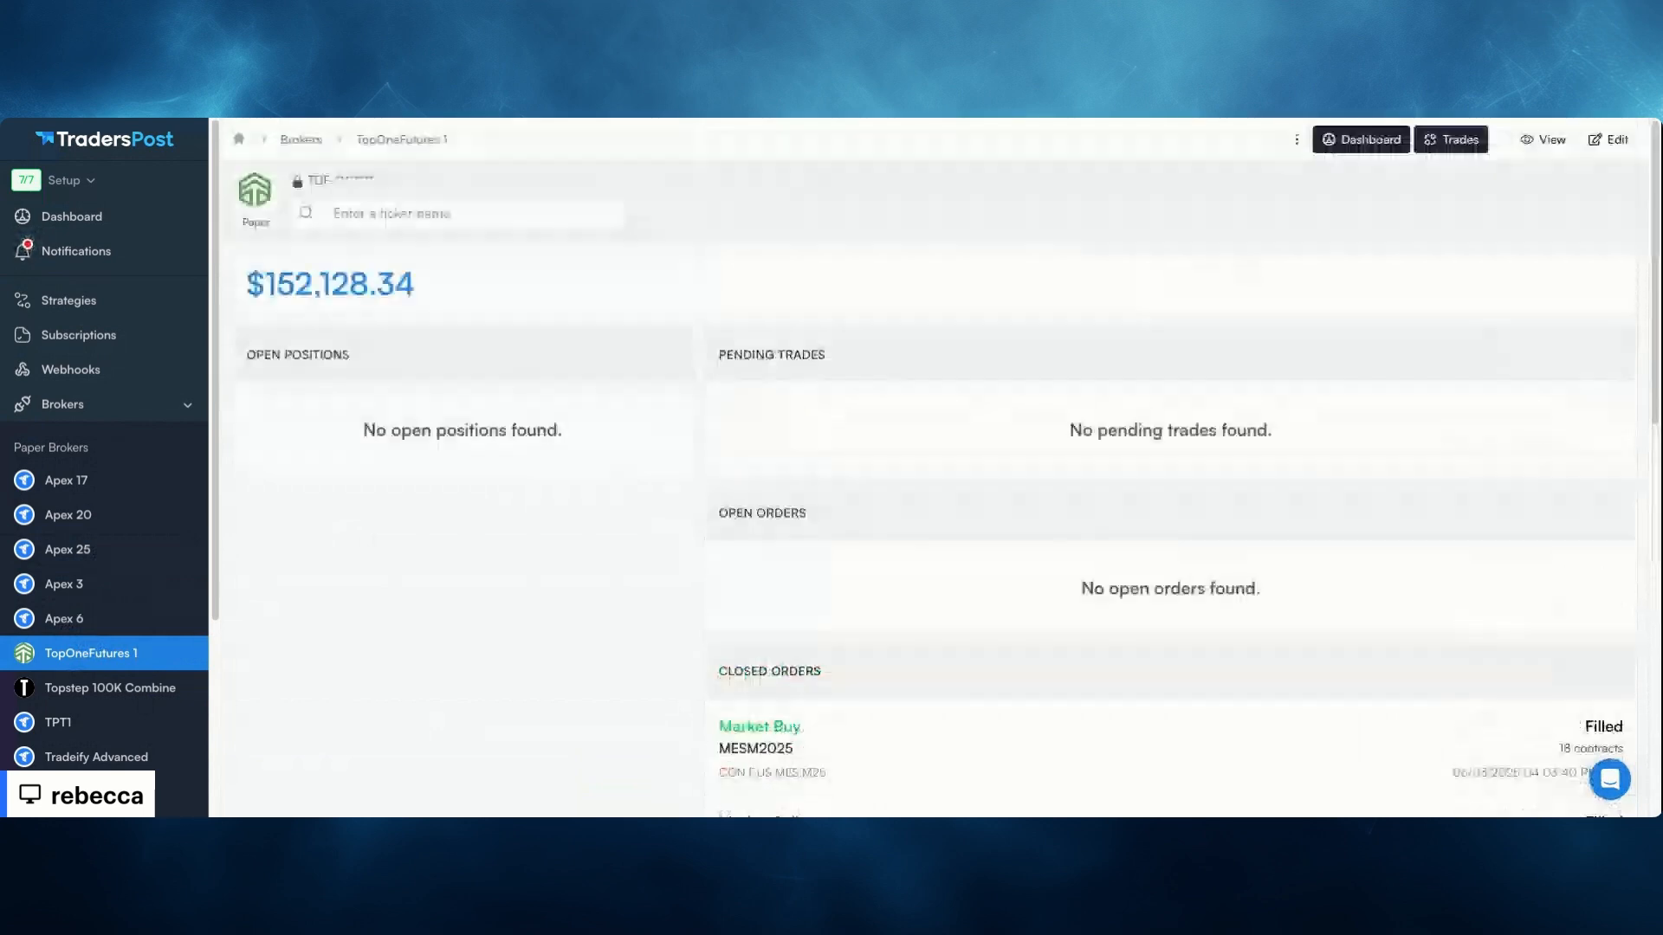
click(1296, 141)
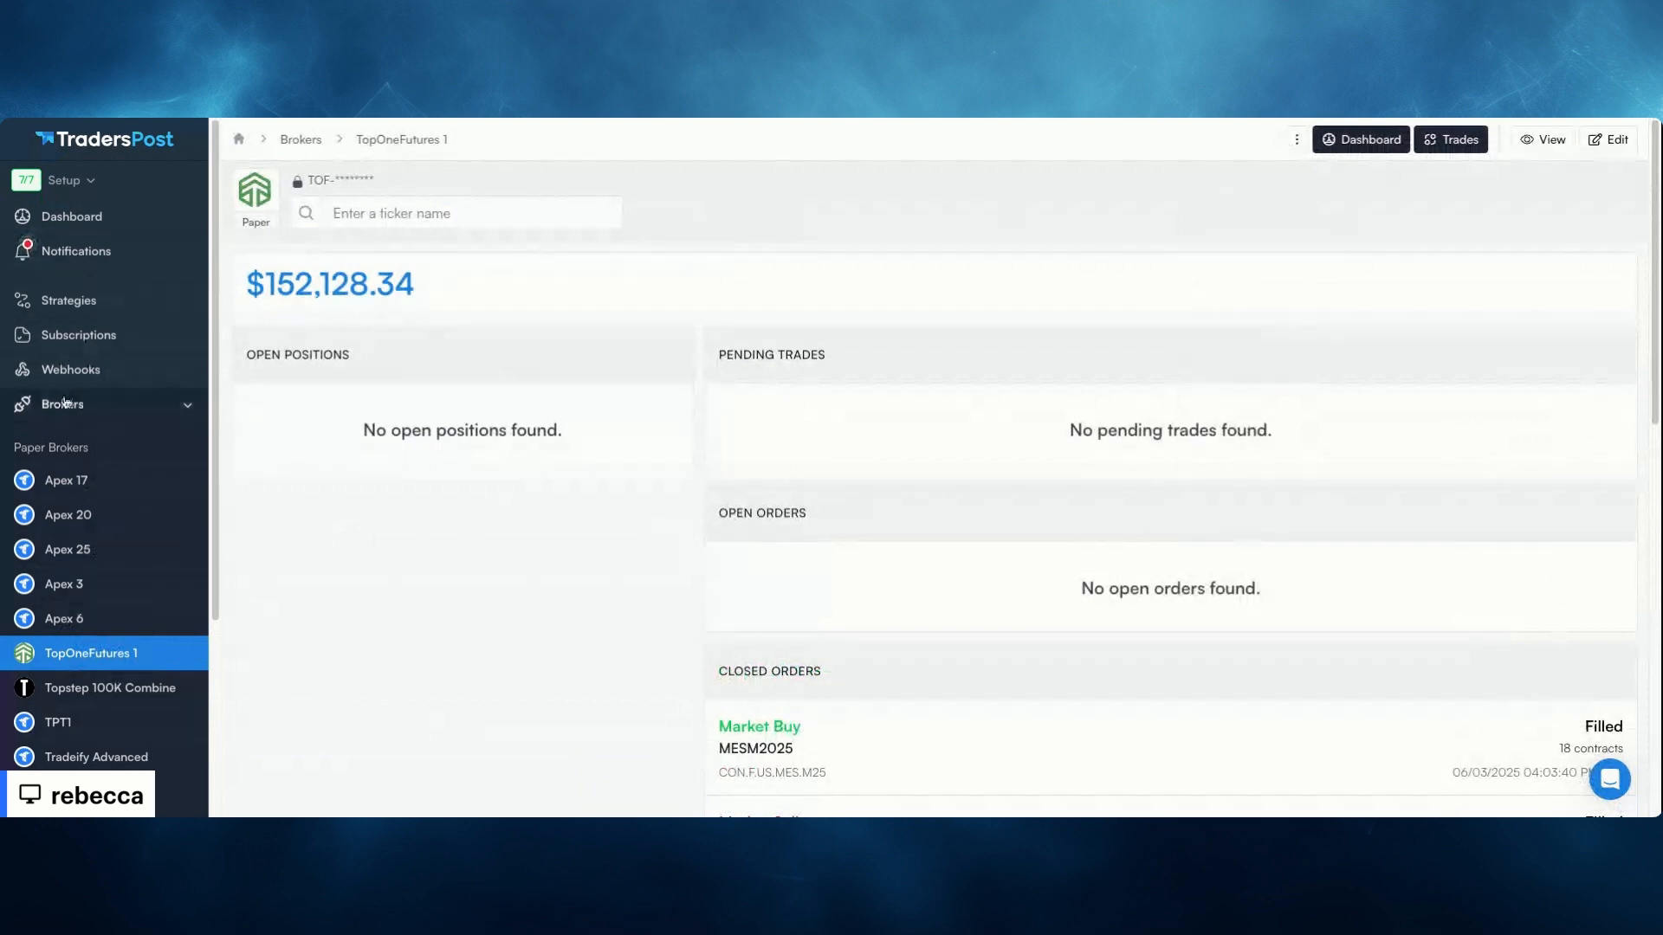
Start another paper broker connection for TopOneFutures via ProjectX and agree to the risk waiver
click(1576, 139)
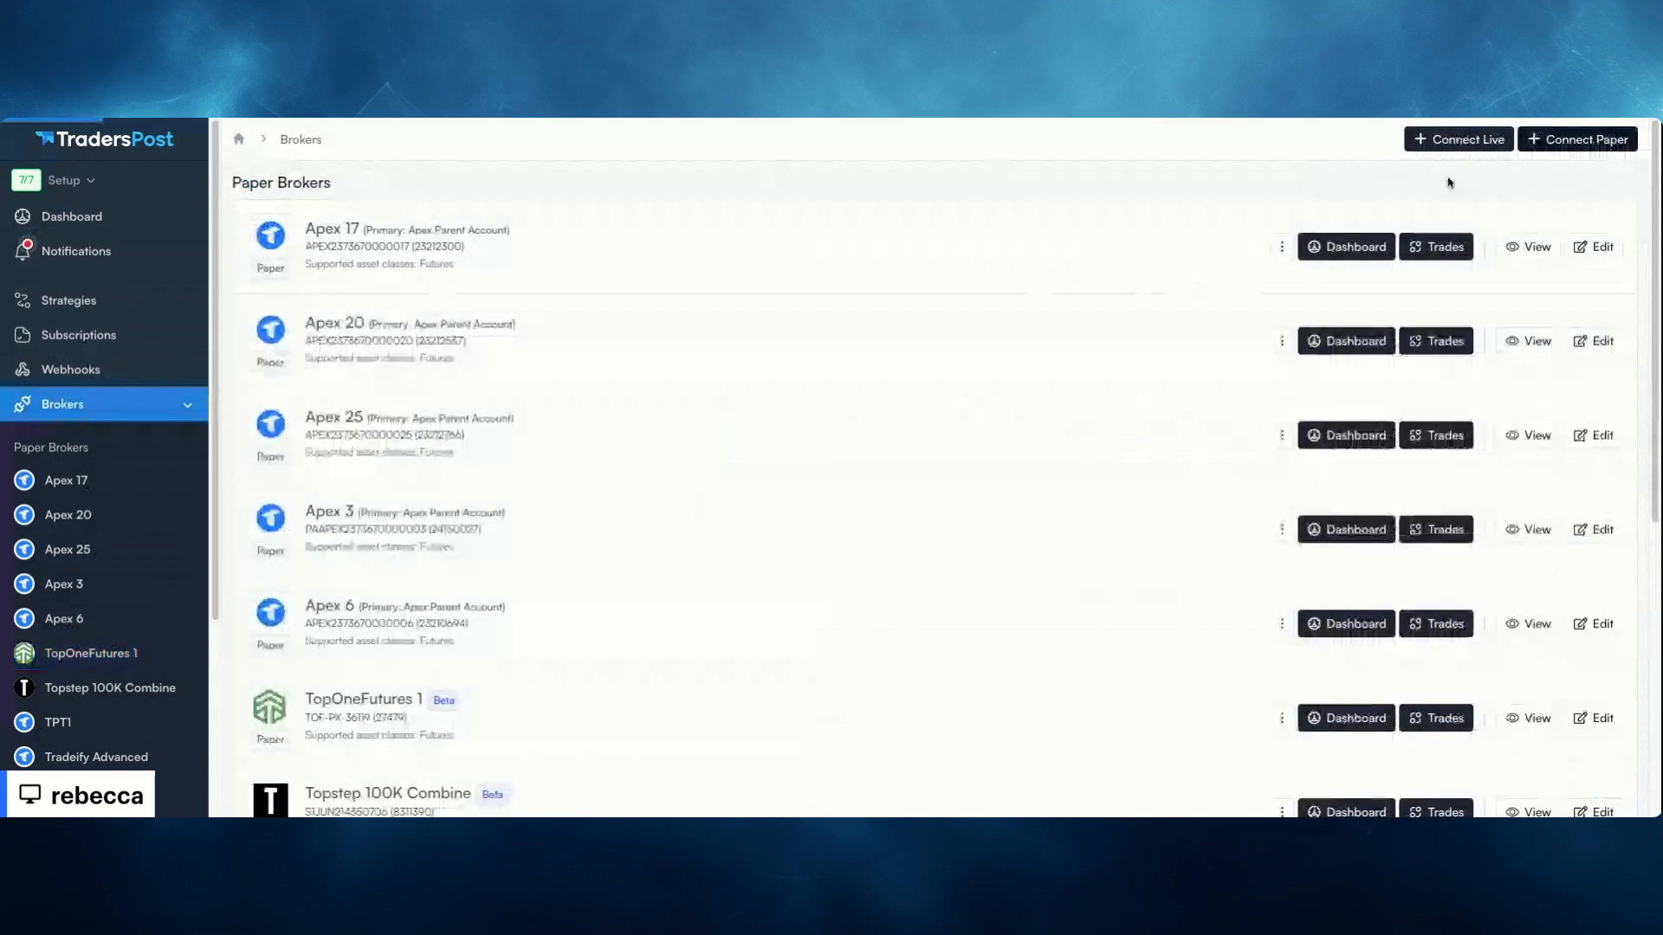
scroll(671, 294, down, 5)
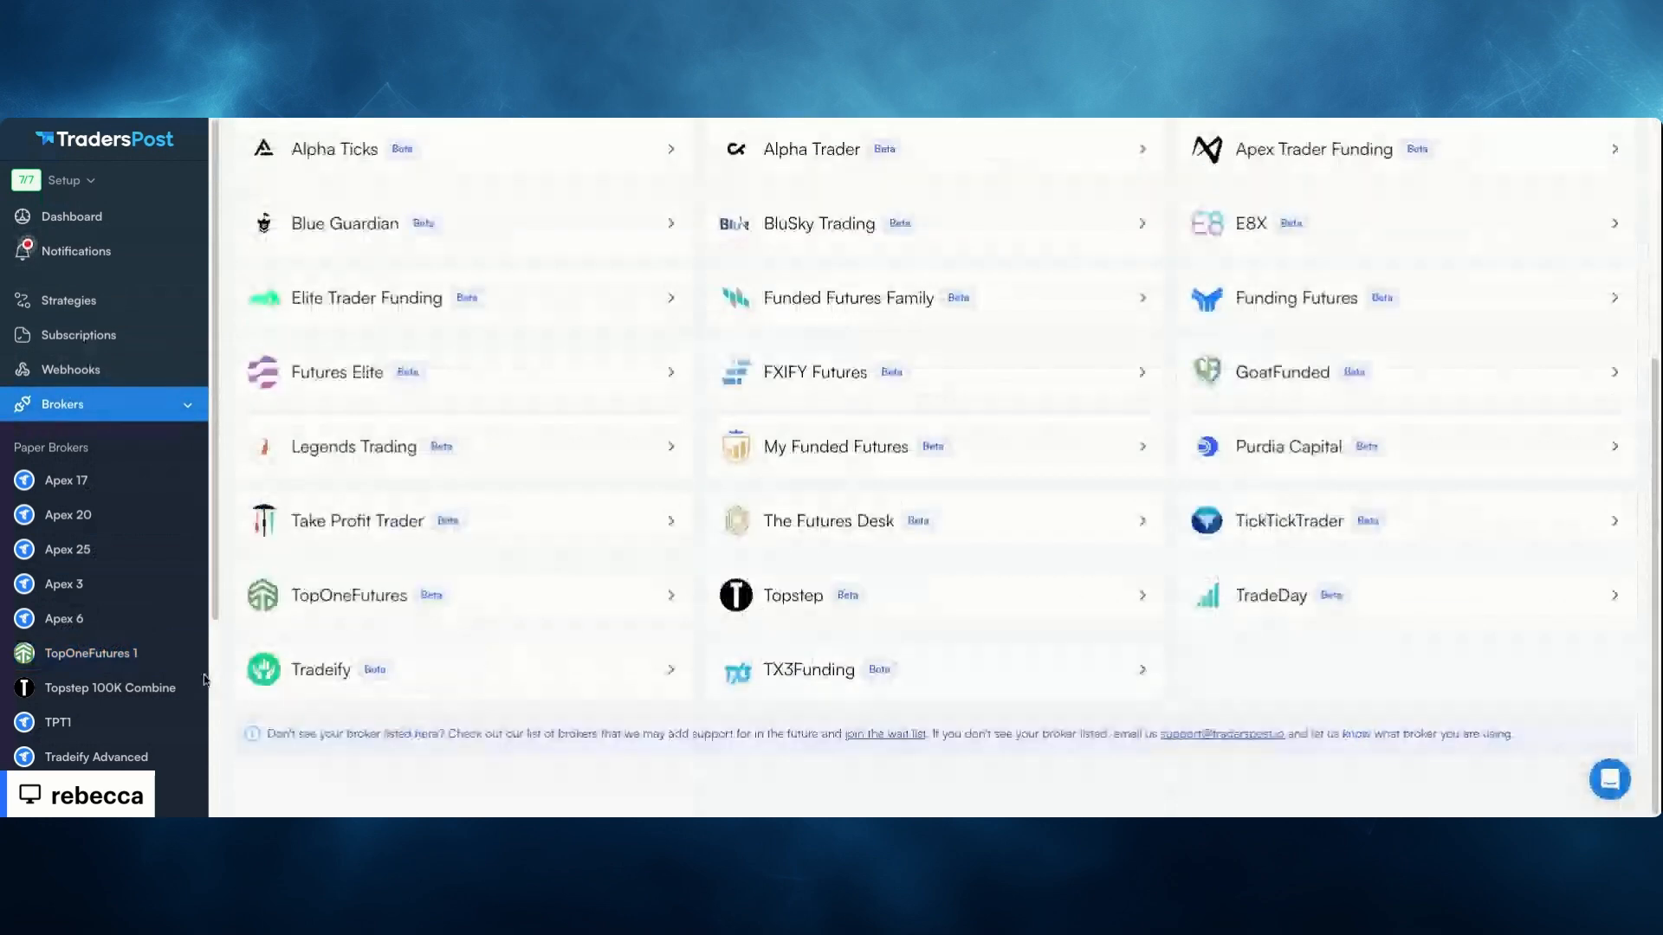
click(450, 595)
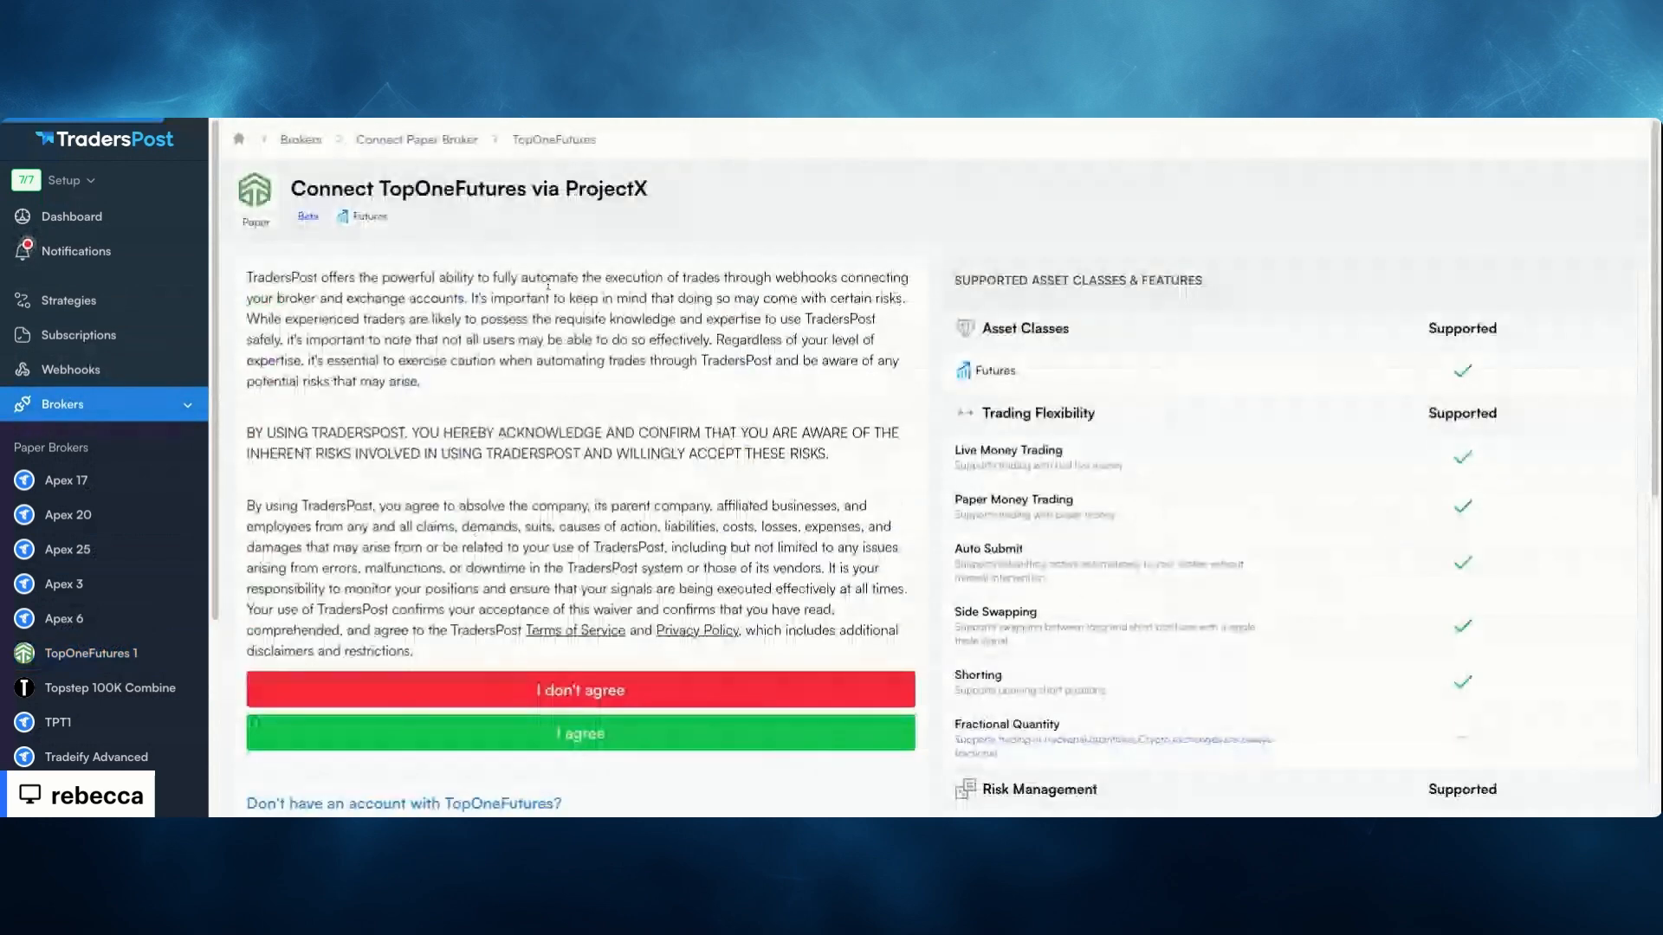
click(580, 732)
Try to connect TopOneFutures by entering the ProjectX username and API key
click(352, 313)
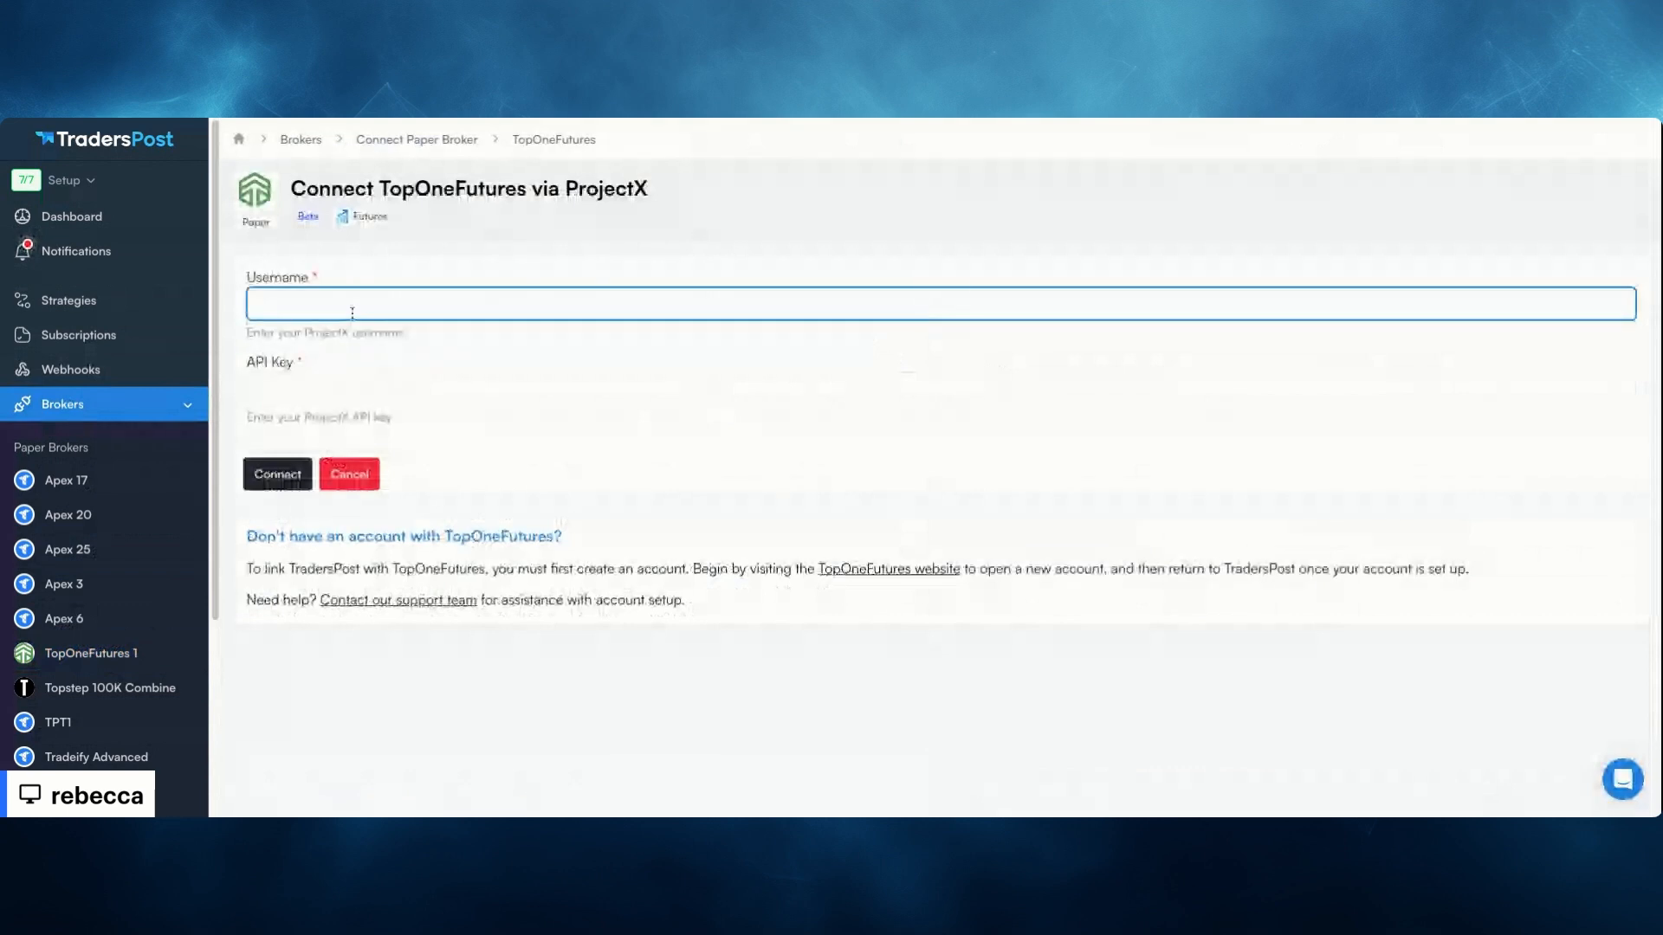
text([blurred])
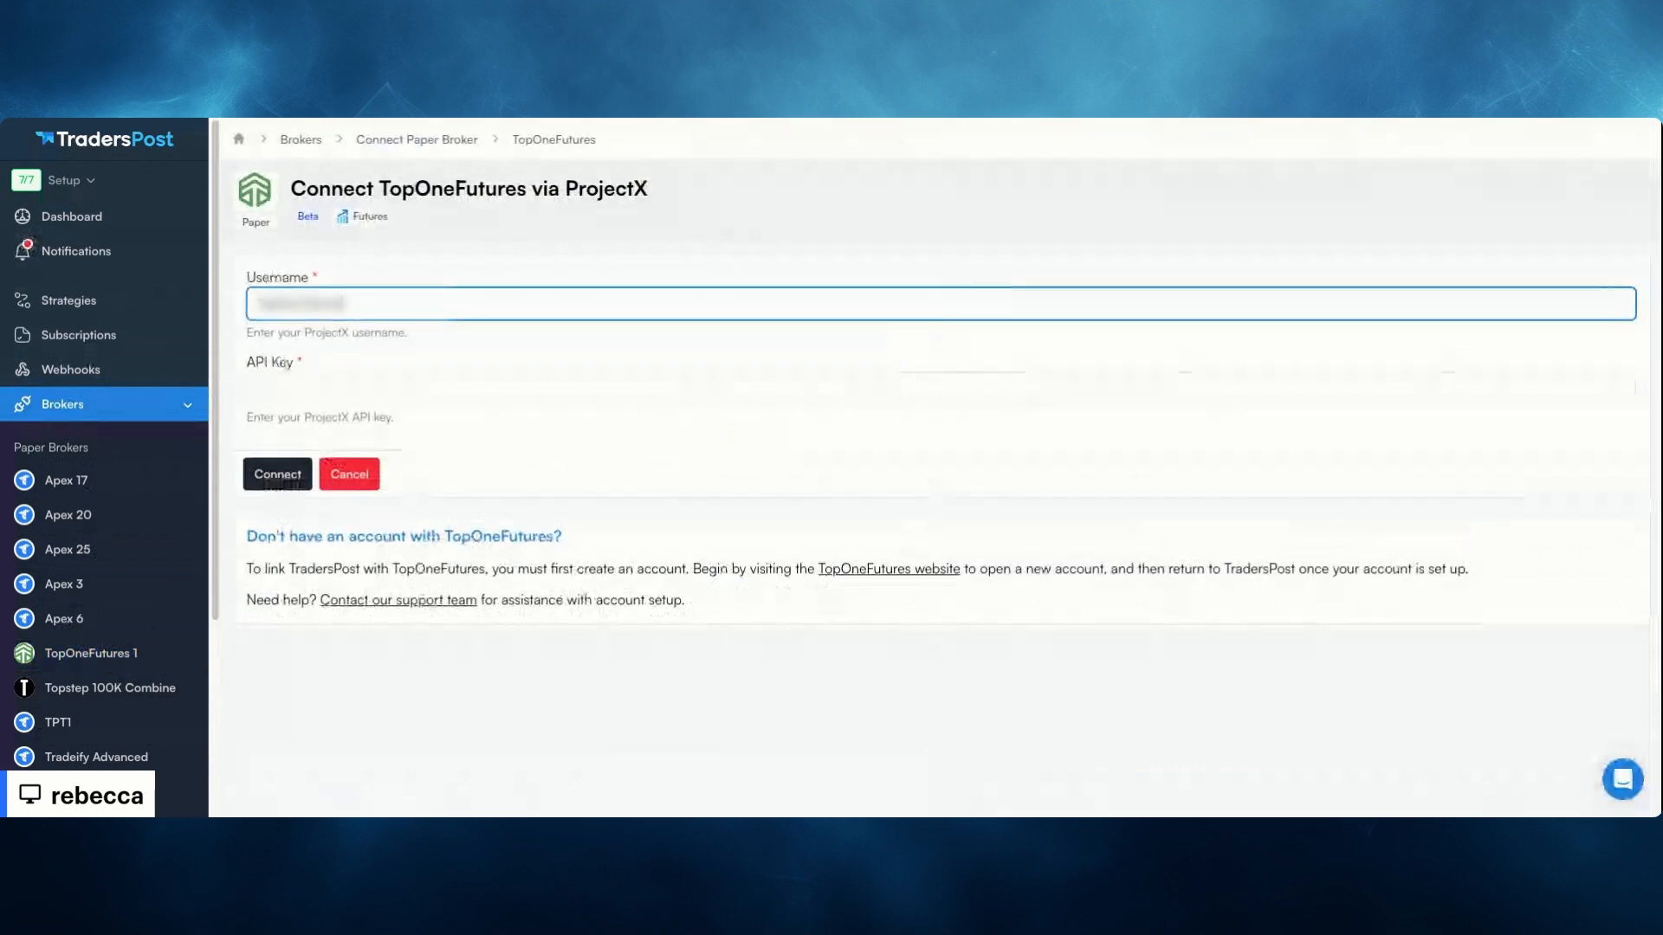
click(323, 386)
key(ctrl+v)
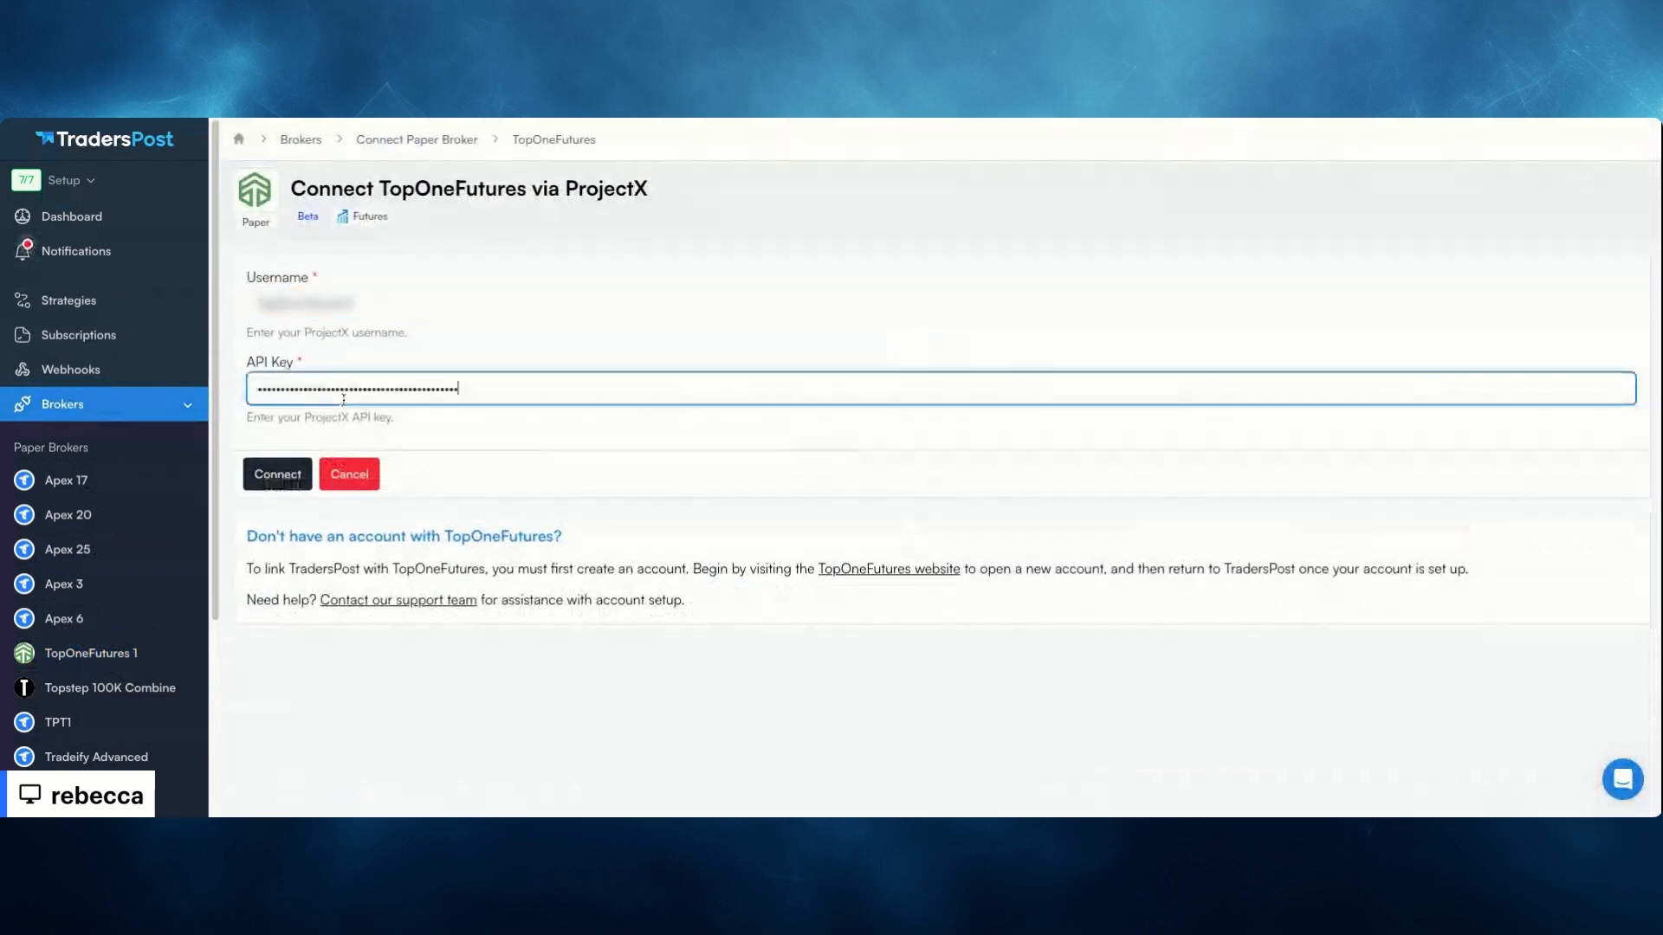
click(271, 470)
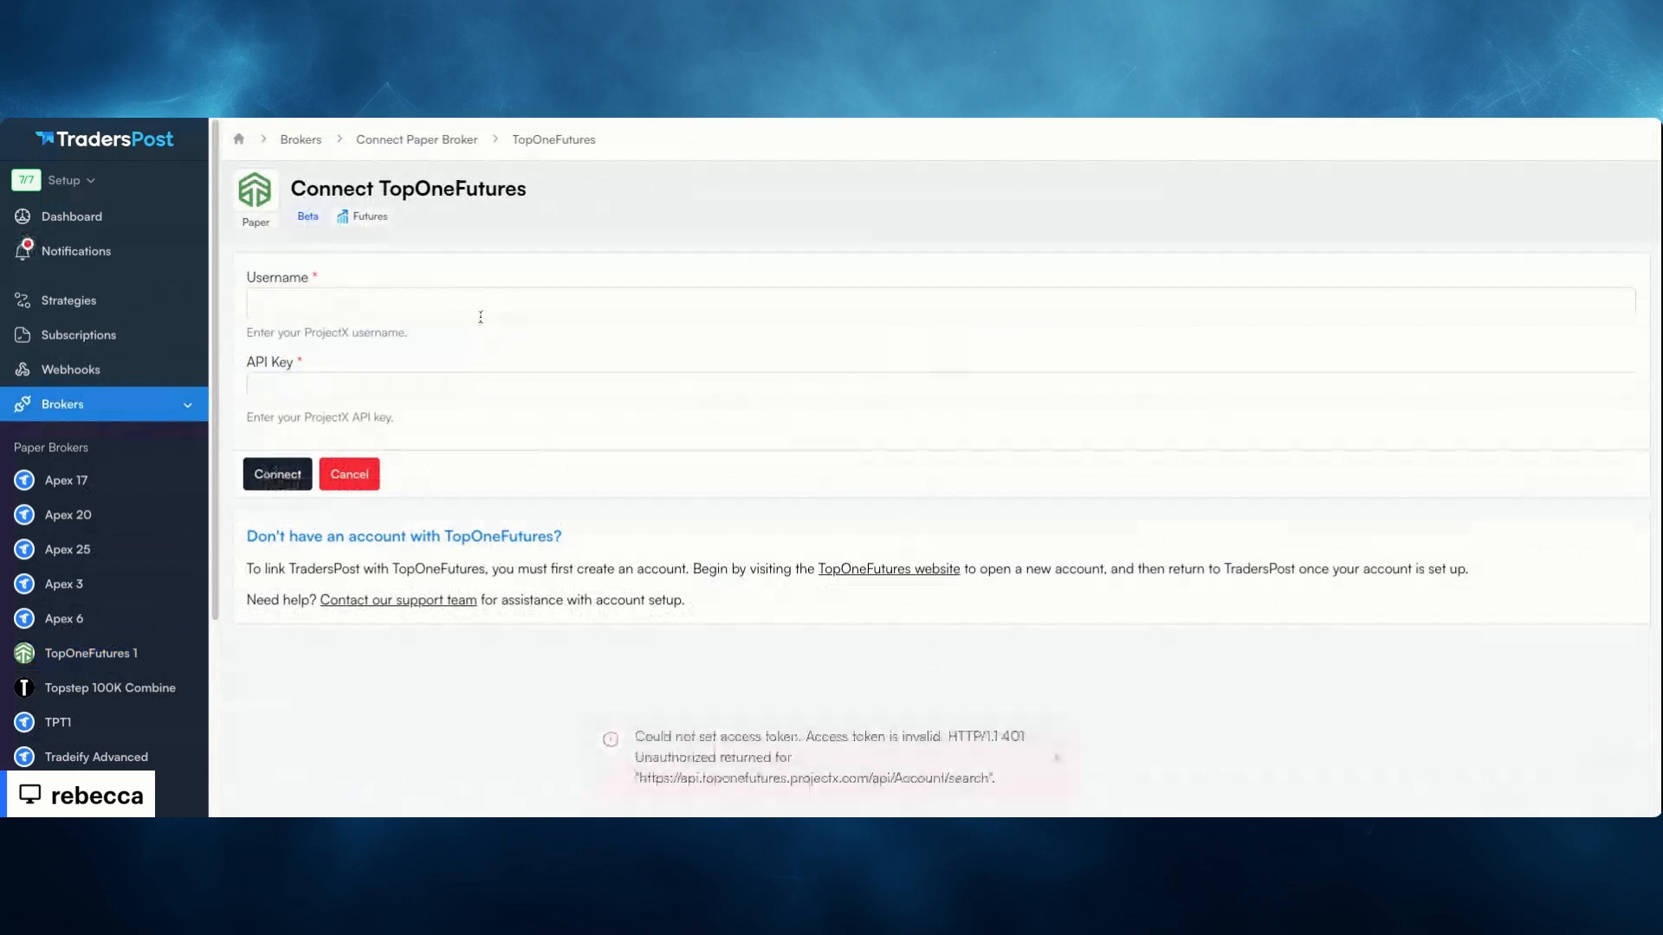
Enter the ProjectX login e-mail as username, paste the API key and connect the second TopOneFutures broker
click(330, 298)
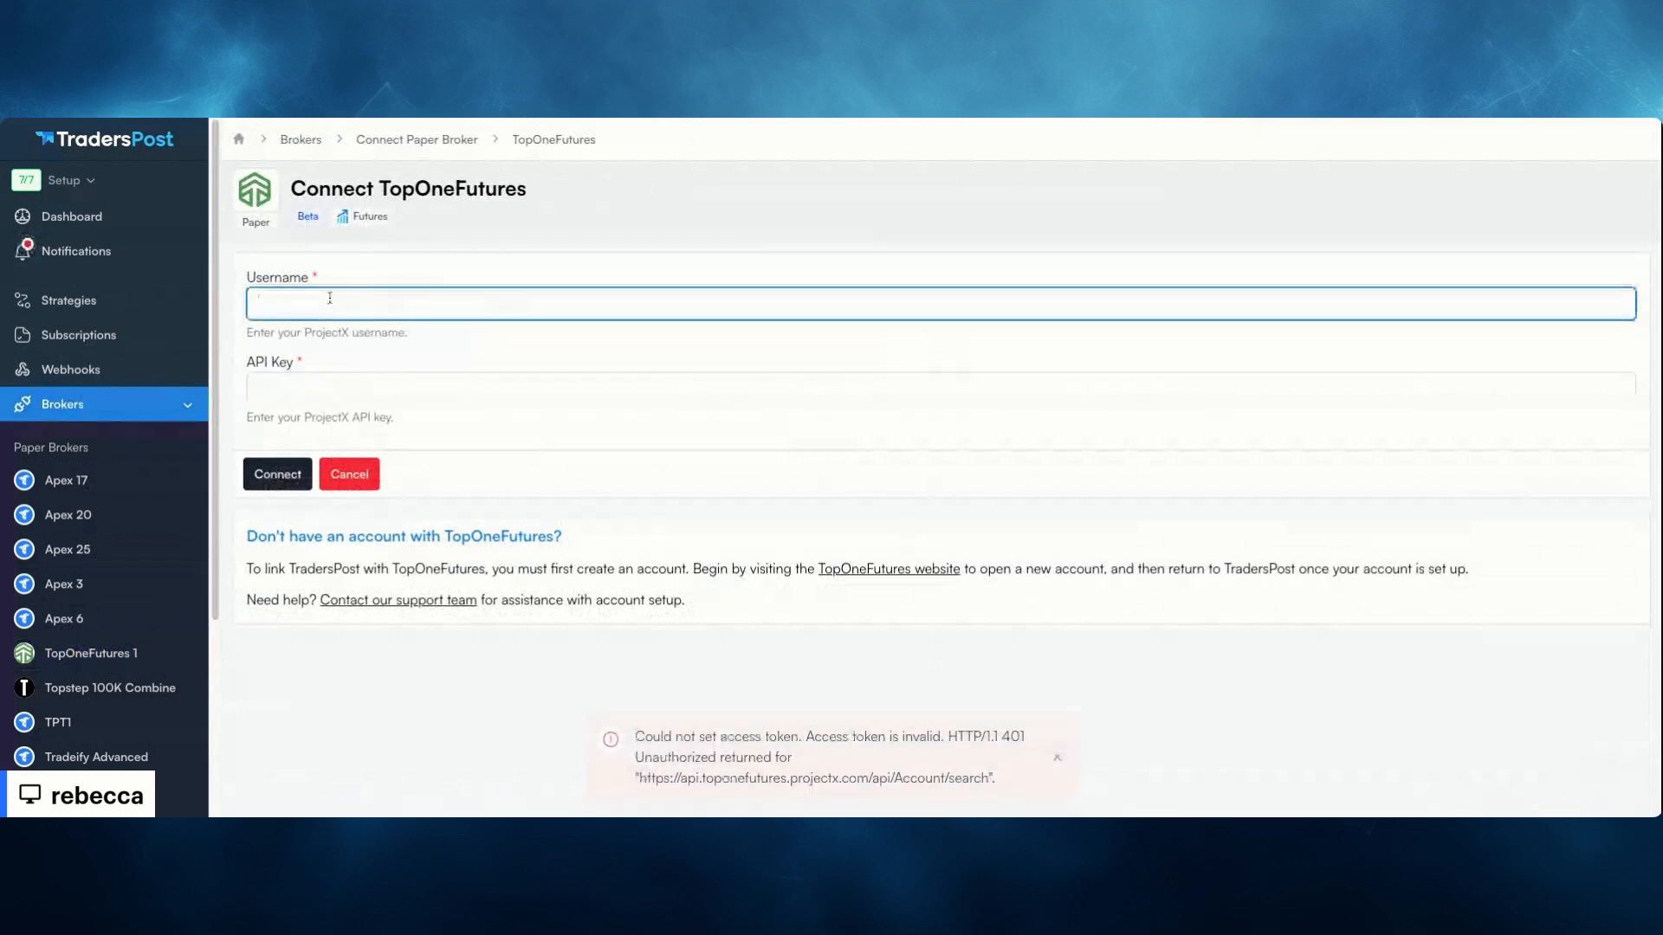
key(ctrl+v)
click(365, 394)
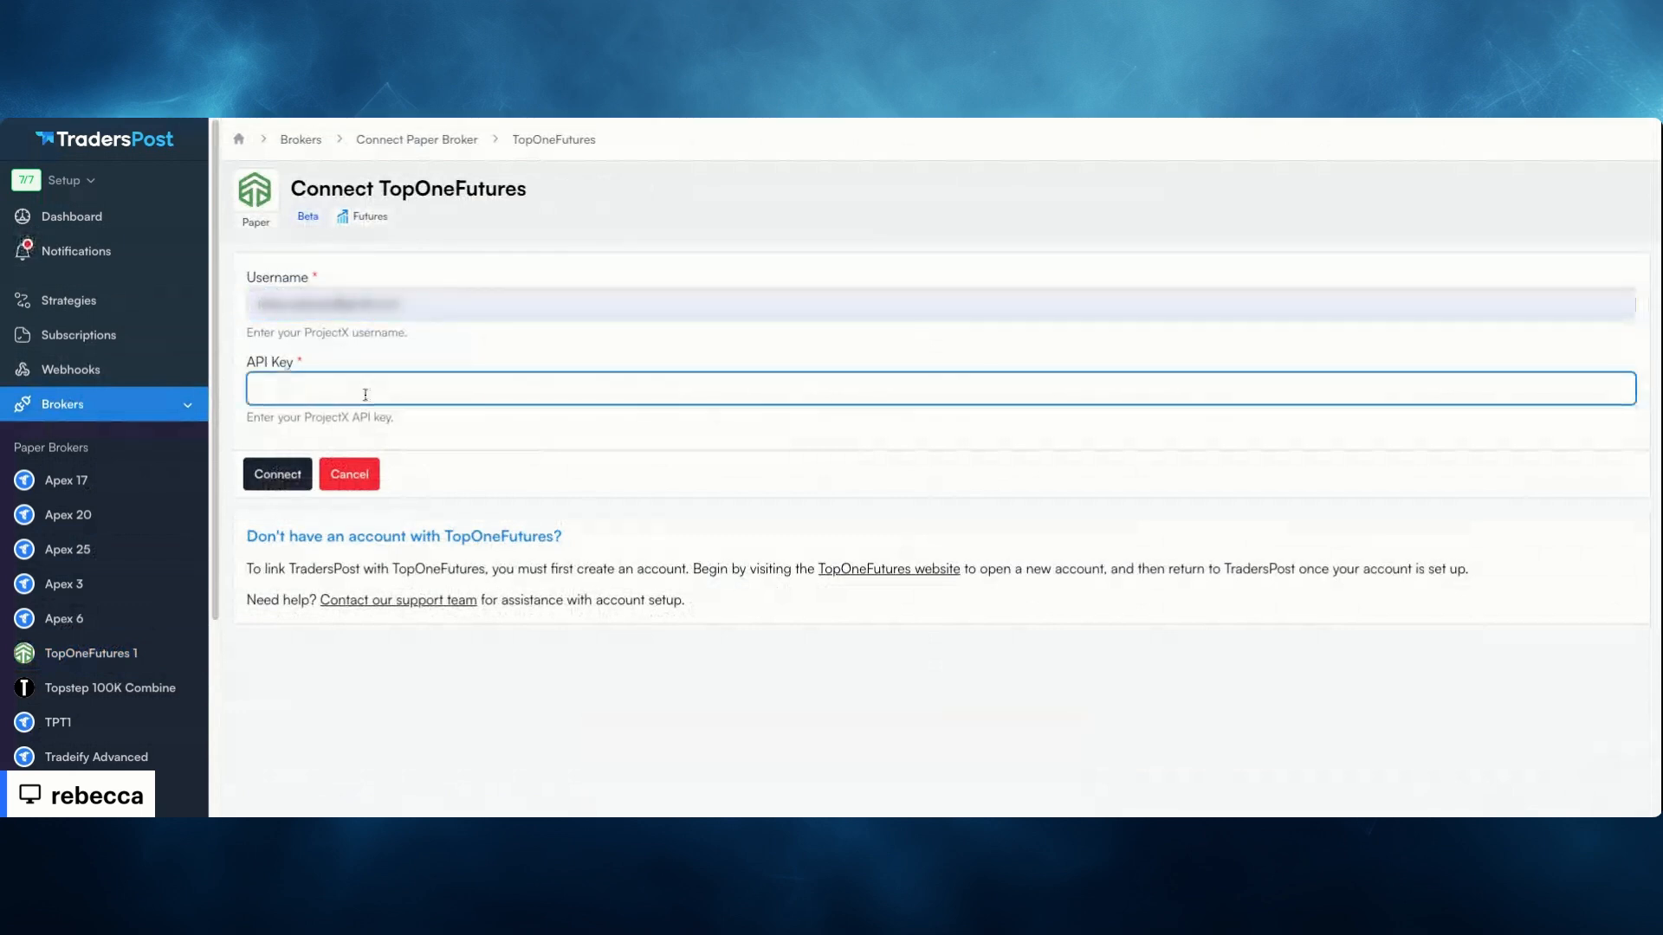
key(ctrl+v)
click(275, 472)
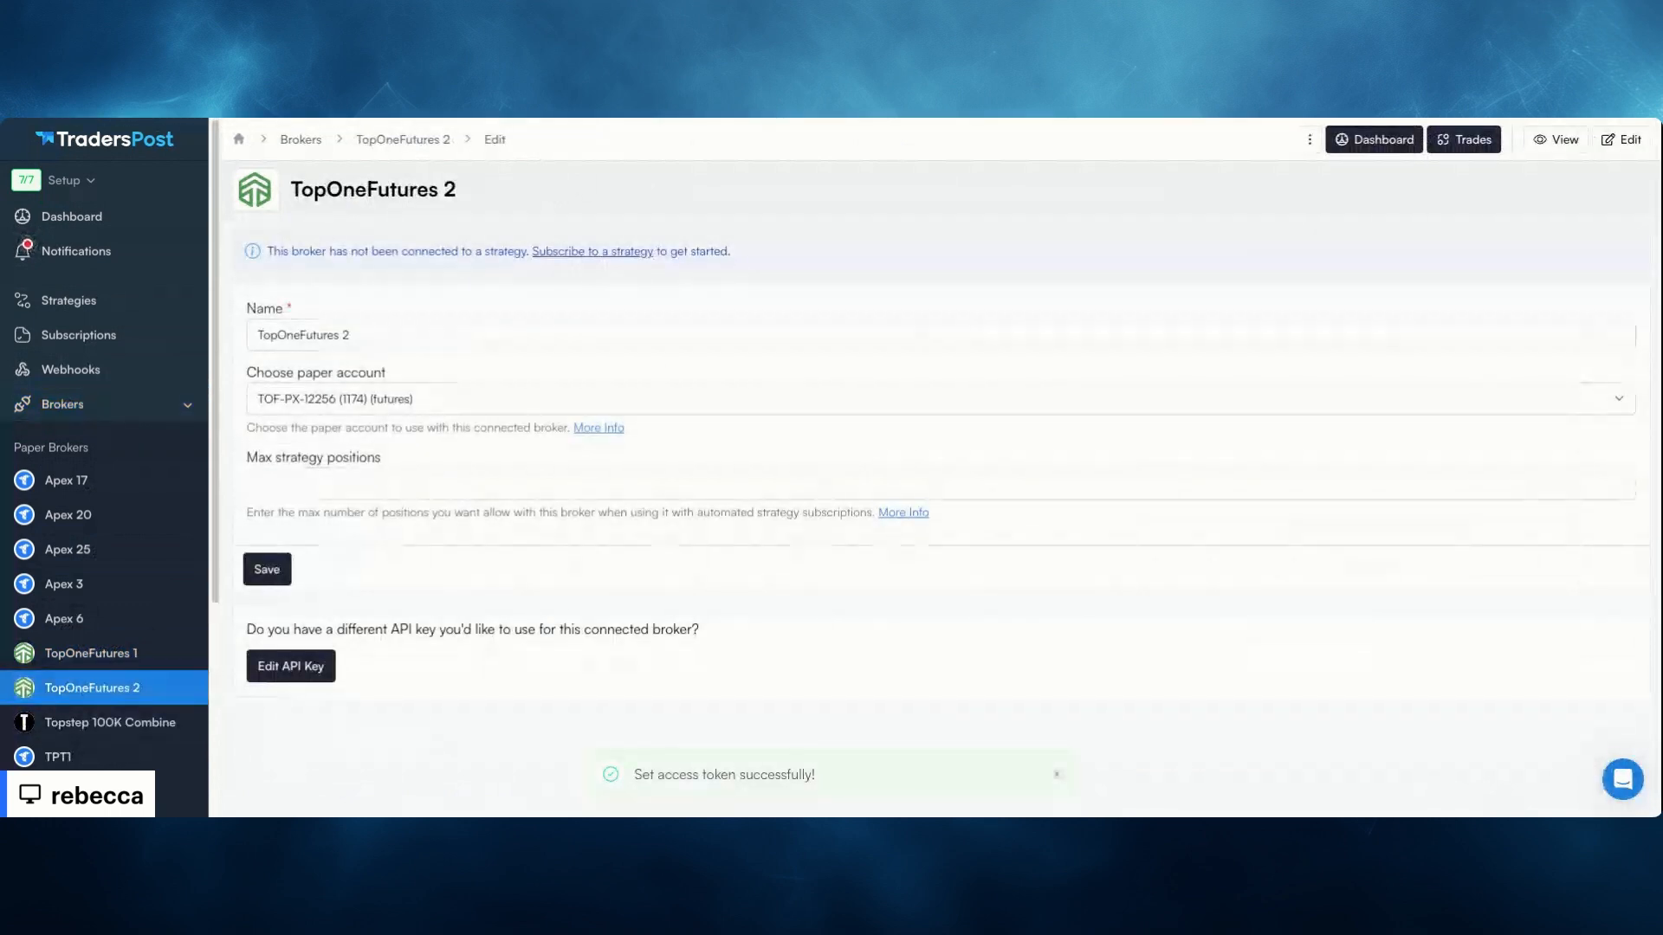
Switch the TopOneFutures 2 broker to its own futures paper account, leaving max strategy positions empty, and save the broker
click(372, 399)
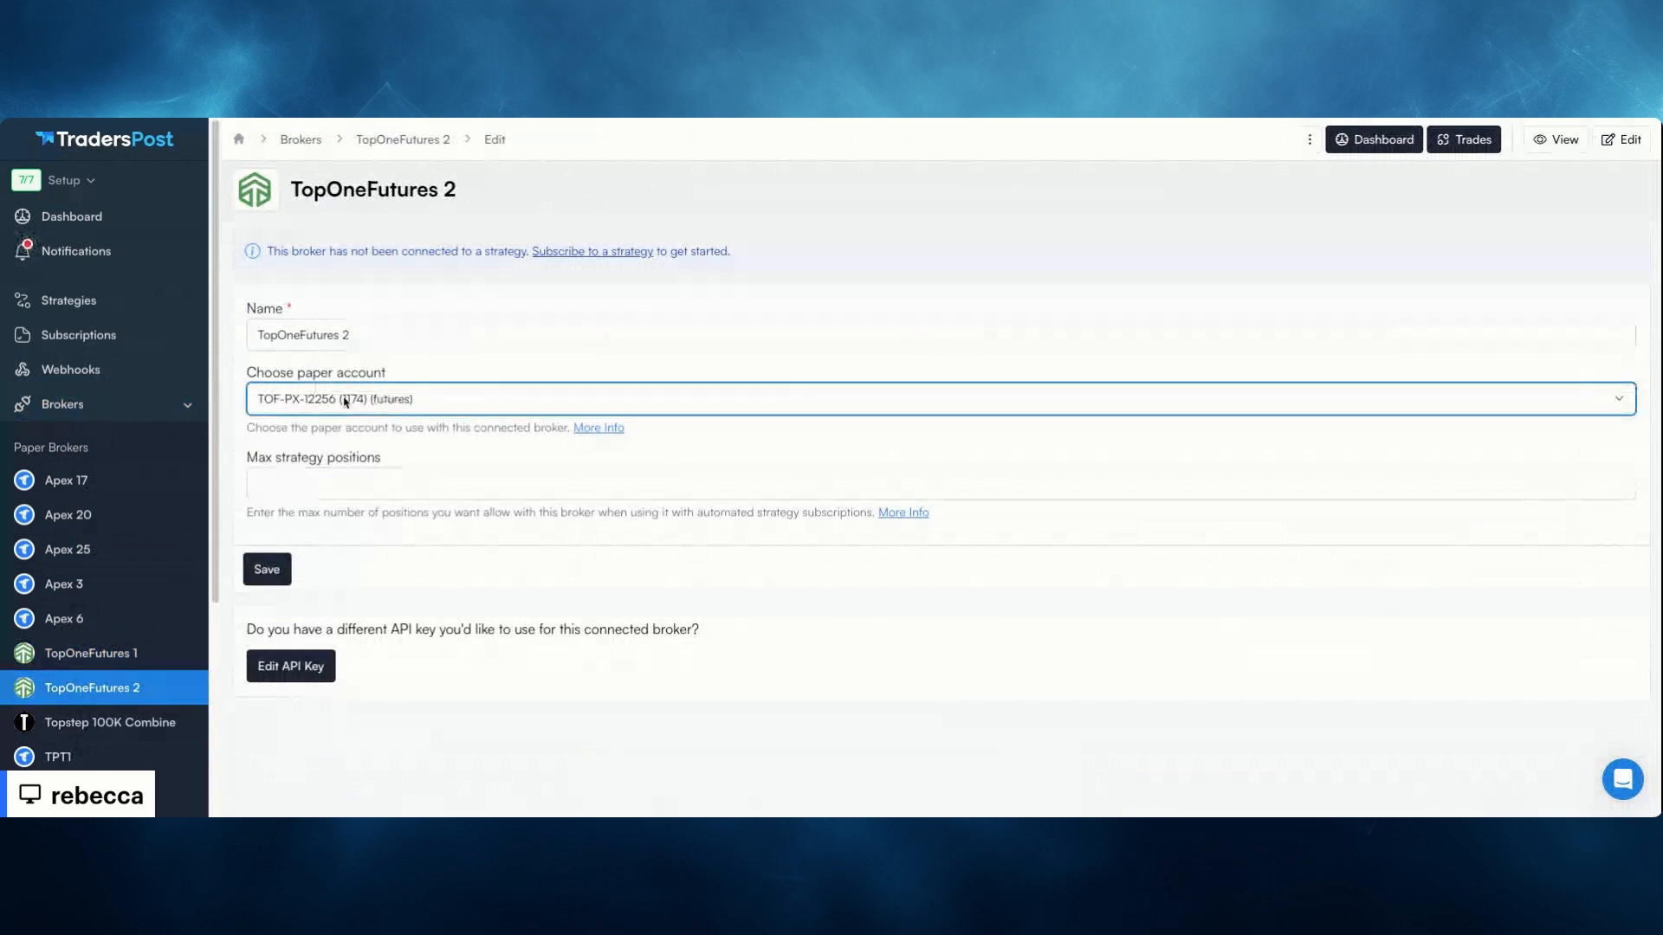
click(344, 402)
click(327, 474)
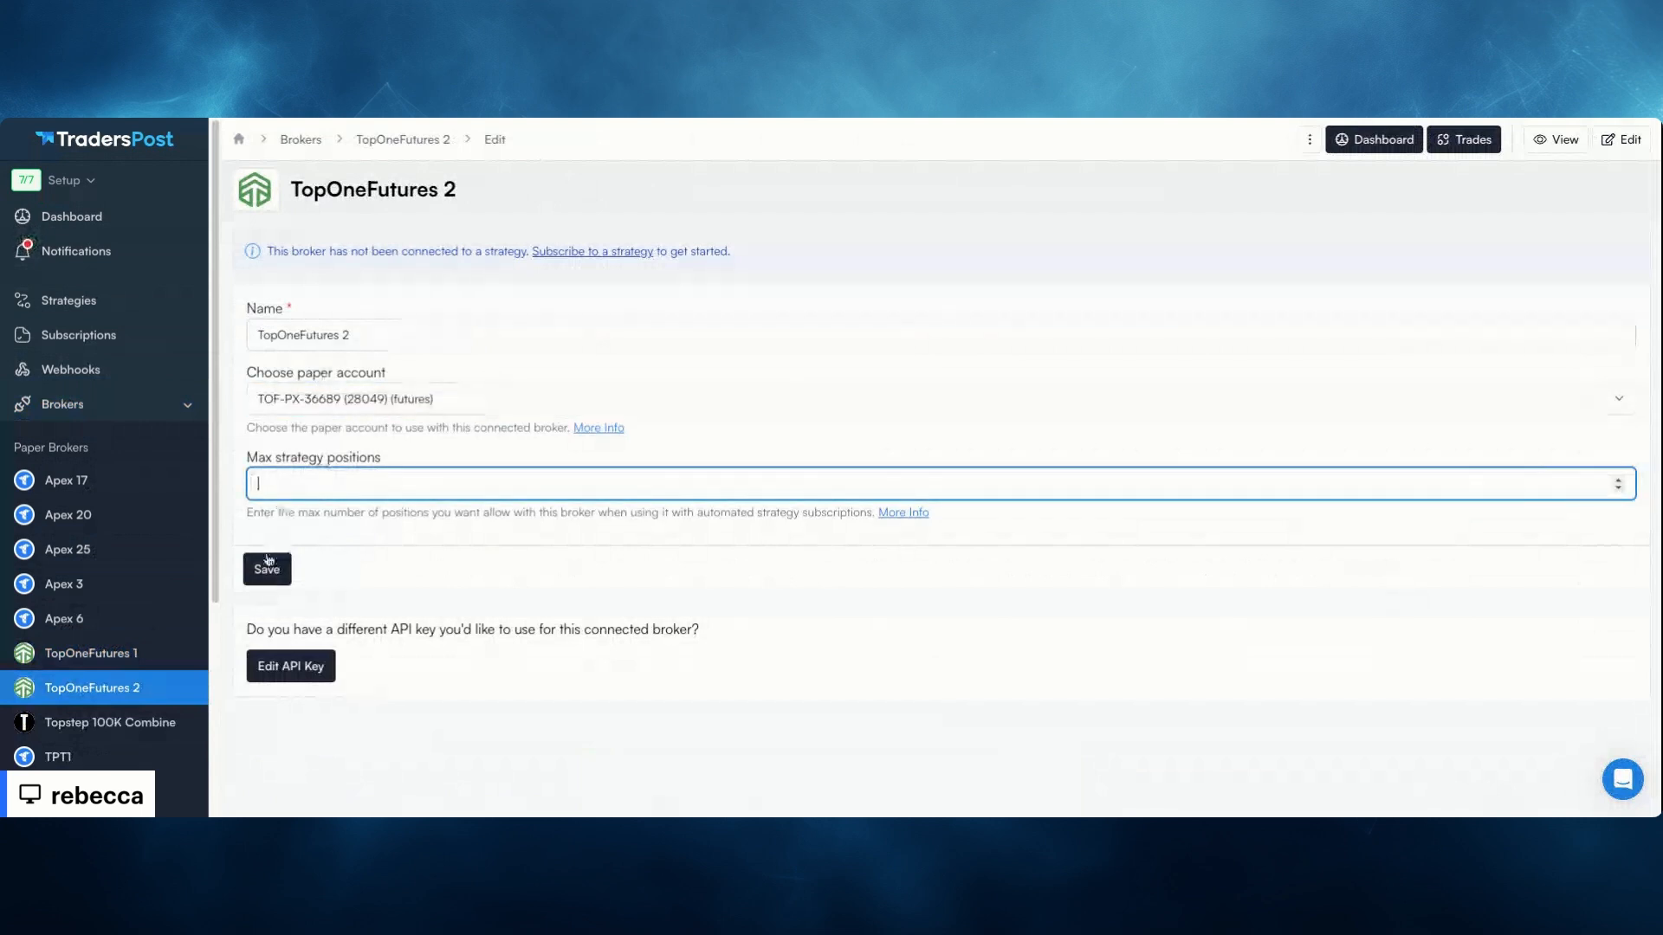
click(269, 564)
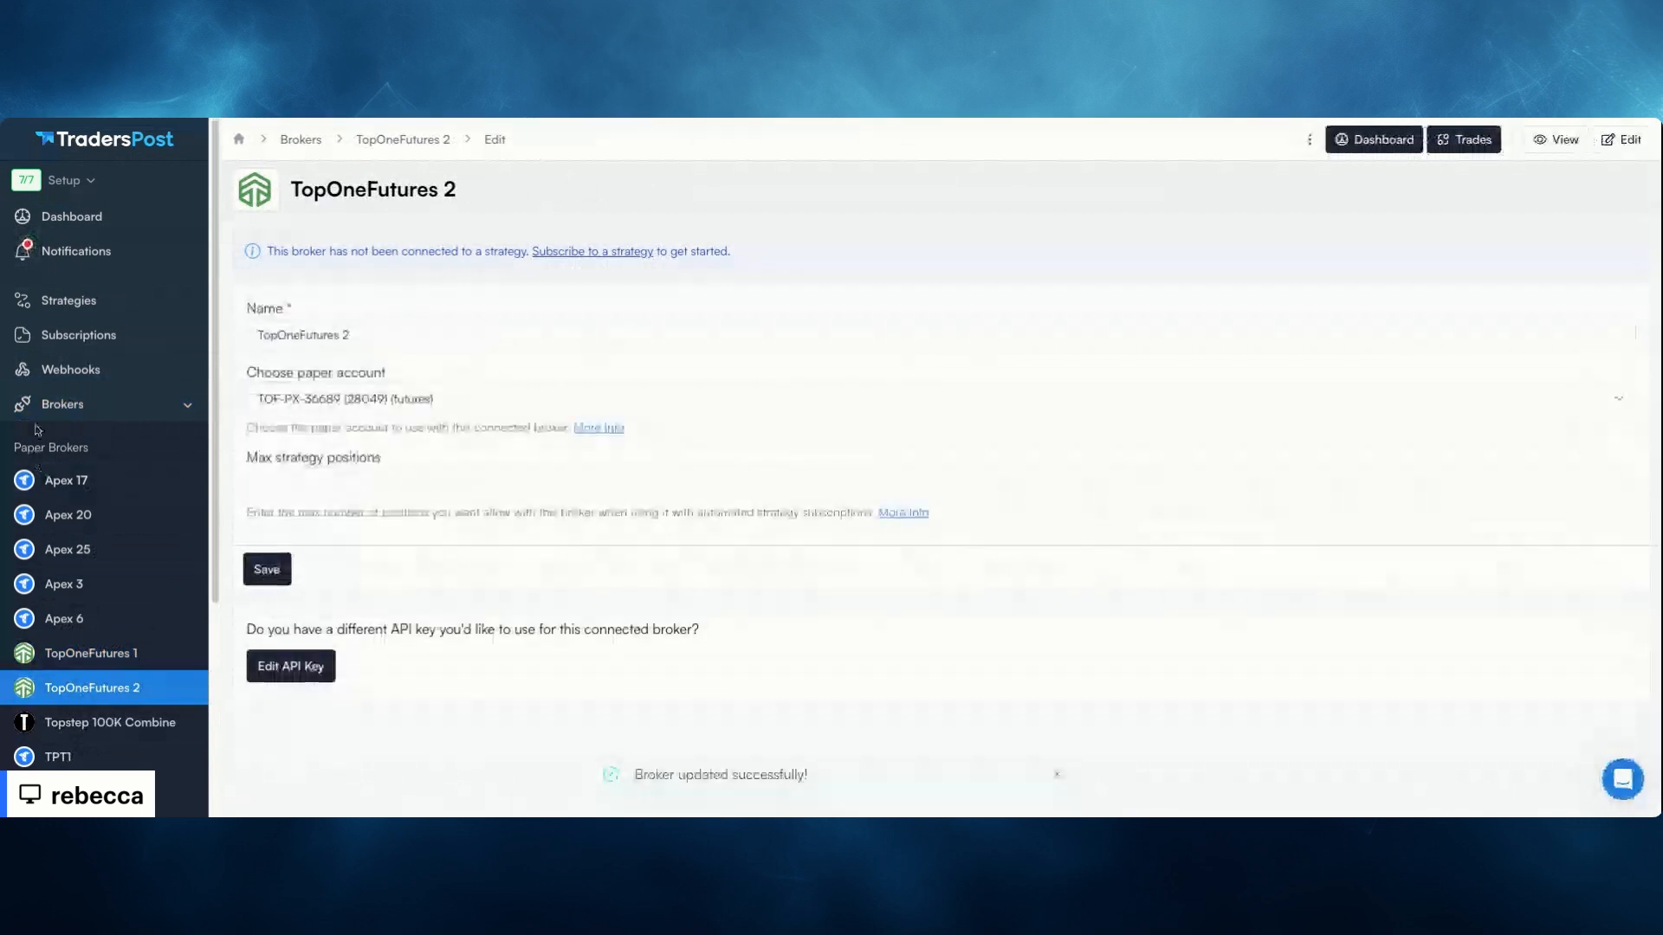
Start a third paper broker connection for TopOneFutures via ProjectX from the brokers list
click(63, 412)
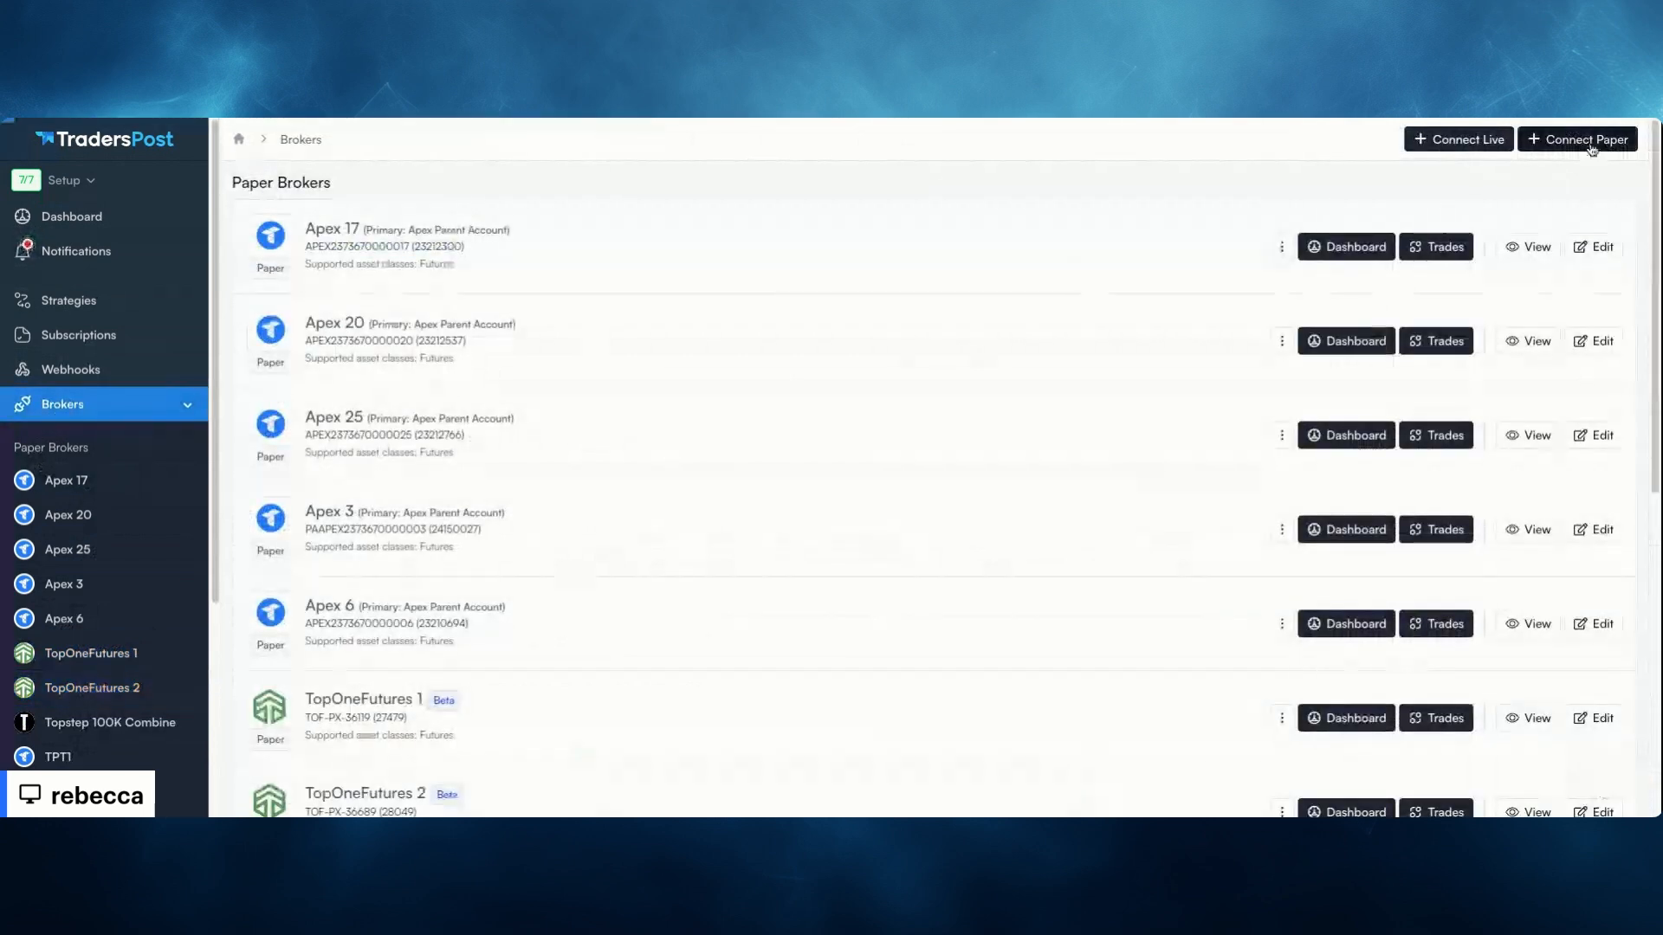
click(1590, 144)
scroll(715, 519, down, 2)
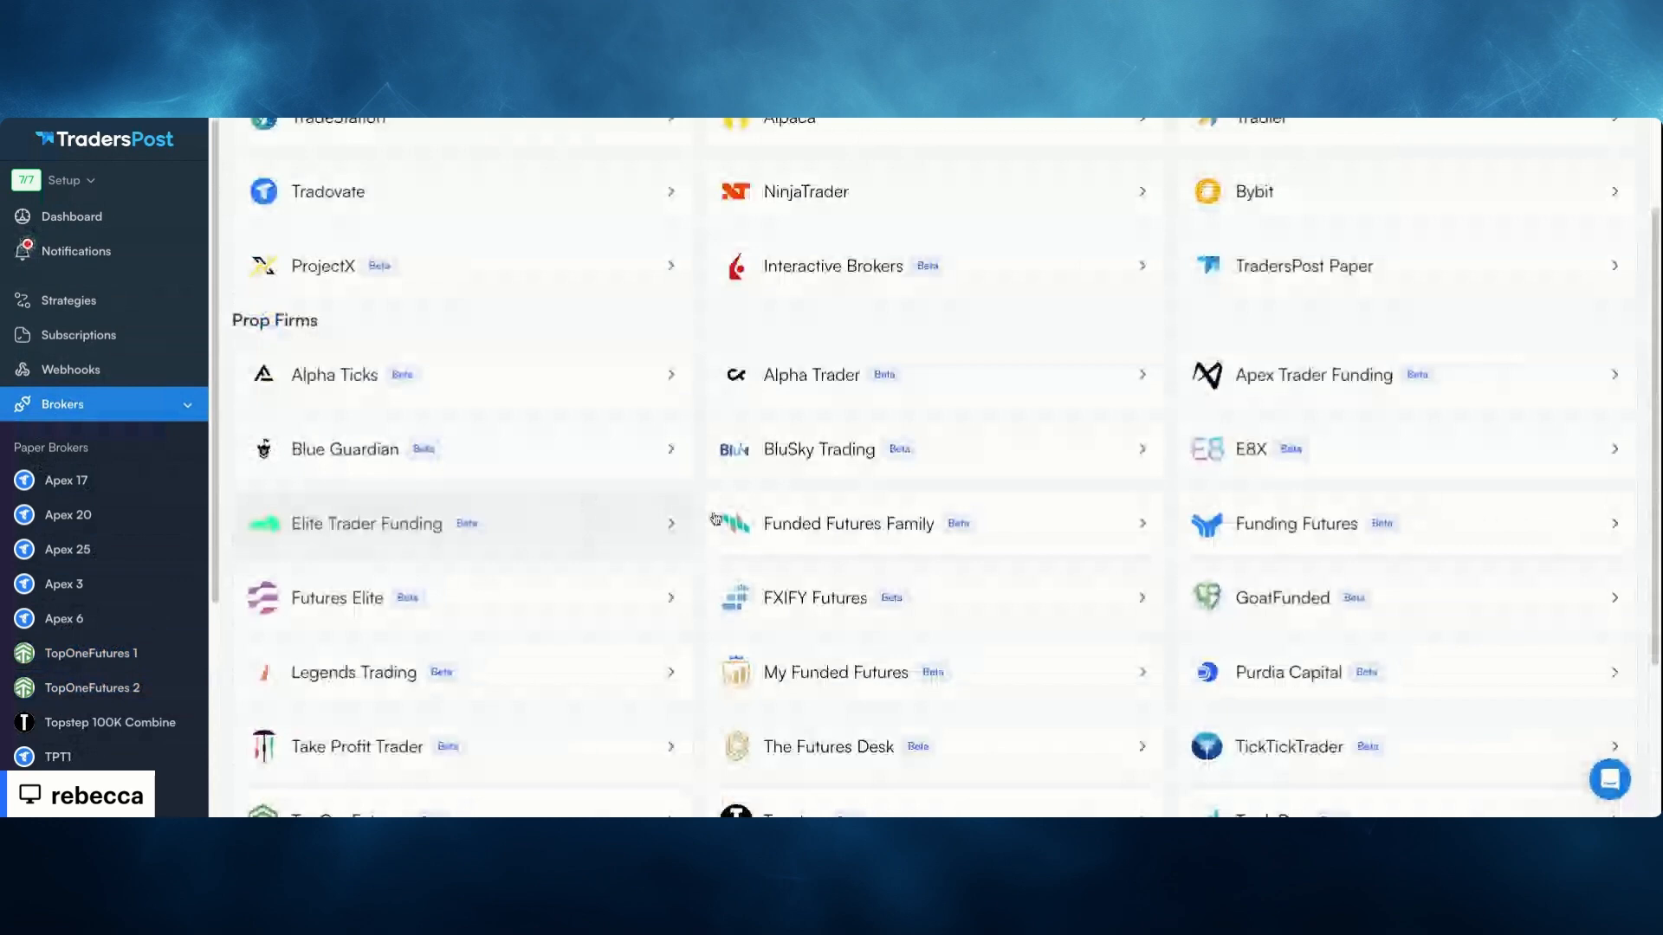
scroll(471, 609, down, 3)
click(471, 609)
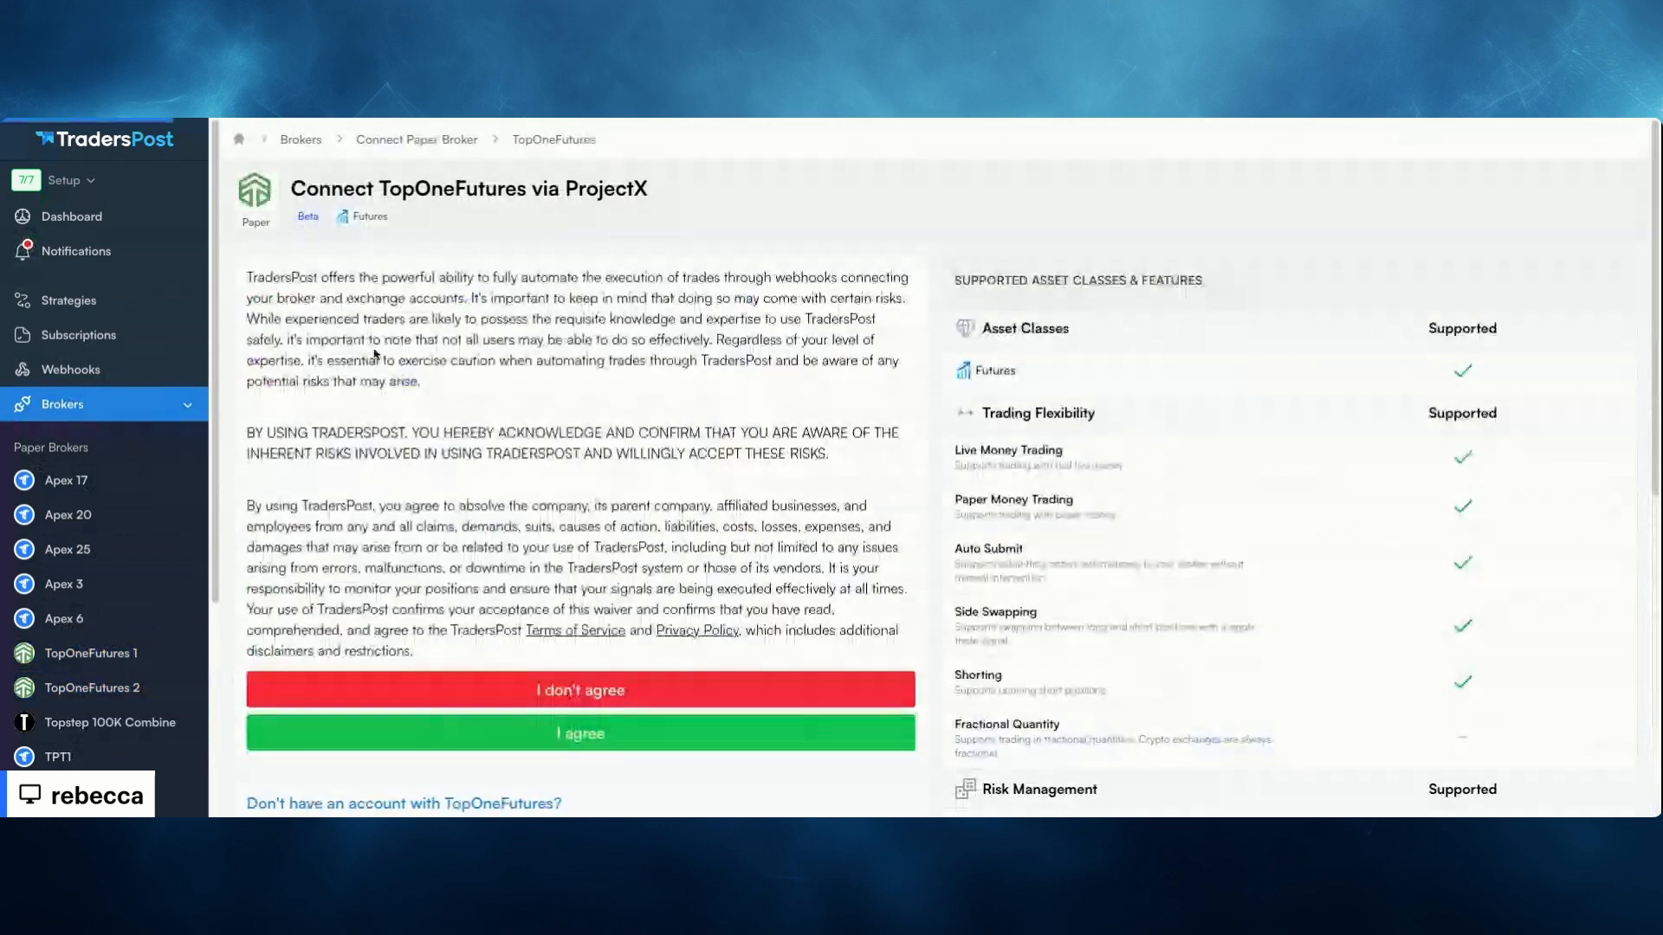
Paste the ProjectX API key and connect the third TopOneFutures broker
click(346, 386)
key(ctrl+v)
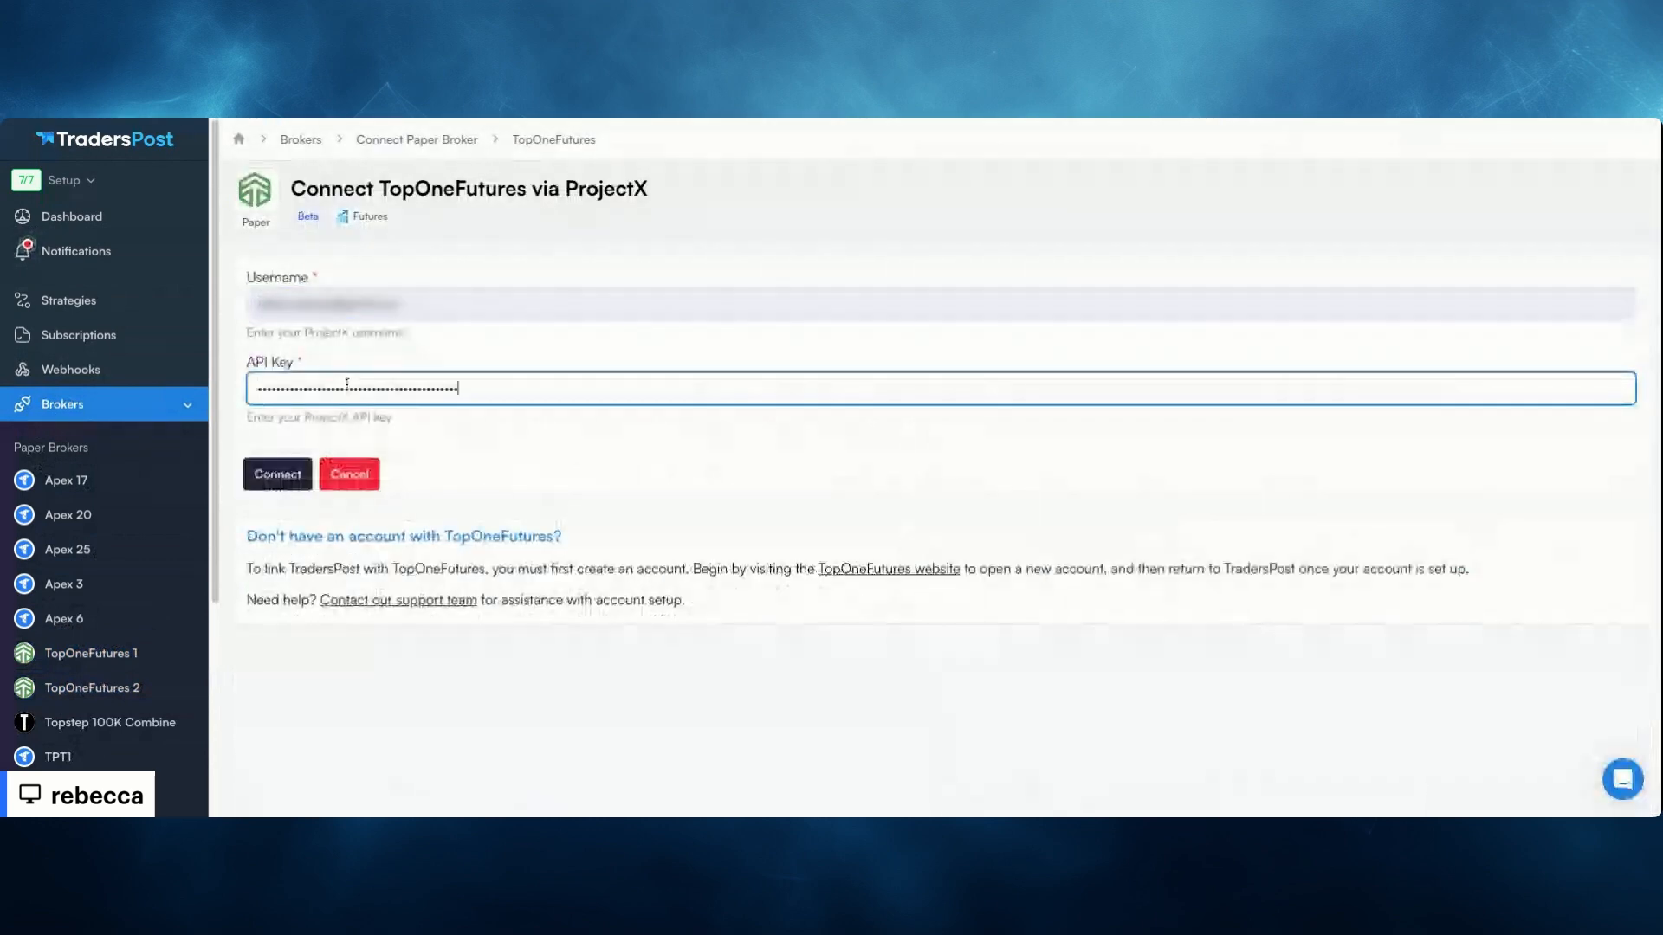
click(275, 468)
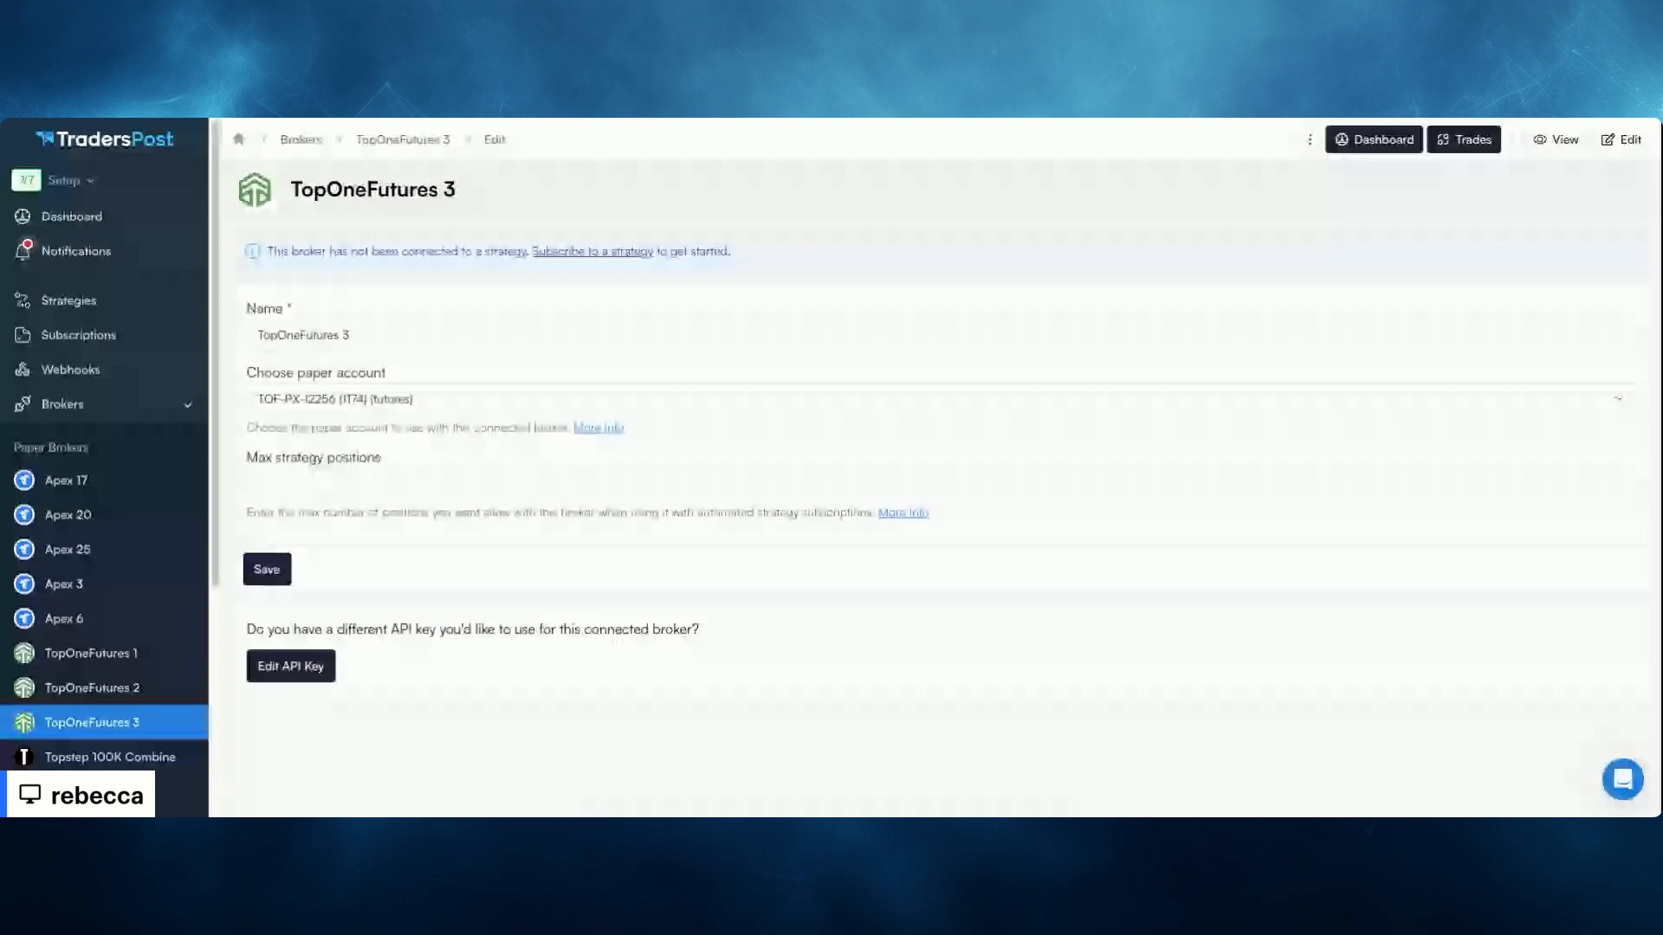
Assign the remaining unused futures paper account to the TopOneFutures 3 broker and save it
click(365, 411)
click(279, 570)
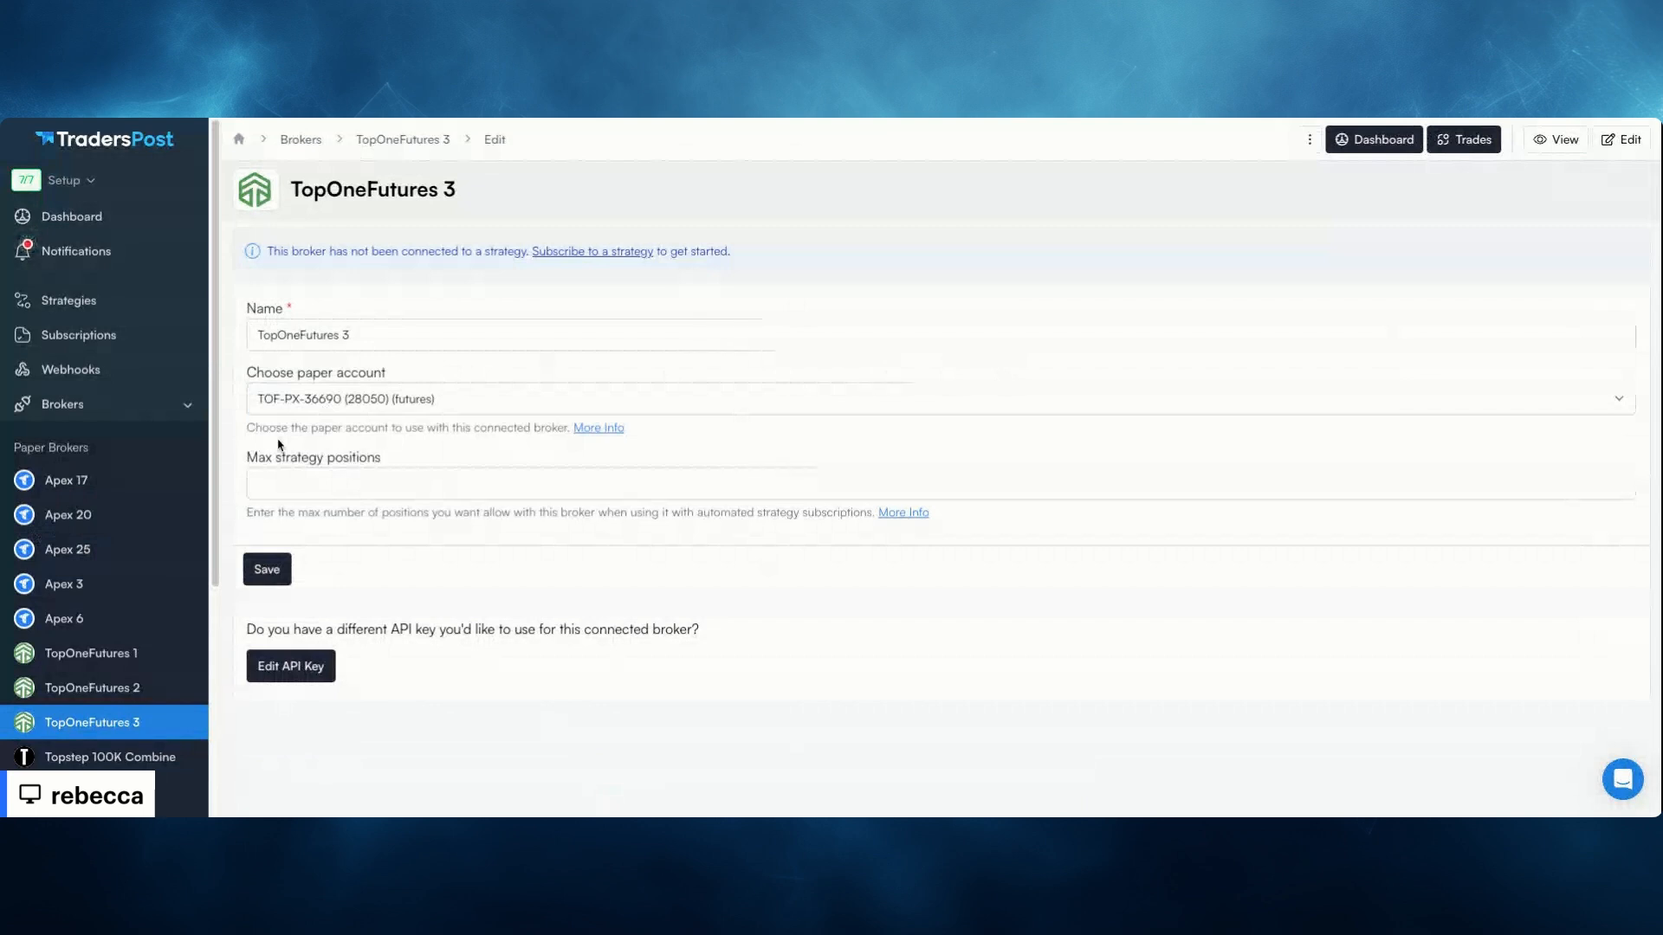
click(269, 571)
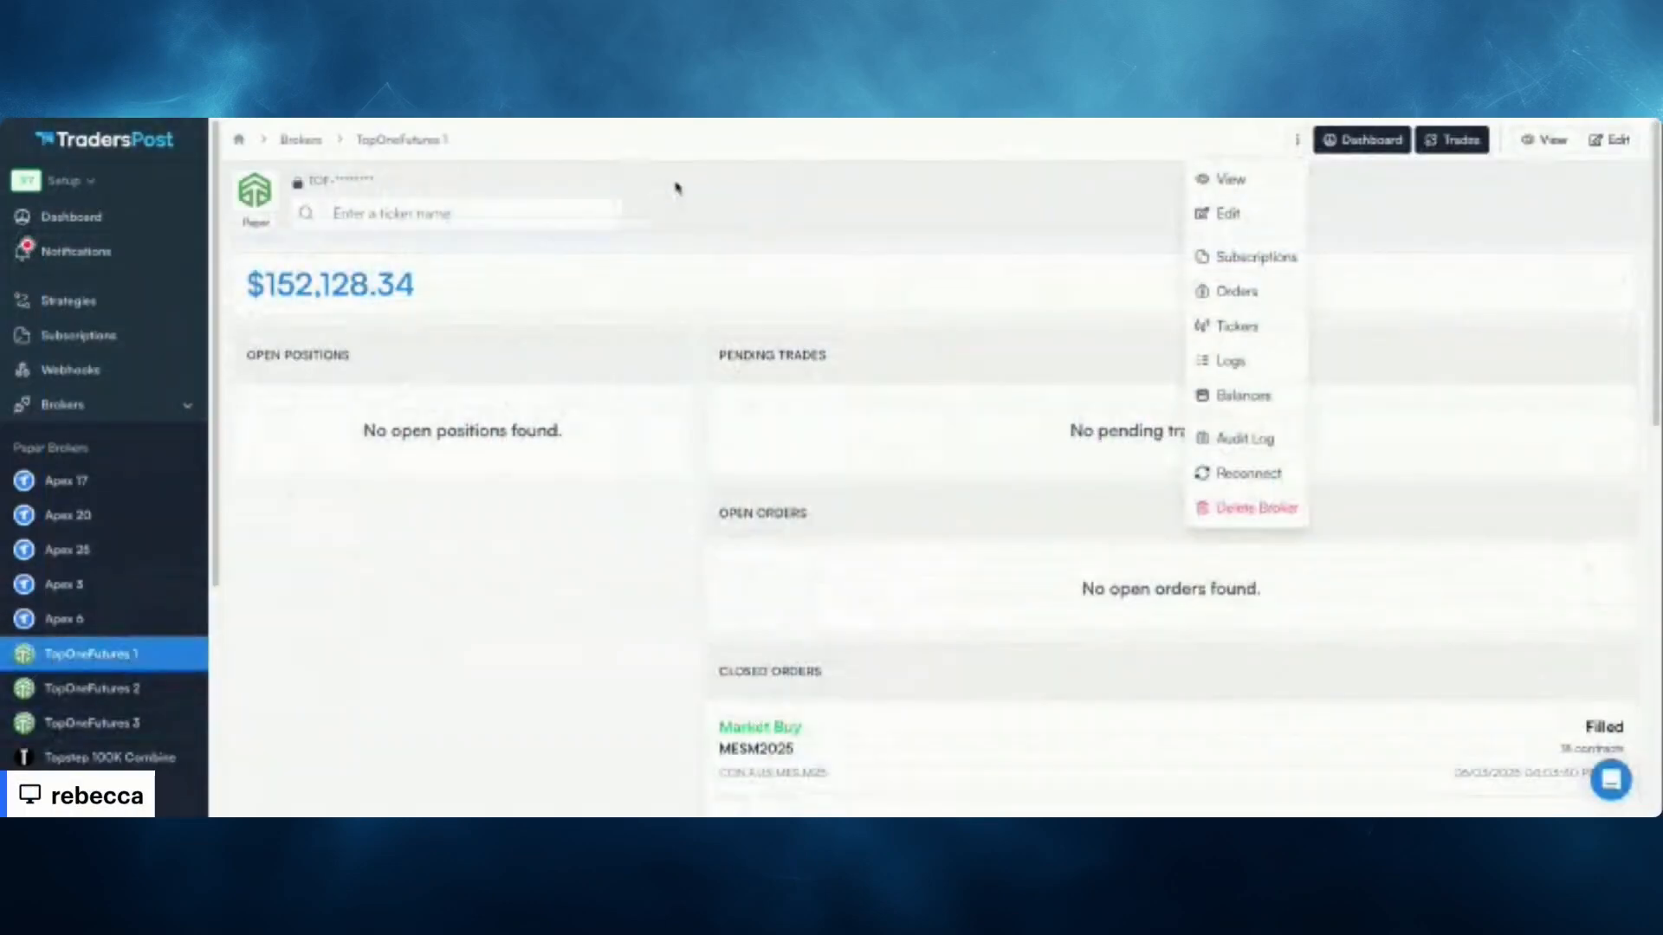
Create a subscription to the Opening range breakout strategy for the TopOneFutures 1 paper broker
click(1055, 234)
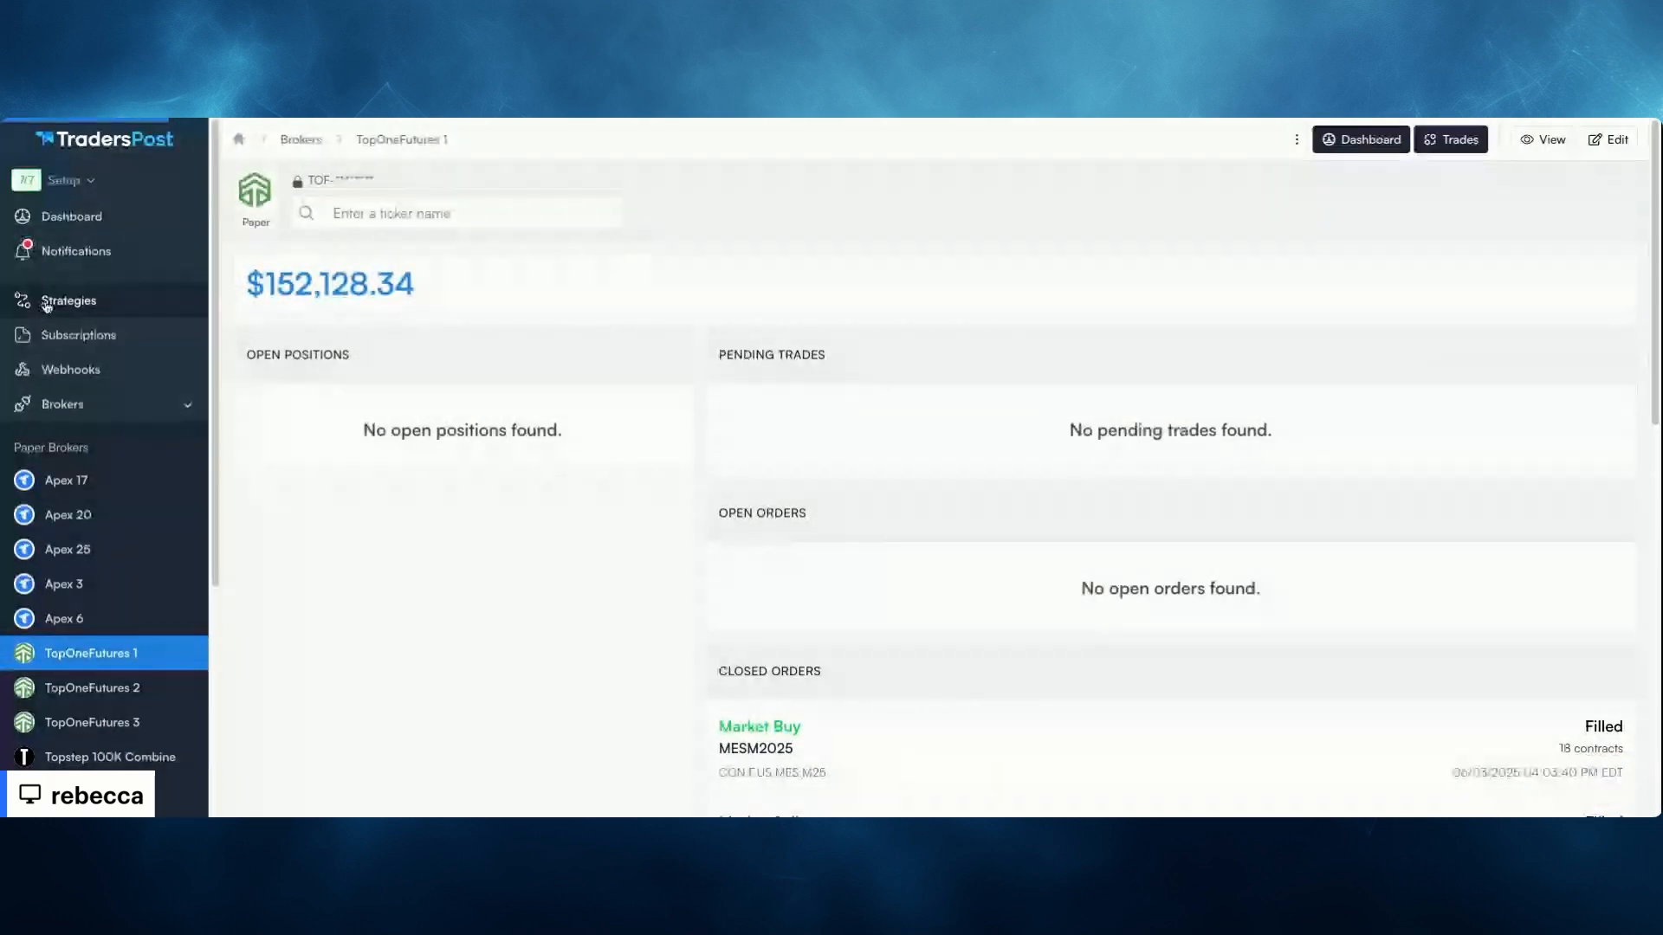
click(46, 303)
click(1463, 278)
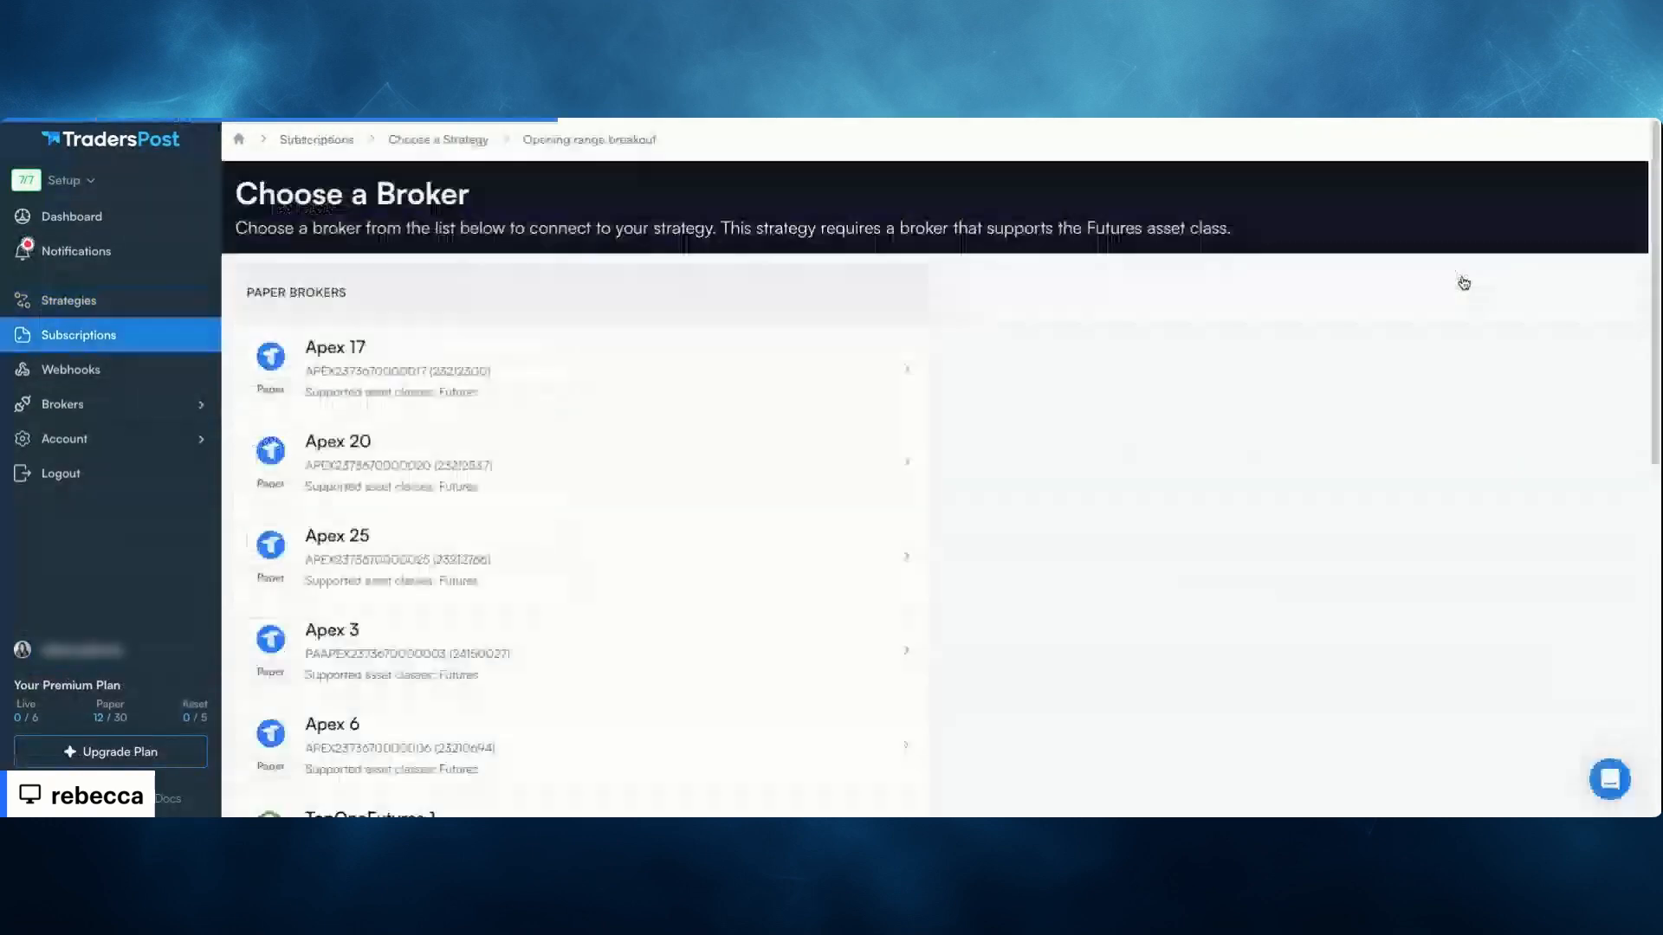
scroll(620, 418, down, 8)
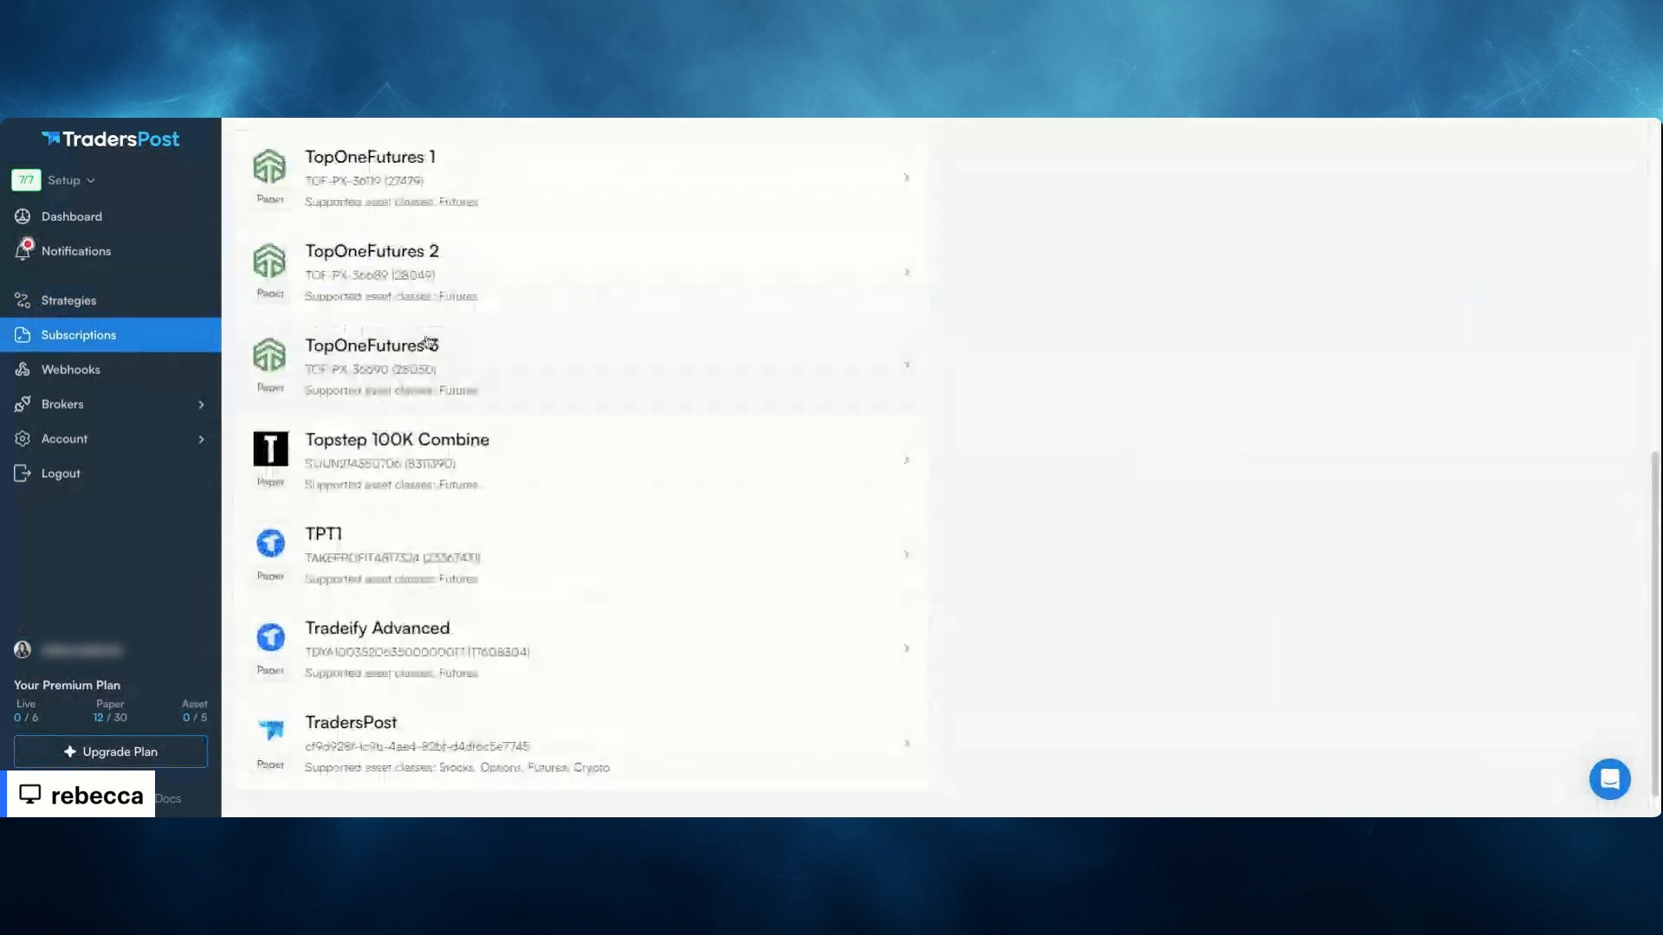
scroll(426, 341, up, 1)
click(457, 304)
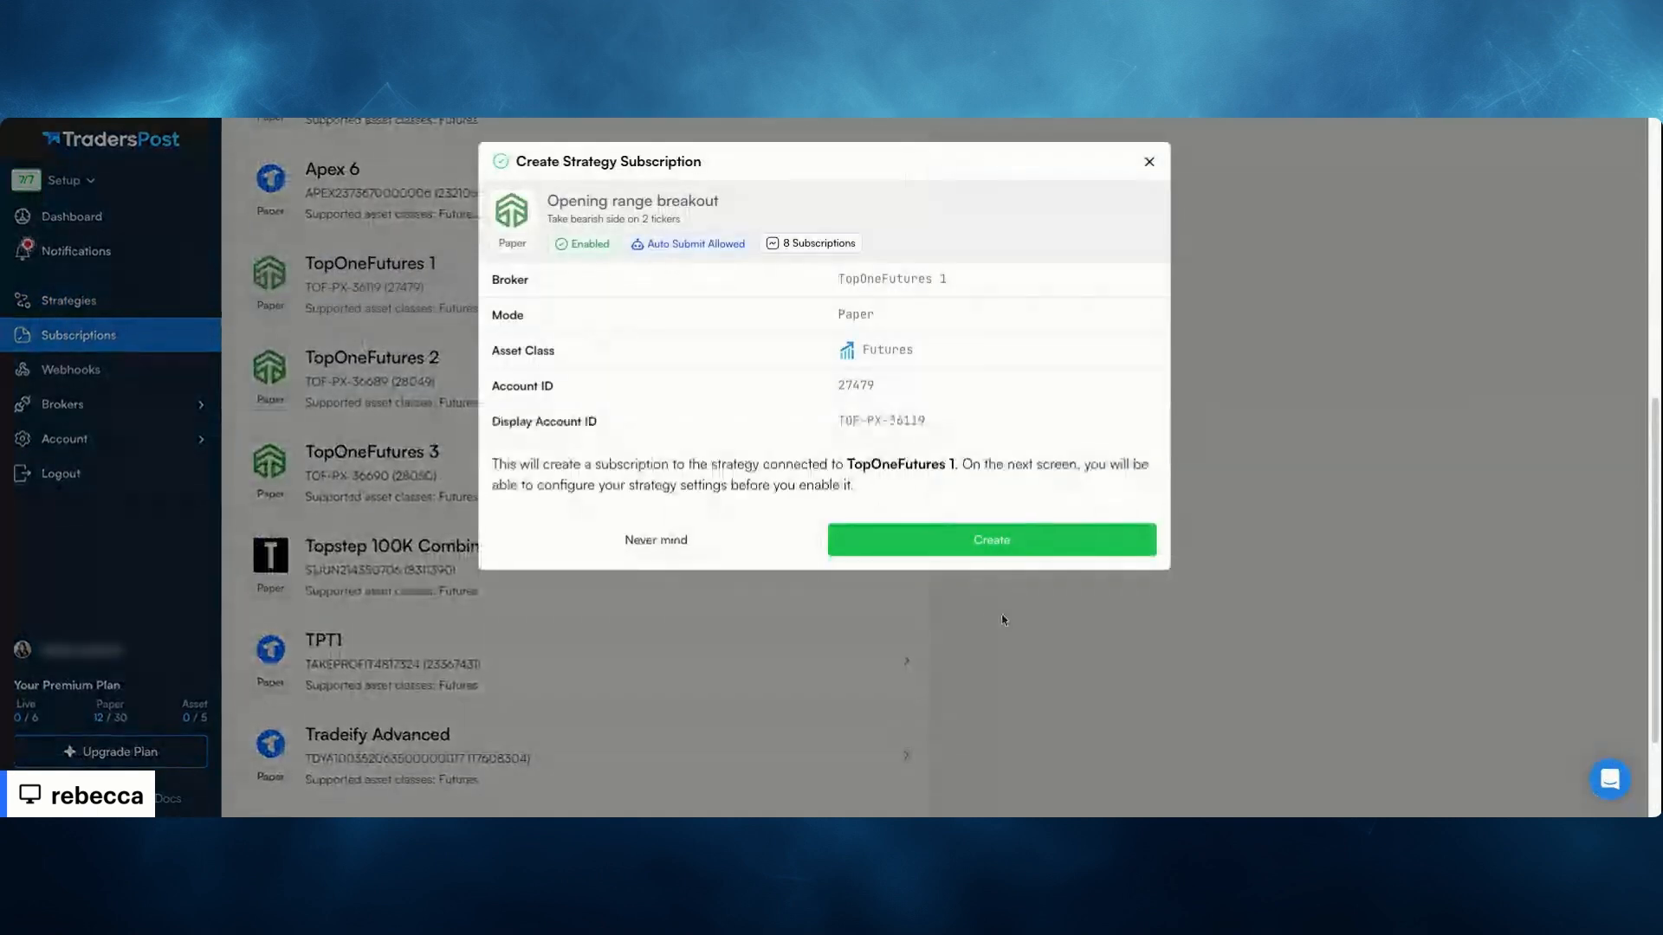
click(1014, 546)
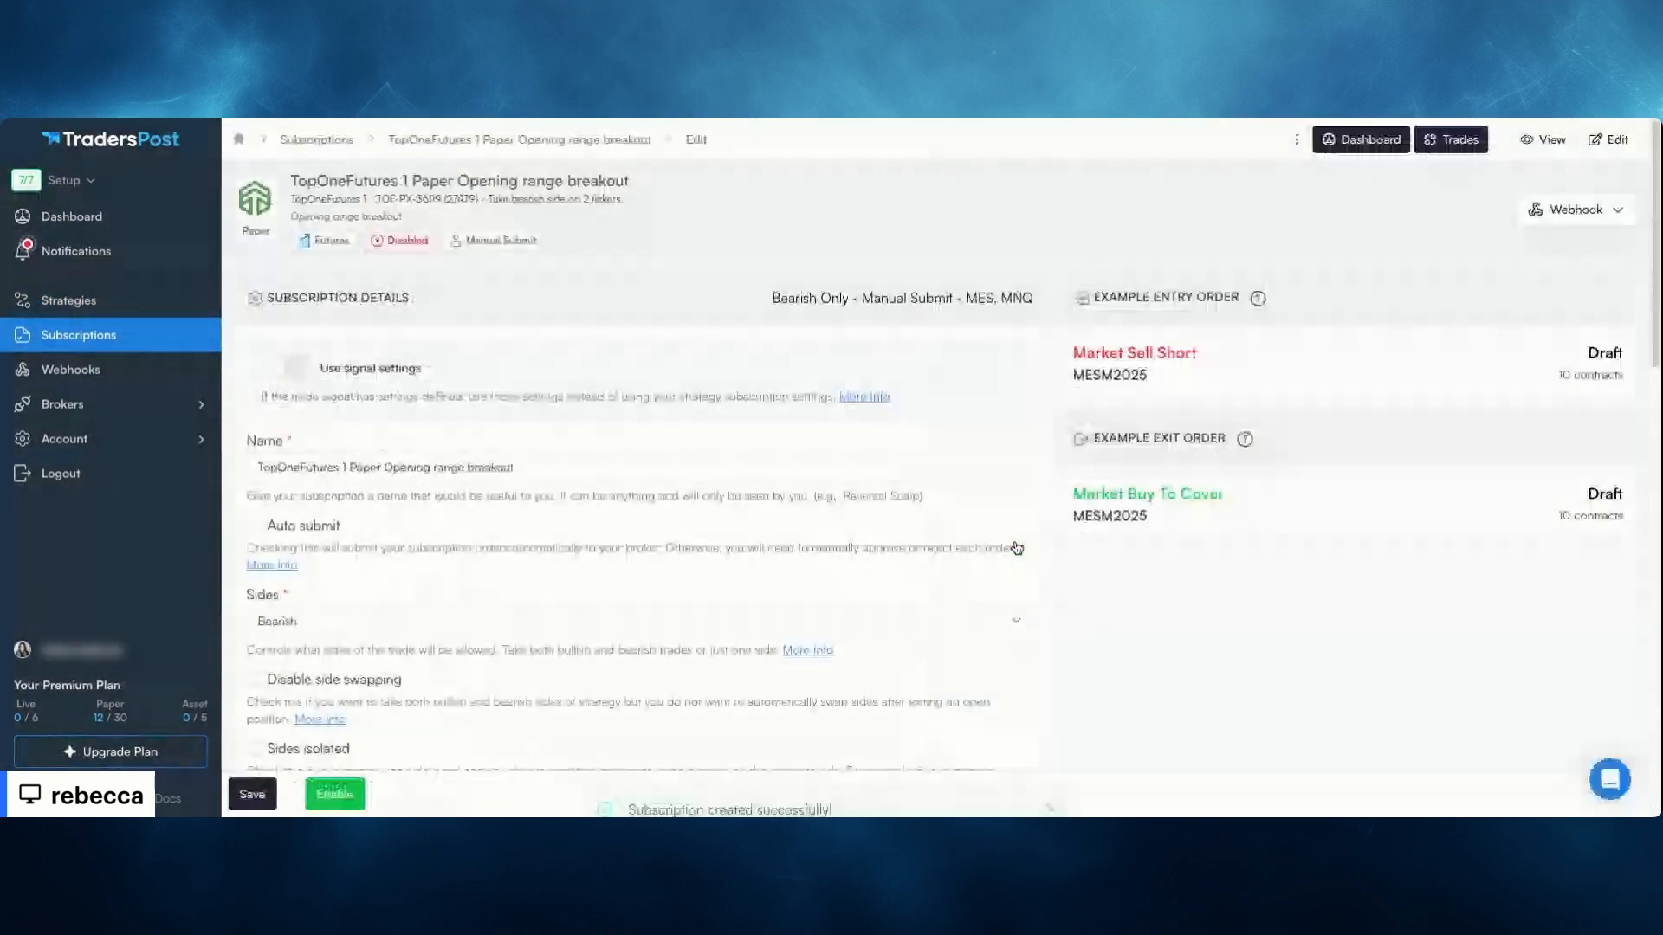
Enable auto submit on the TopOneFutures 1 subscription, set its fixed position quantity to 15 and save
click(254, 525)
scroll(566, 610, down, 2)
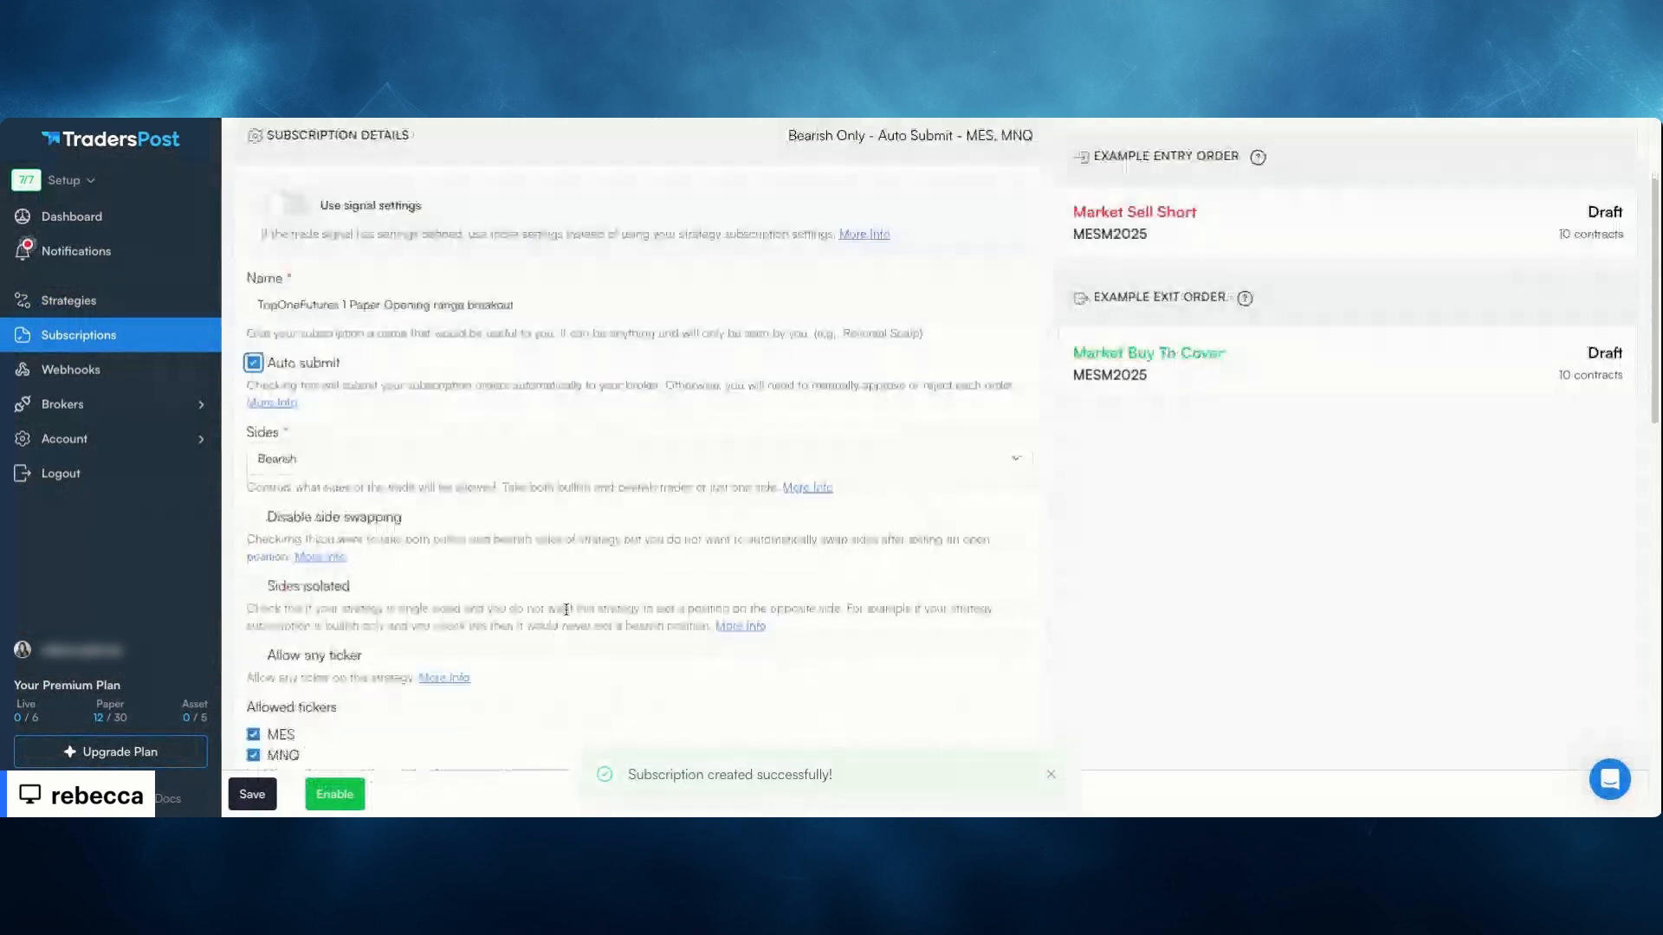
scroll(565, 609, down, 5)
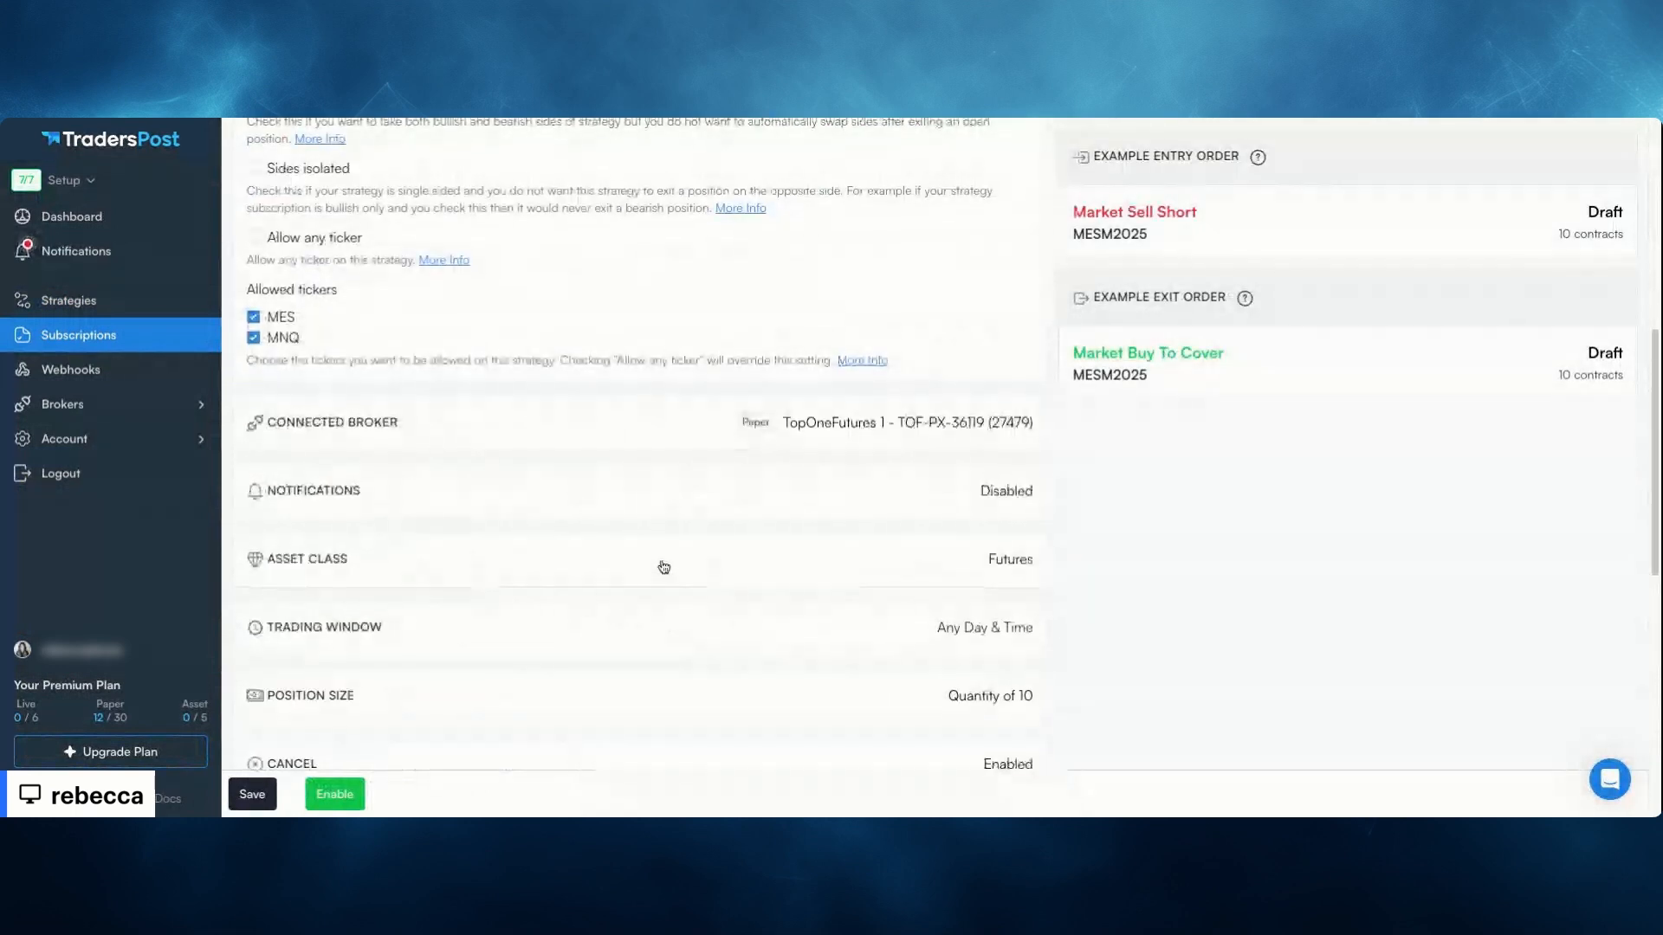
scroll(674, 553, up, 1)
scroll(674, 553, down, 1)
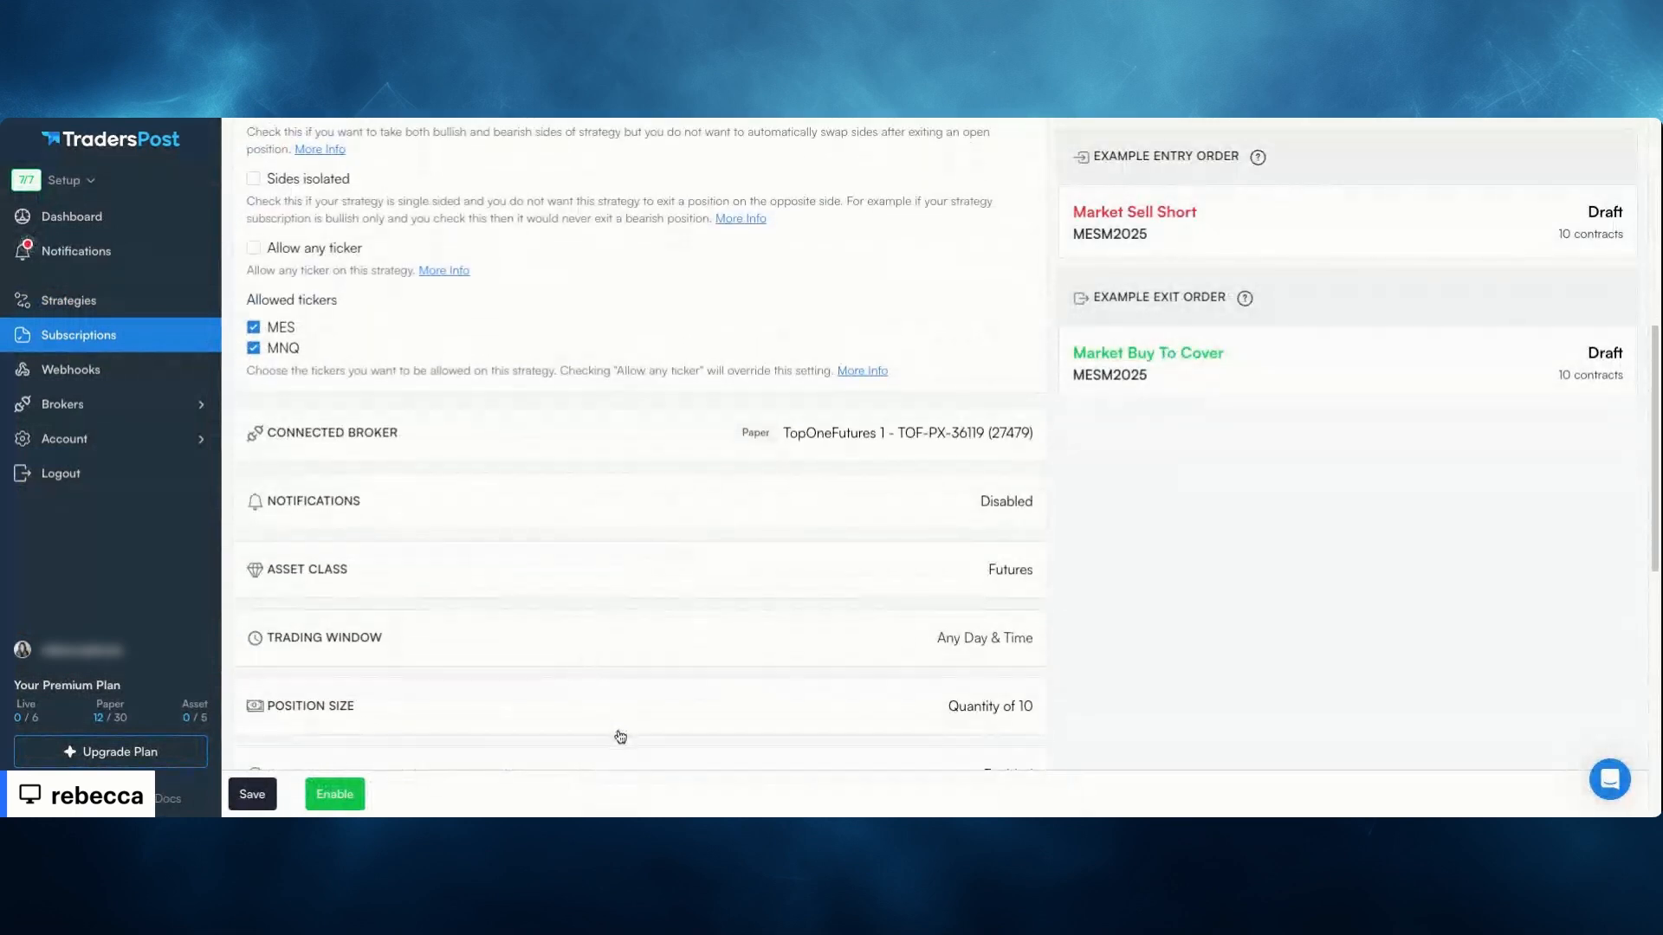
click(625, 698)
scroll(627, 690, down, 4)
click(310, 525)
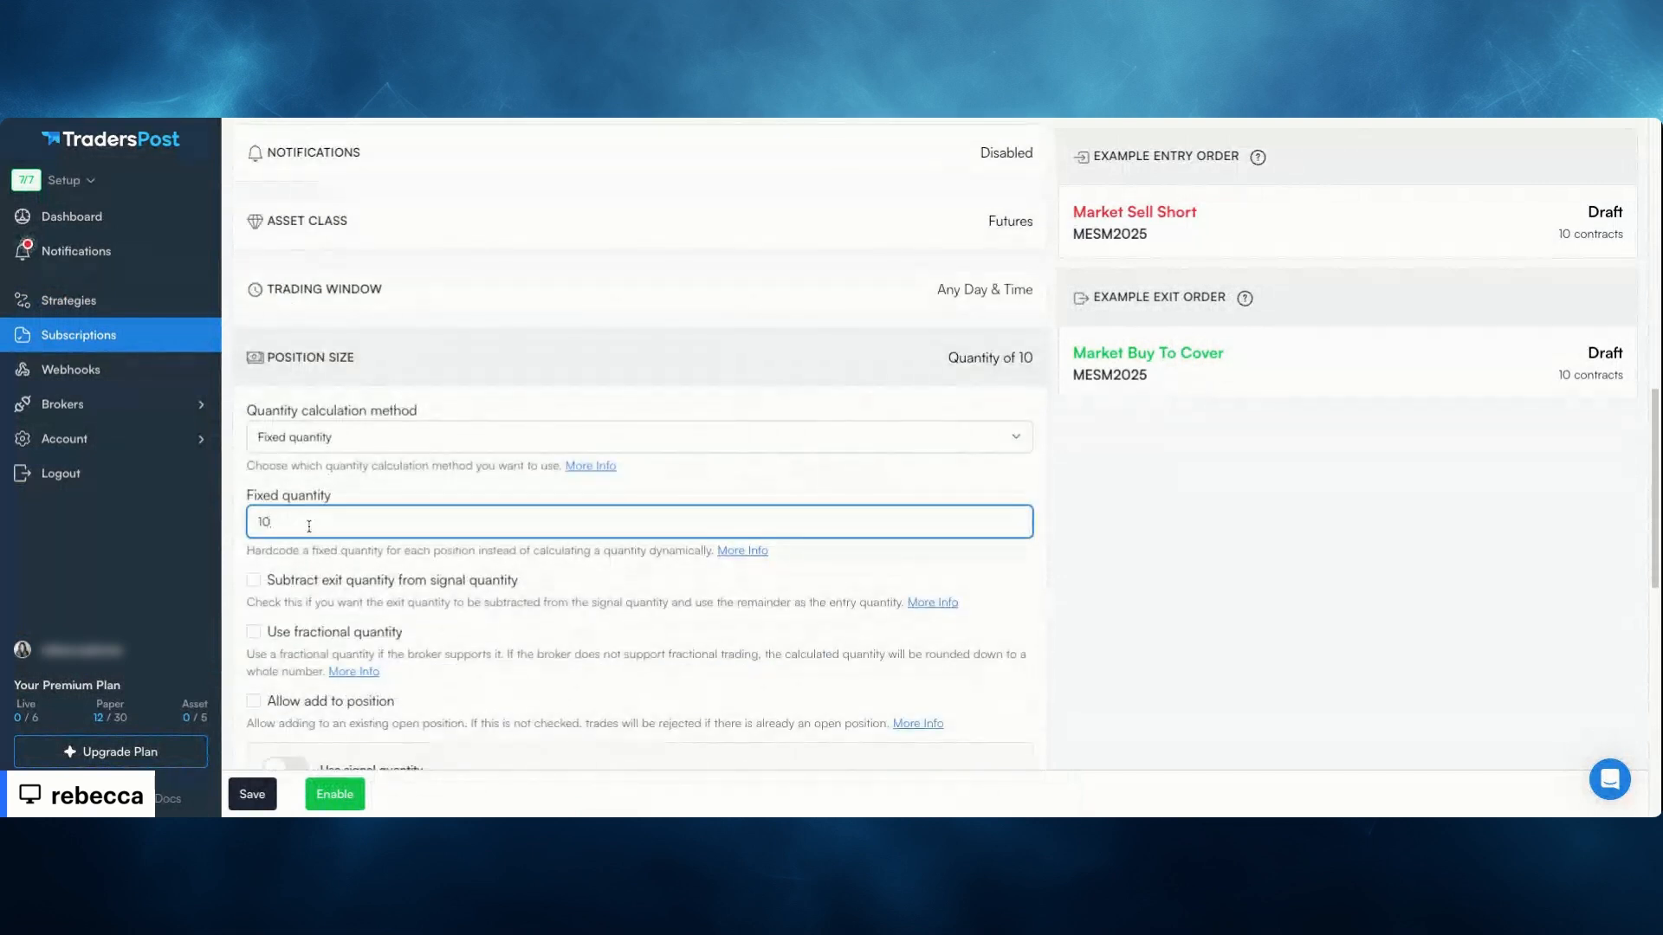
key(BackSpace)
text(5)
click(256, 796)
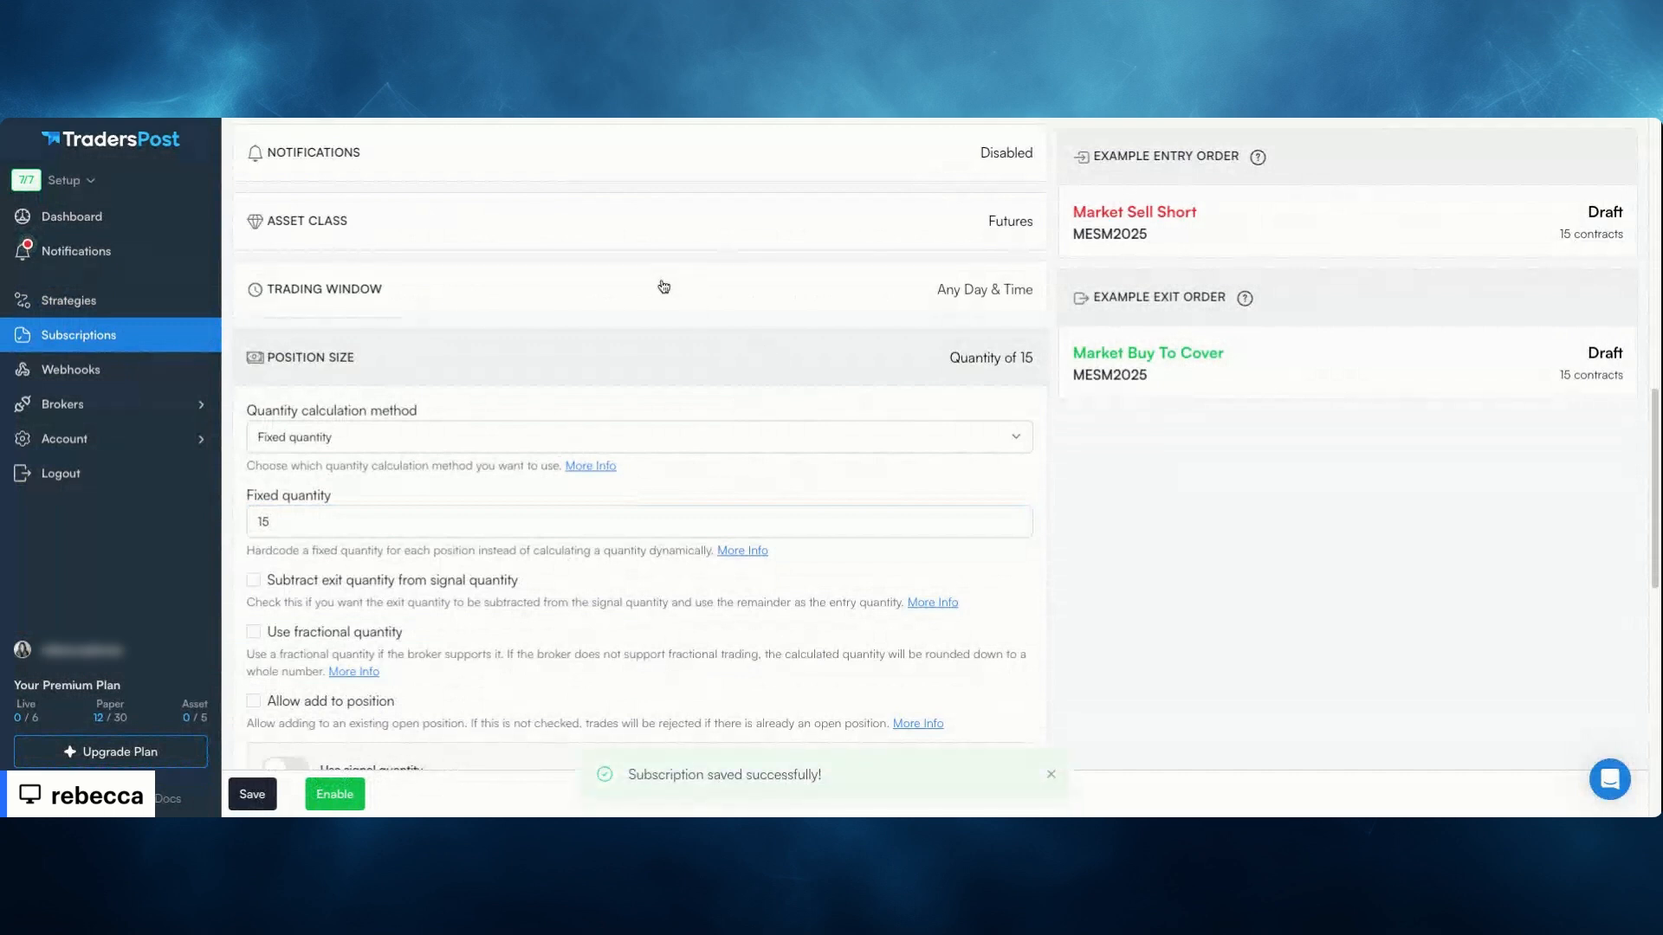
Review the TopOneFutures 1 subscription settings, along with the enabled subscriptions of the Opening range breakout strategy
scroll(304, 324, up, 1)
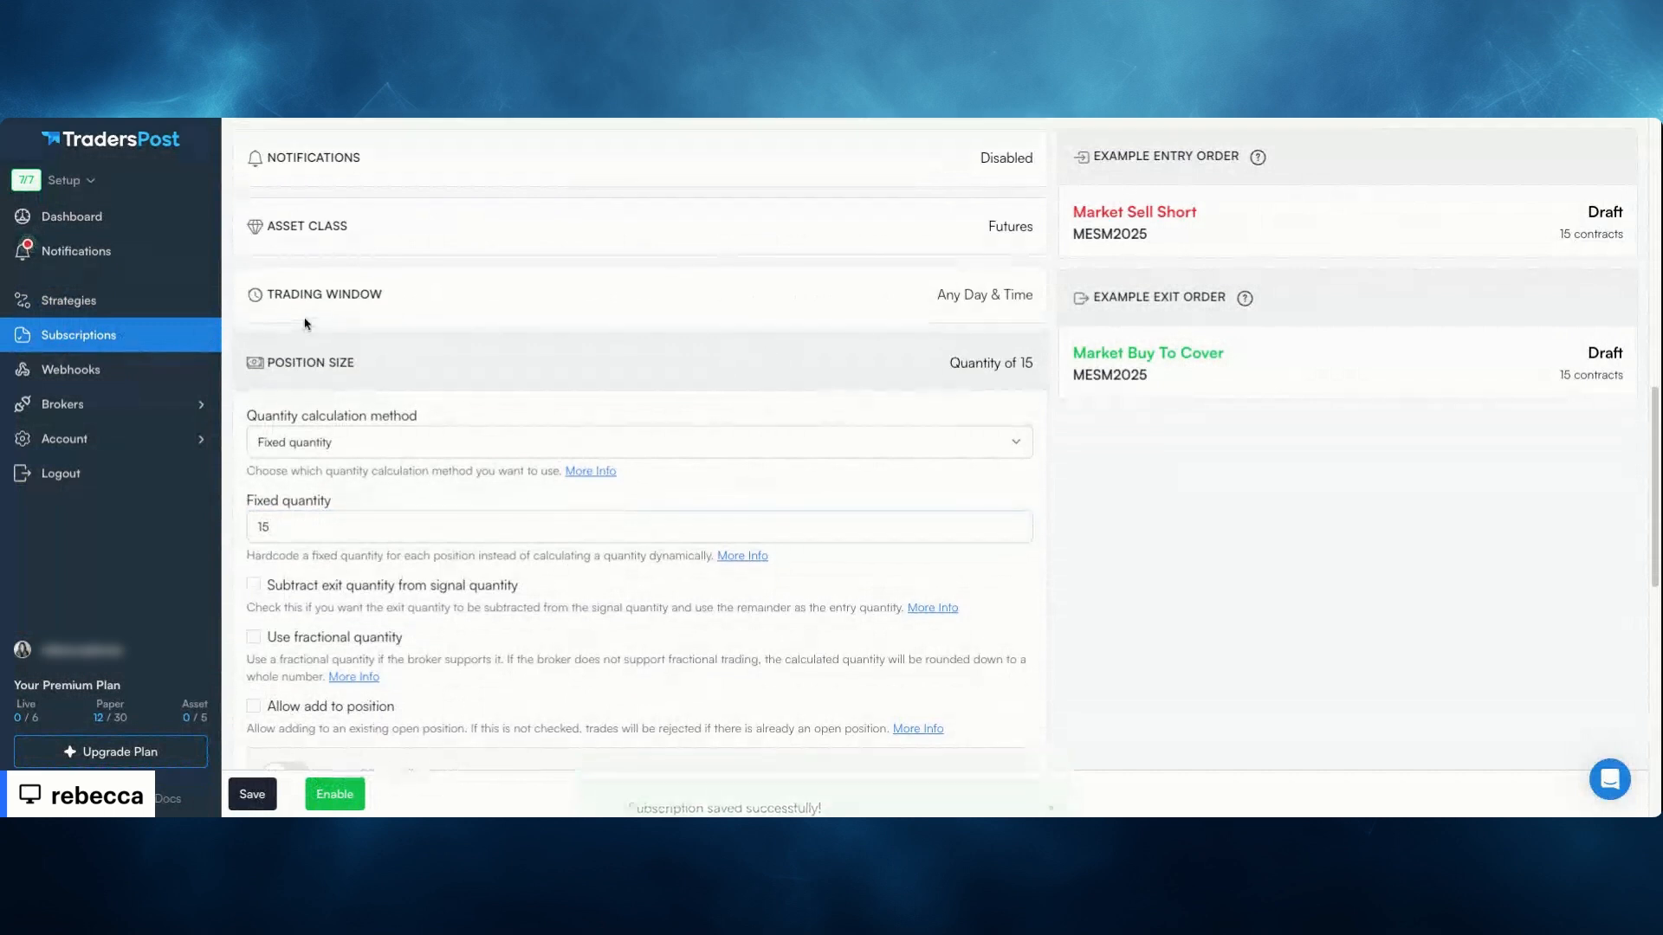
scroll(304, 324, up, 6)
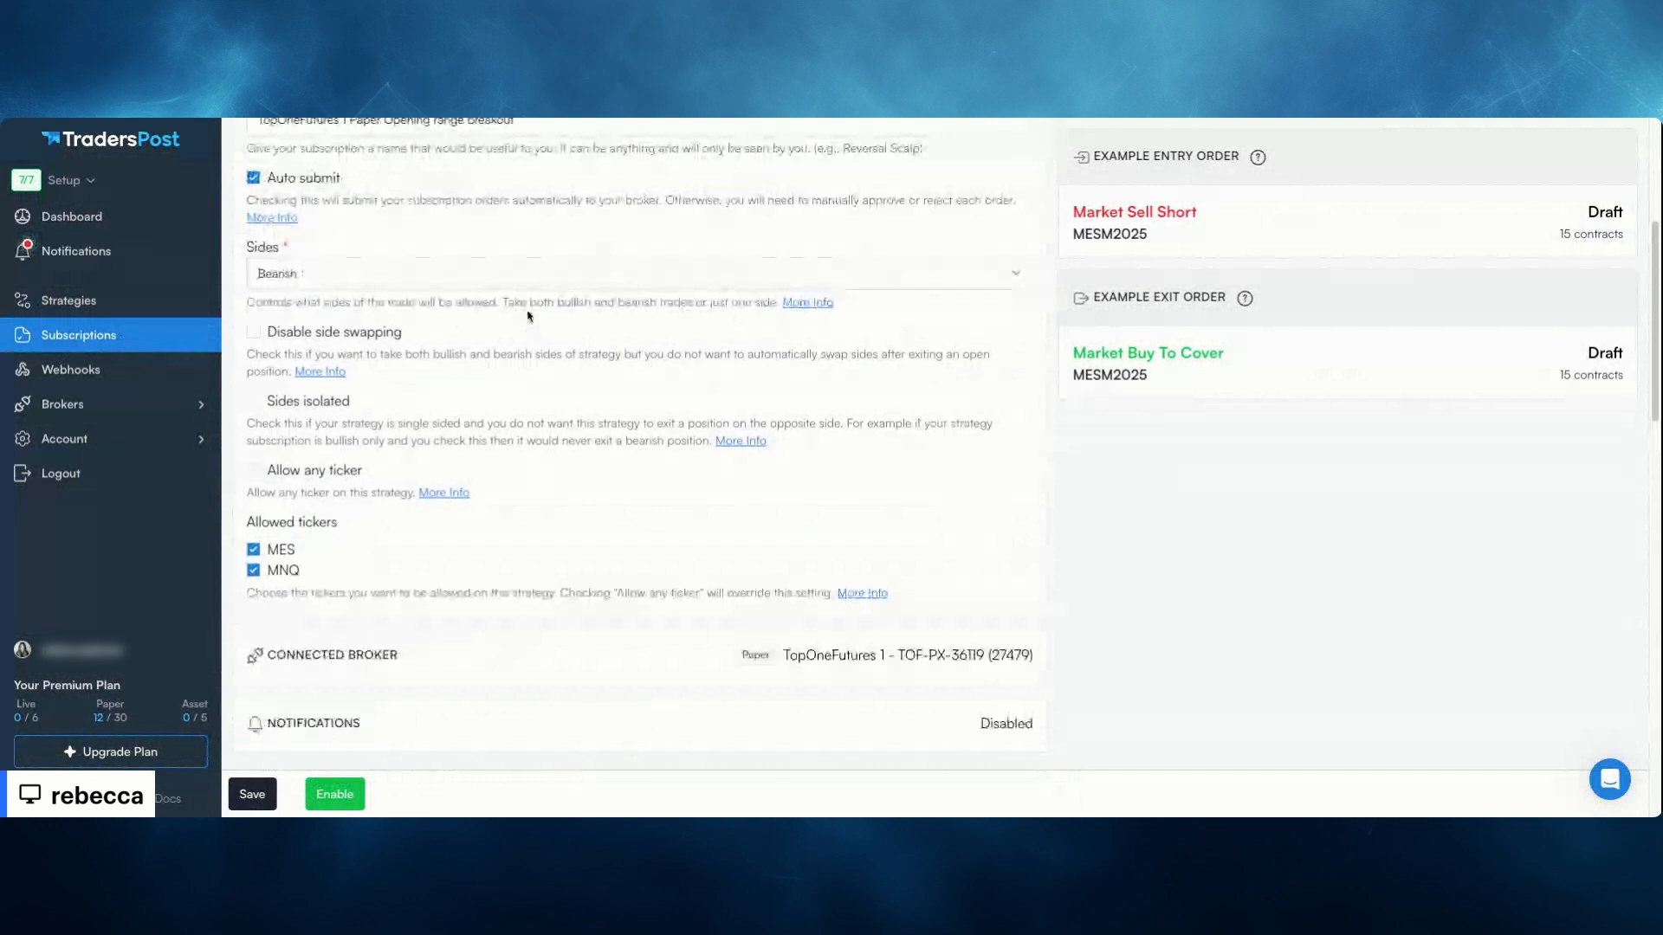
scroll(567, 304, up, 1)
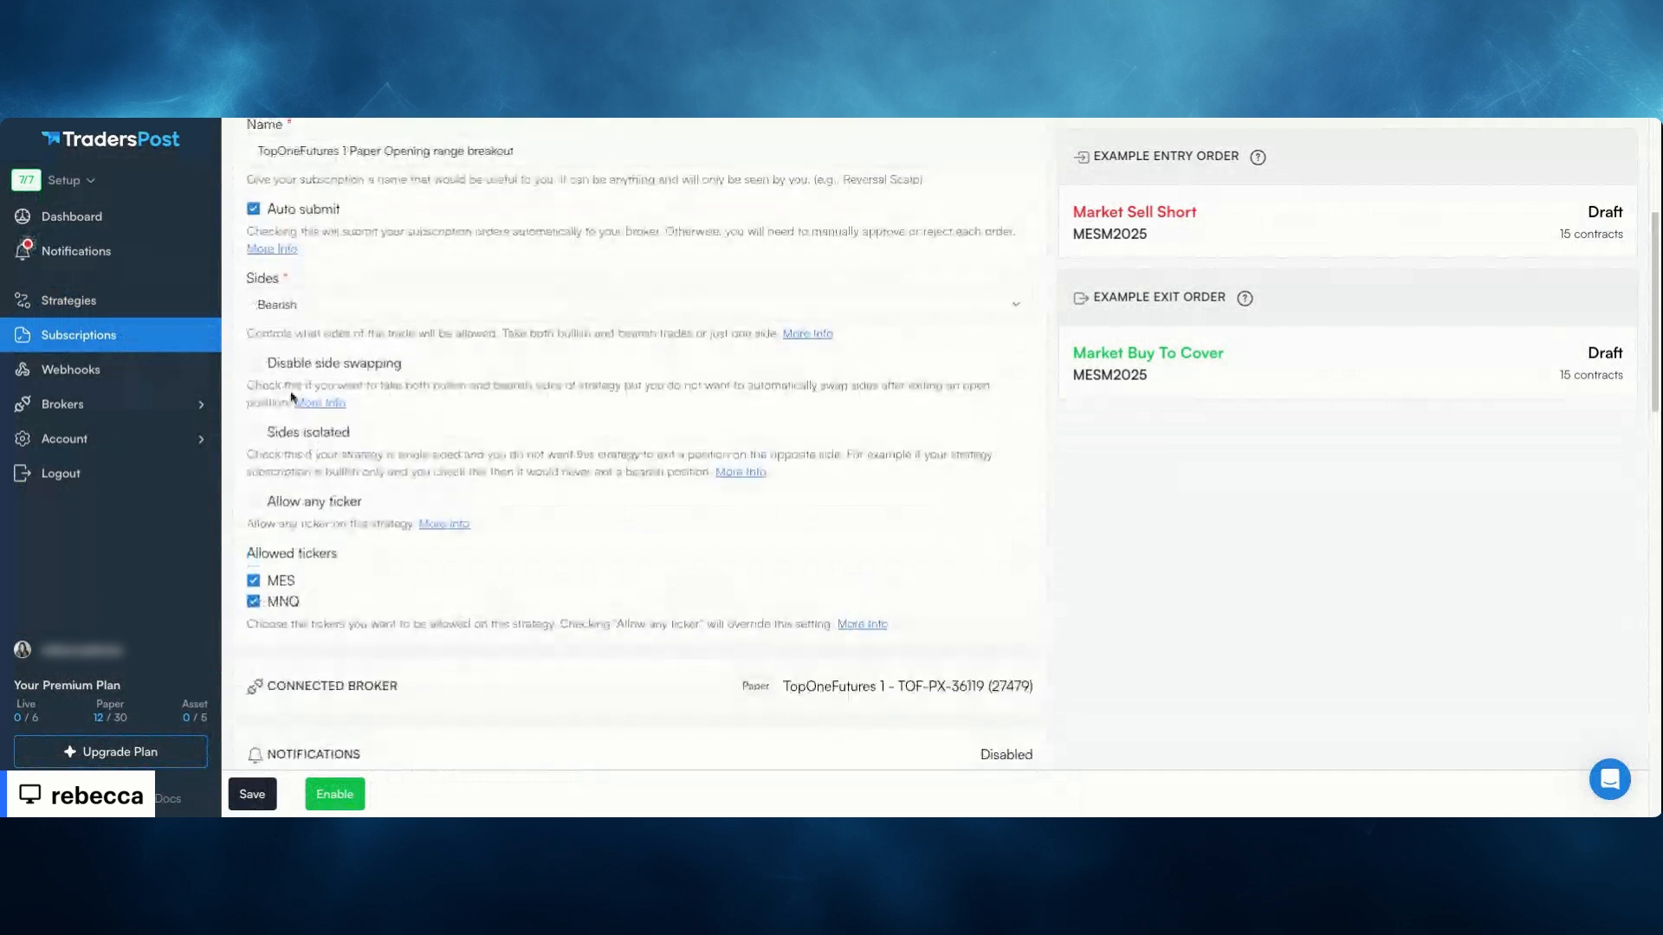
click(103, 313)
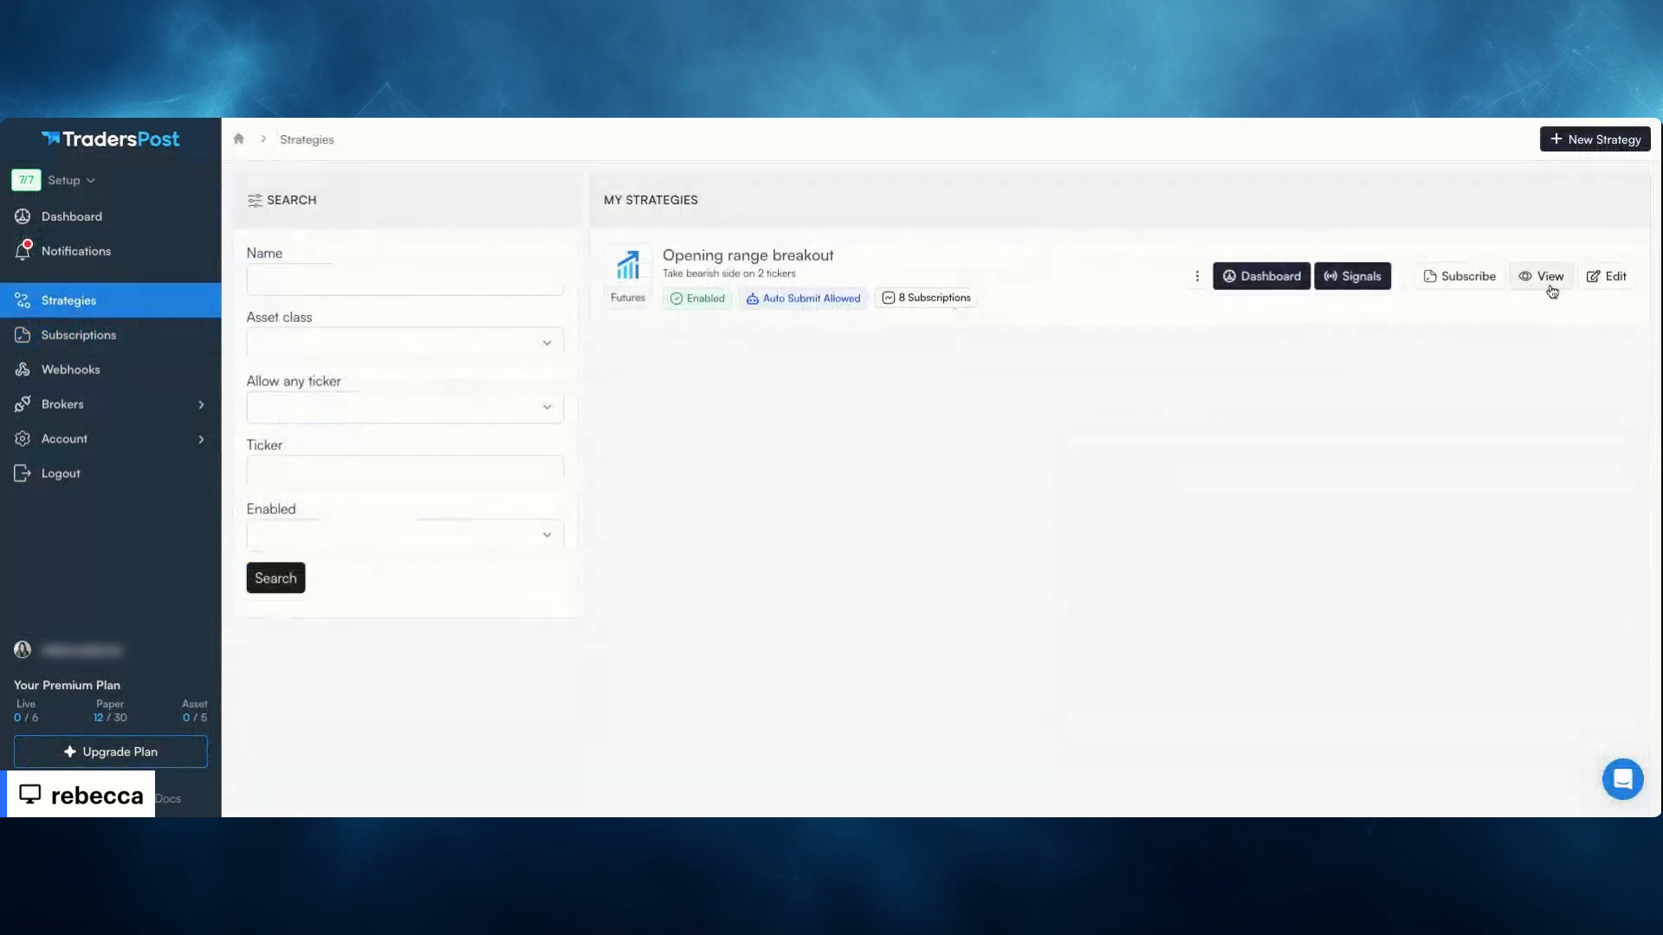
click(904, 301)
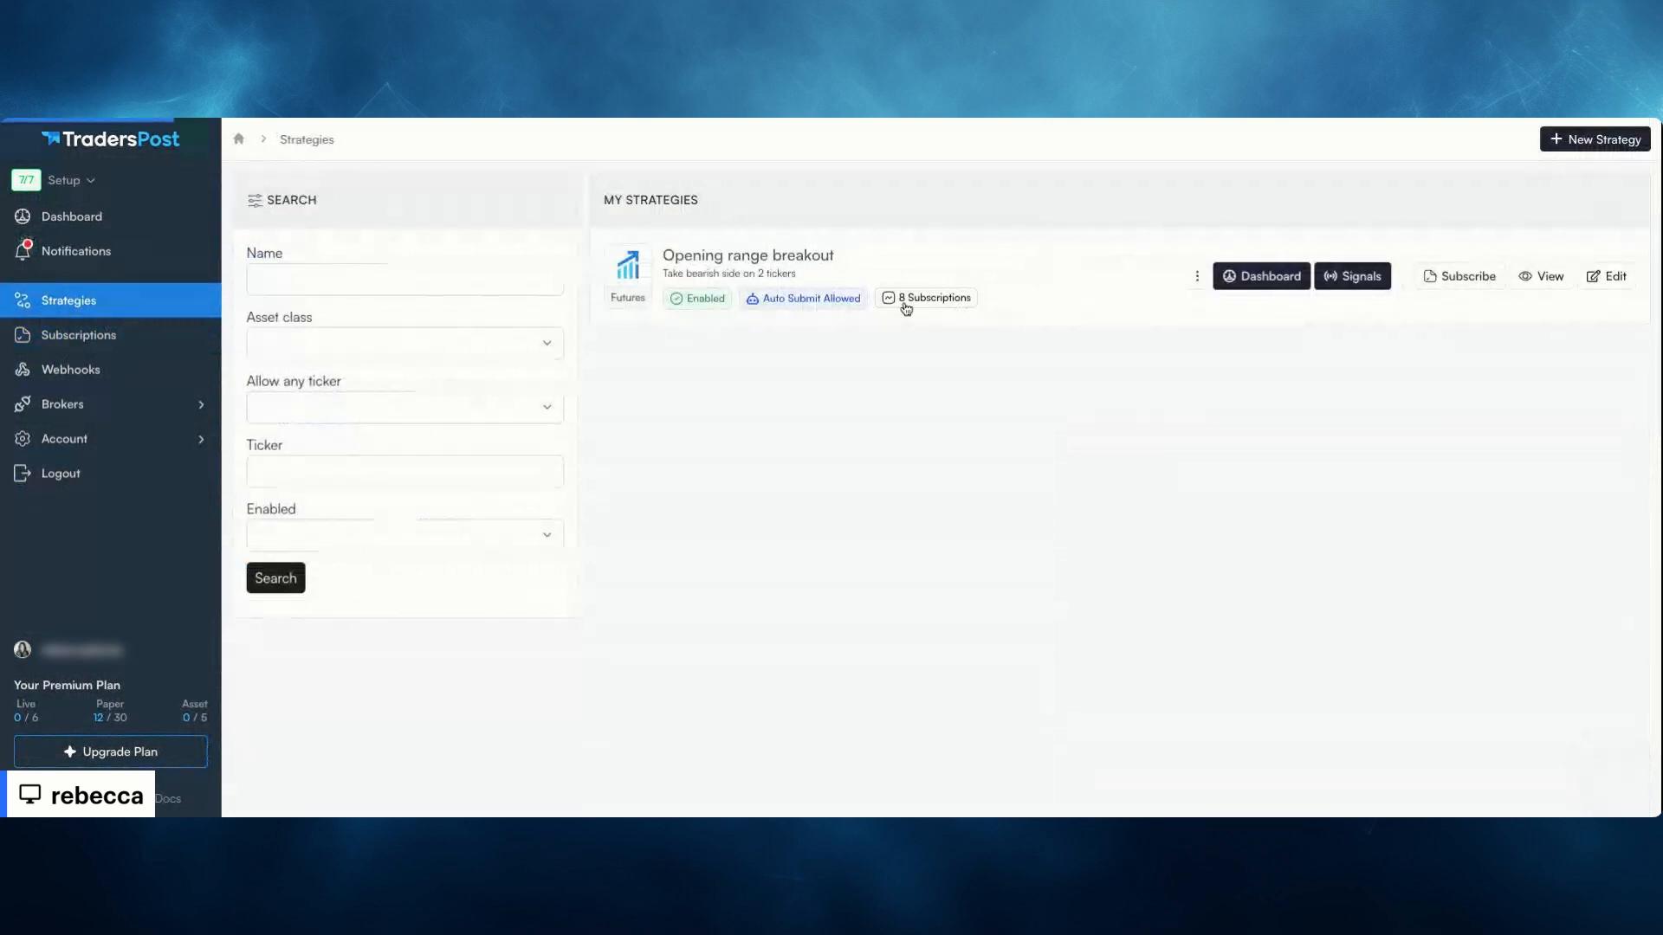
scroll(906, 309, down, 1)
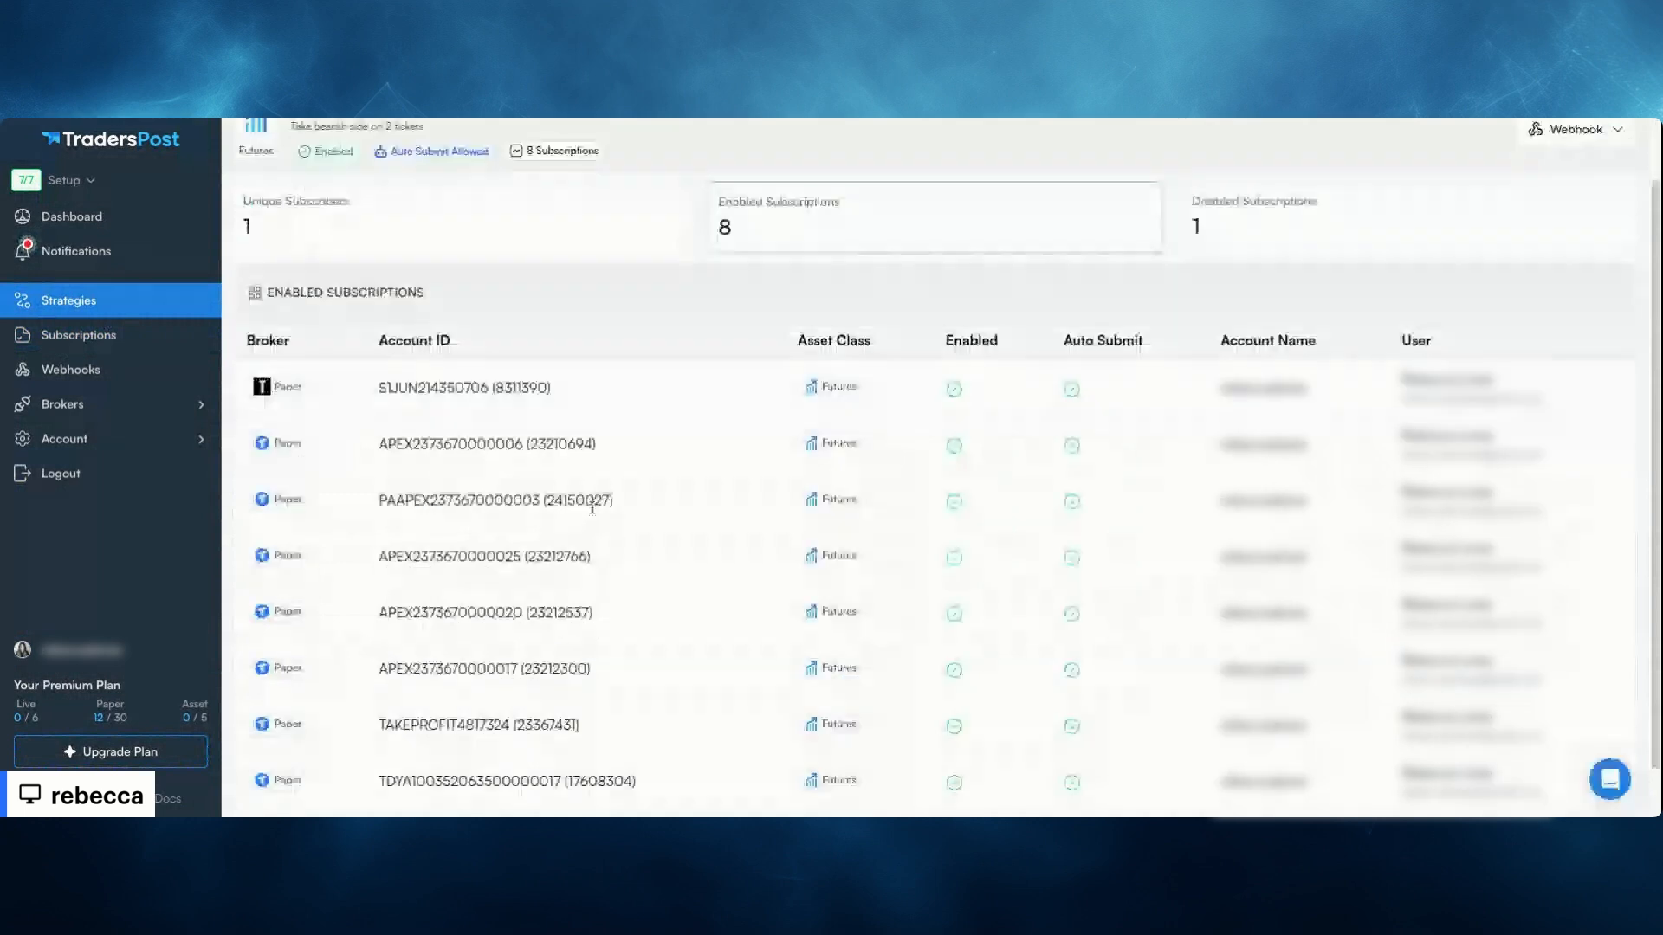
scroll(592, 509, down, 1)
Create another Opening range breakout subscription connected to the TopOneFutures 1 broker
click(68, 300)
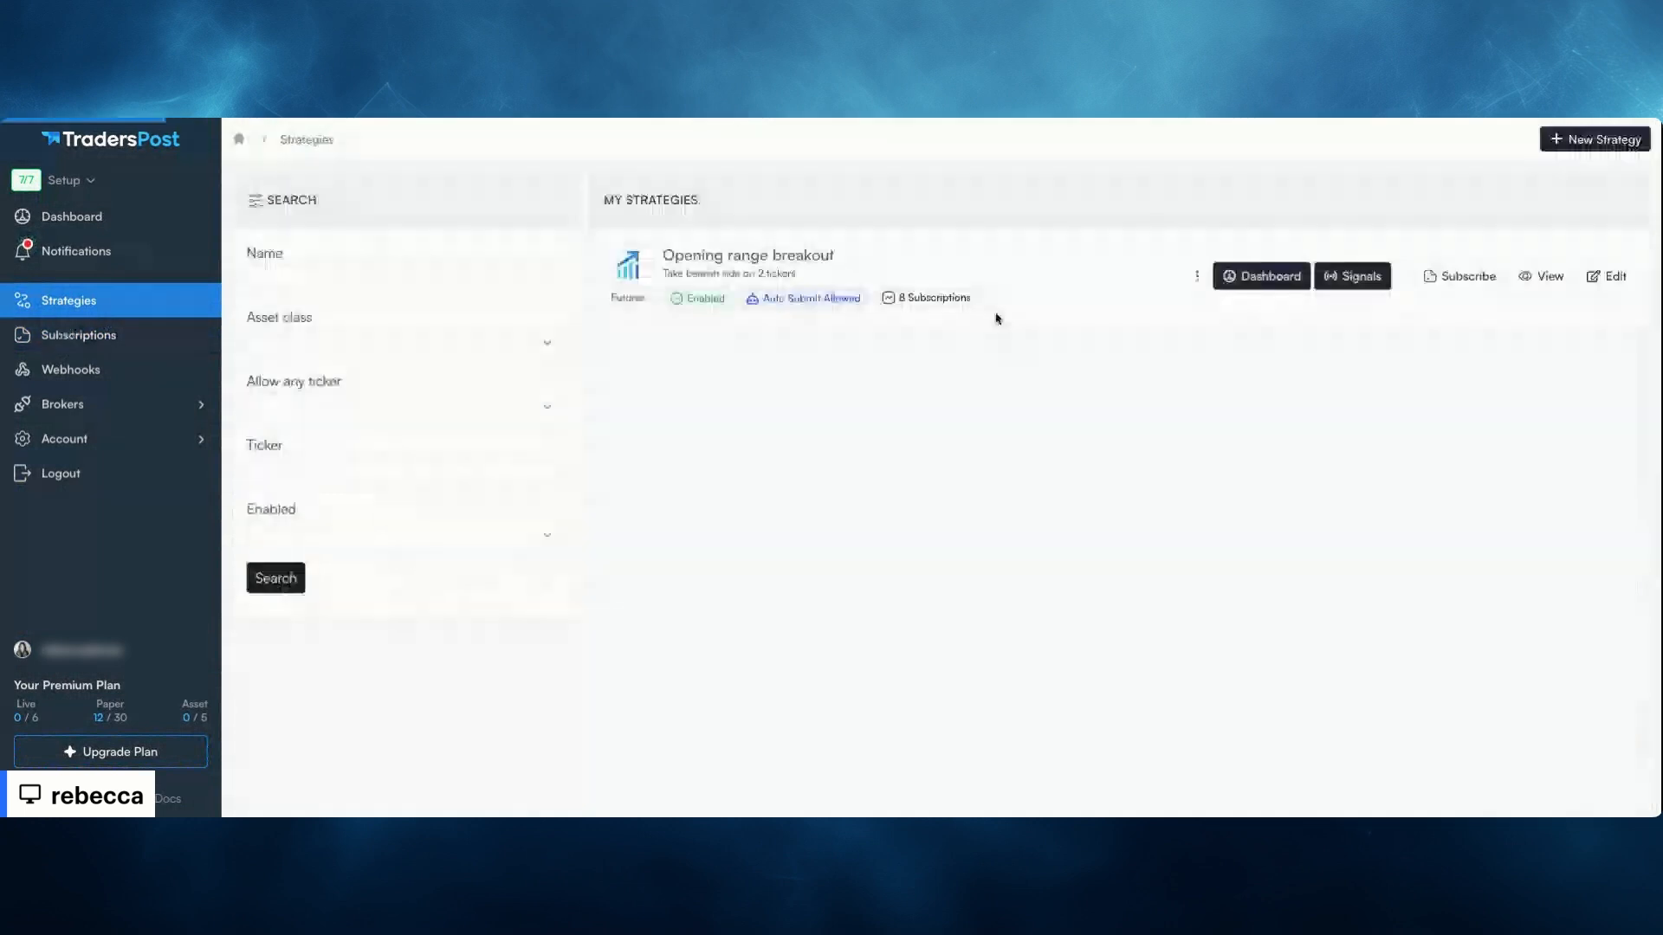
click(1463, 275)
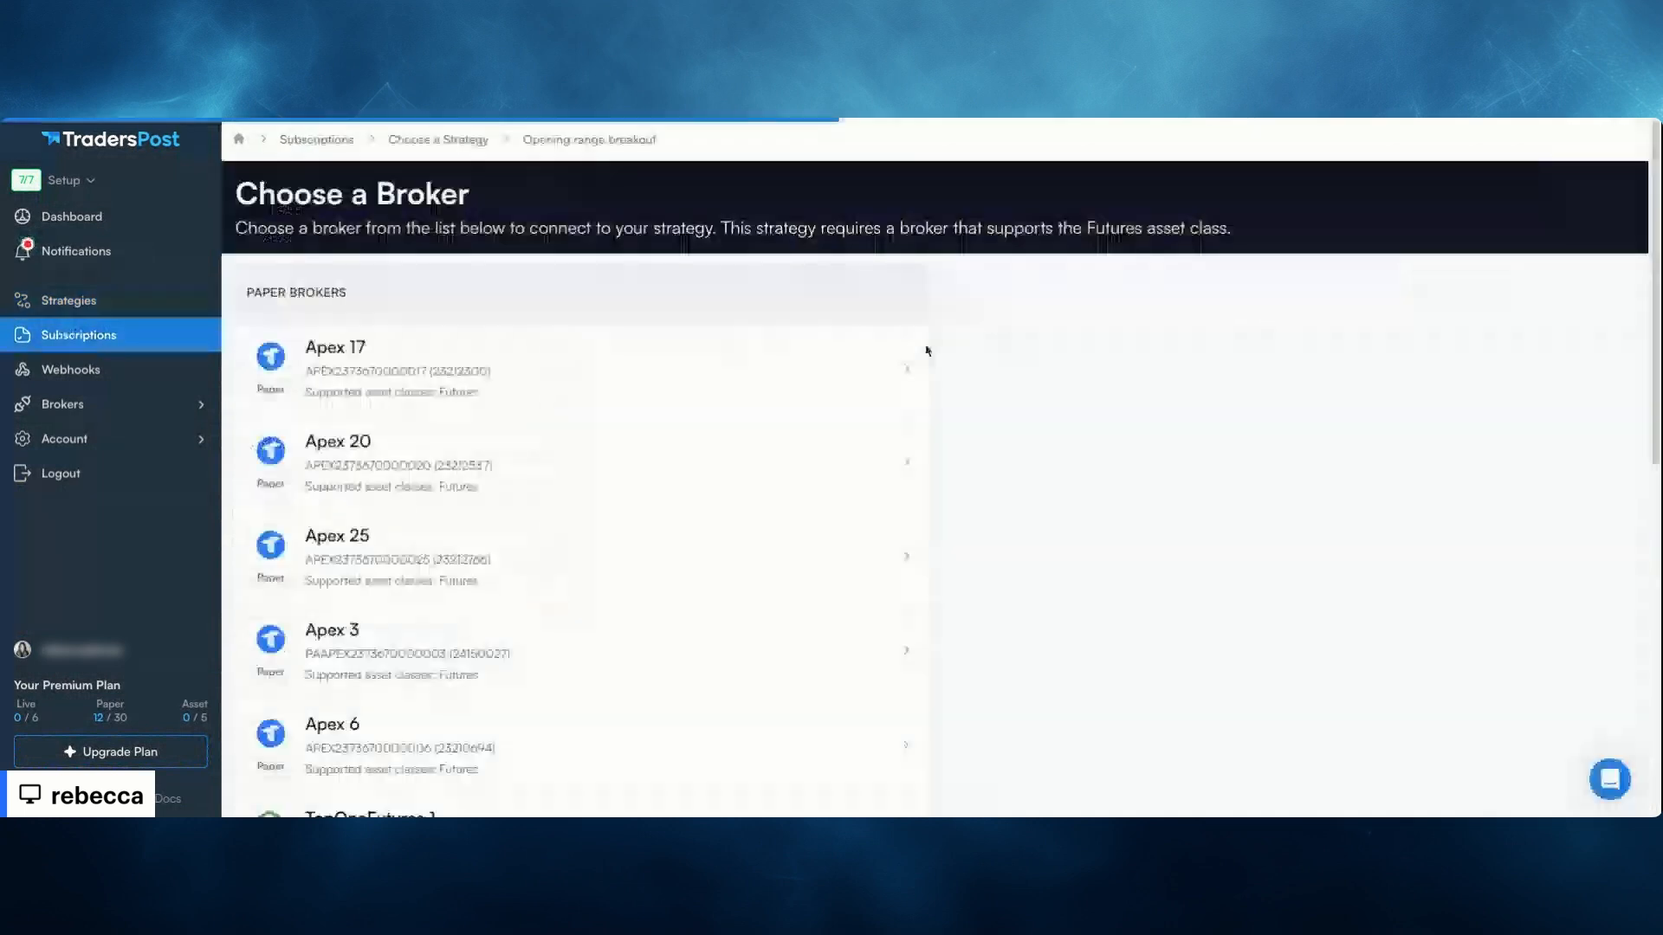
scroll(398, 501, down, 6)
click(408, 260)
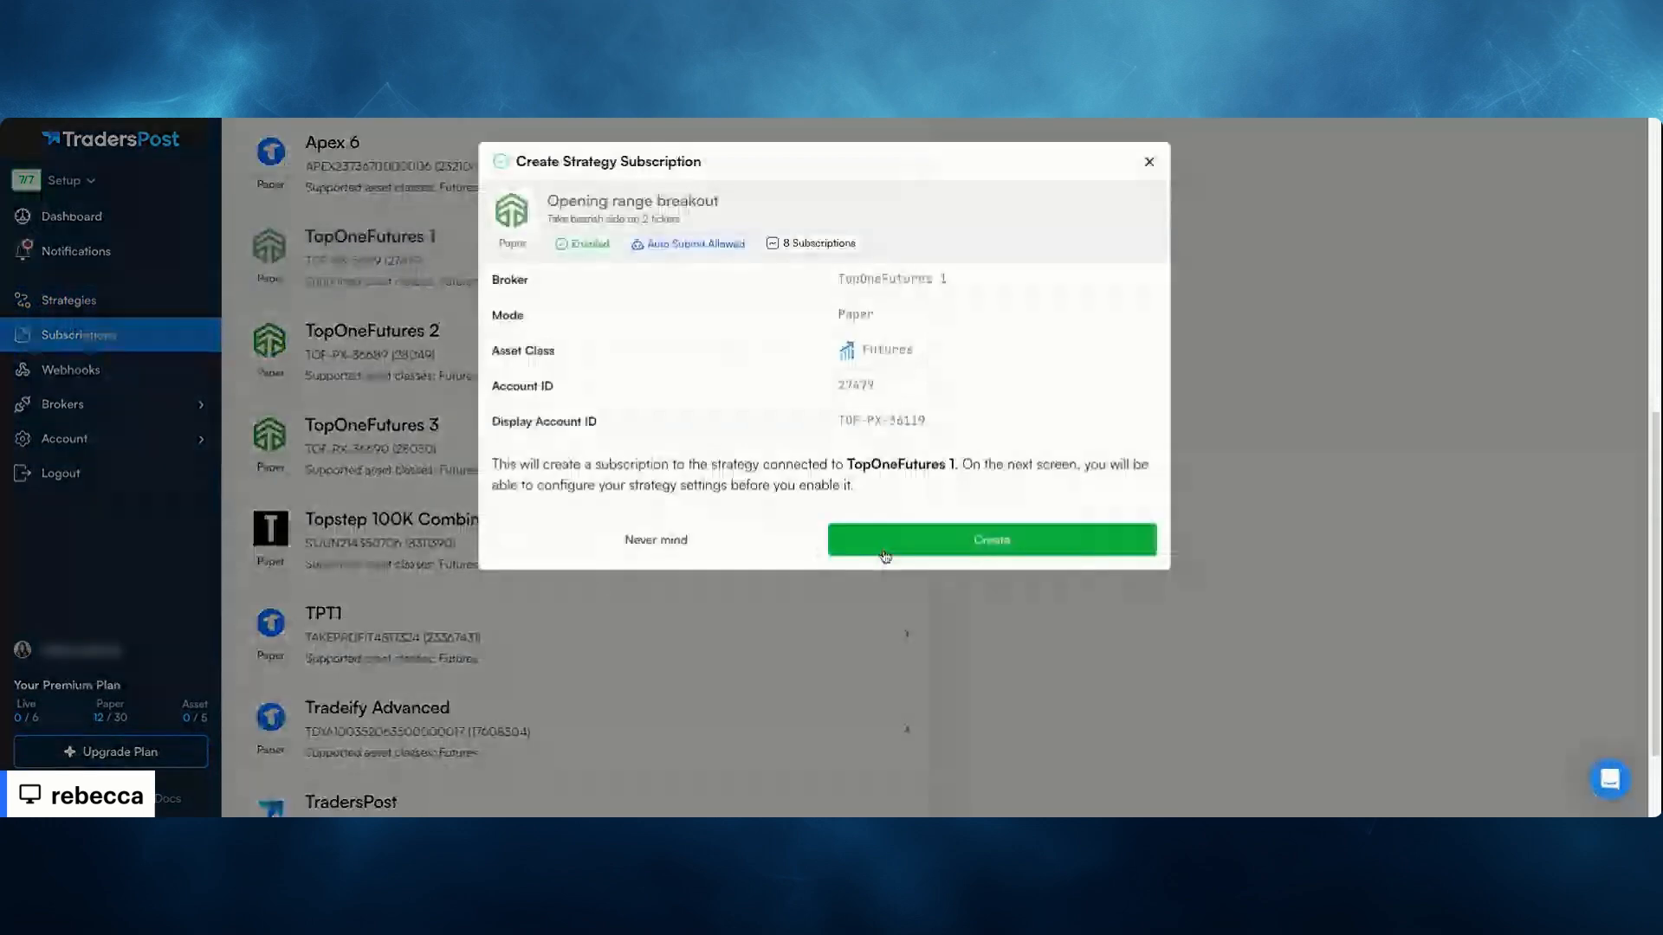
click(885, 545)
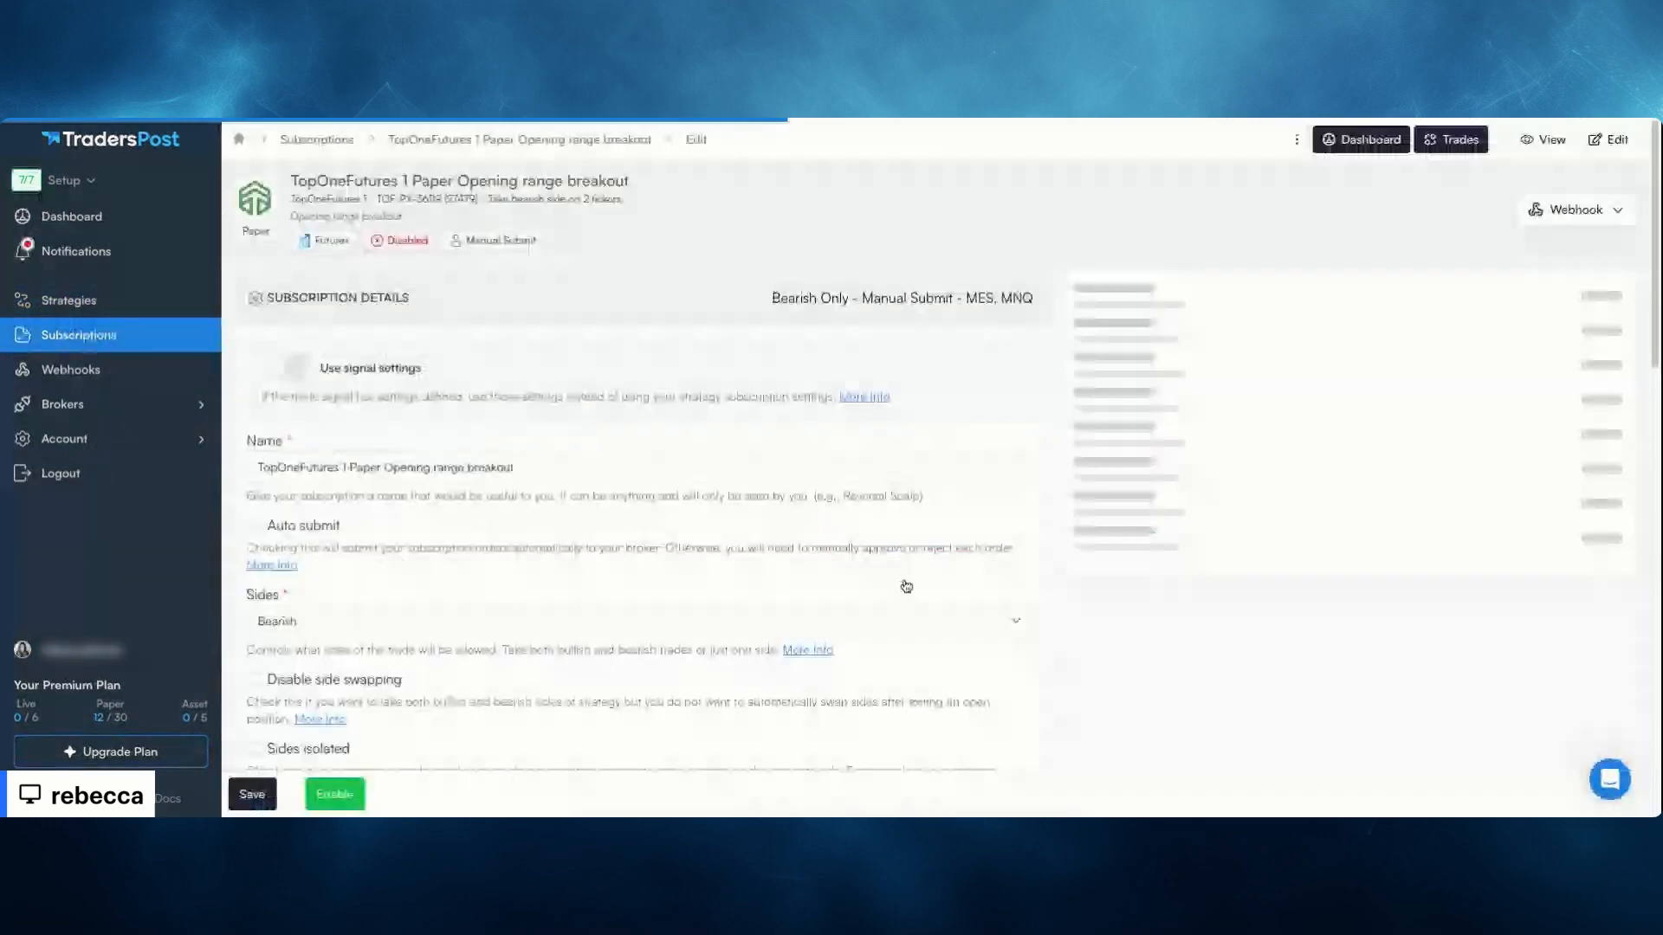
Turn on auto submit for the second TopOneFutures 1 subscription and look over its subscription details
click(265, 506)
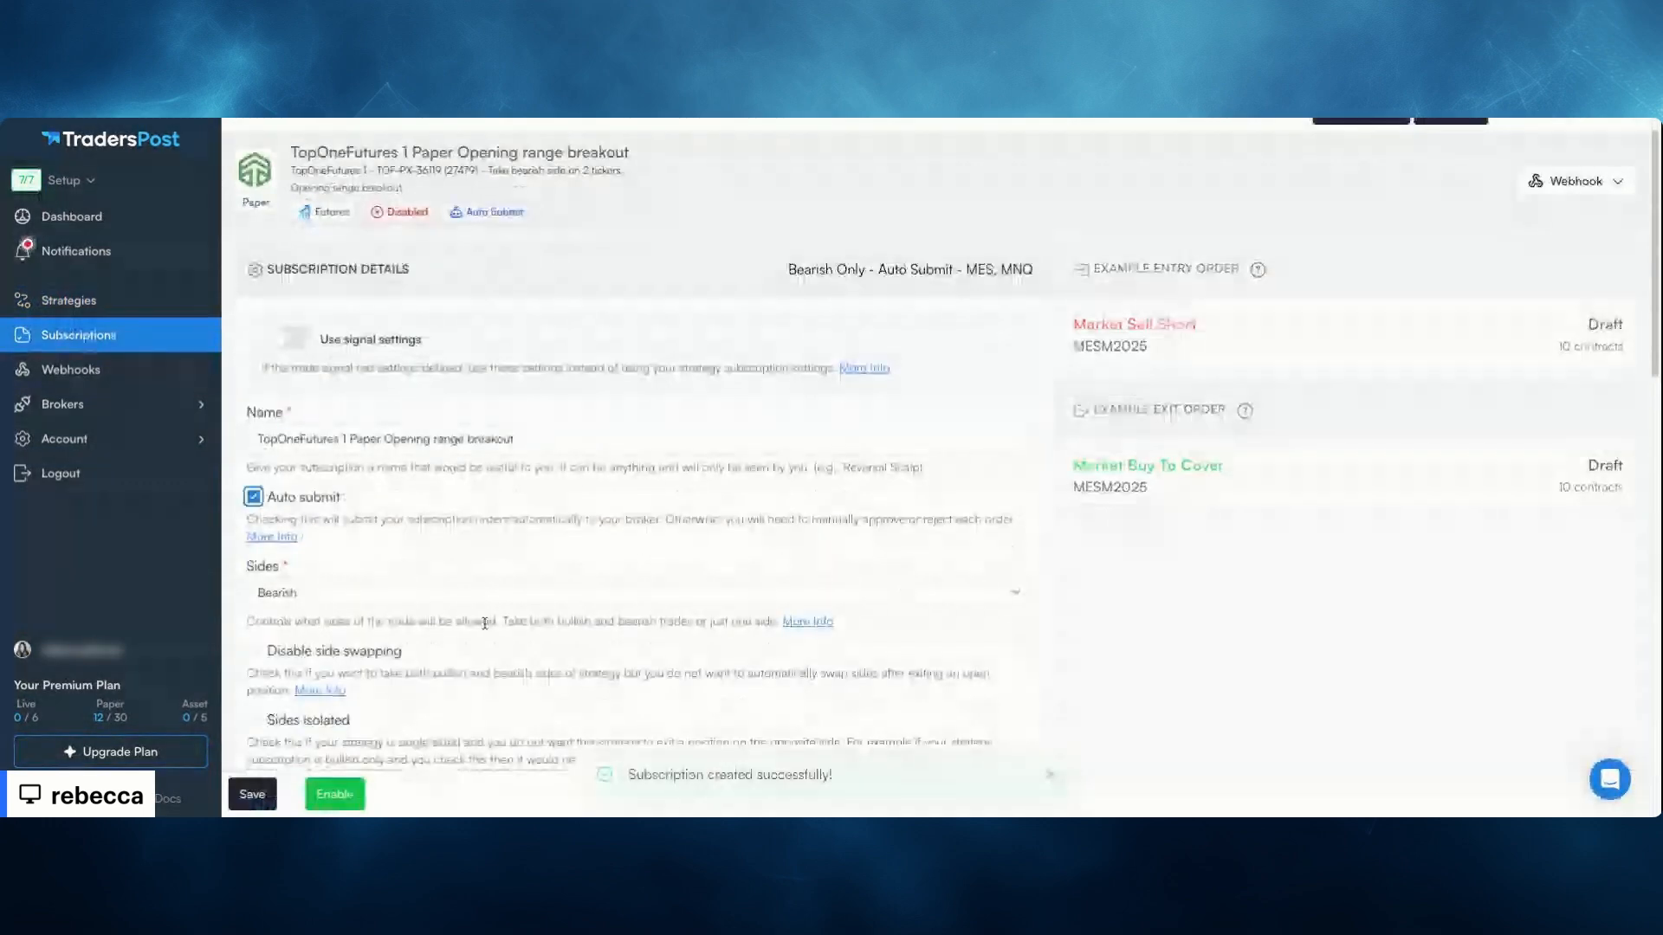
scroll(519, 606, down, 3)
scroll(540, 598, up, 2)
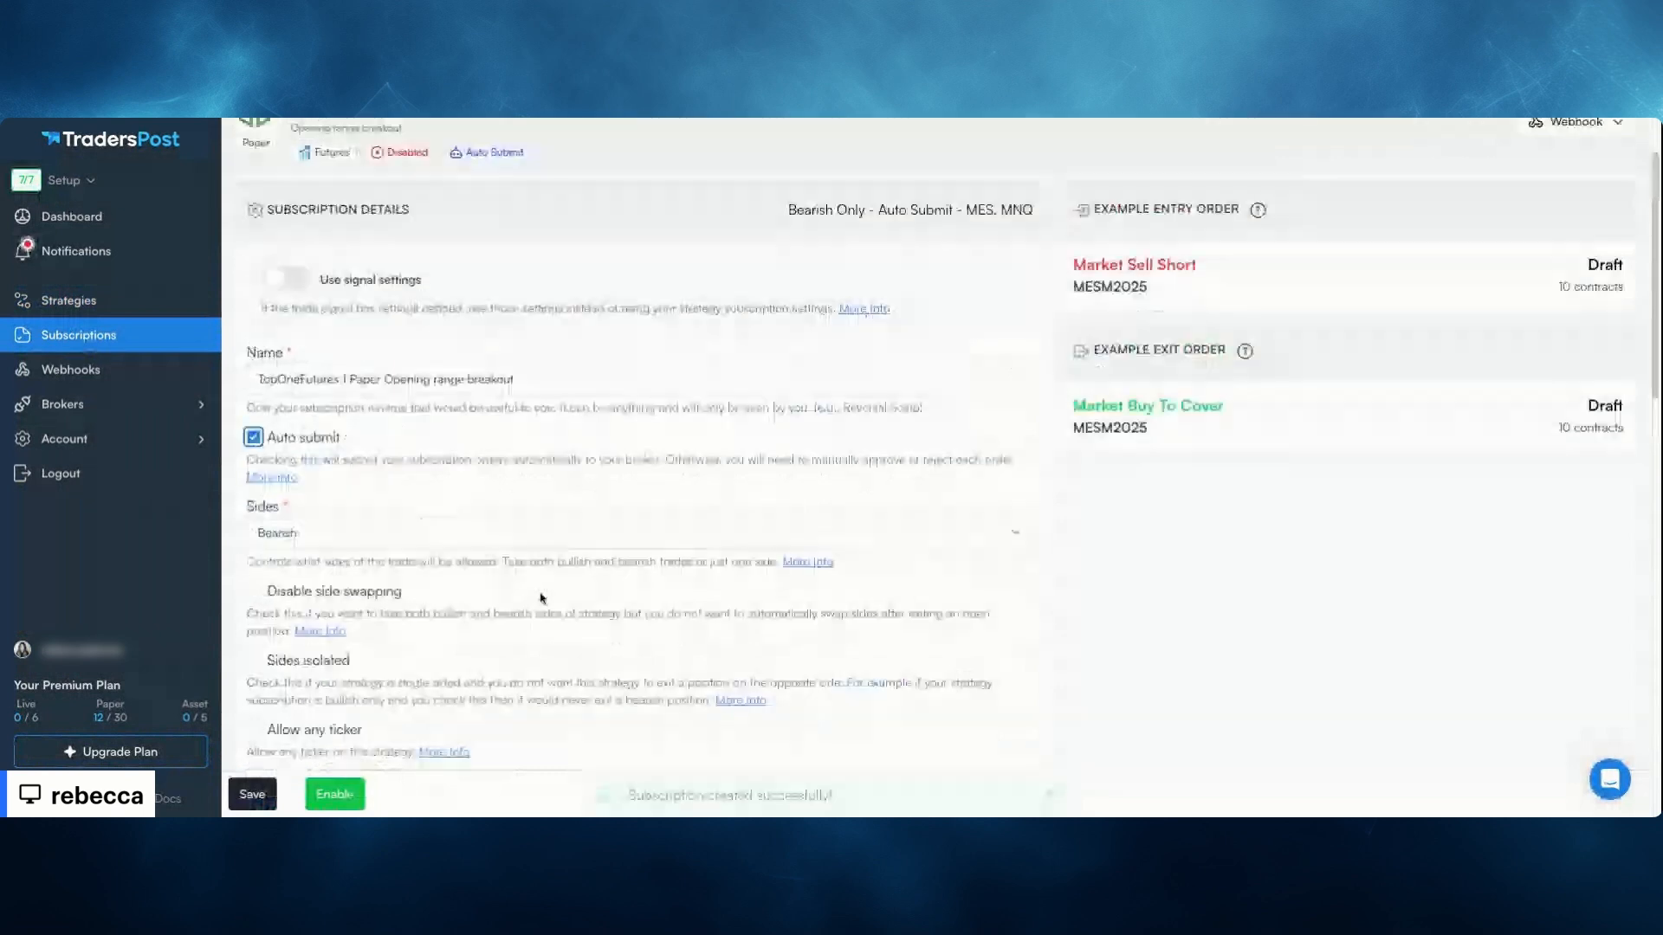
scroll(541, 598, up, 1)
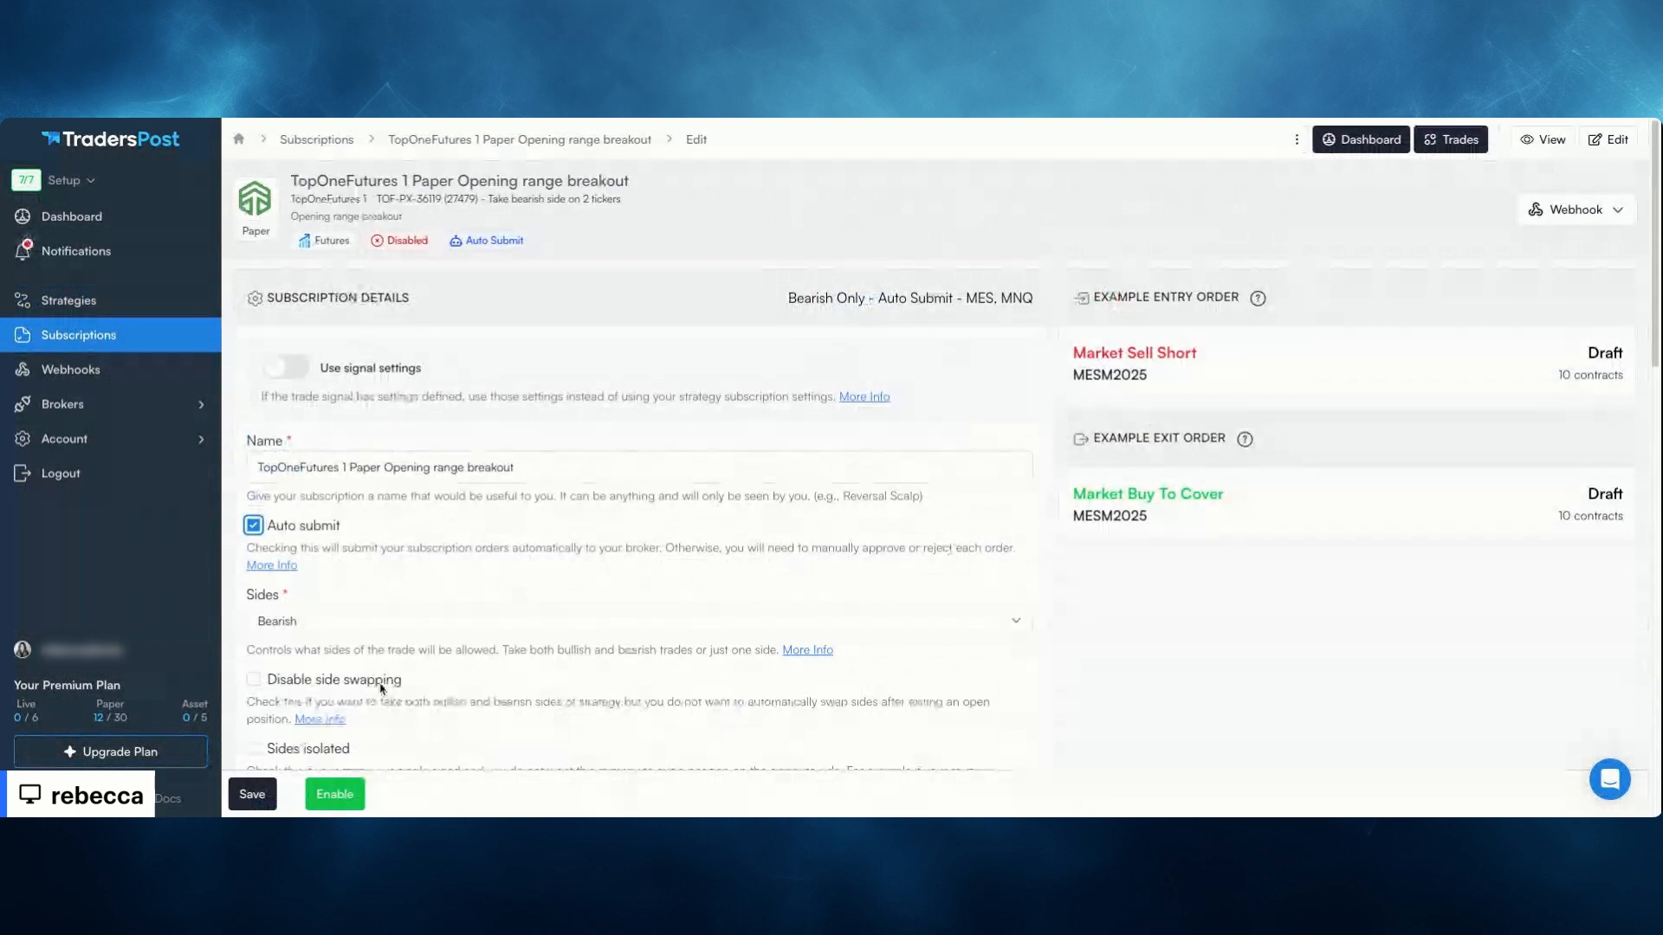
scroll(457, 629, down, 3)
scroll(456, 628, up, 2)
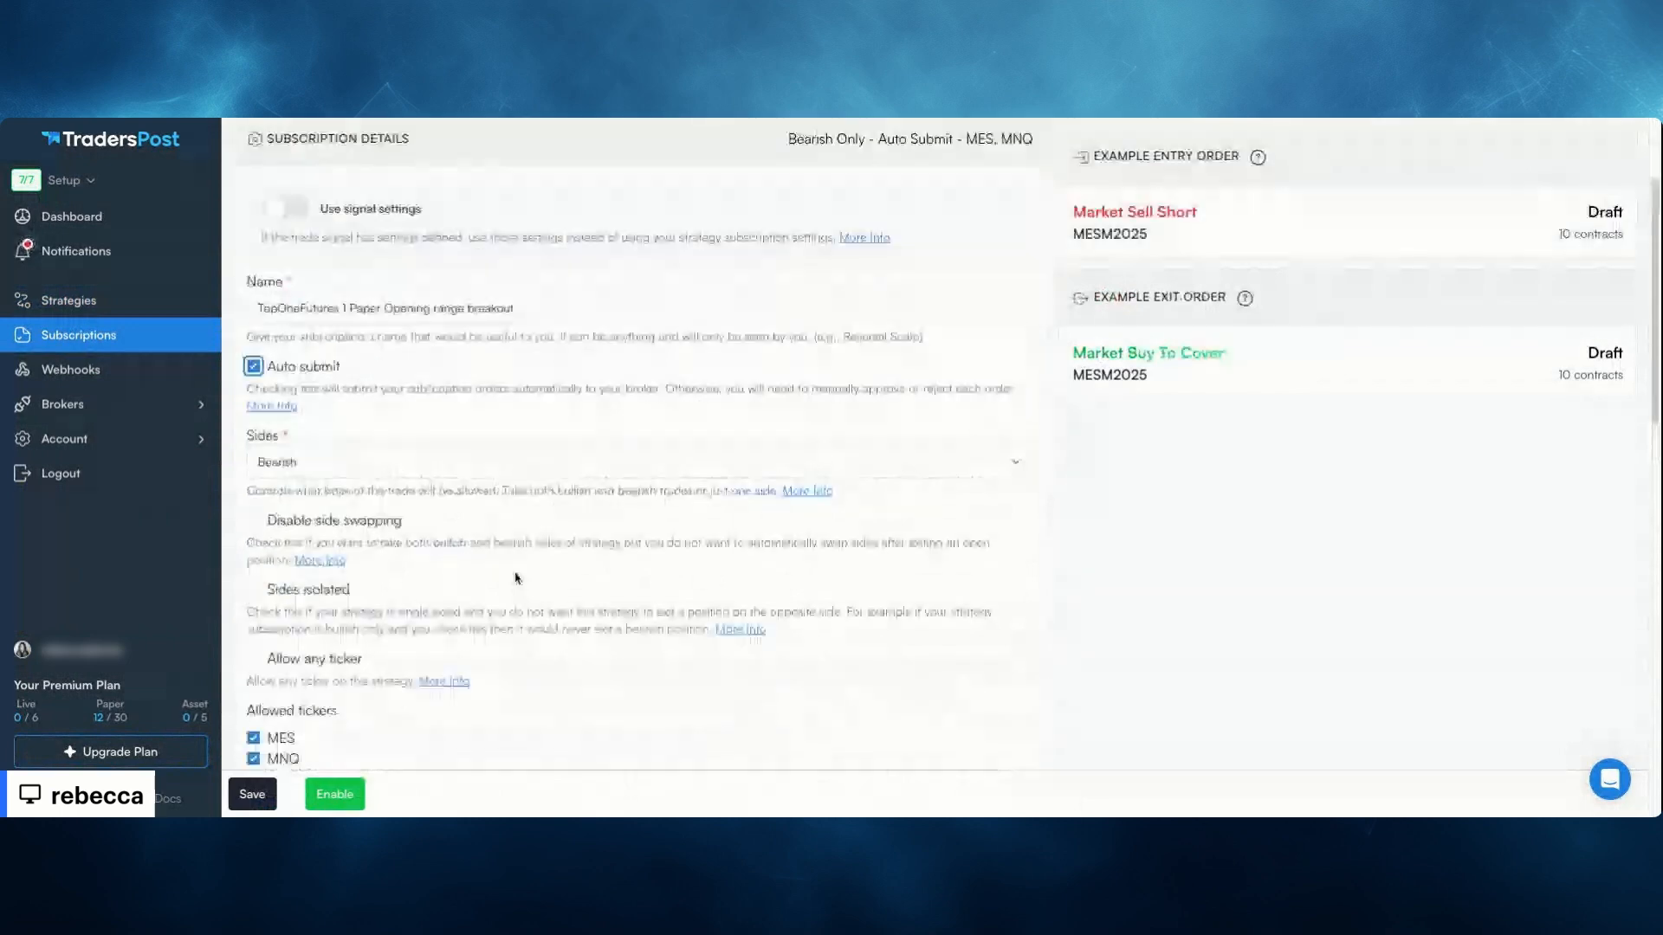
Delete the duplicate, manual-submit TopOneFutures 1 Paper Opening range breakout subscription and confirm its removal
click(51, 334)
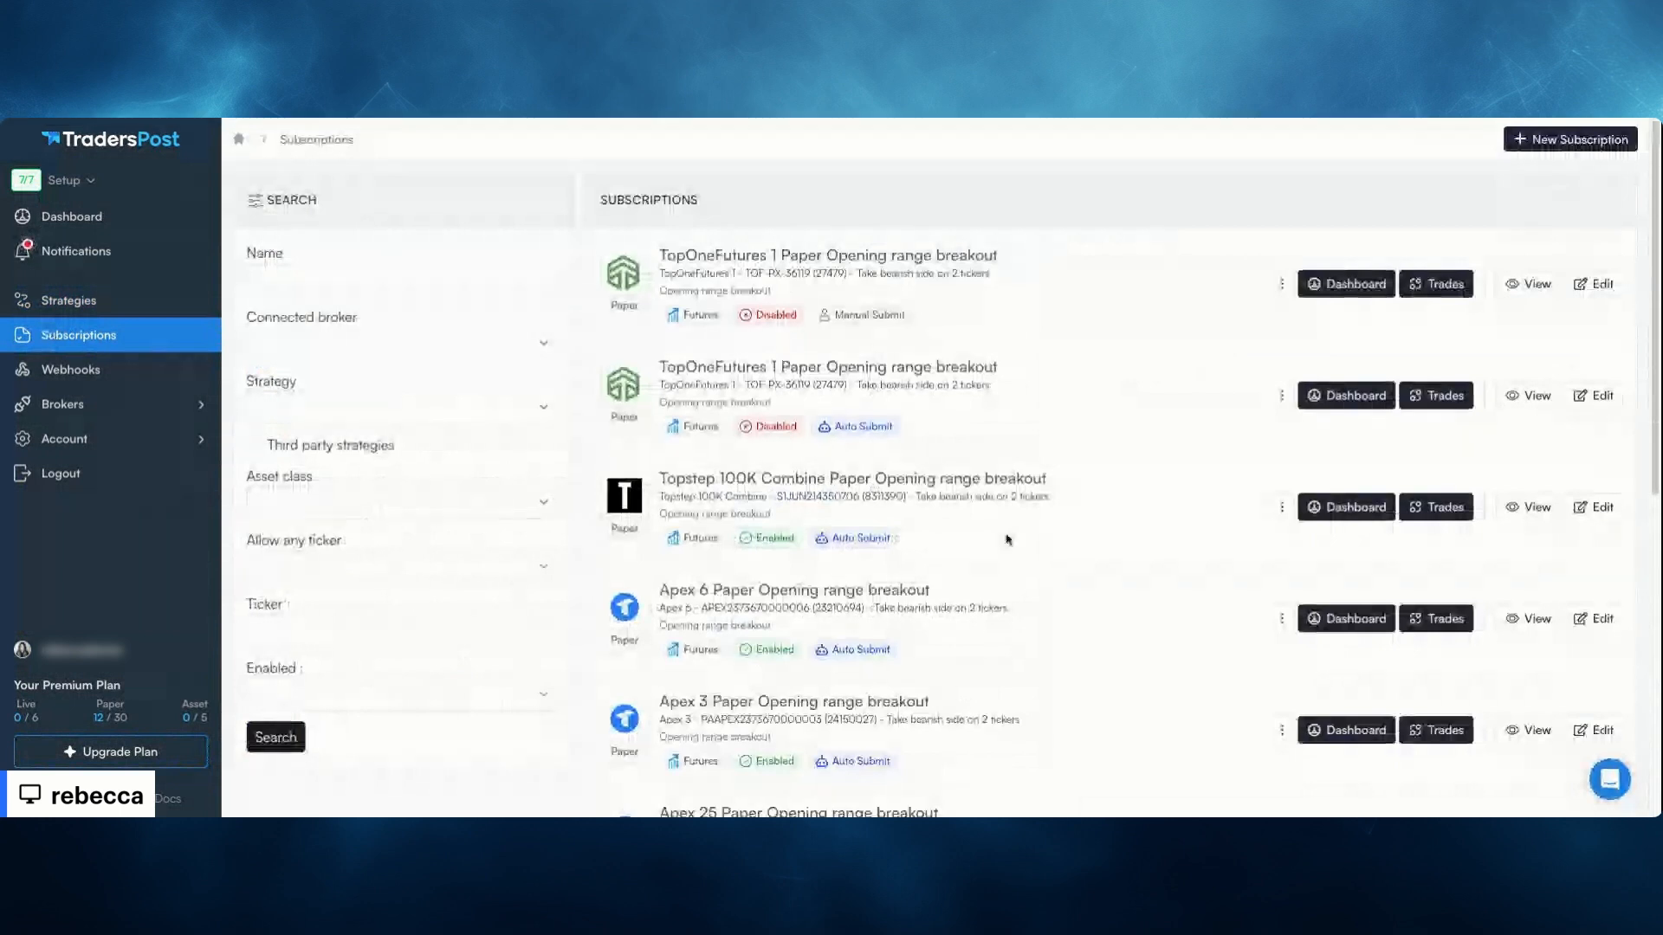
scroll(1131, 553, down, 1)
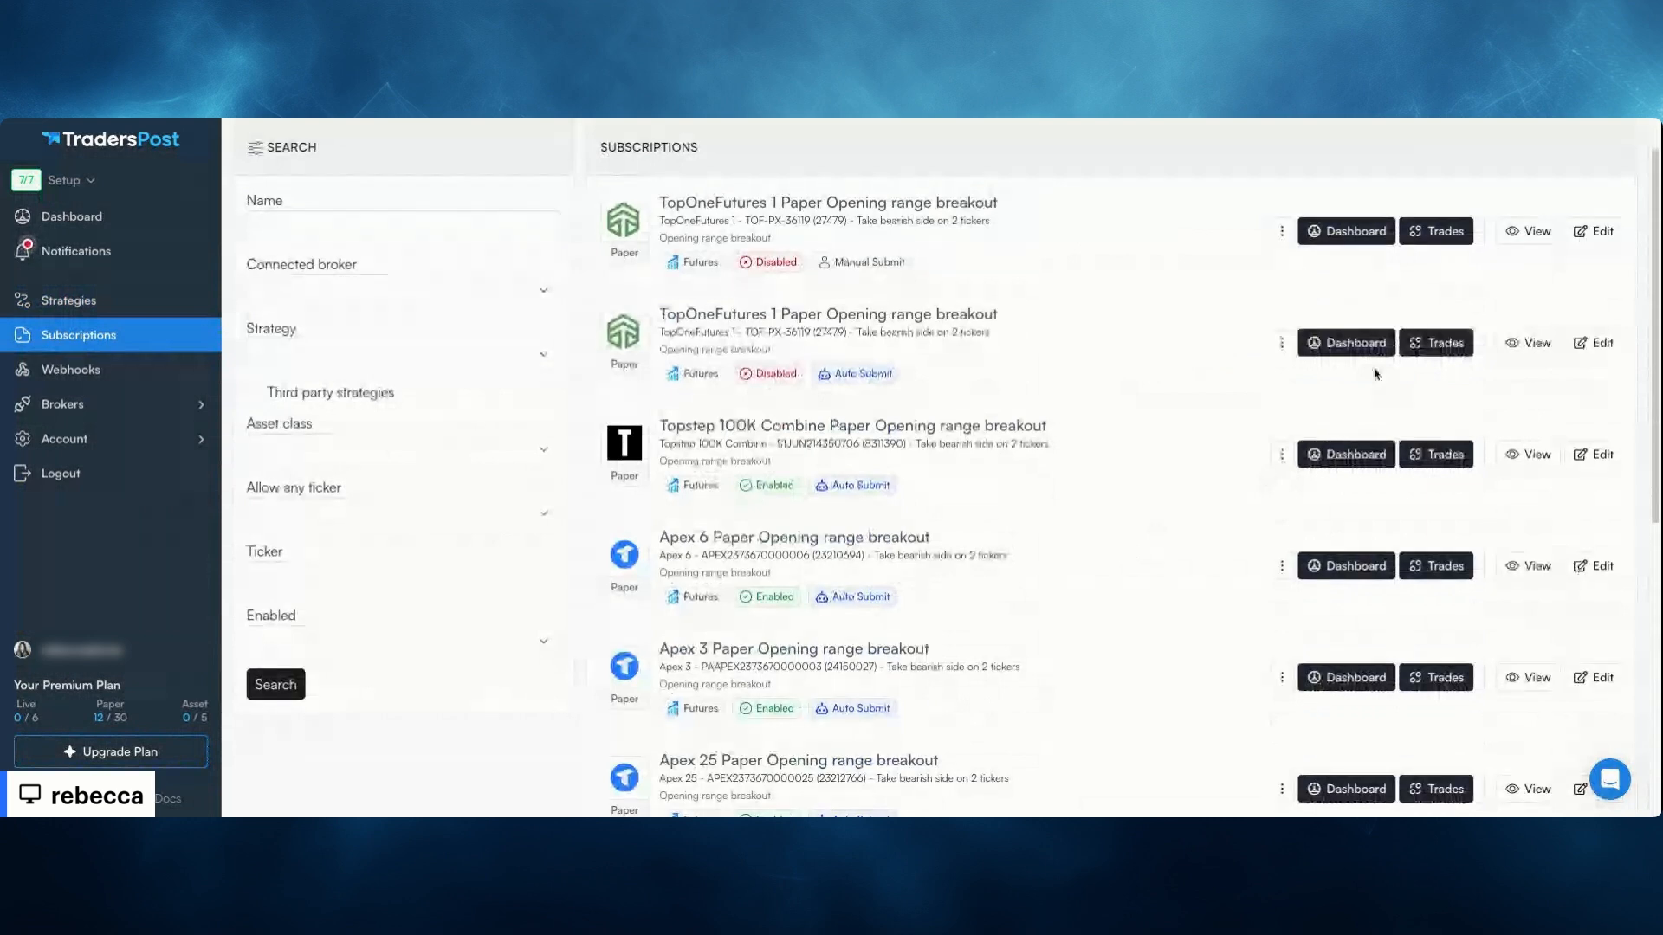
click(1282, 231)
click(1218, 516)
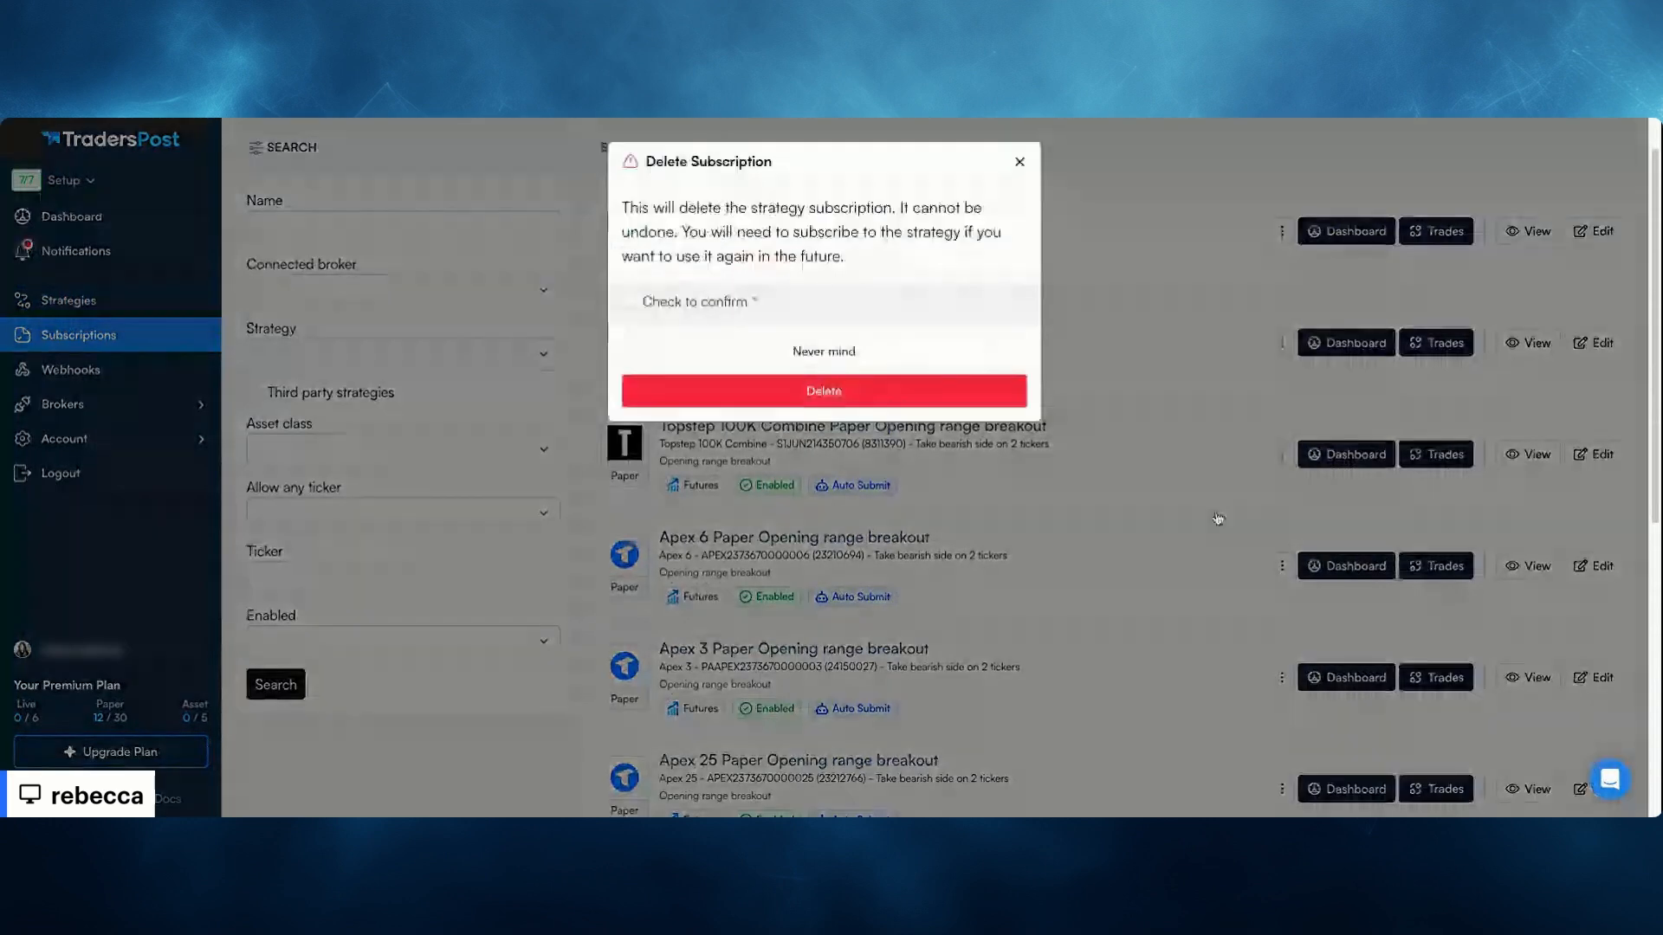
click(629, 302)
click(826, 392)
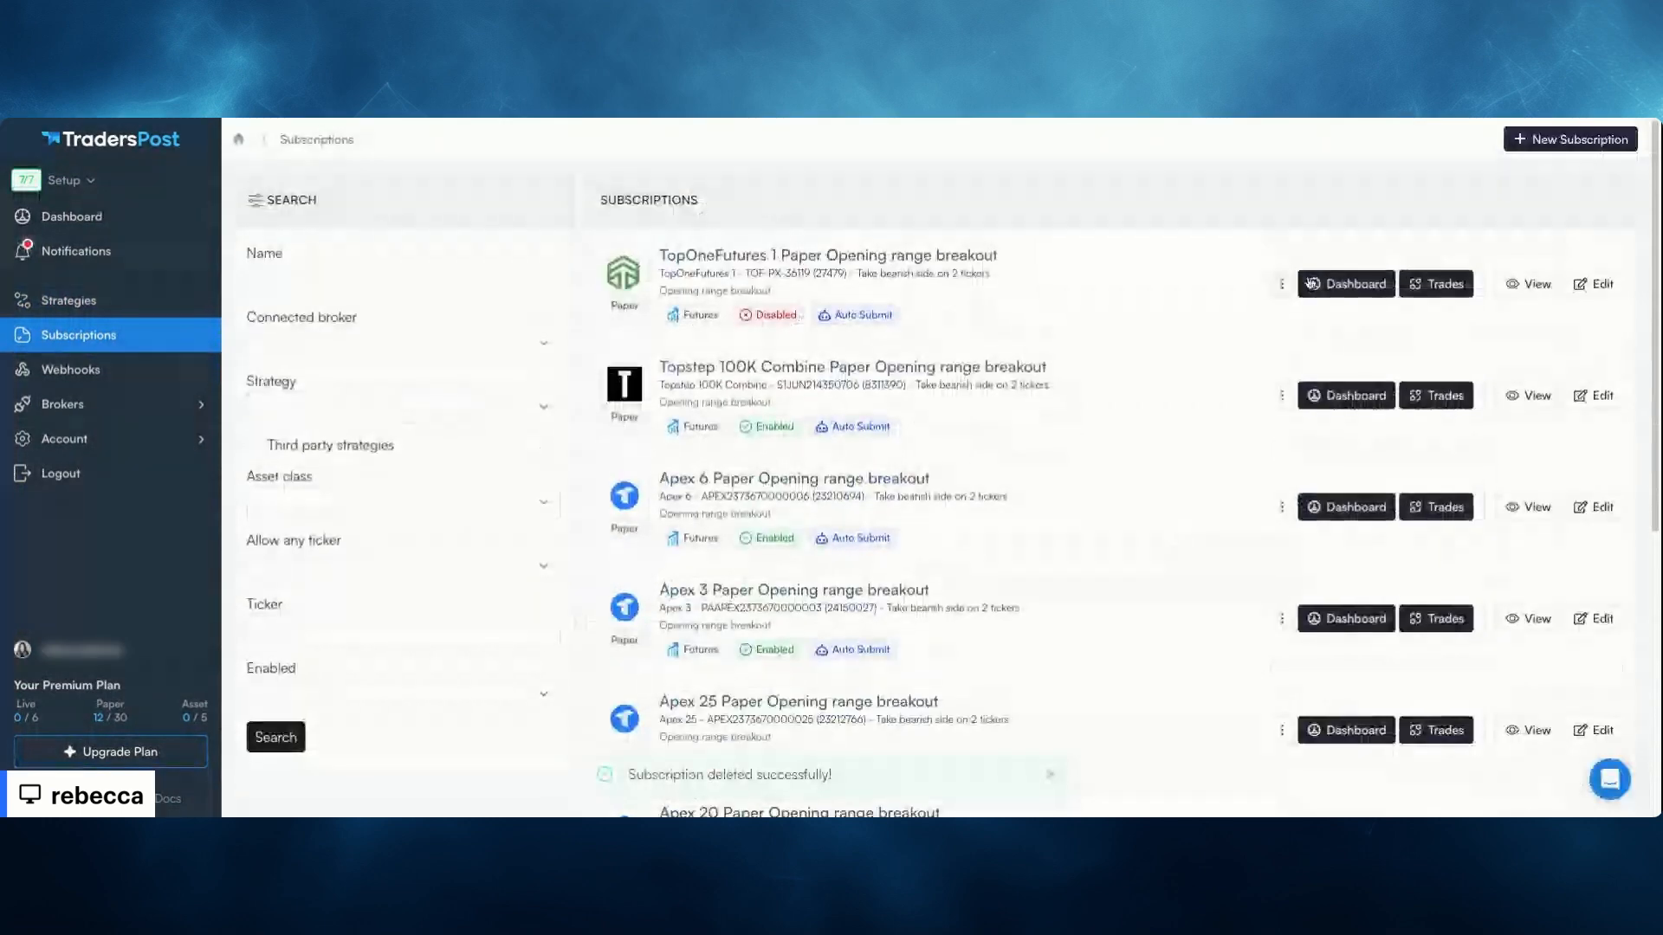
Open the remaining TopOneFutures 1 Opening range breakout subscription for editing, check its settings and enable it
click(1595, 285)
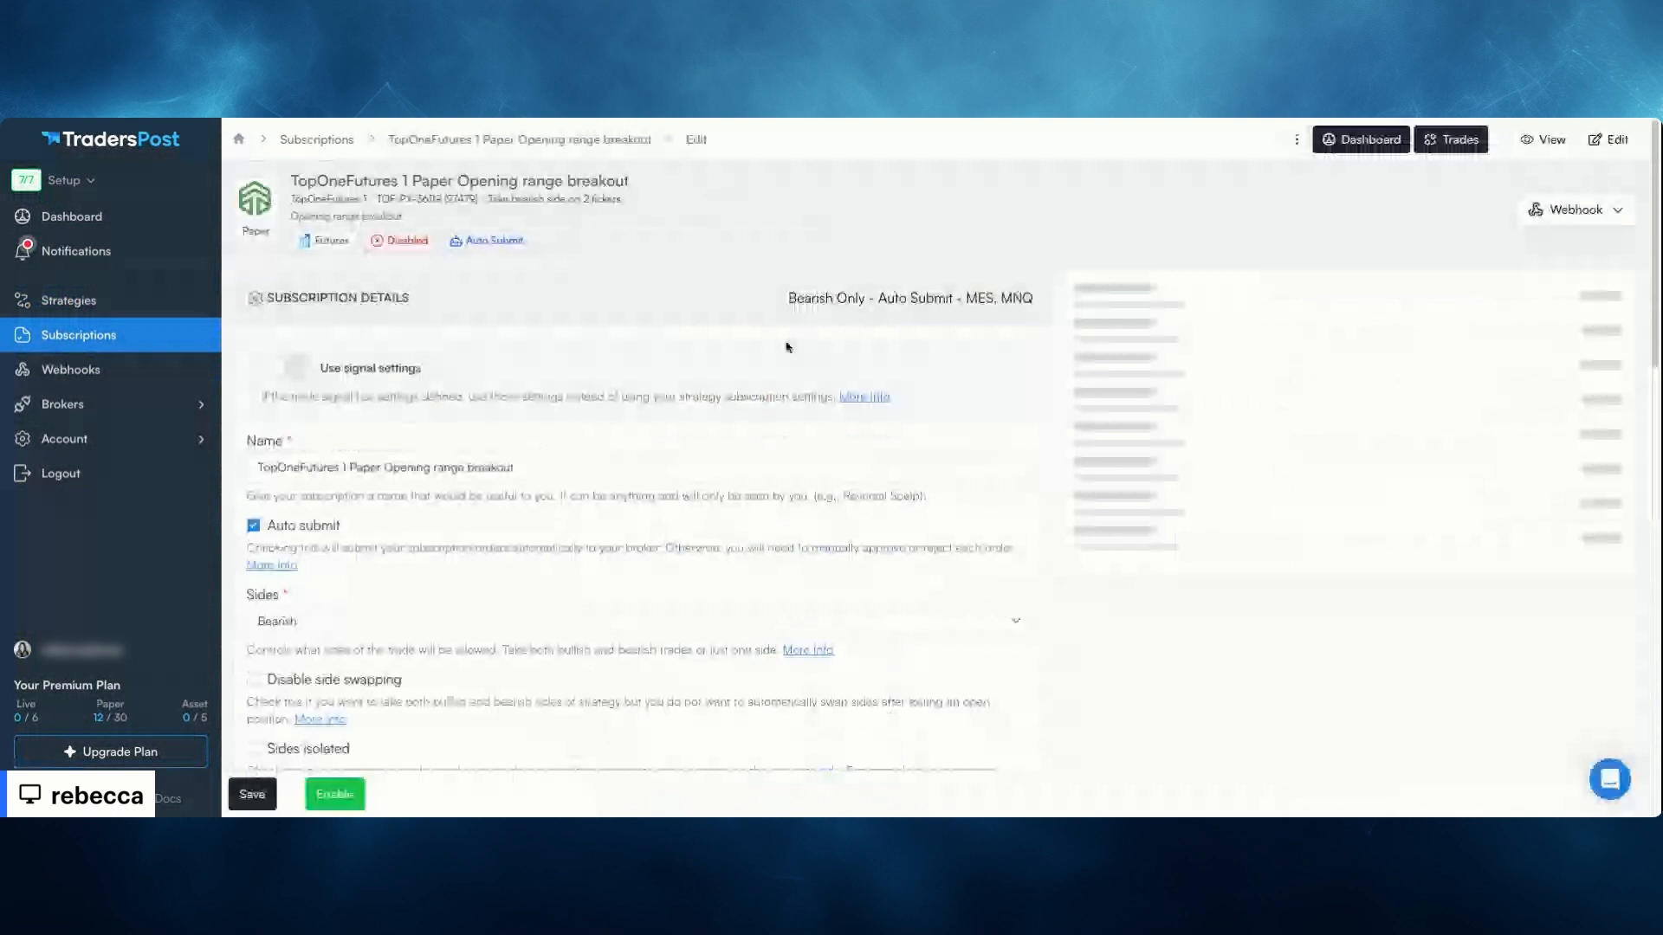
scroll(293, 541, down, 1)
scroll(509, 563, down, 1)
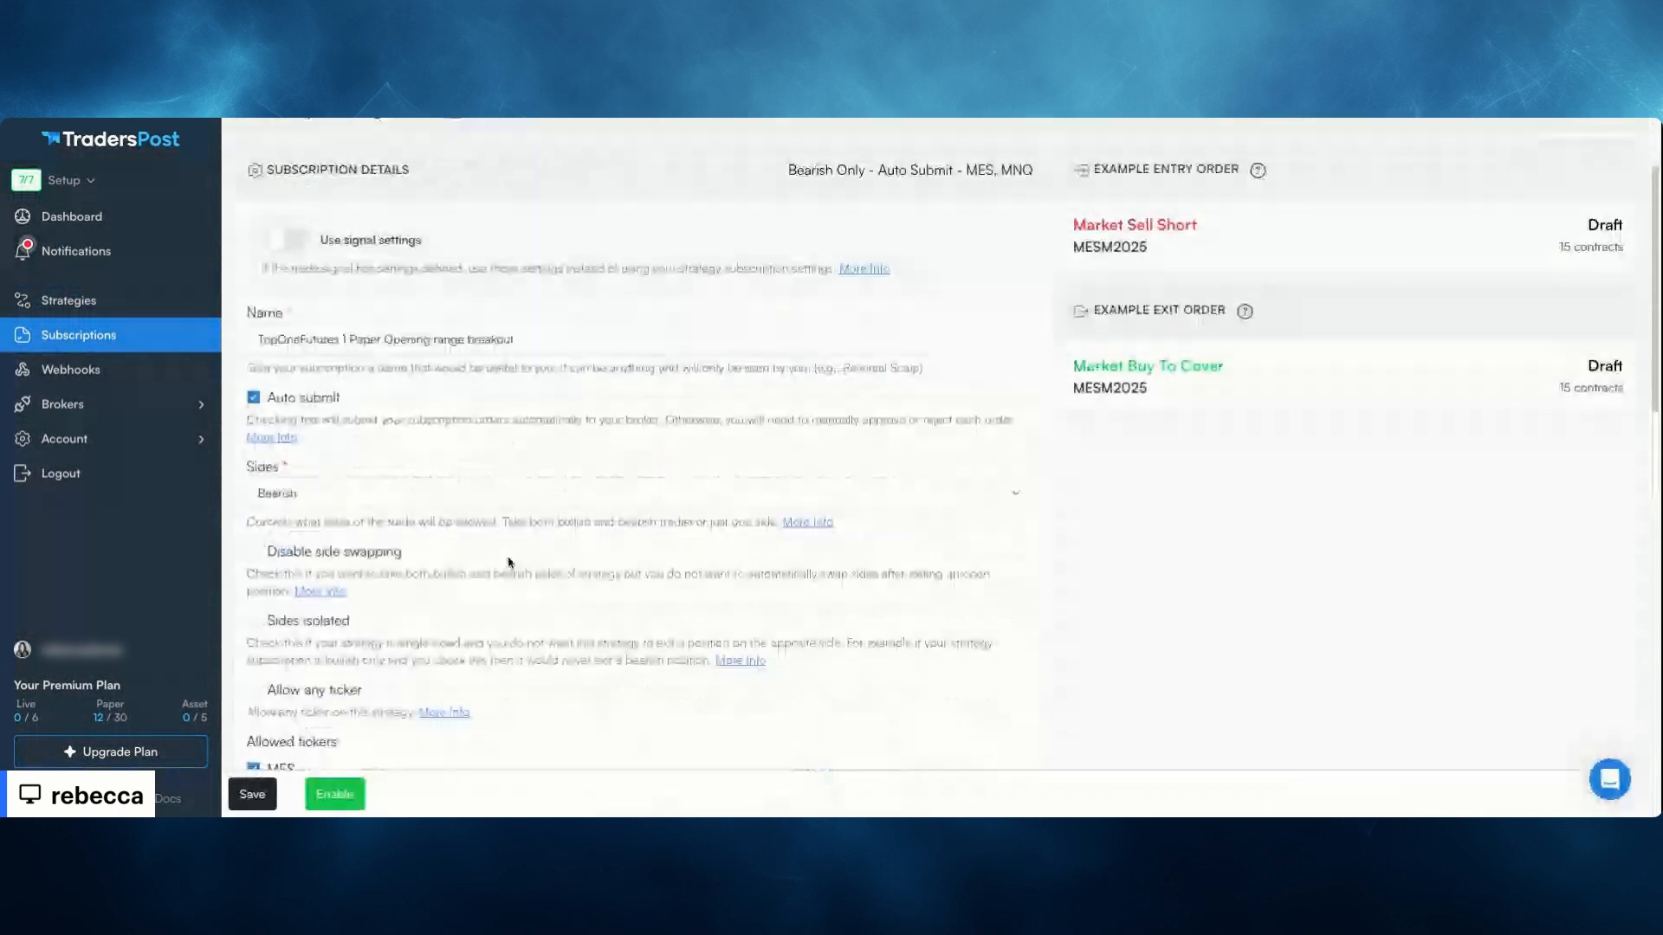
scroll(485, 558, down, 4)
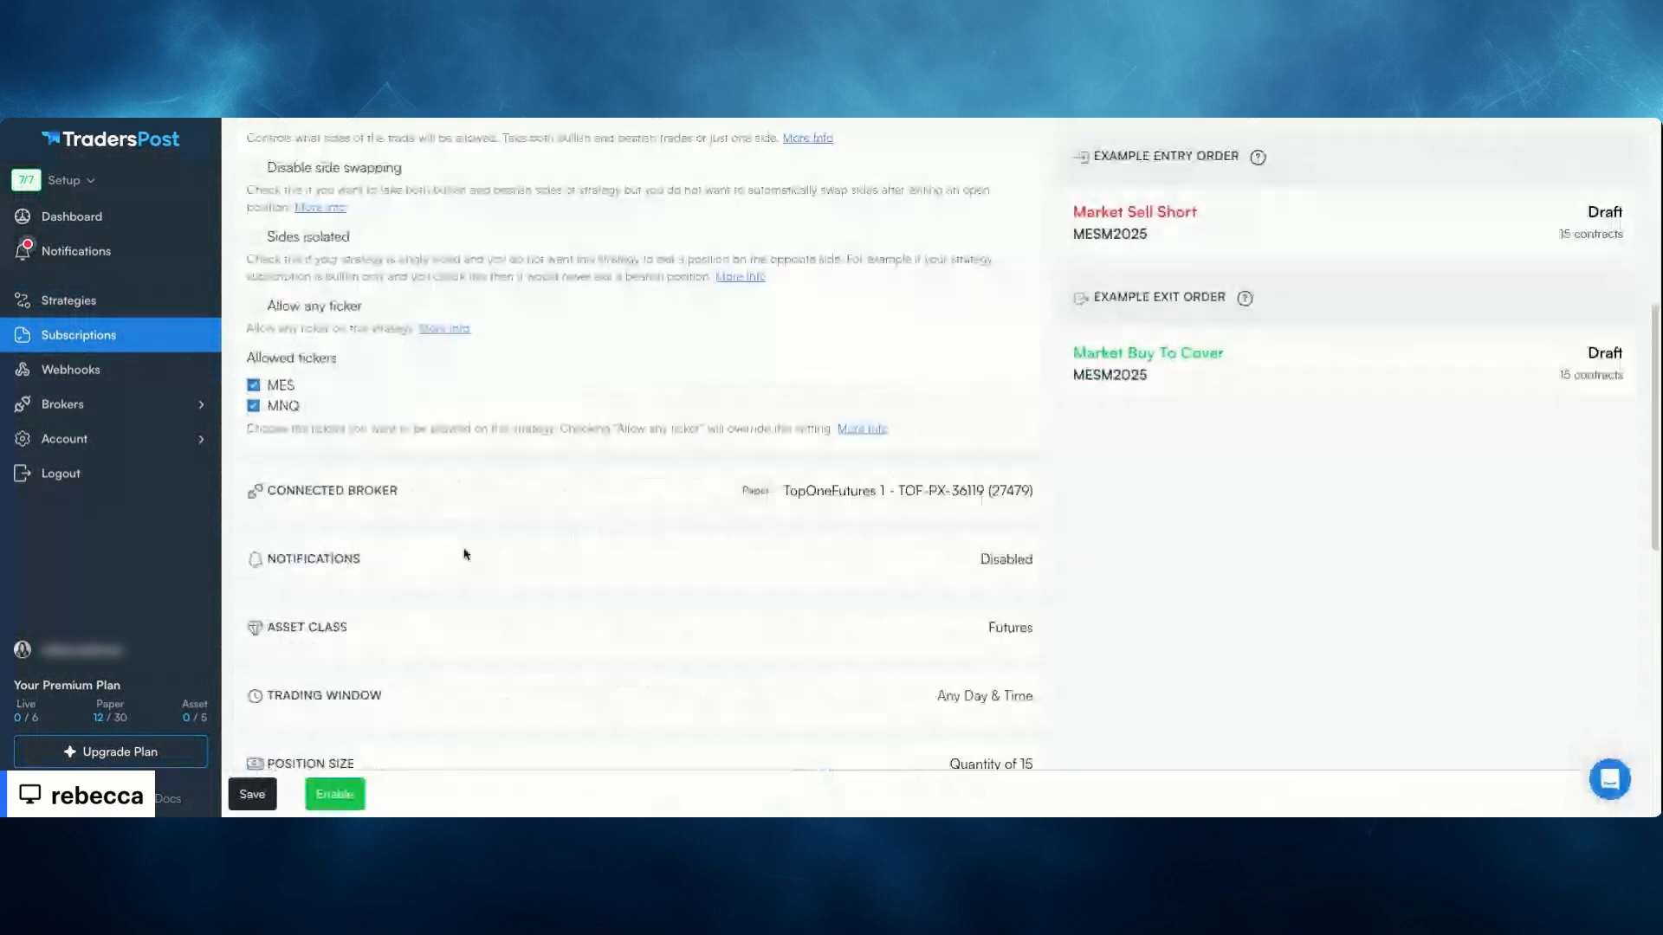
scroll(864, 693, down, 1)
click(337, 795)
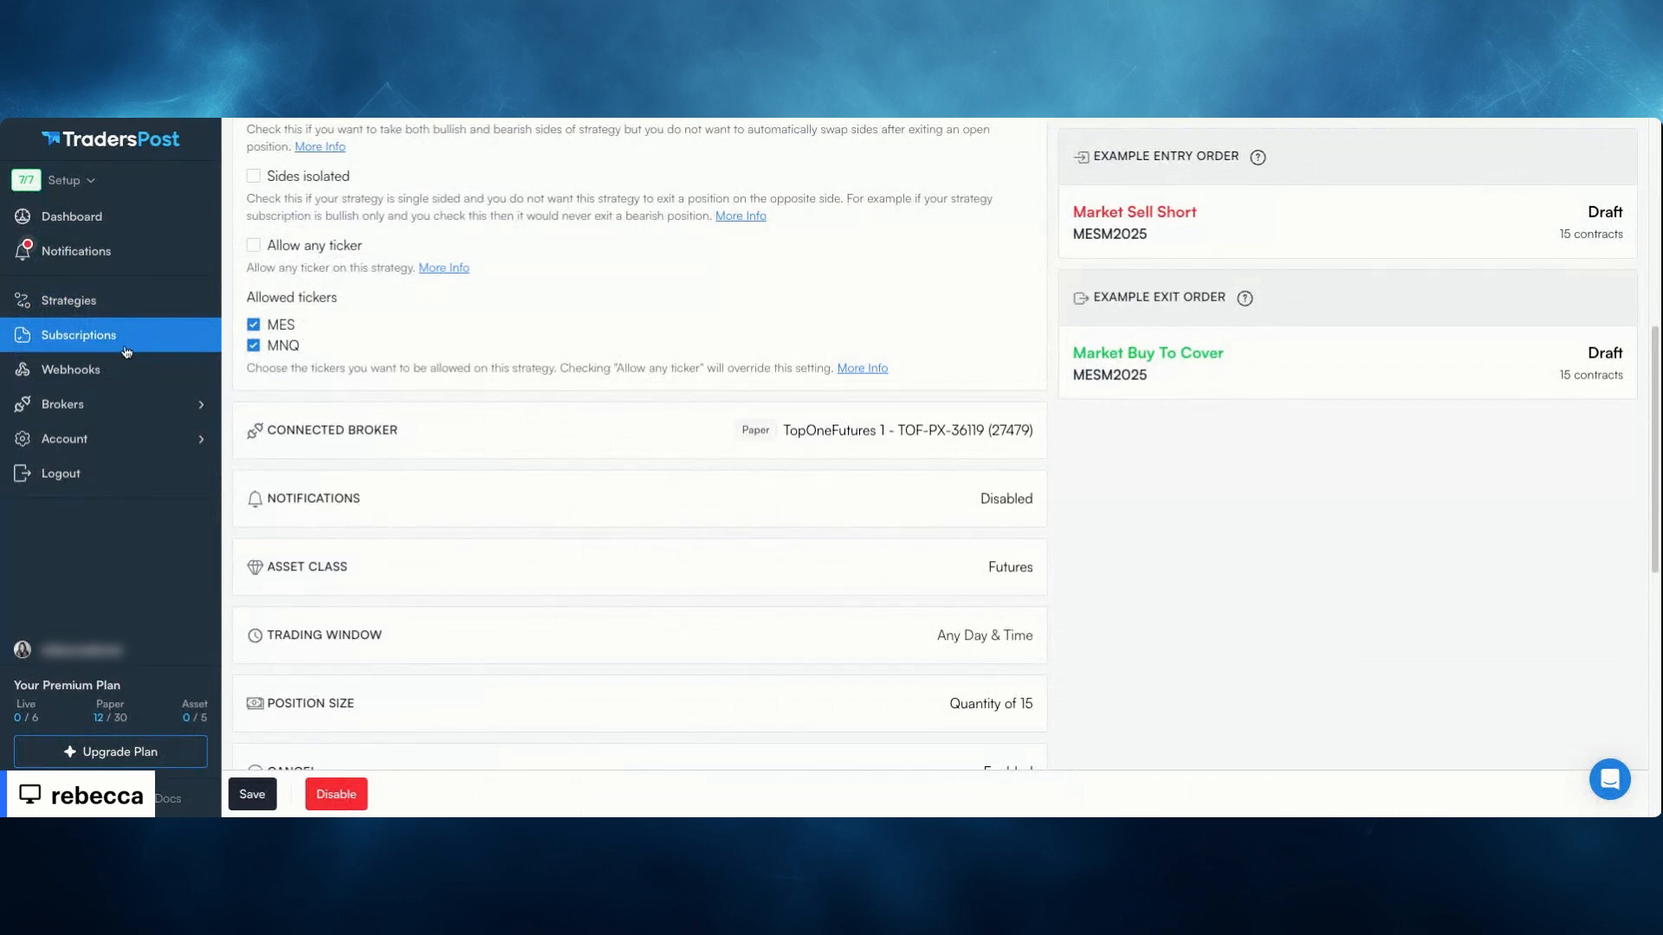
Subscribe the TopOneFutures 2 paper broker to the Opening range breakout strategy
click(100, 303)
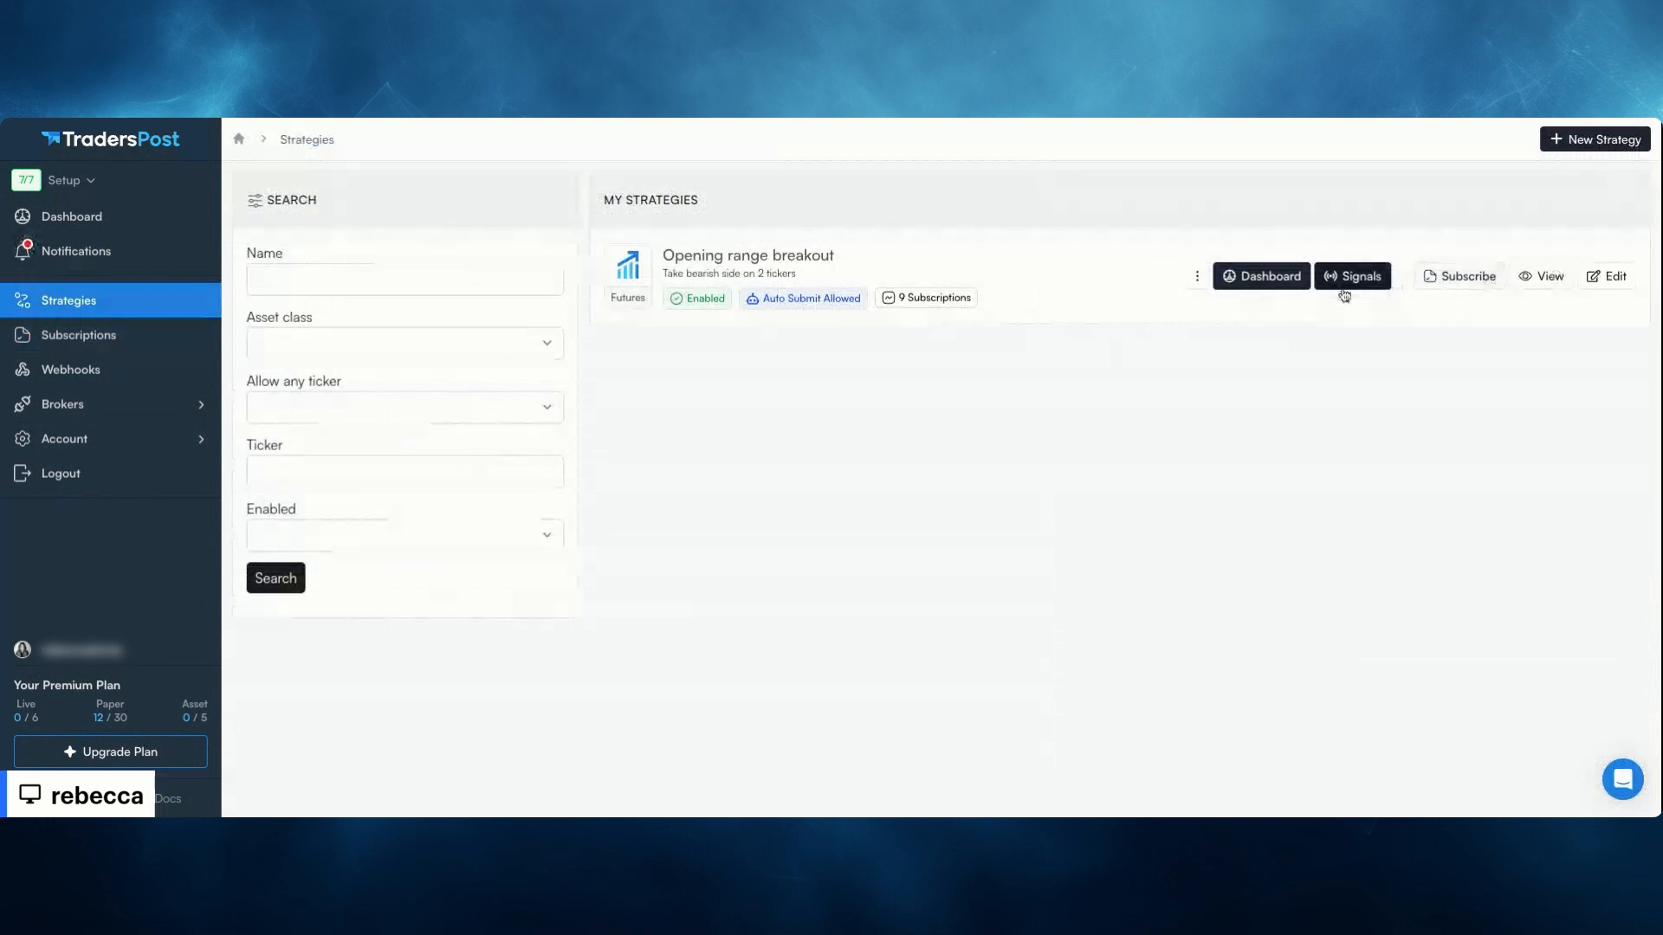
click(1426, 279)
scroll(687, 386, down, 5)
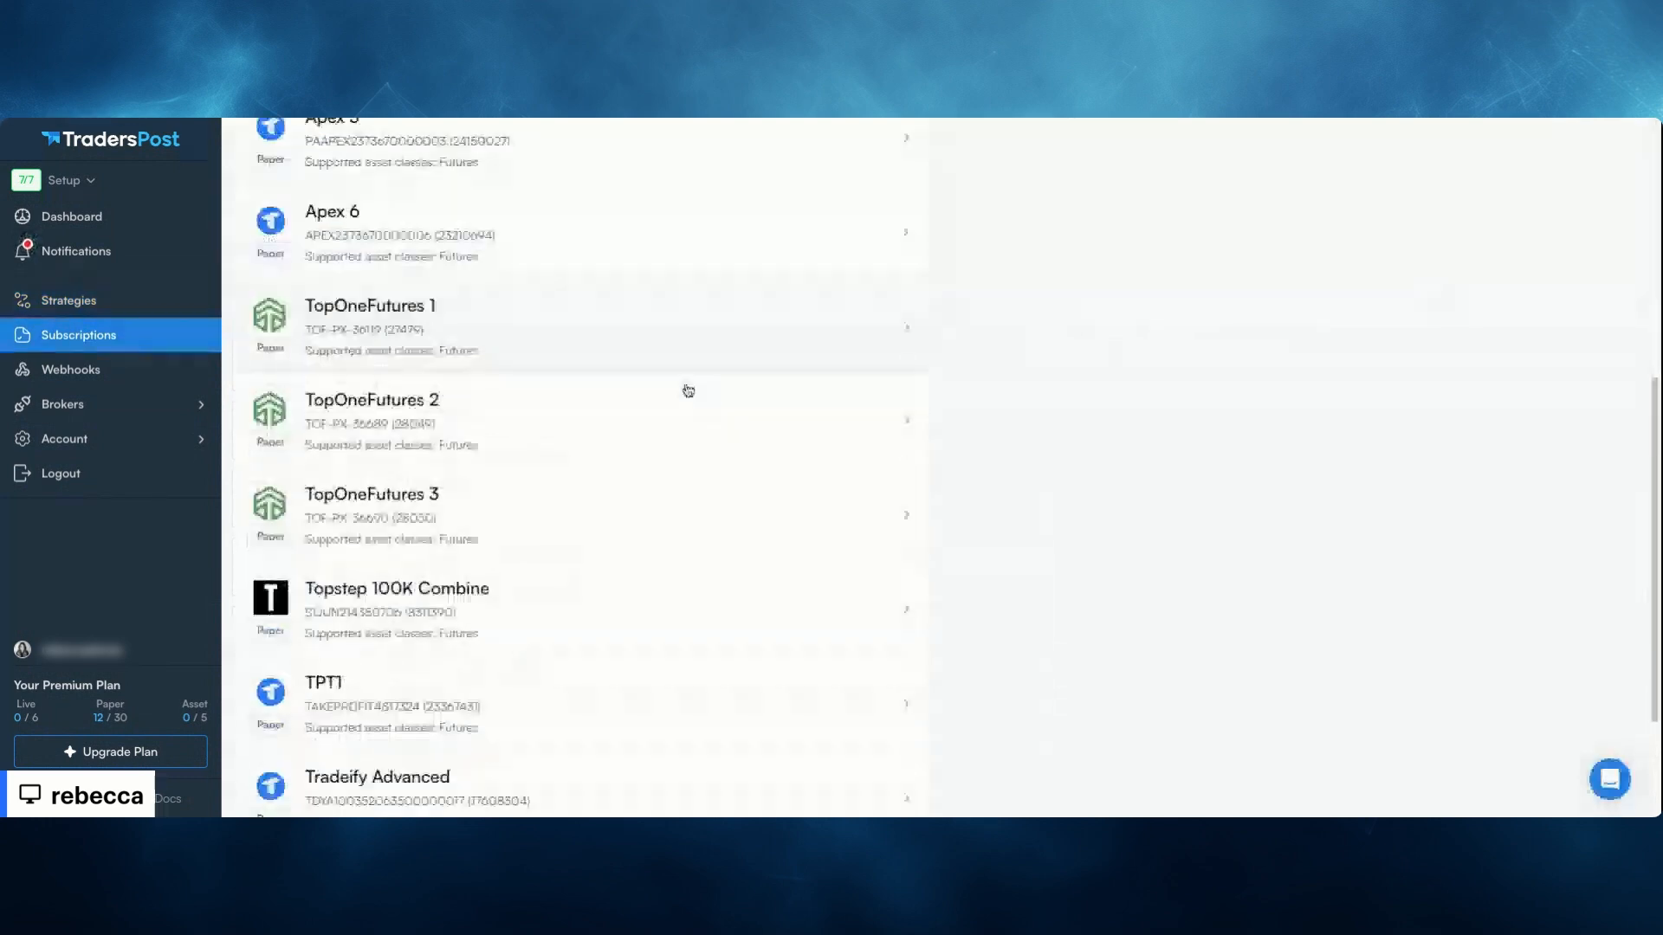
click(435, 392)
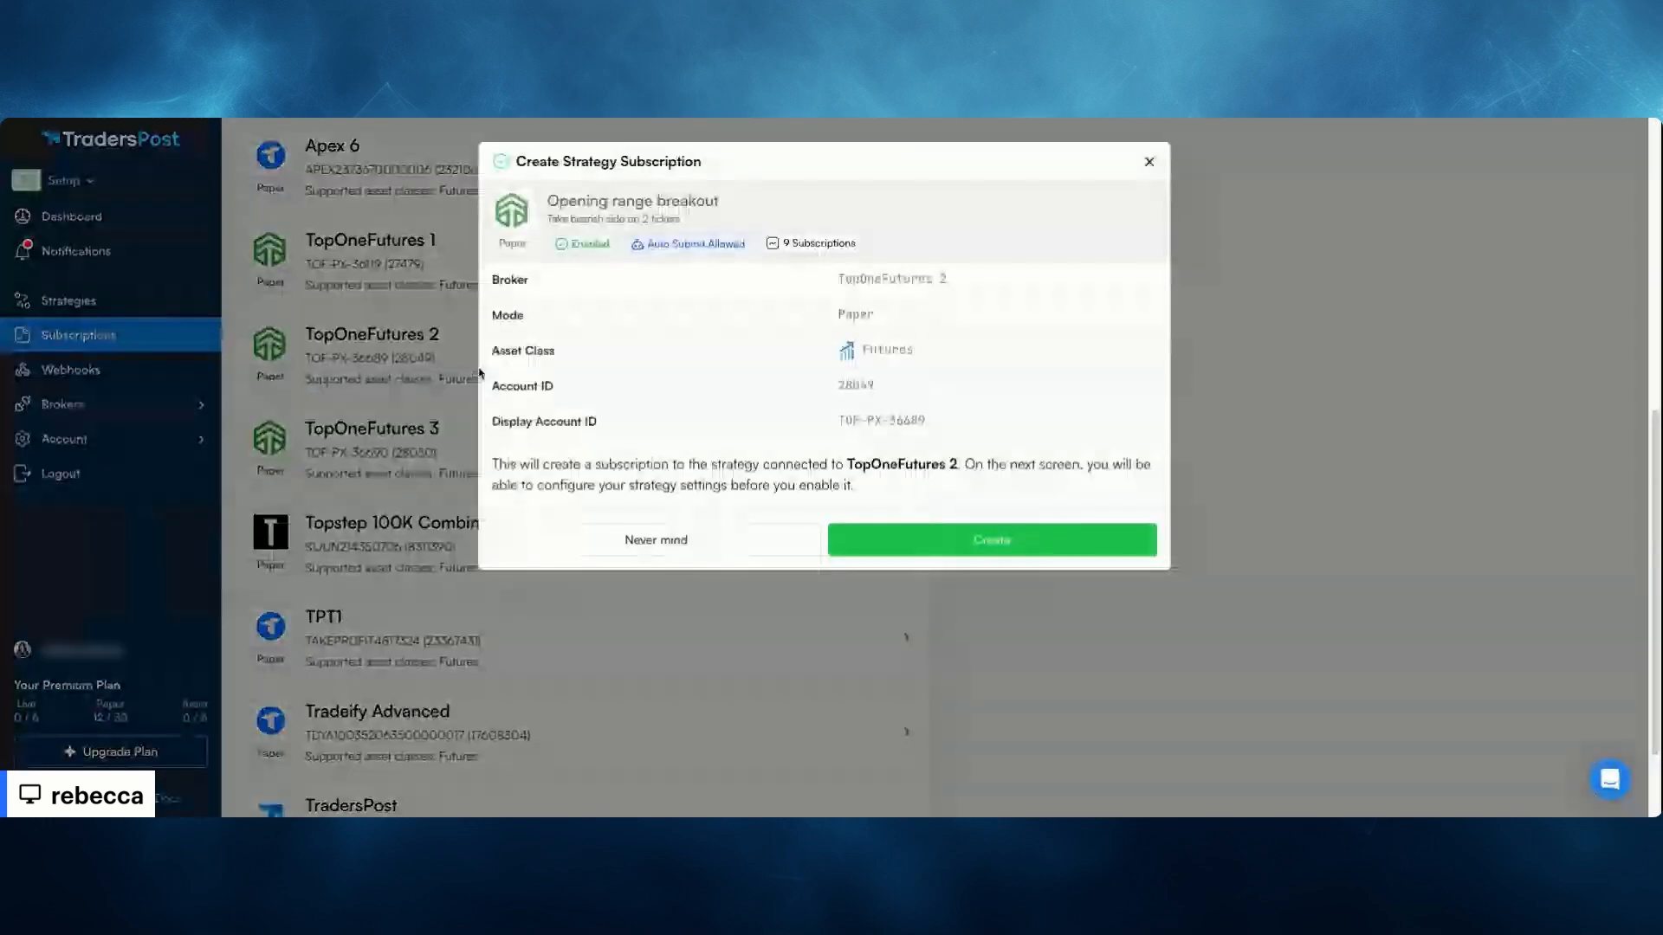
click(976, 541)
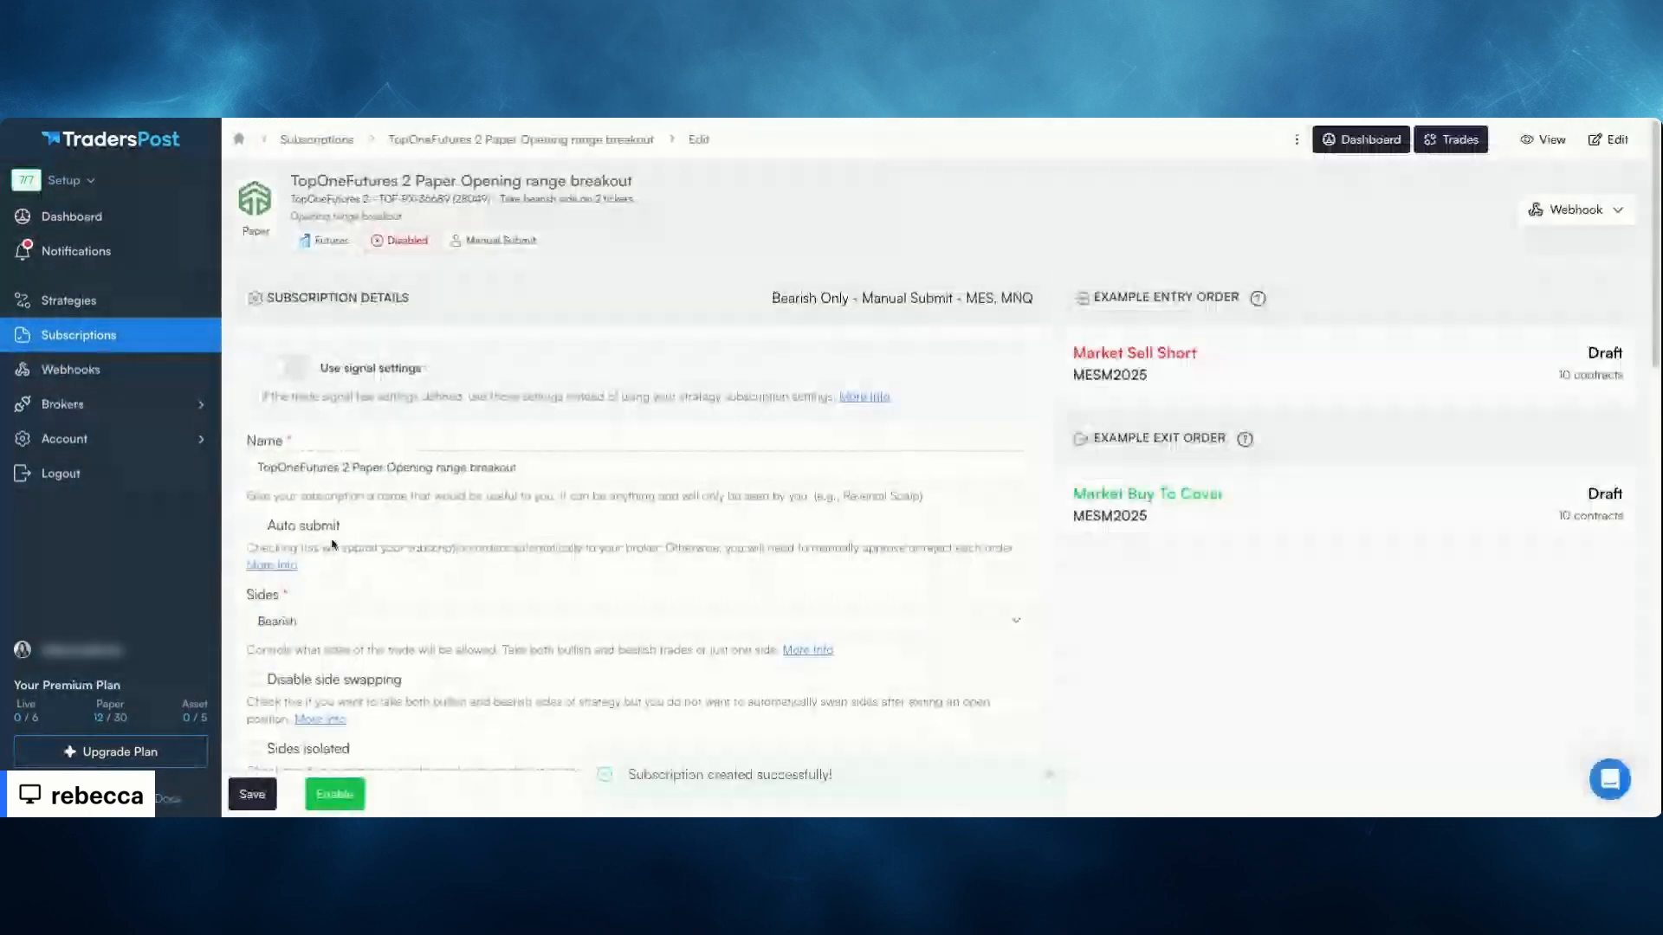
Turn on auto submit for the TopOneFutures 2 subscription, set its fixed quantity to 15 and enable it
click(253, 525)
scroll(663, 609, down, 1)
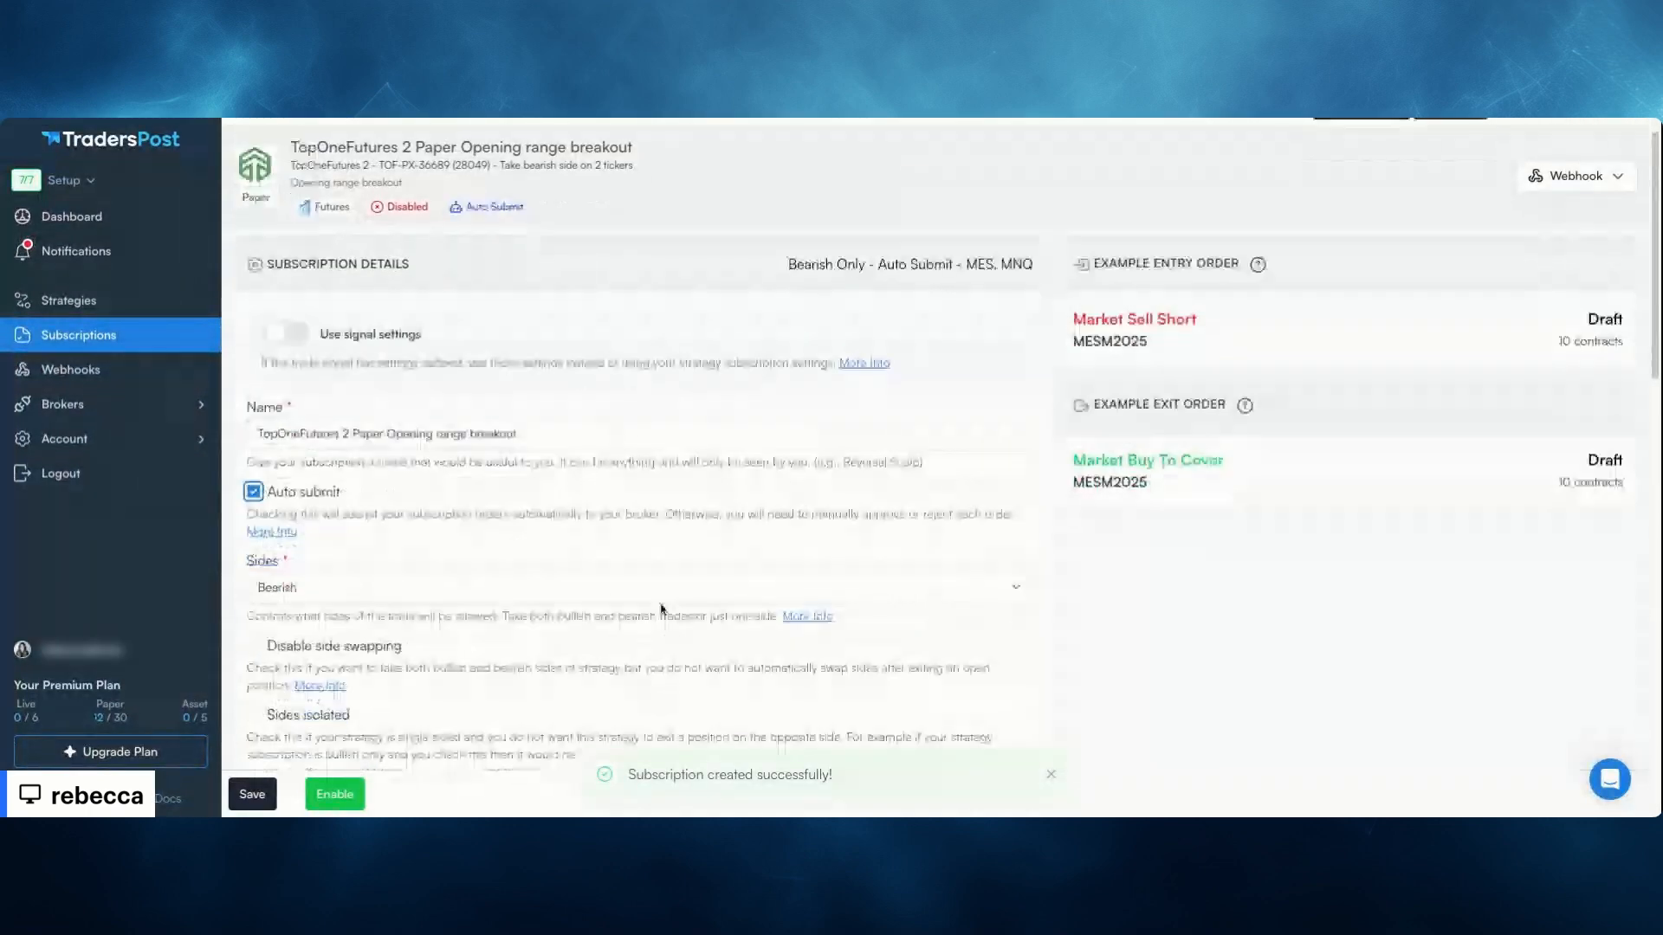
scroll(662, 609, down, 7)
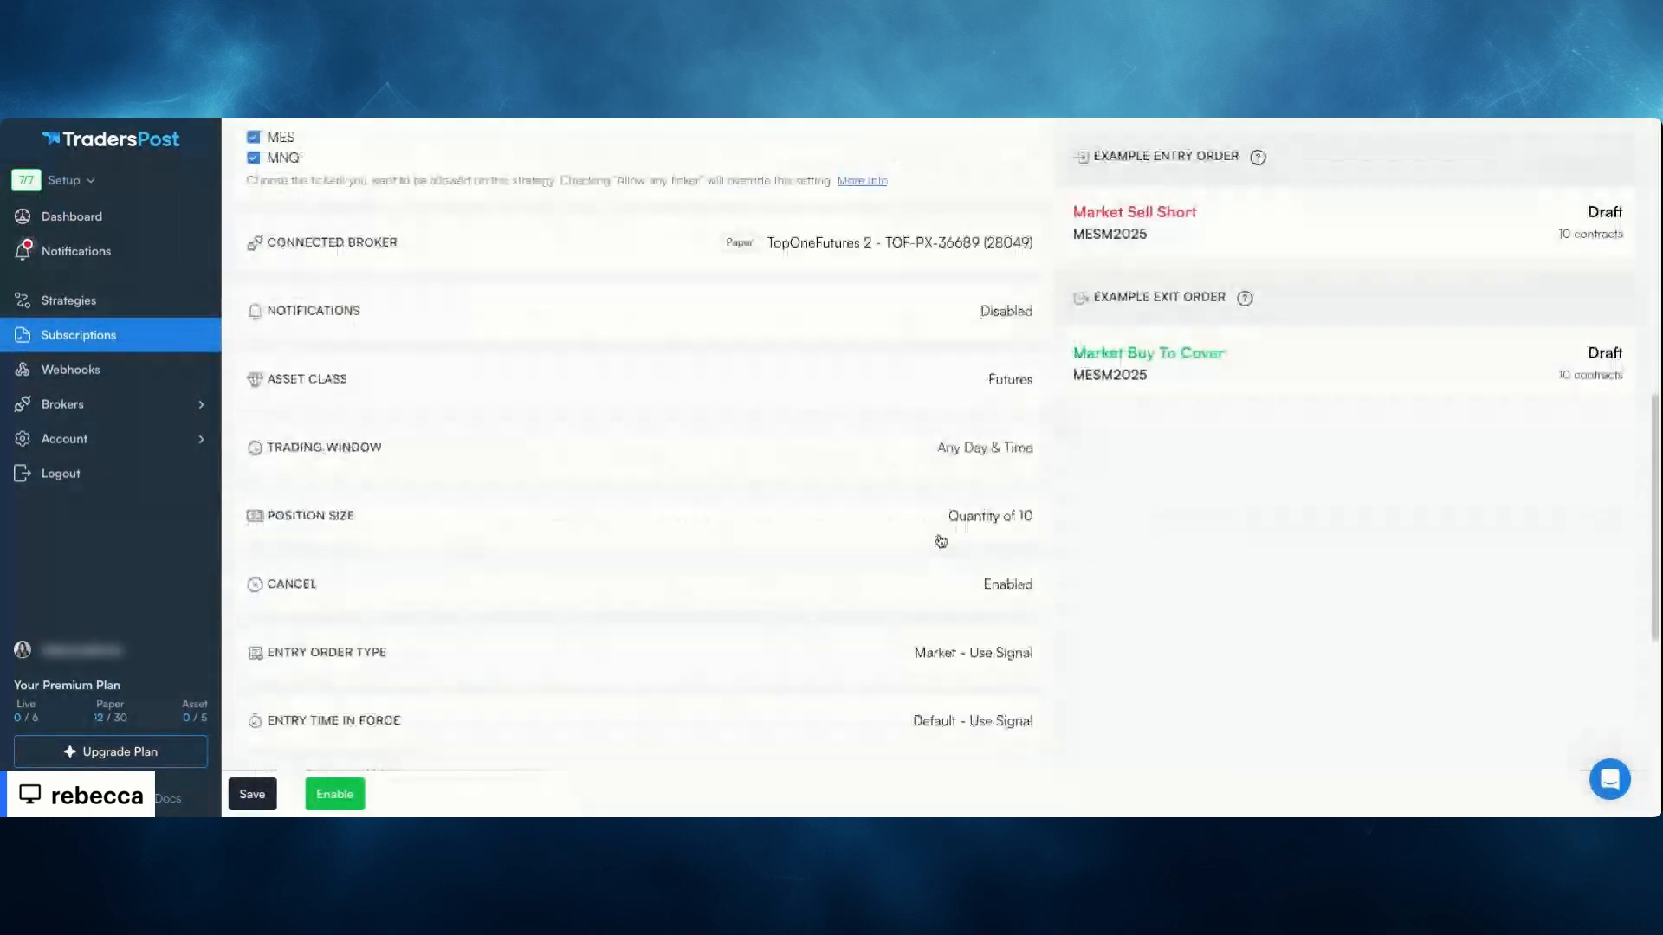
click(940, 541)
click(315, 684)
key(BackSpace)
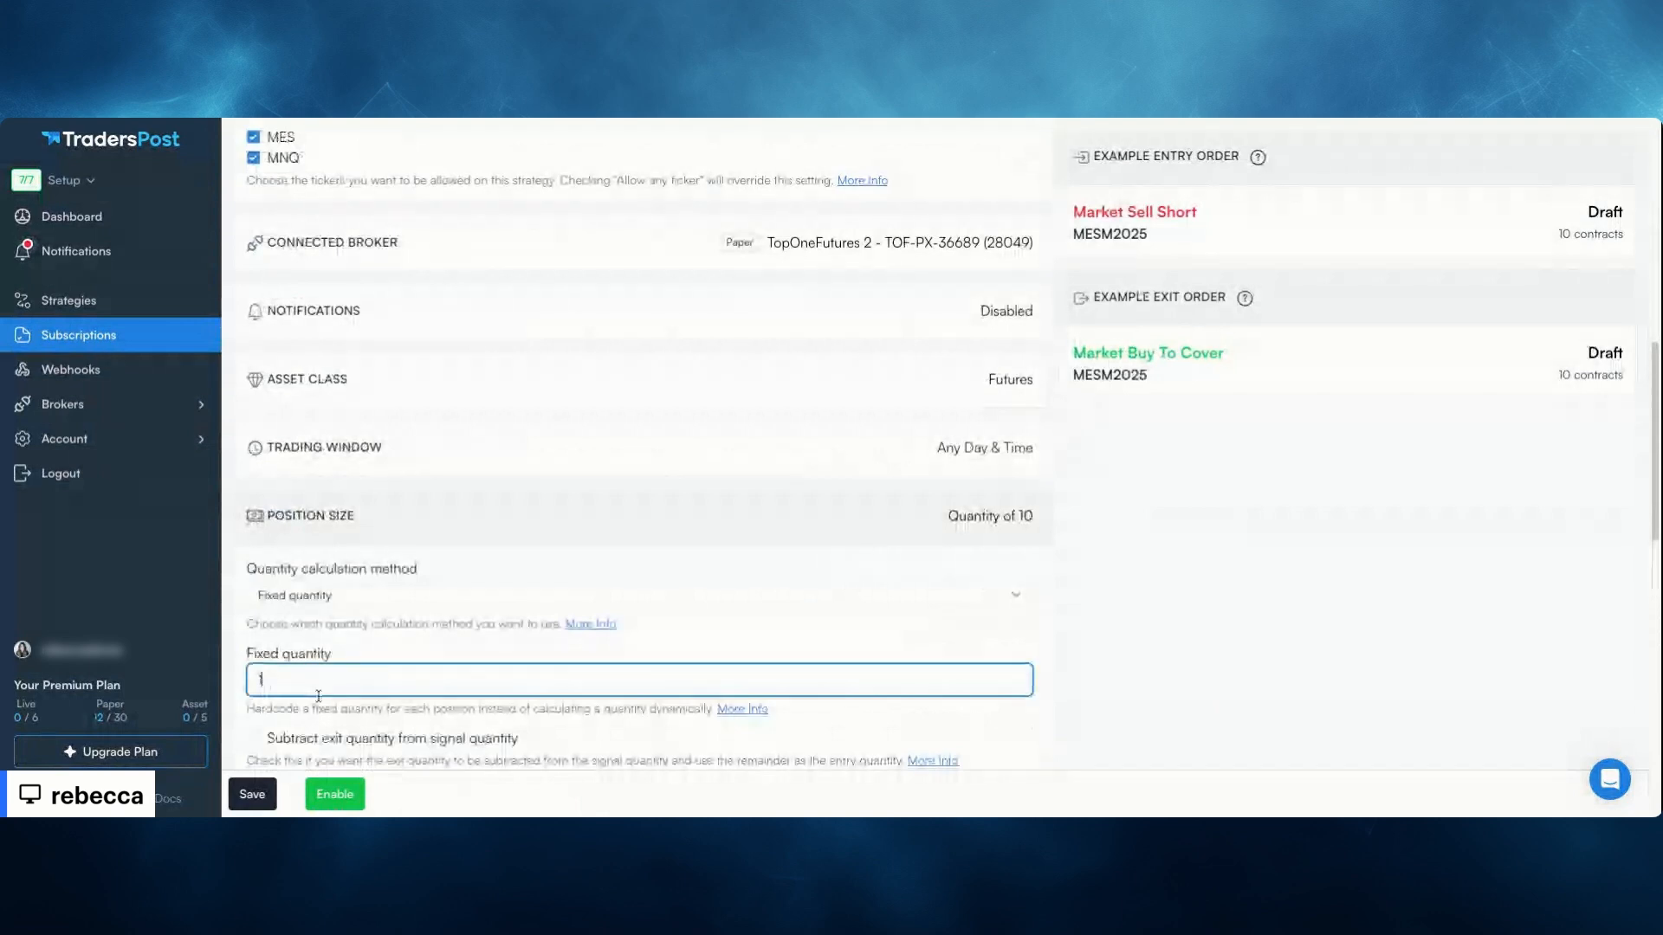
text(5)
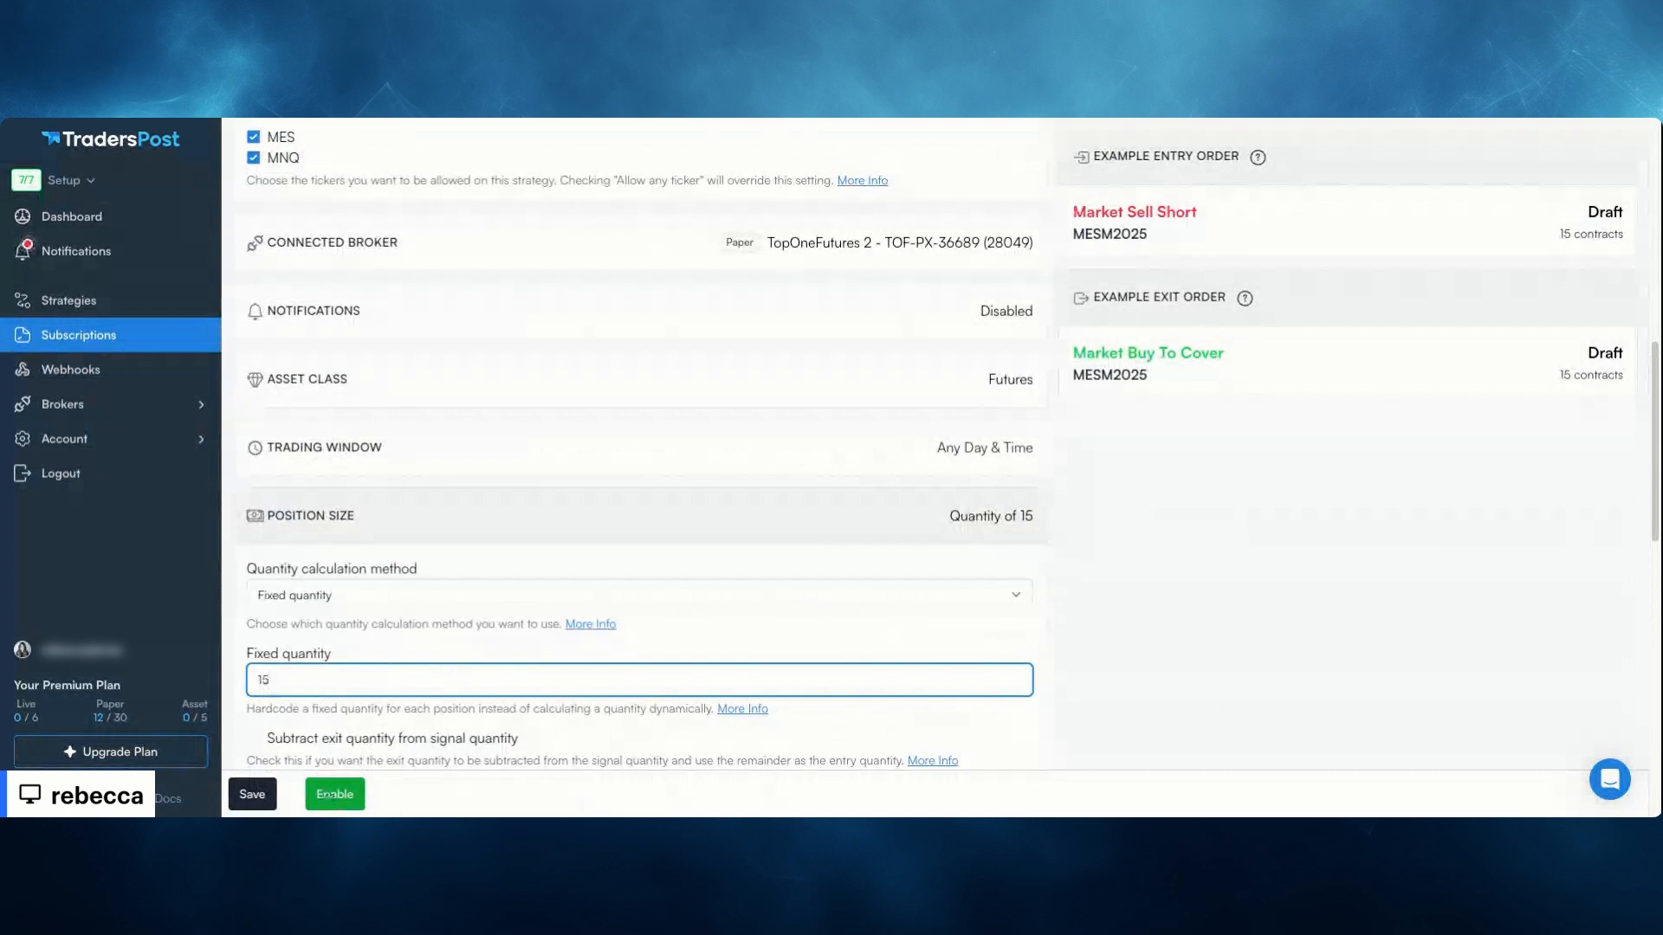
click(331, 795)
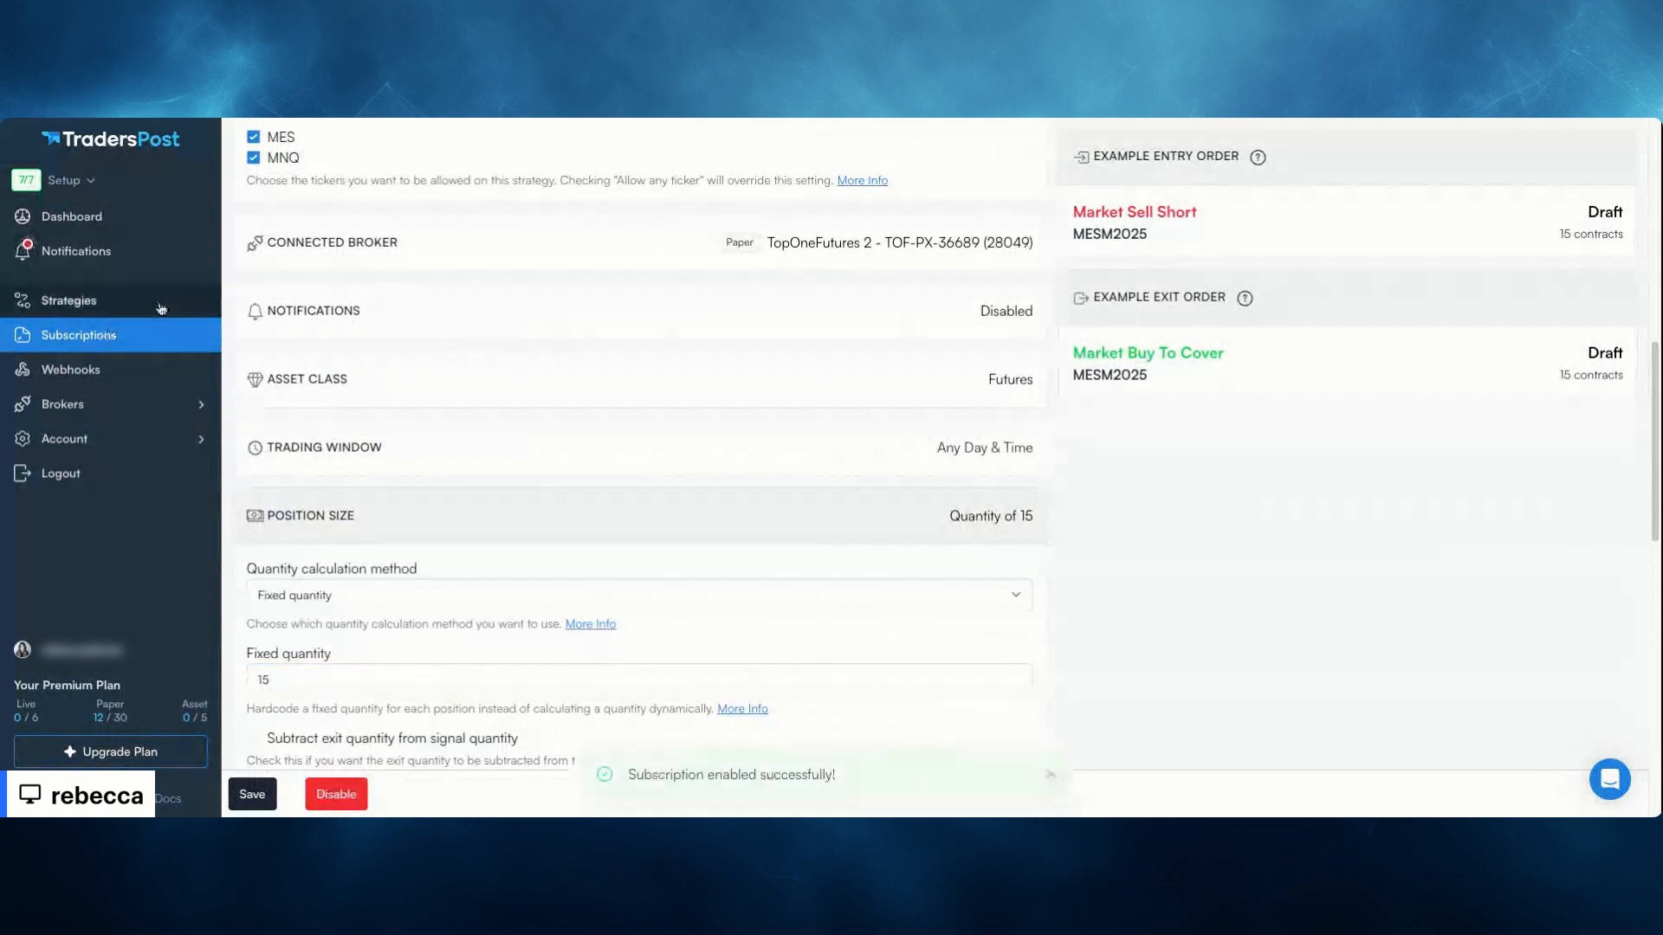
Create an Opening range breakout subscription connected to the TopOneFutures 3 paper broker
click(108, 303)
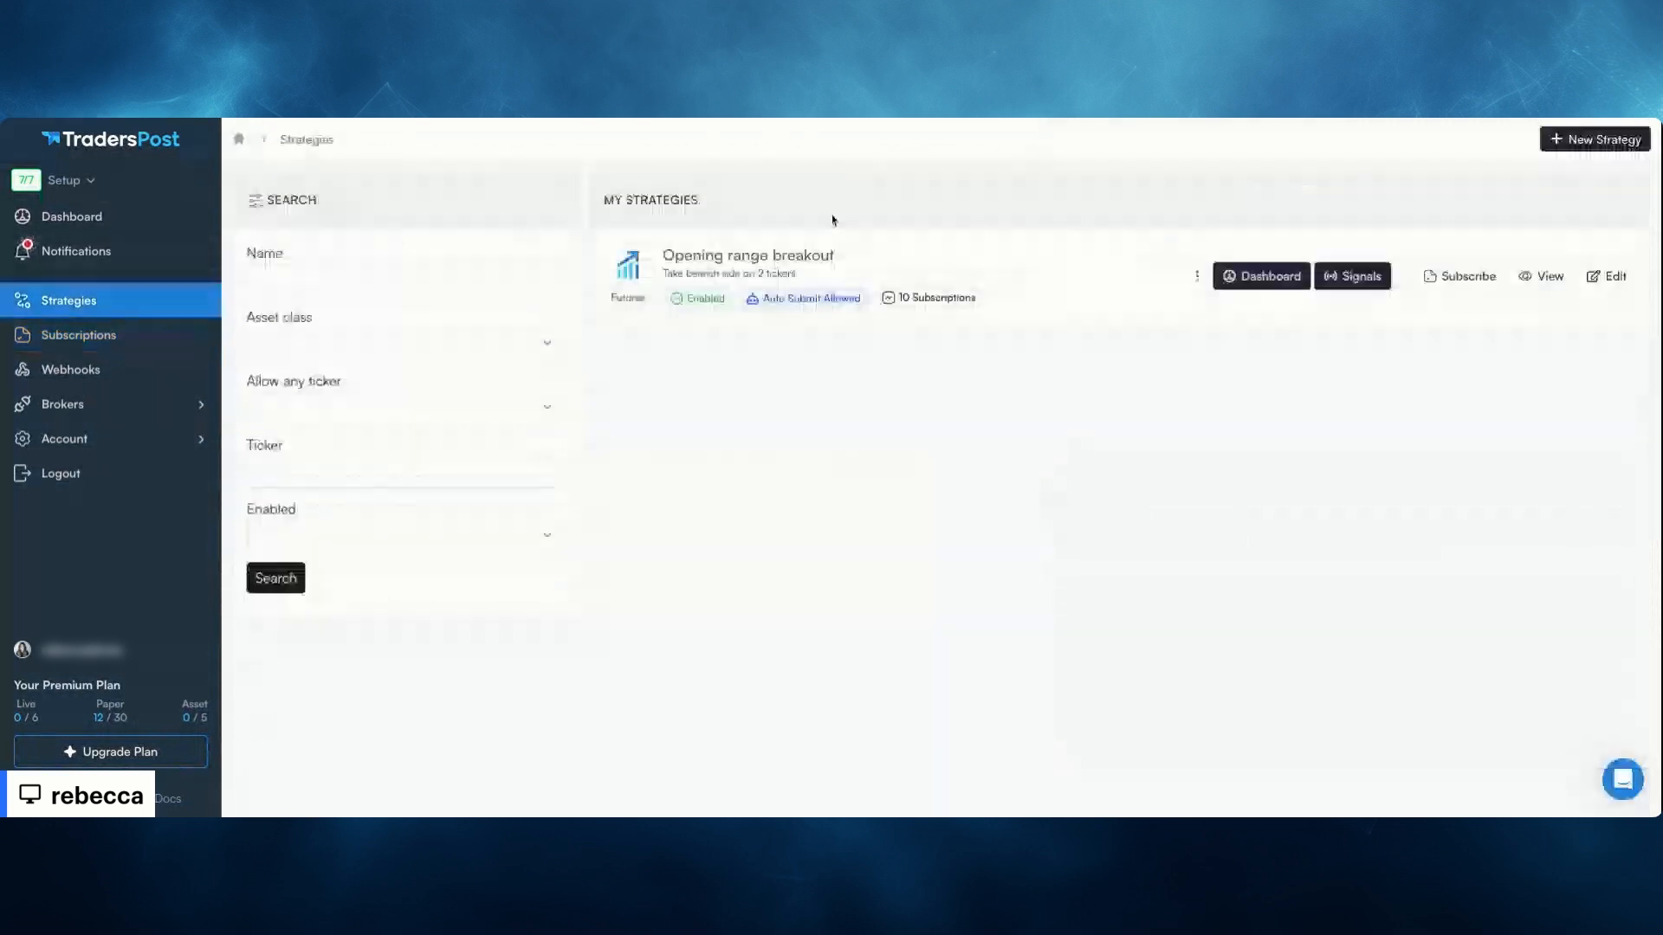
click(1463, 277)
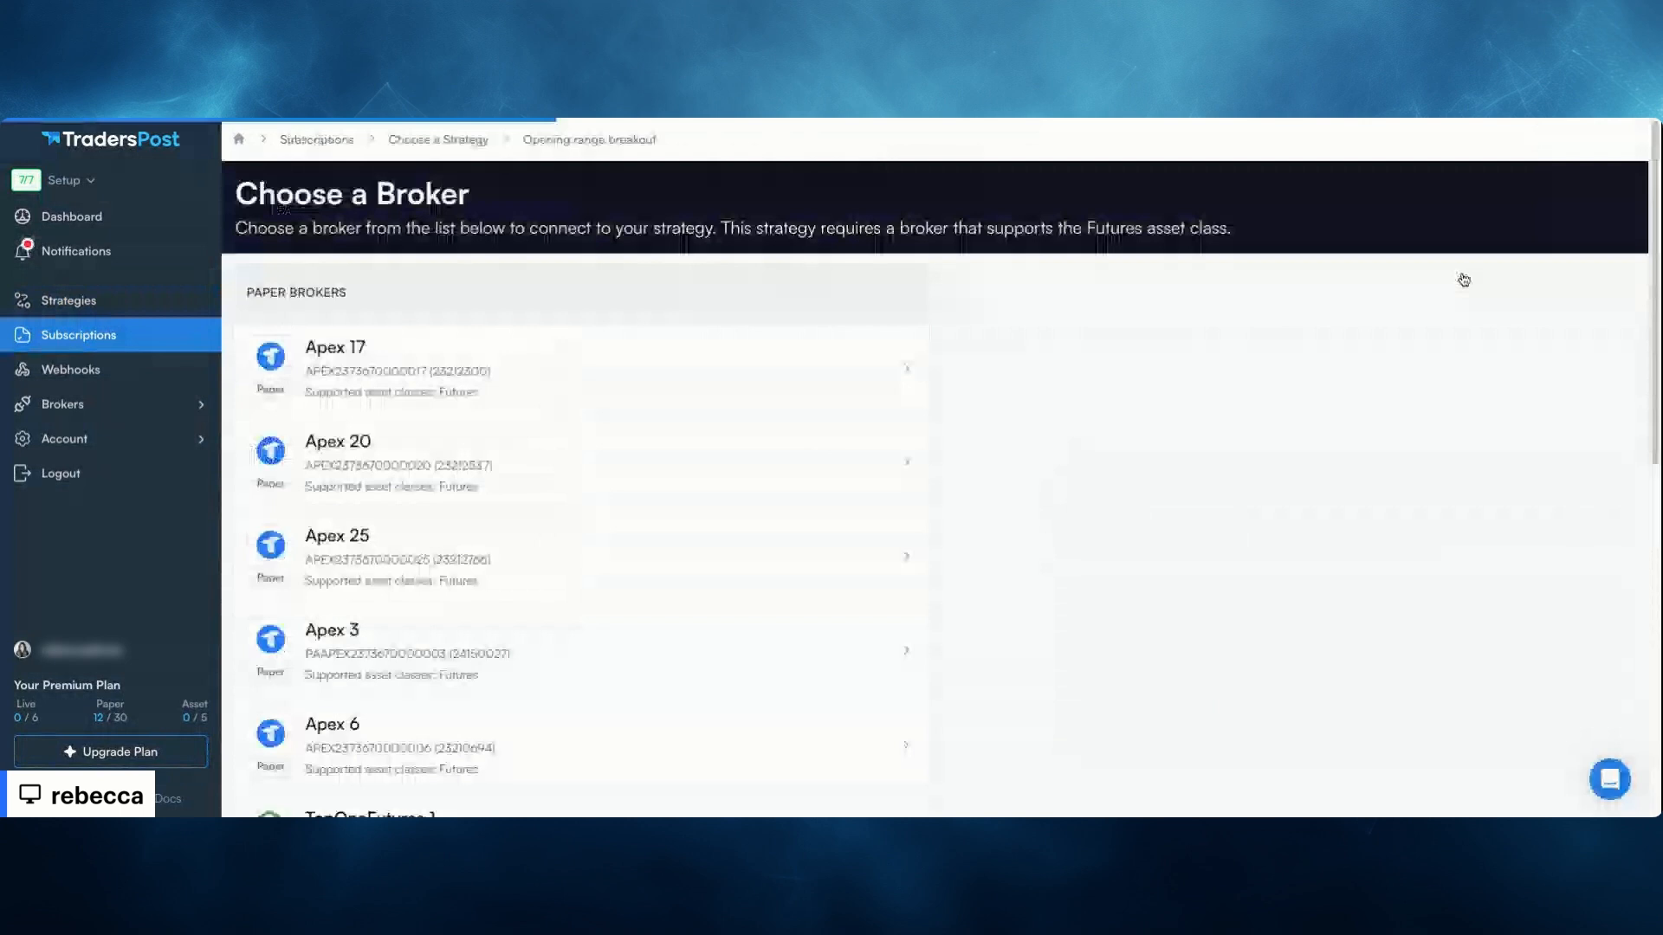
scroll(731, 434, down, 4)
click(472, 708)
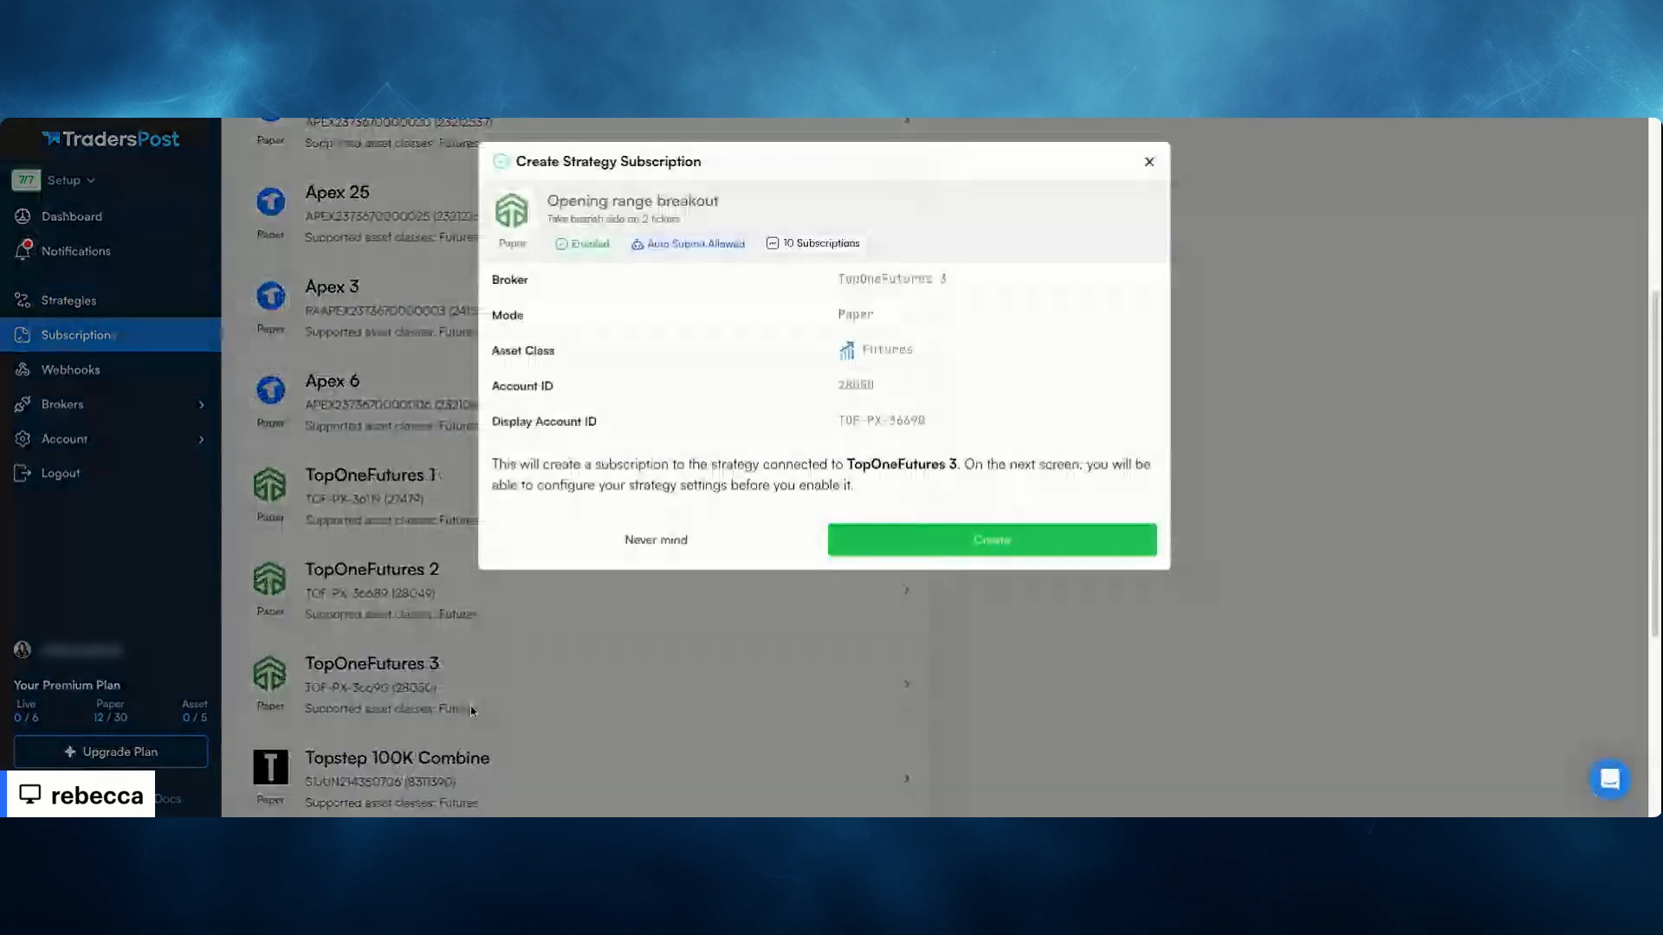
click(977, 539)
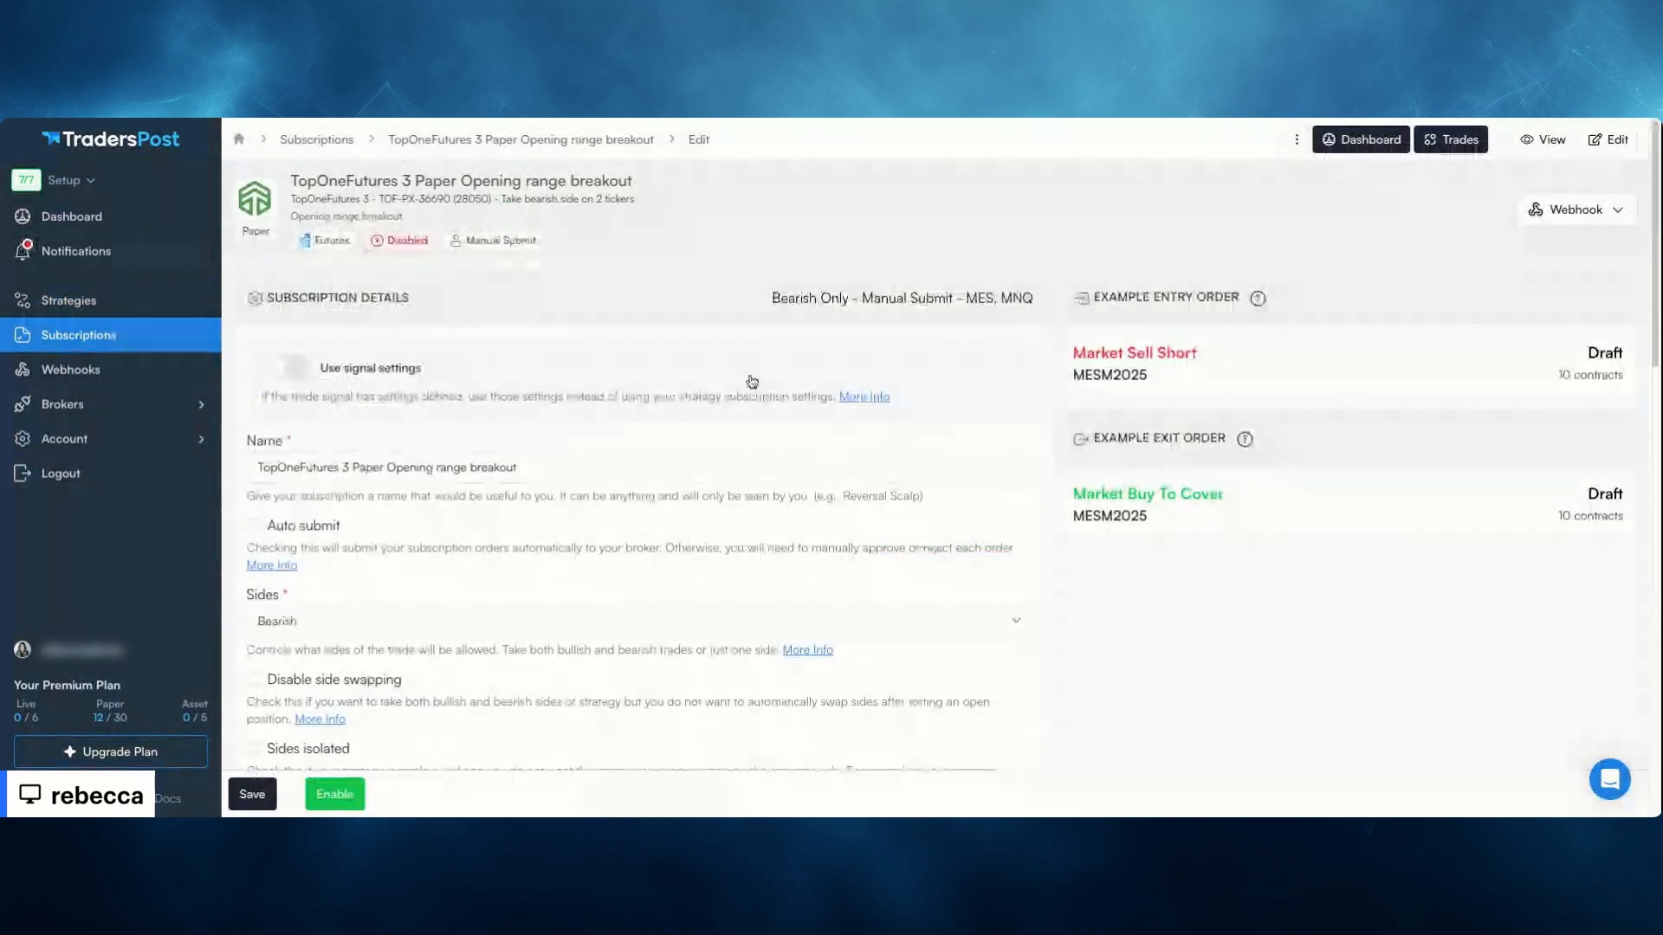
Turn on auto submit in the TopOneFutures 3 subscription details
scroll(792, 373, down, 1)
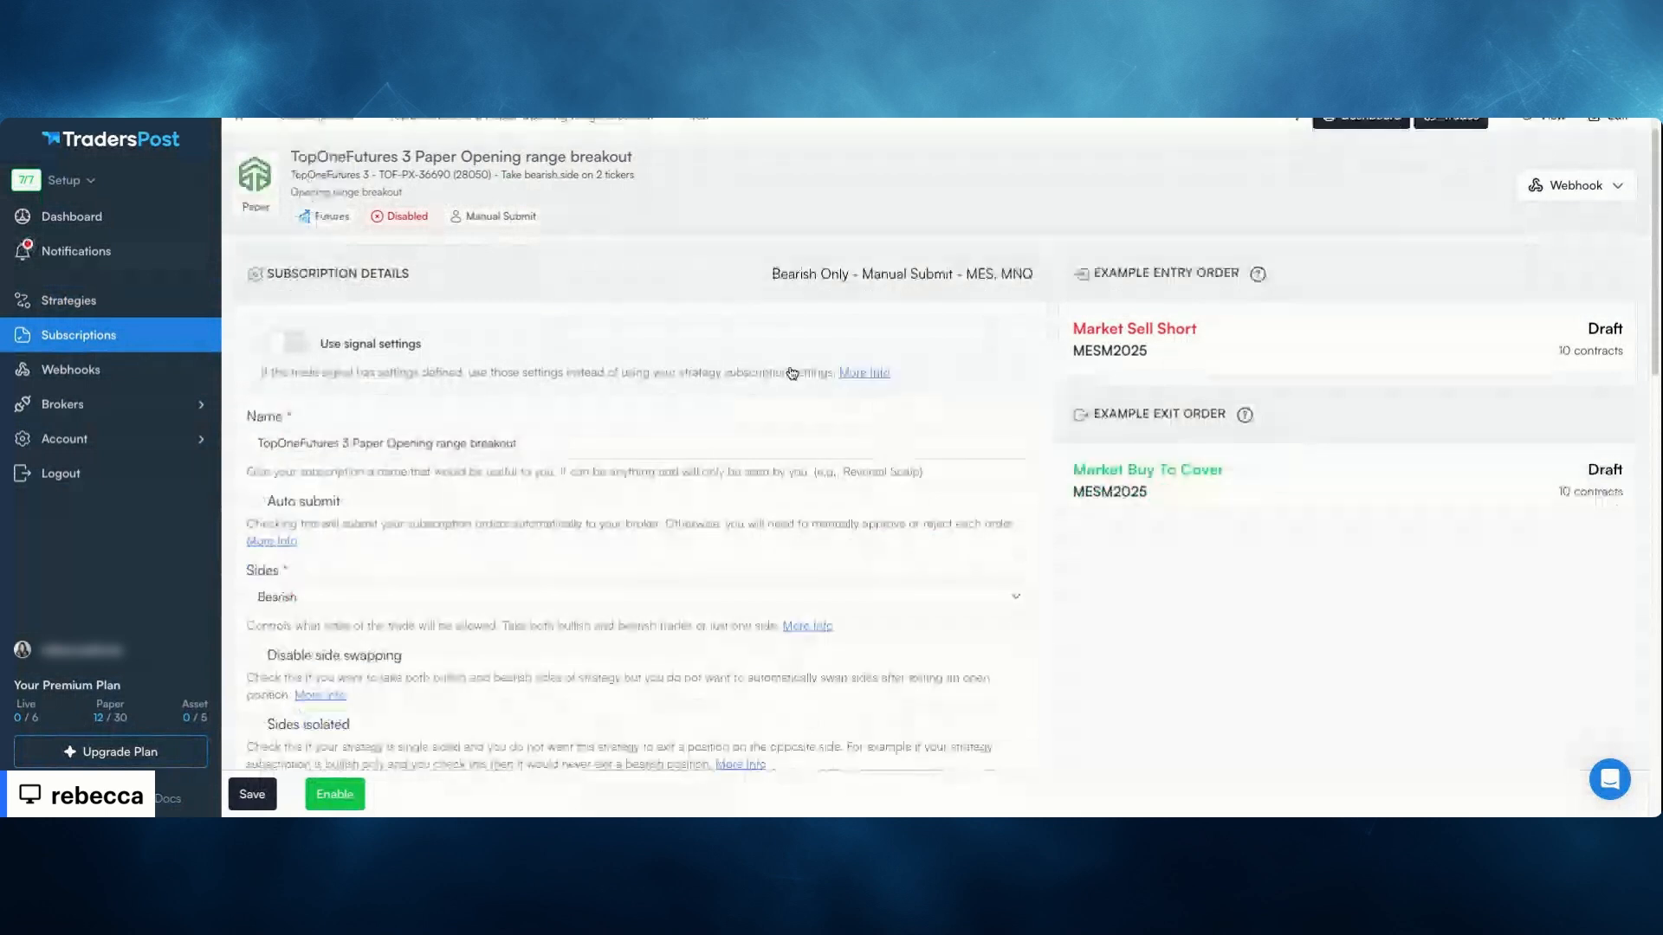
scroll(376, 387, down, 2)
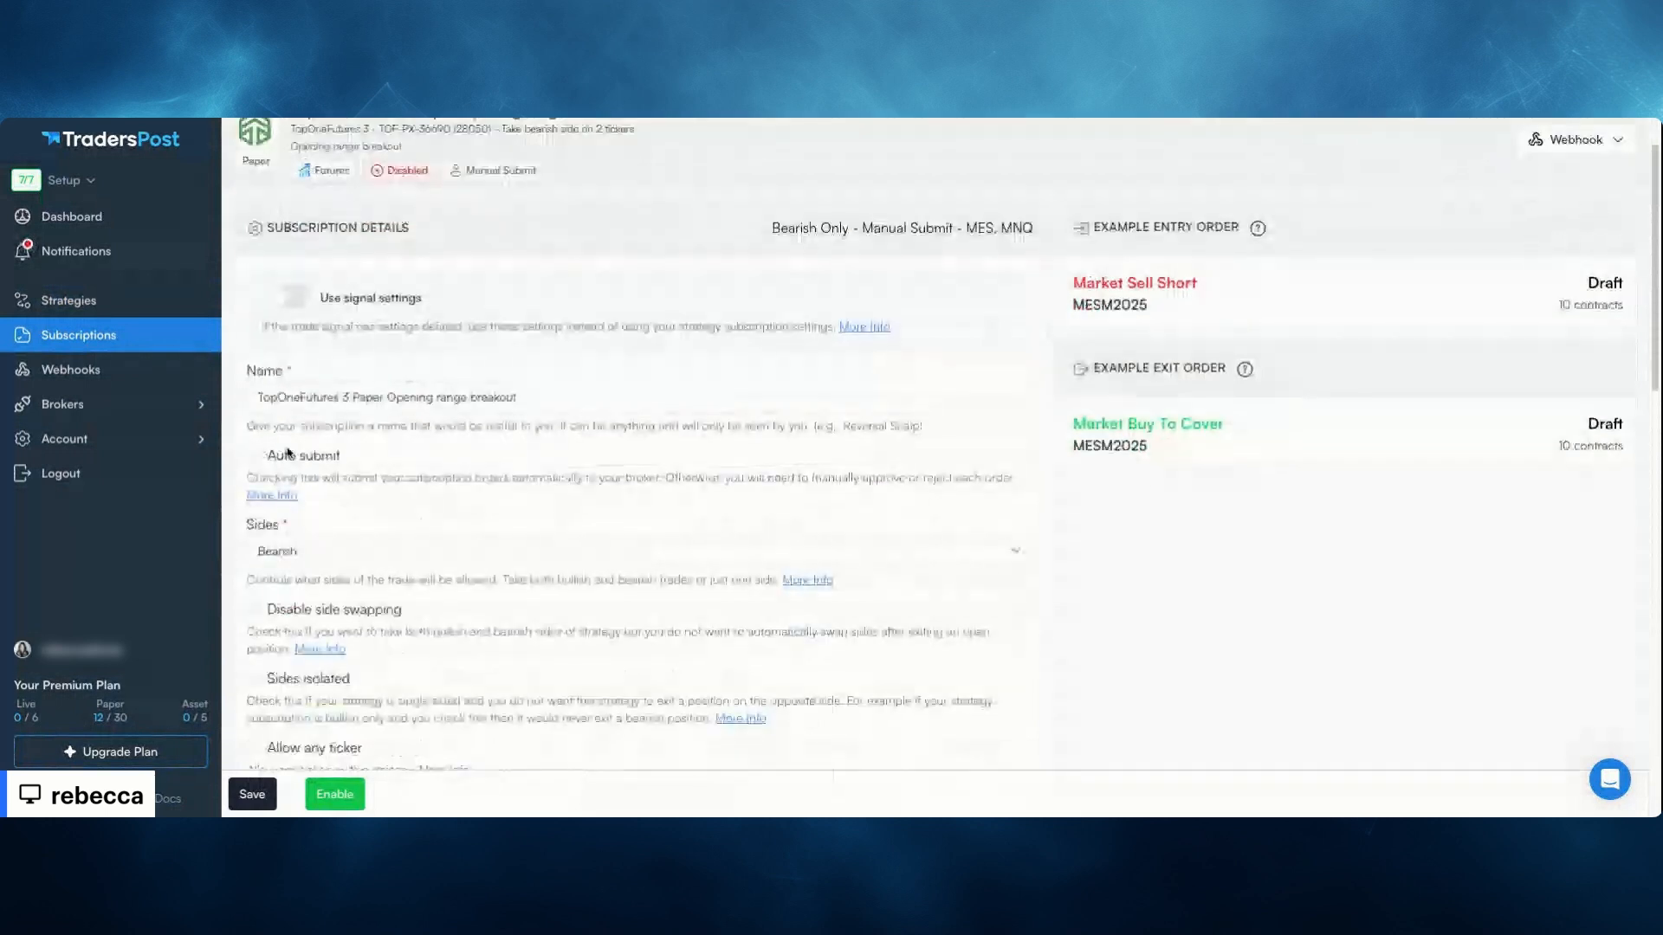
scroll(494, 456, down, 1)
scroll(494, 456, down, 1)
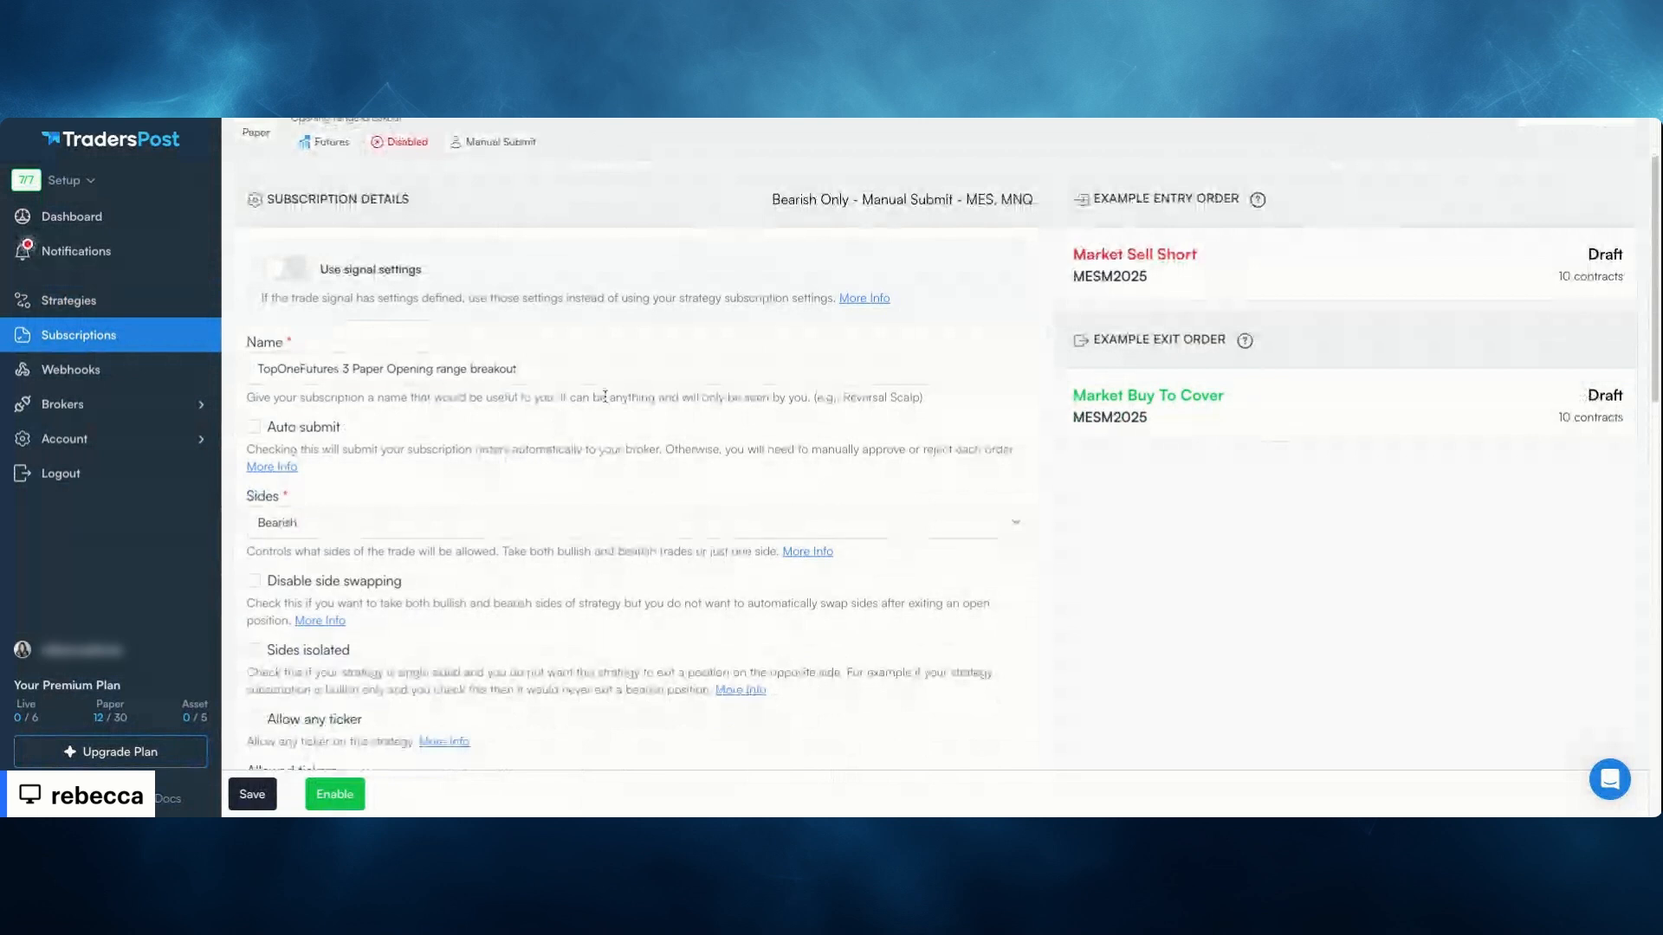
scroll(576, 373, down, 1)
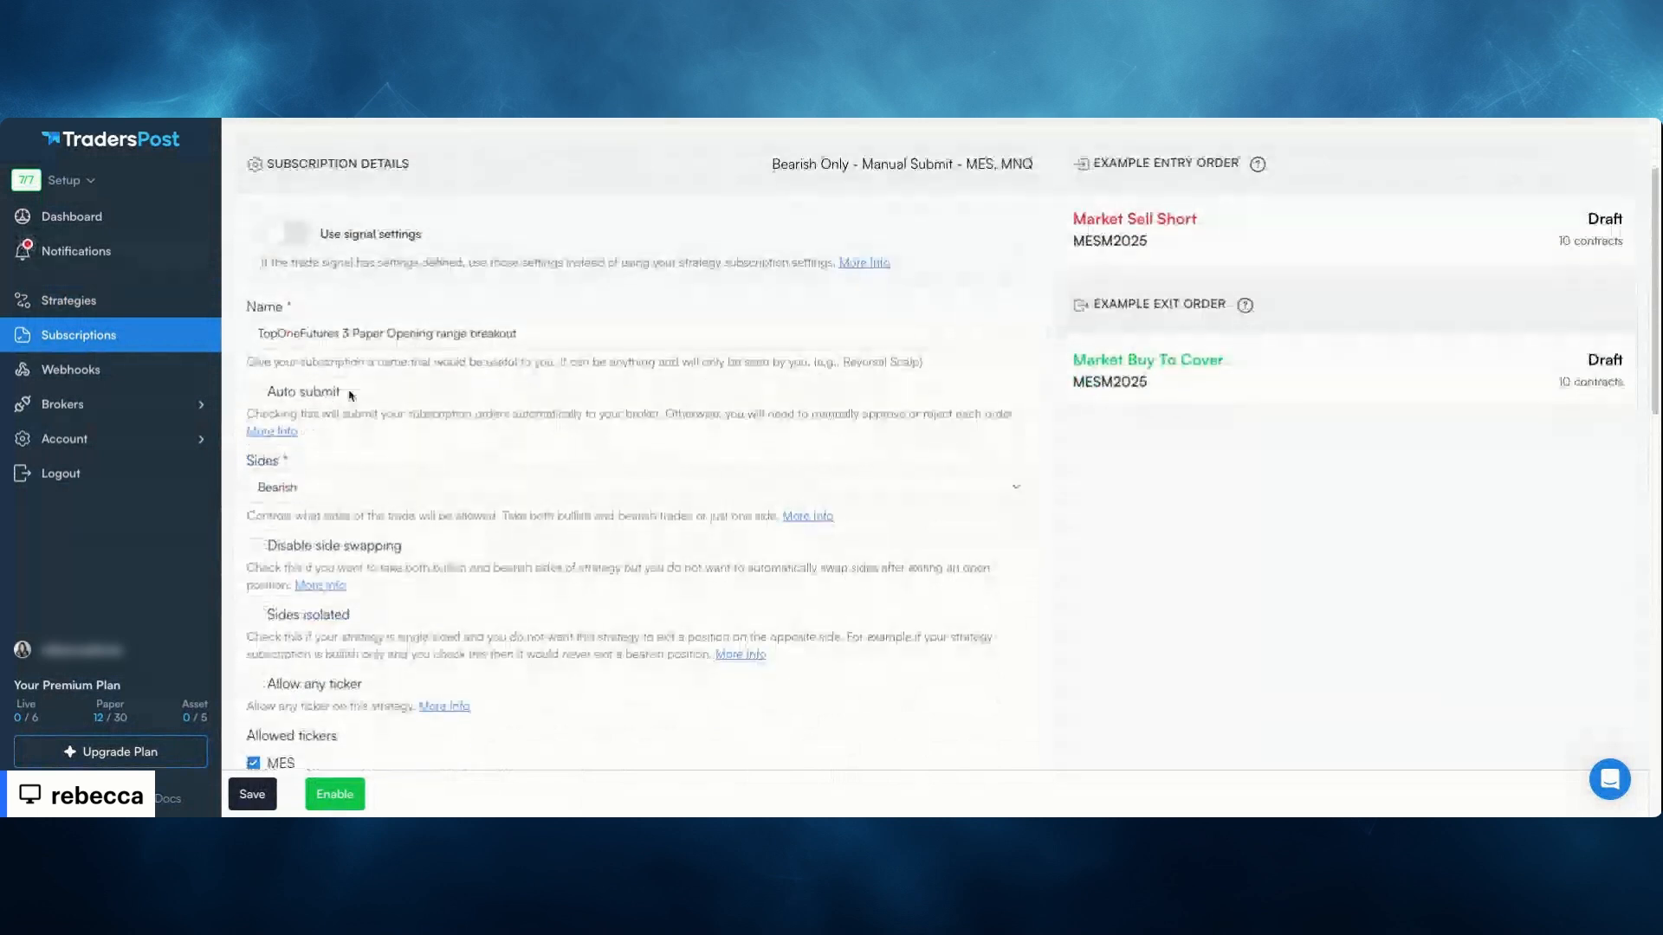
scroll(350, 394, down, 1)
click(254, 391)
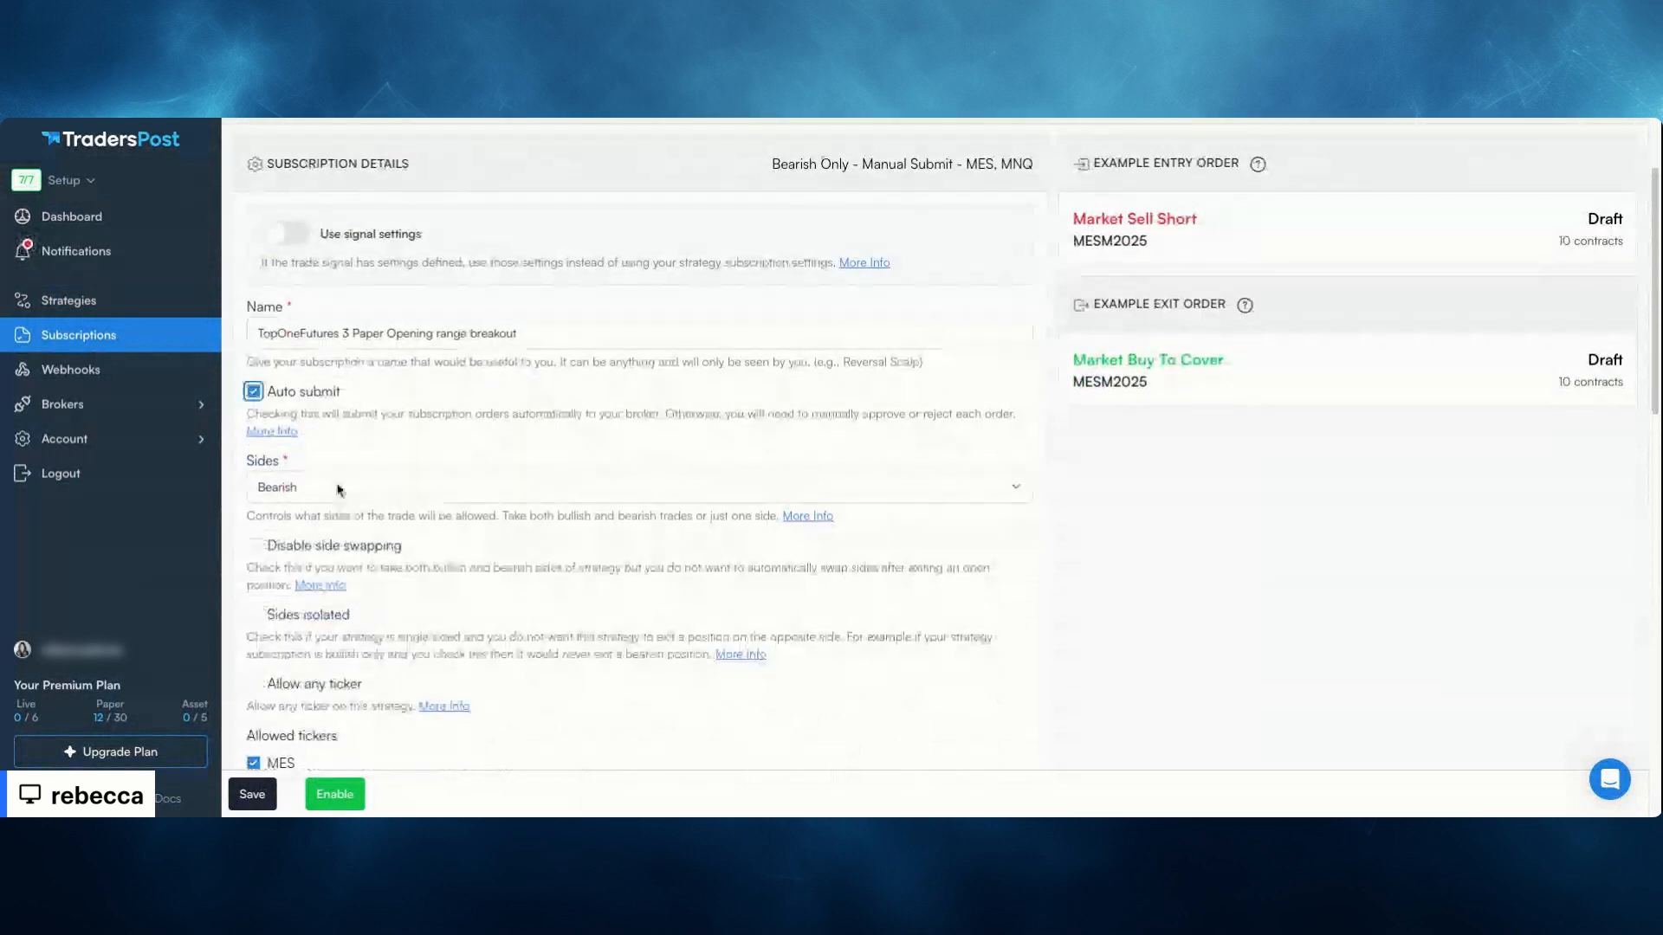
Set the TopOneFutures 3 subscription's fixed position quantity to 15, enable the subscription and look over its settings
scroll(787, 664, down, 5)
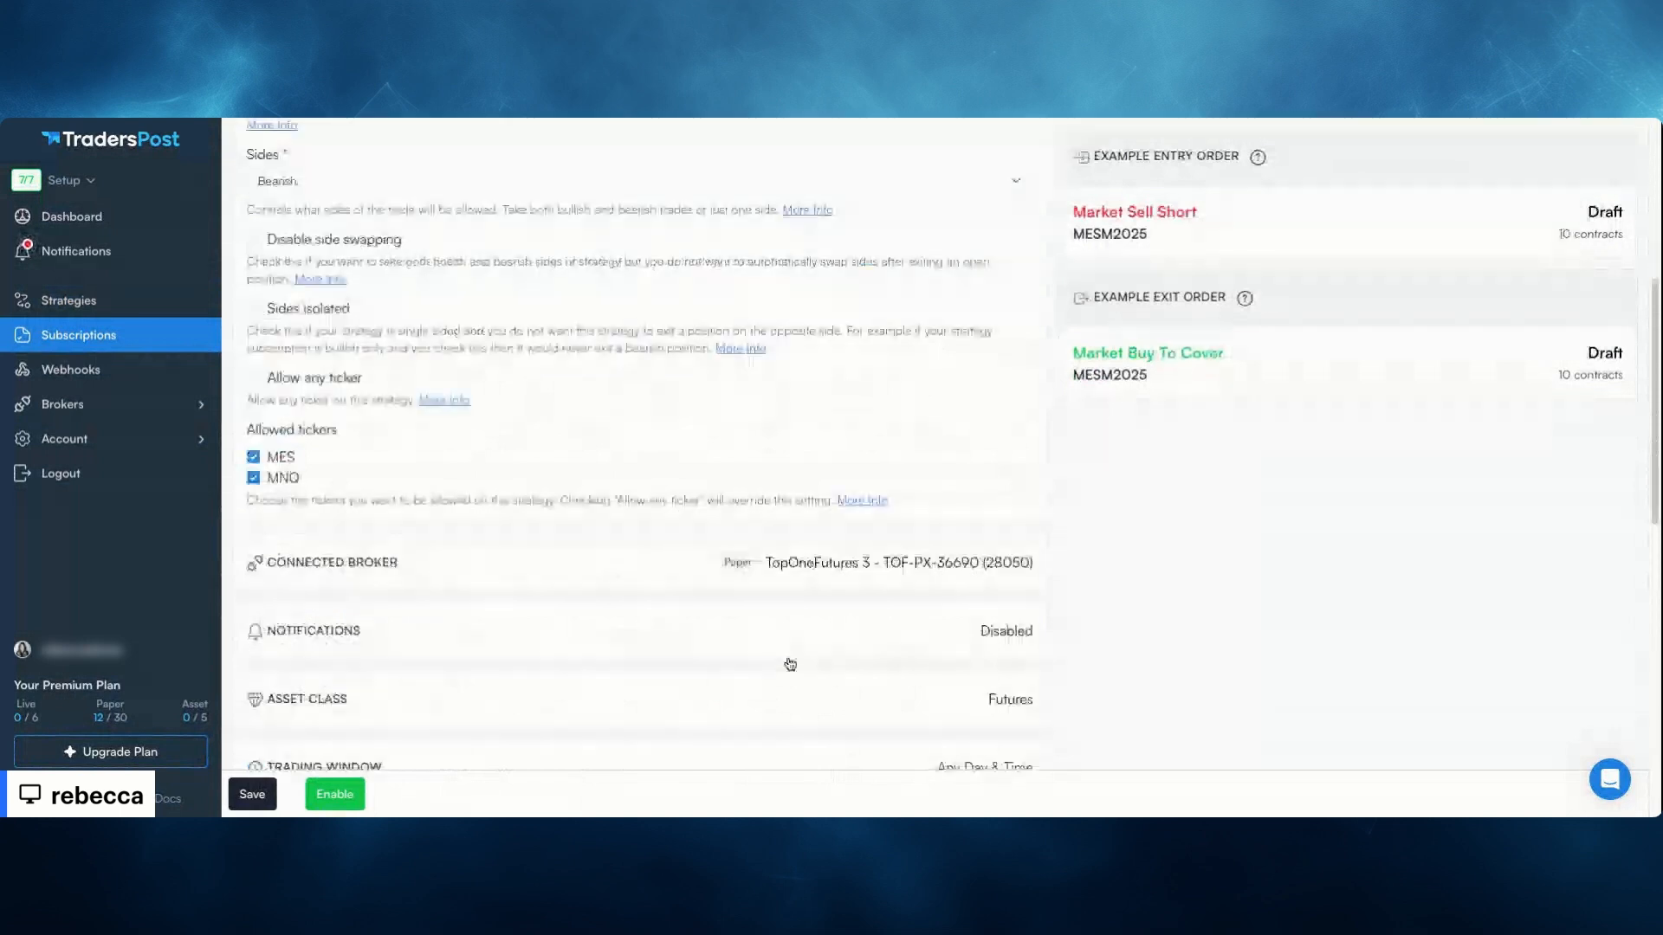
click(973, 663)
scroll(950, 657, down, 2)
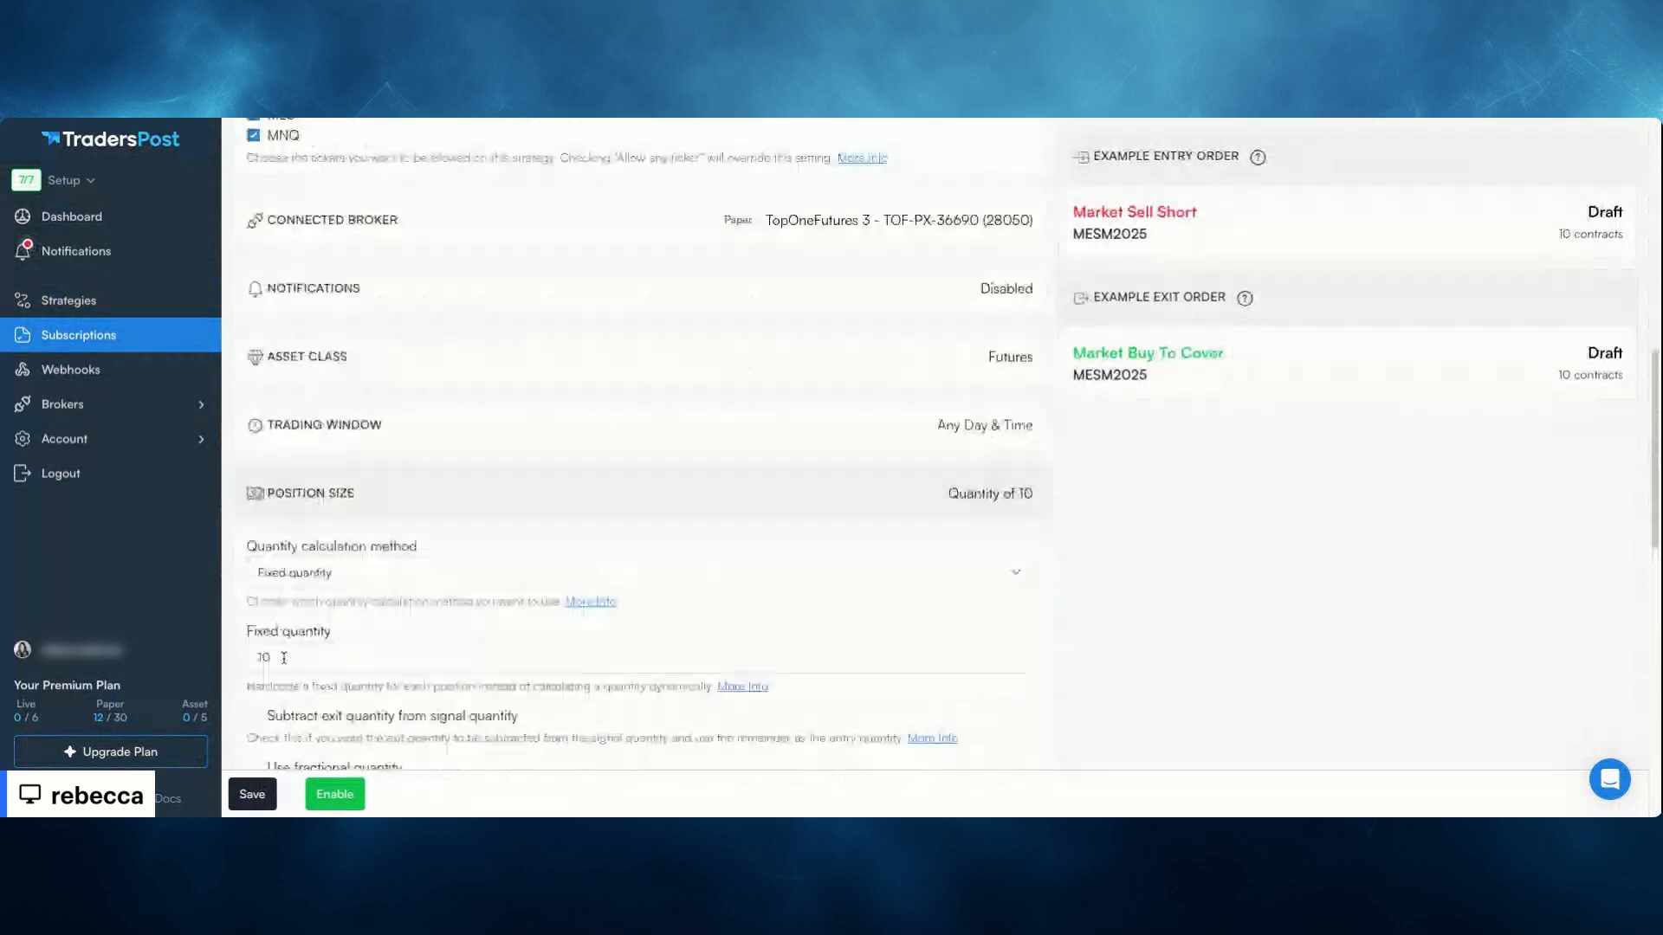
click(283, 657)
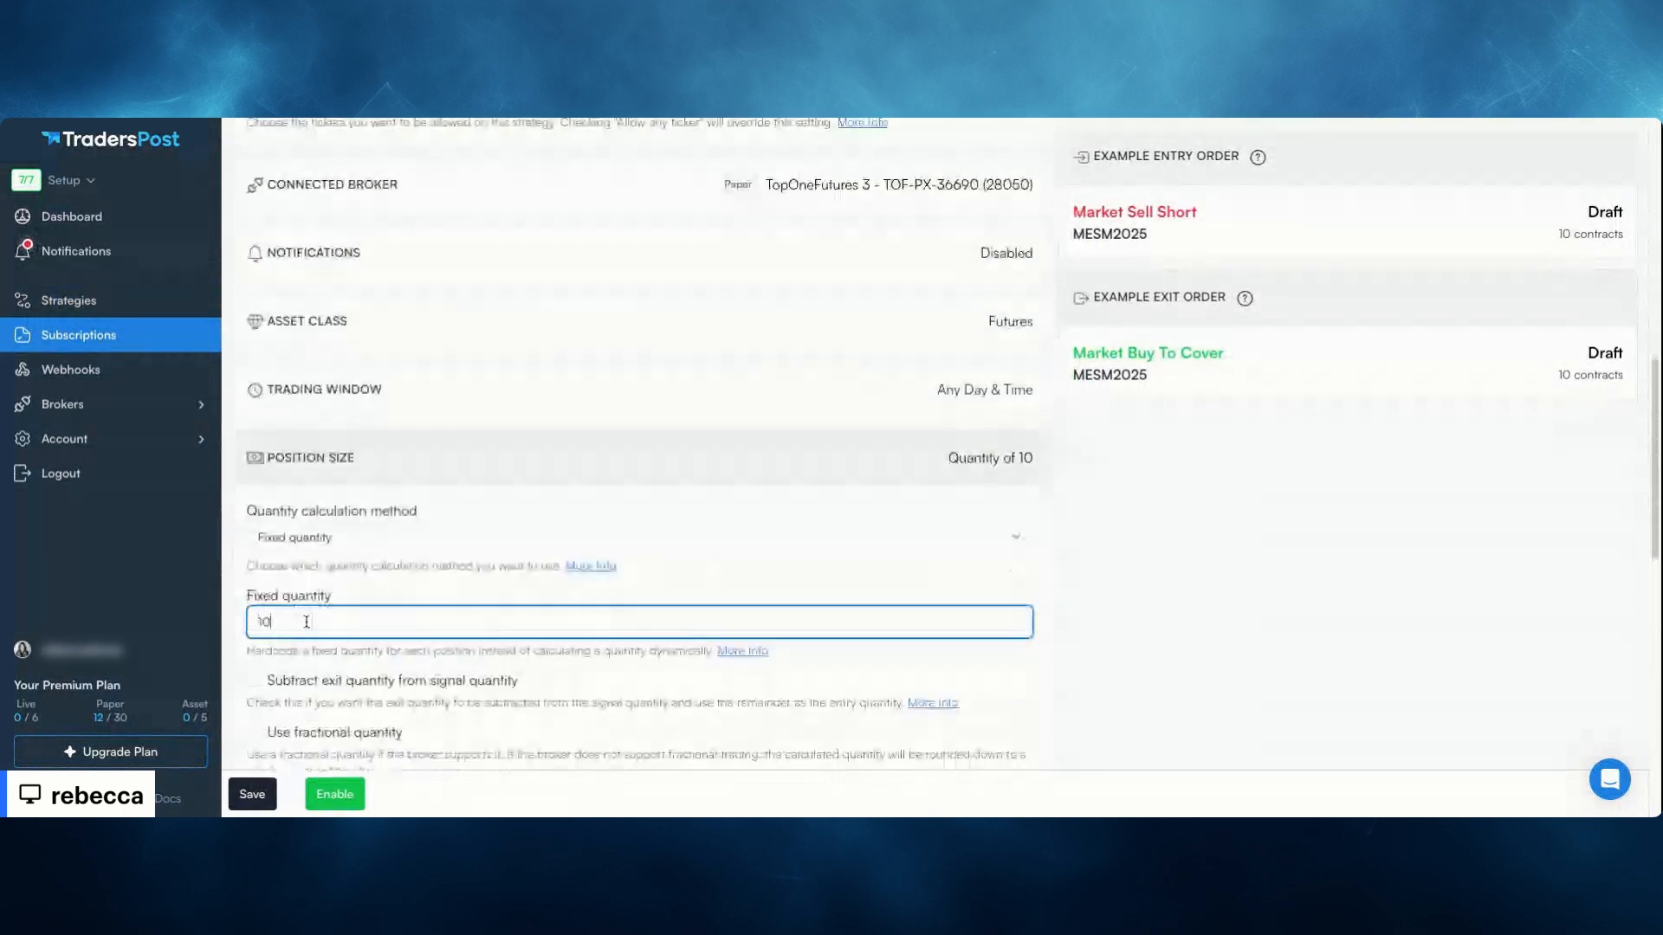
key(BackSpace)
text(5)
click(1229, 629)
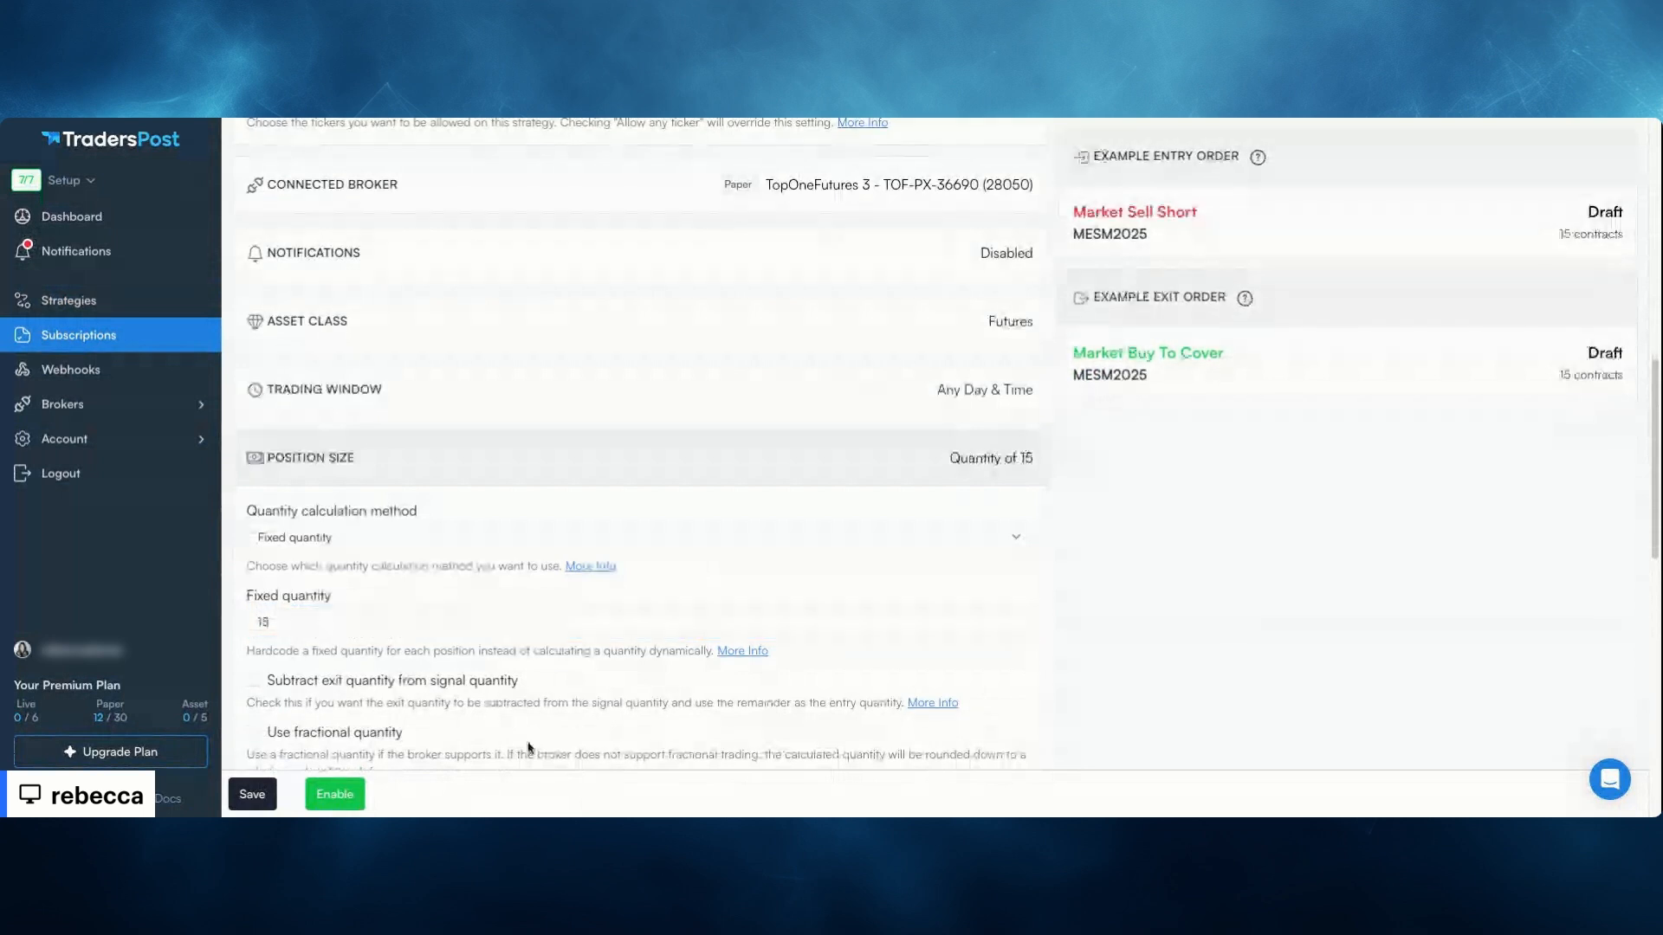
click(334, 794)
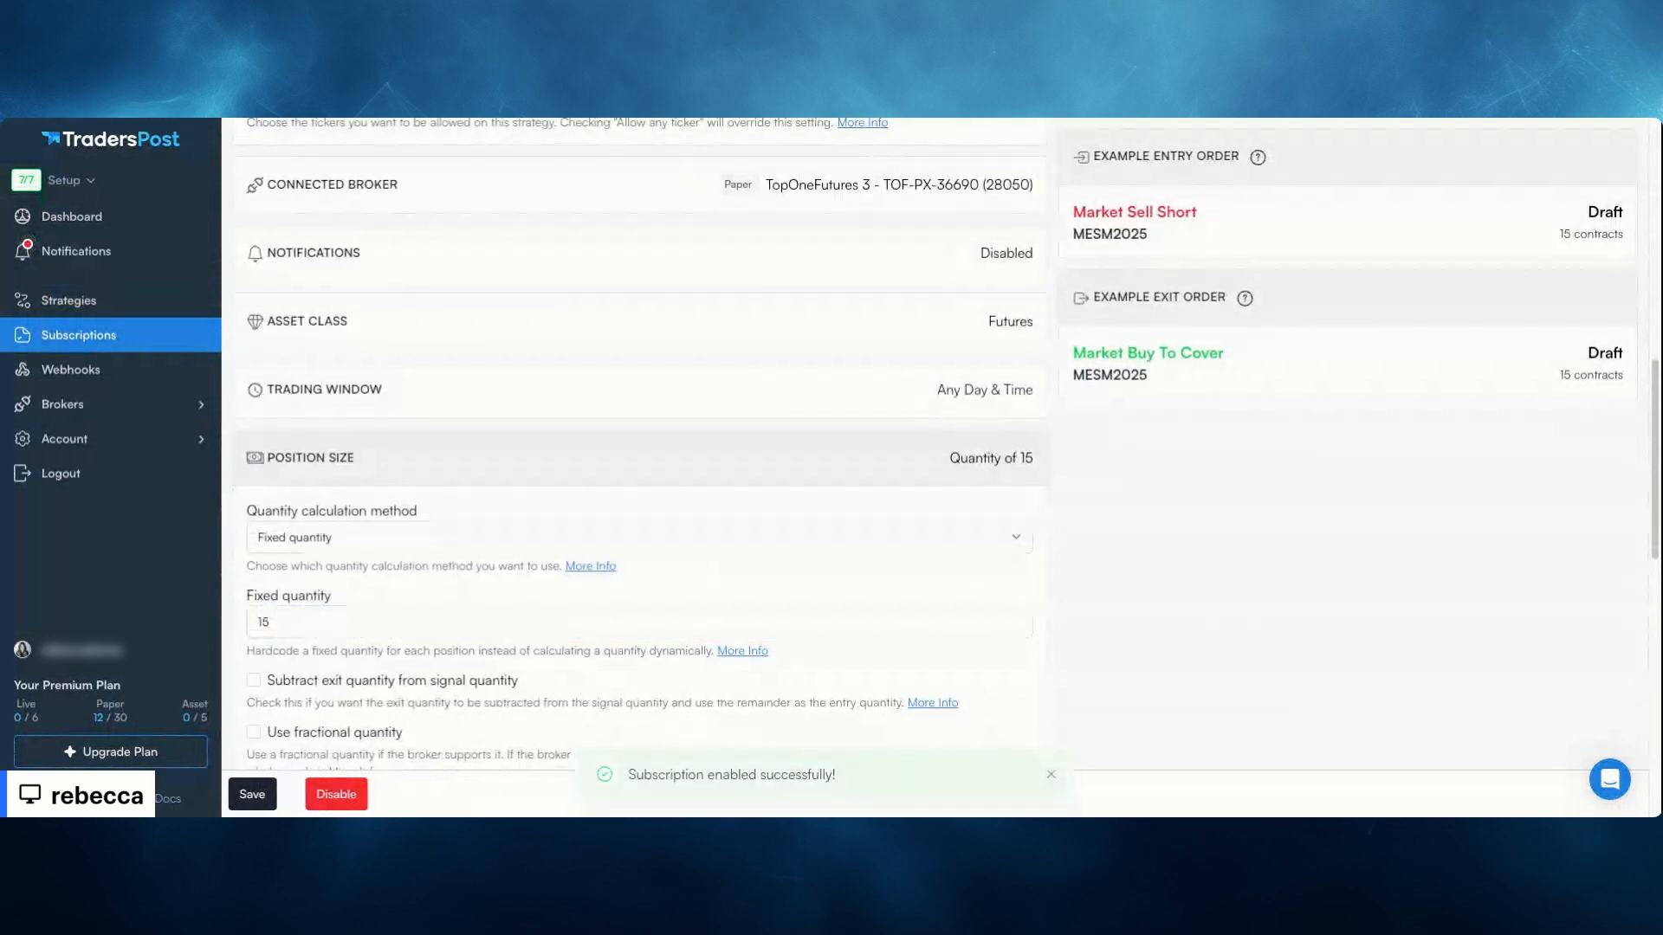
scroll(664, 501, down, 3)
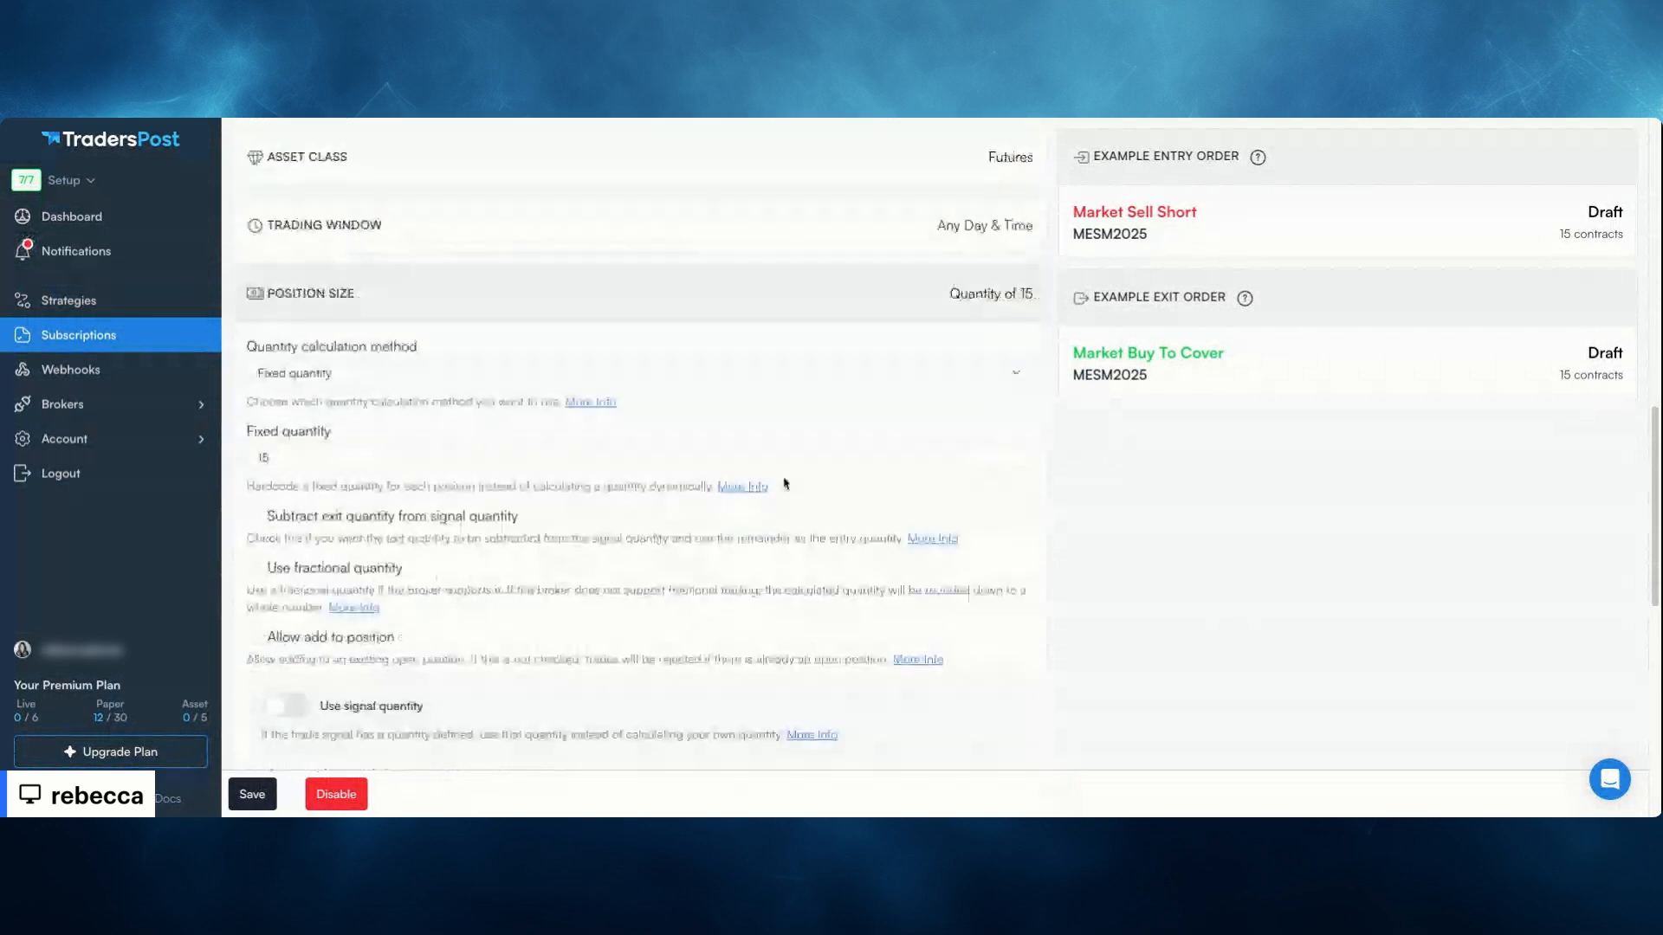
scroll(788, 476, up, 1)
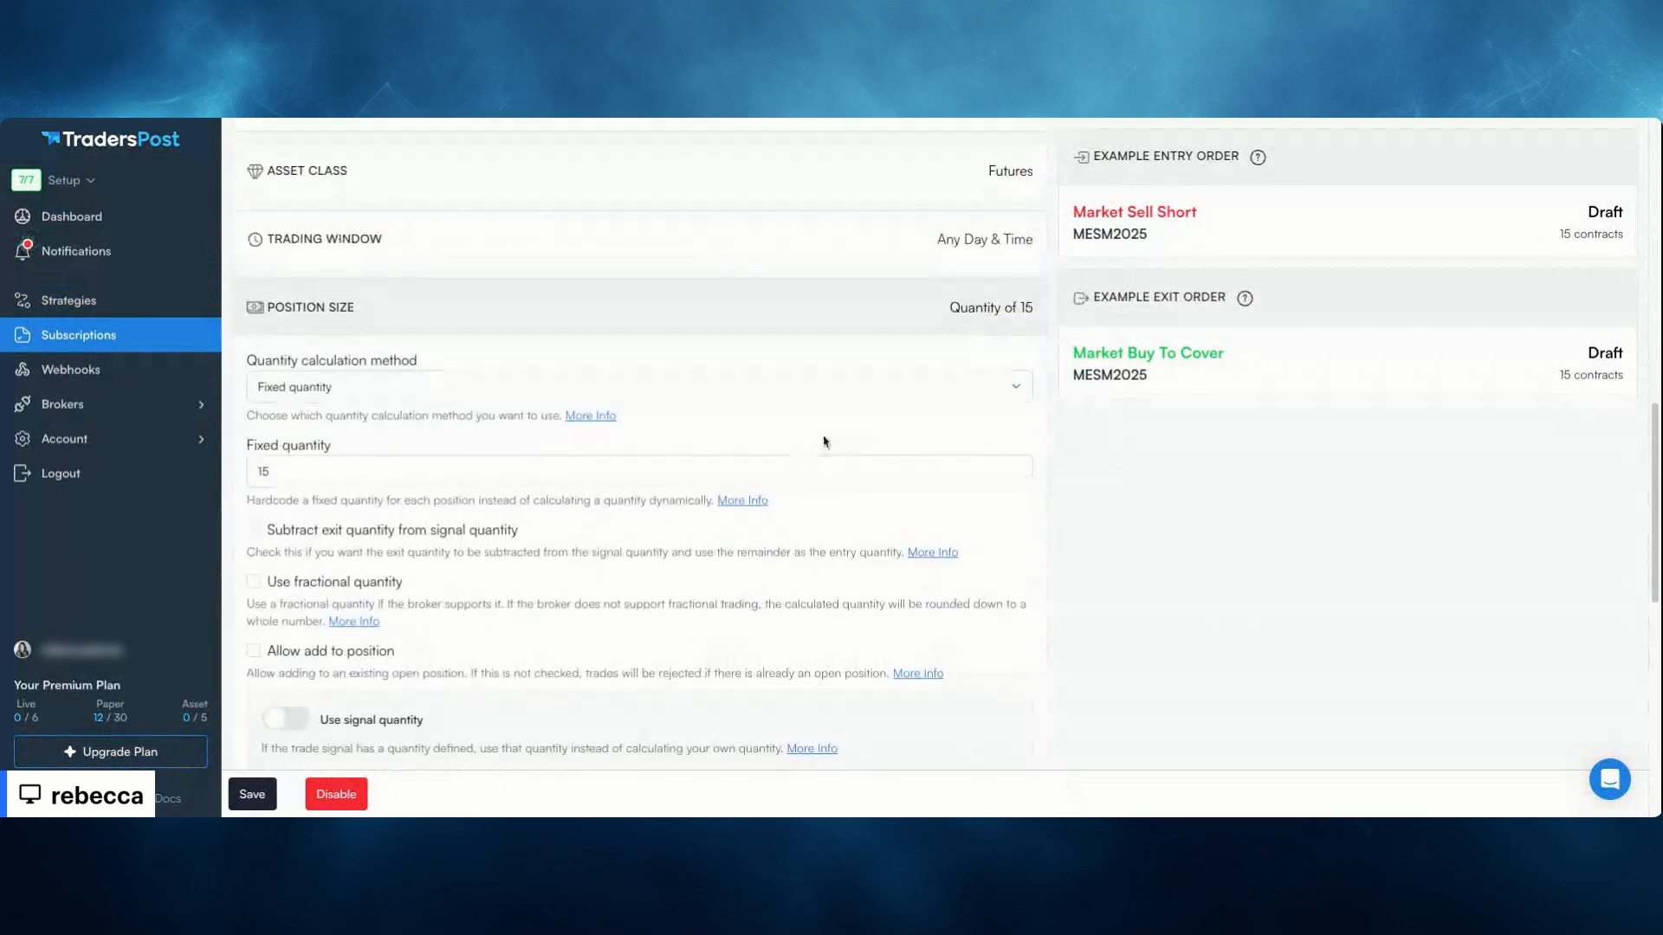
scroll(824, 441, up, 6)
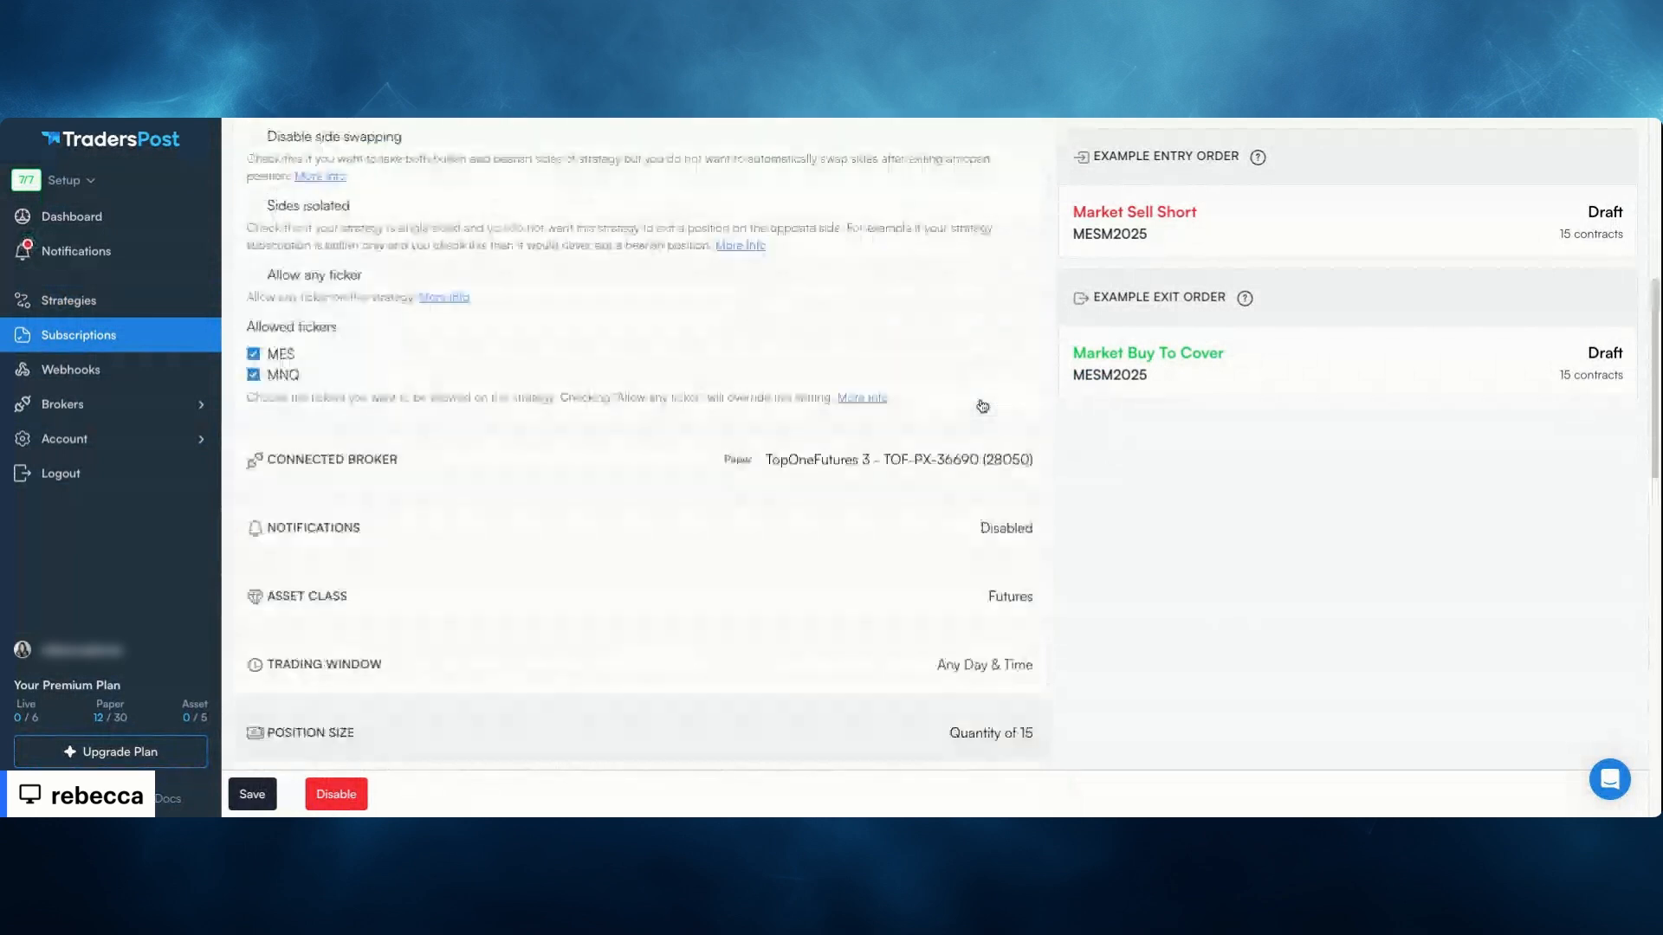
scroll(982, 406, up, 6)
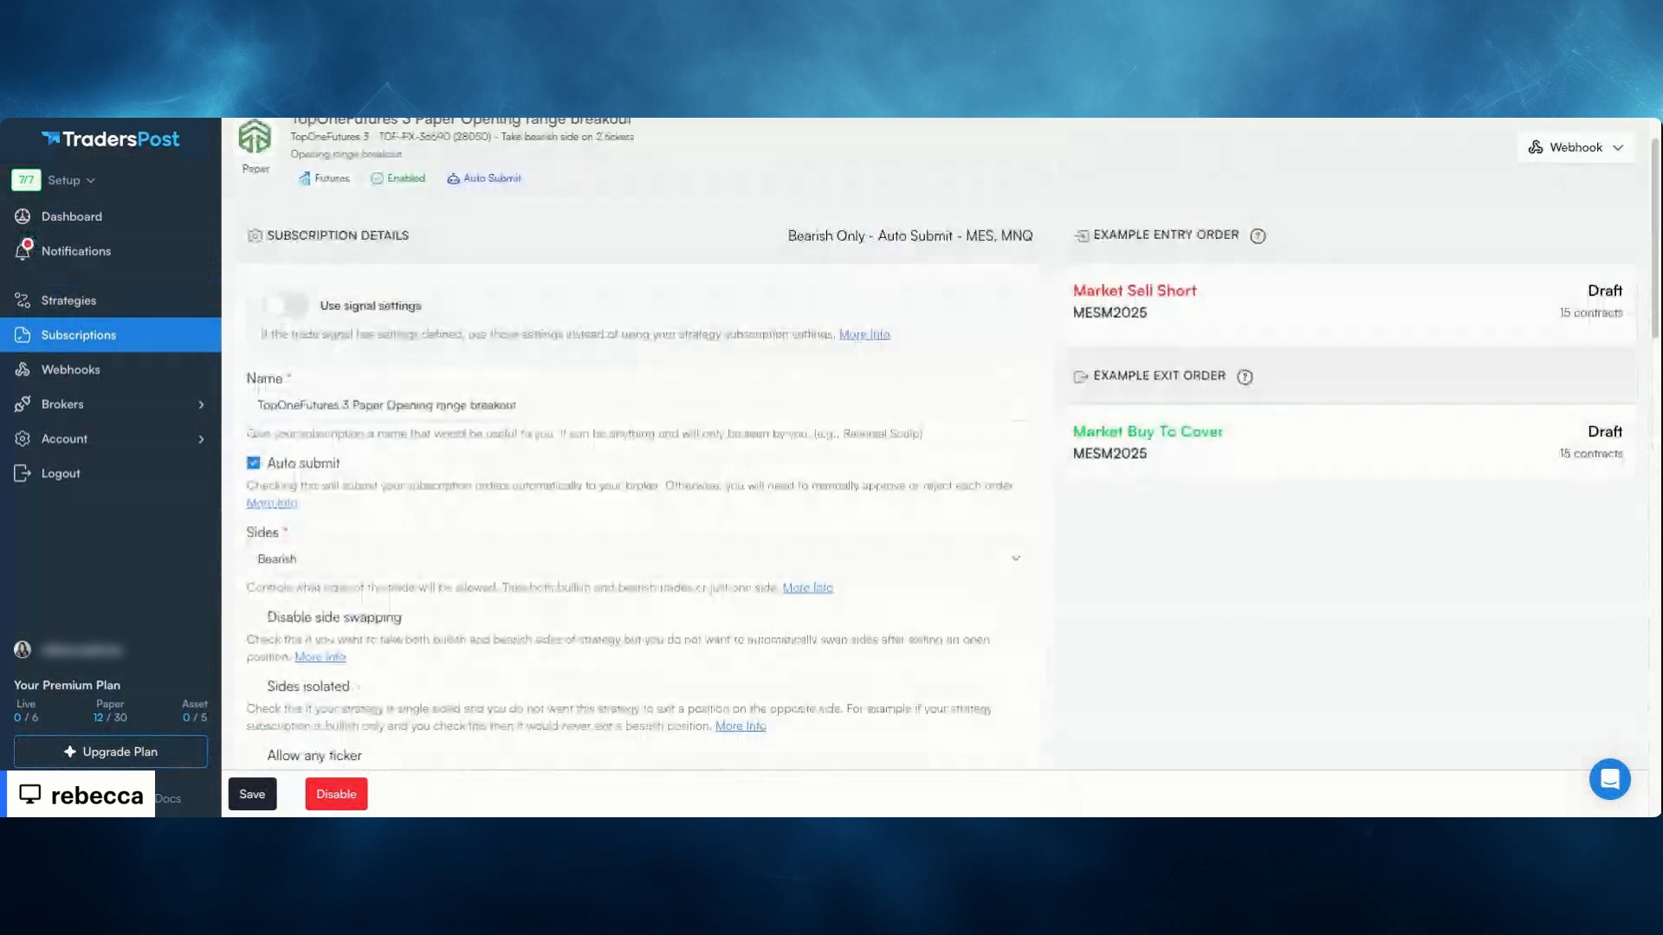
Look at the strategies list, then bring up the overview of all connected live and paper brokers
scroll(987, 438, up, 1)
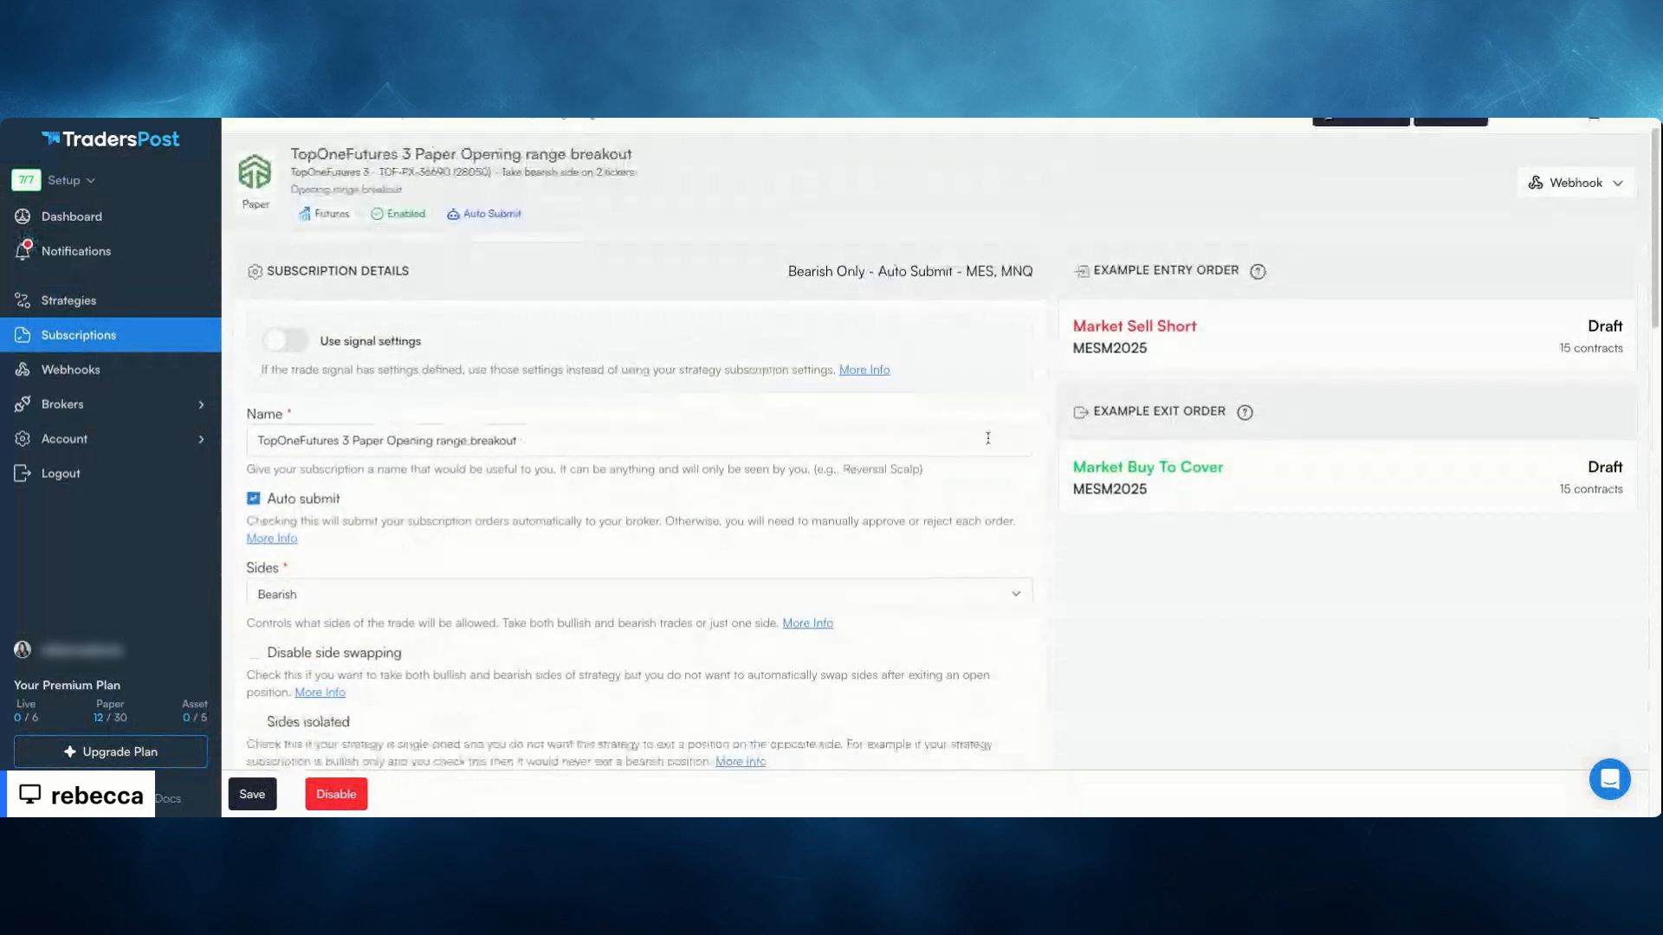
scroll(987, 439, up, 1)
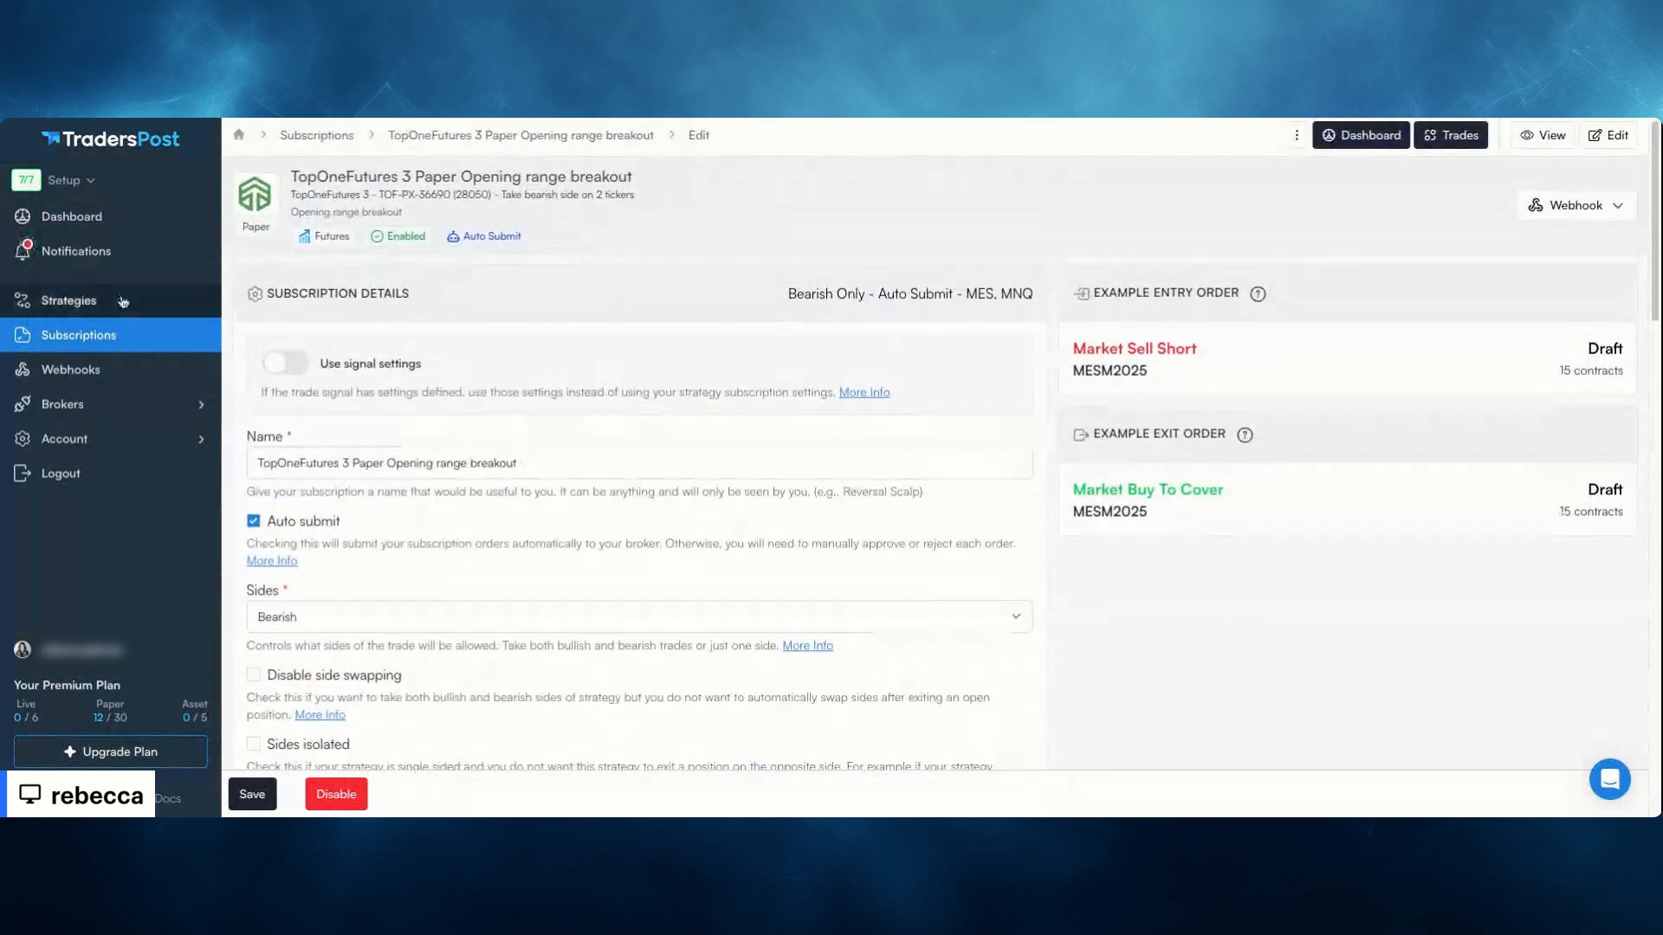
click(123, 301)
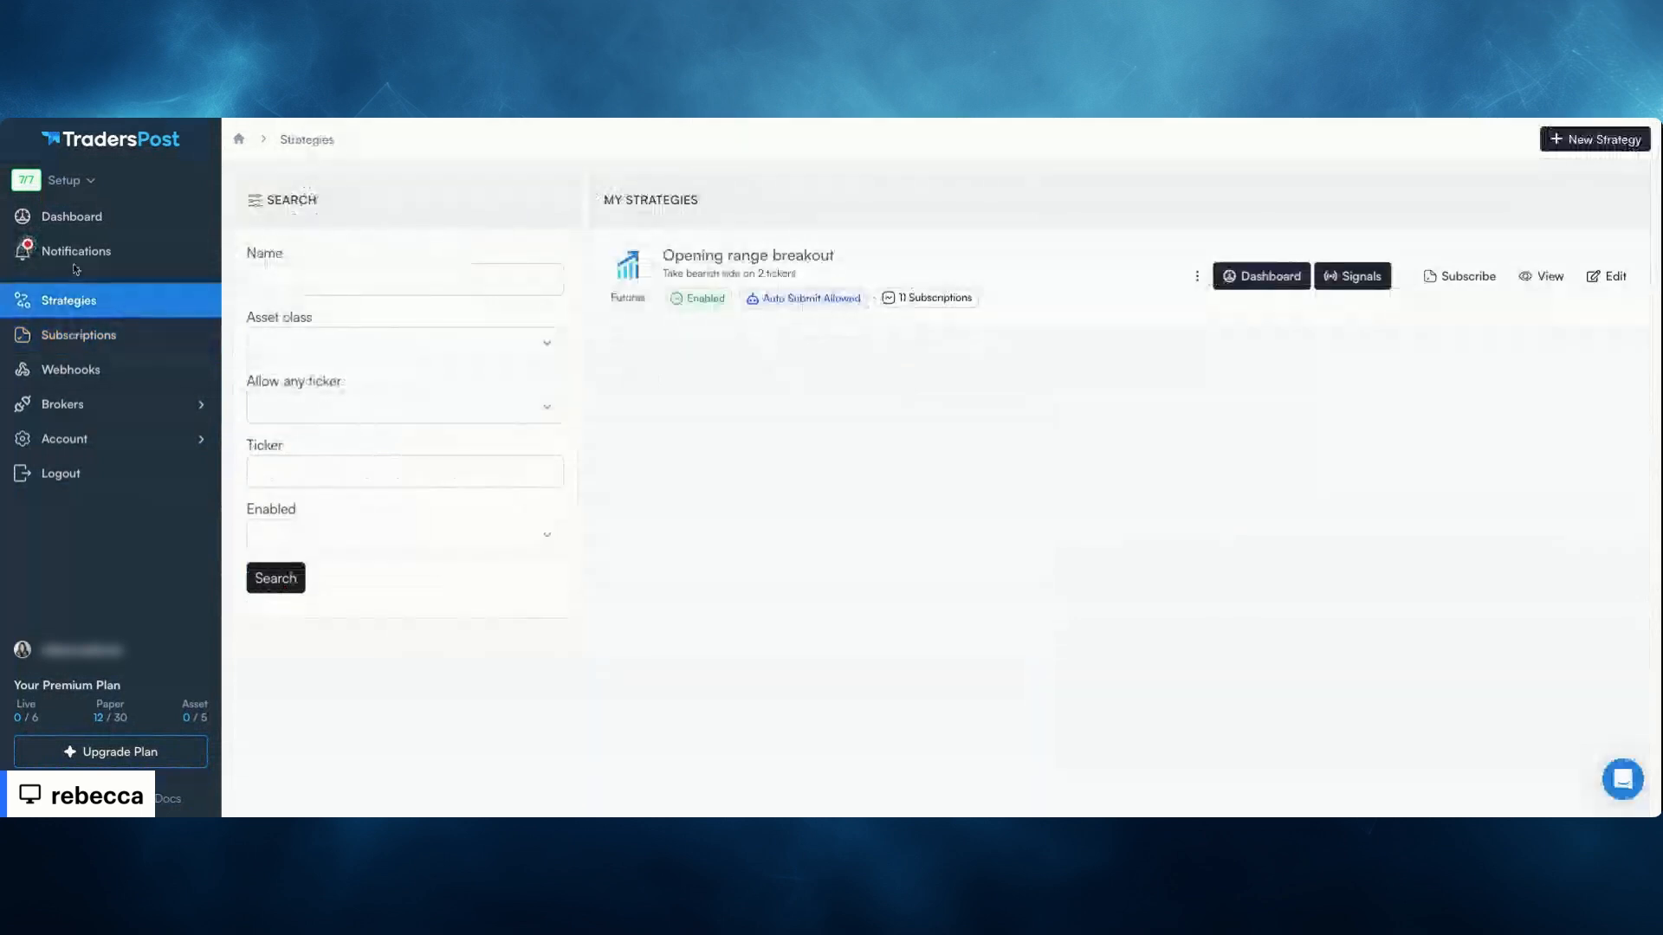
click(70, 216)
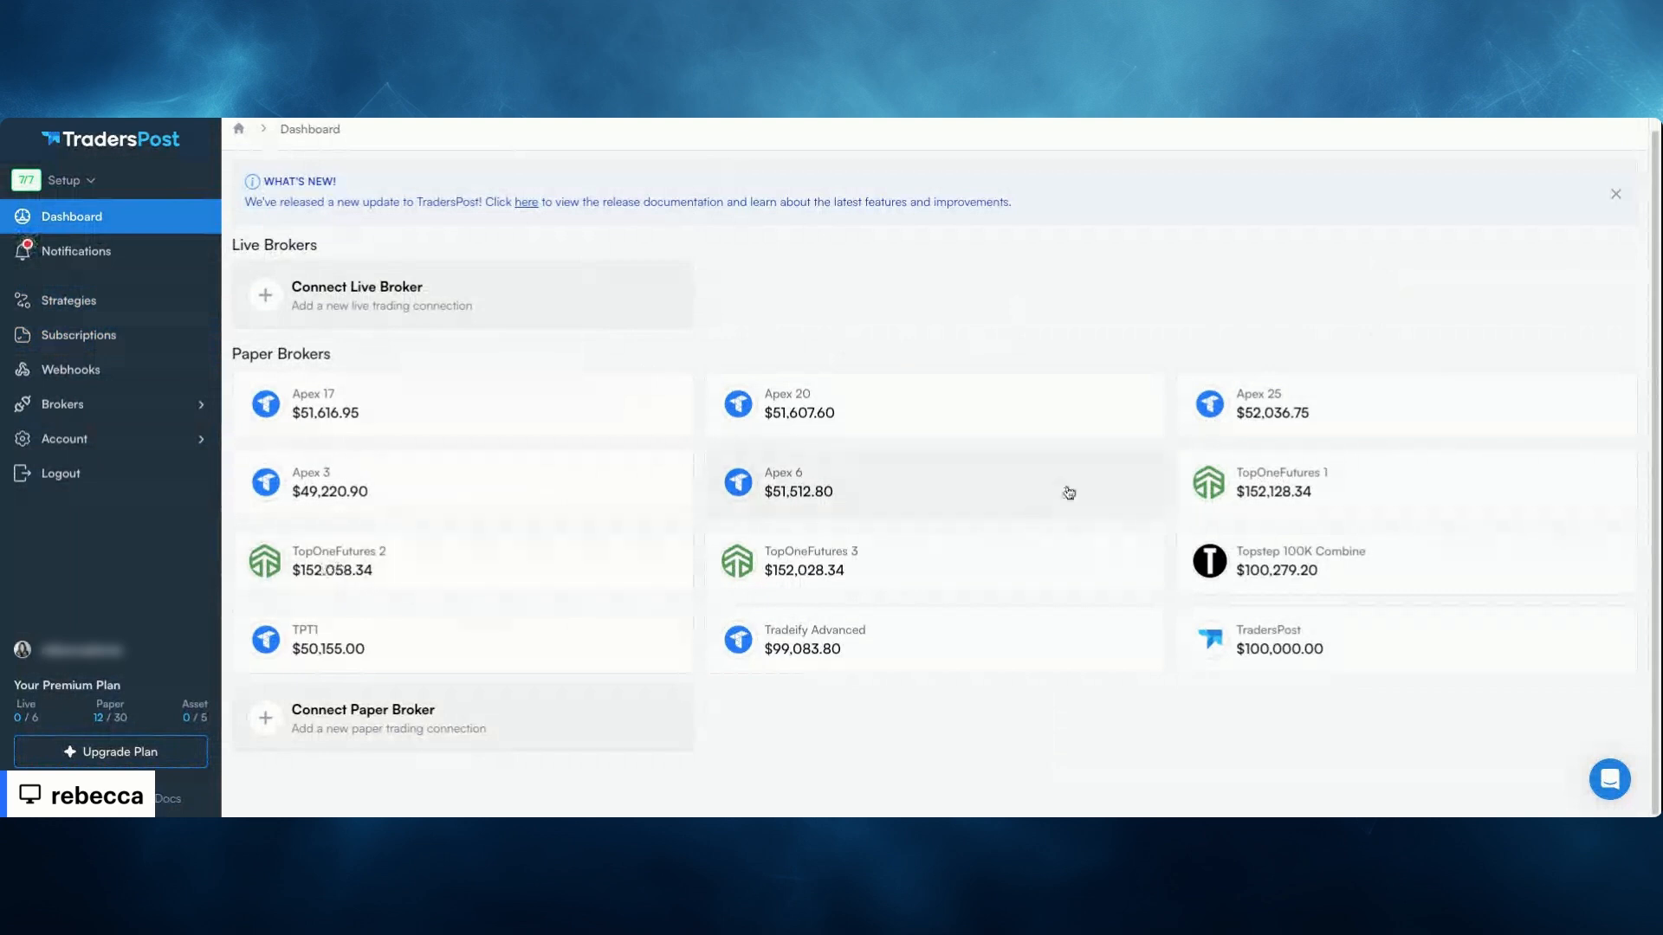
Open the TopOneFutures 1 paper broker and review its positions, subscription, pending trades and closed orders
click(1235, 467)
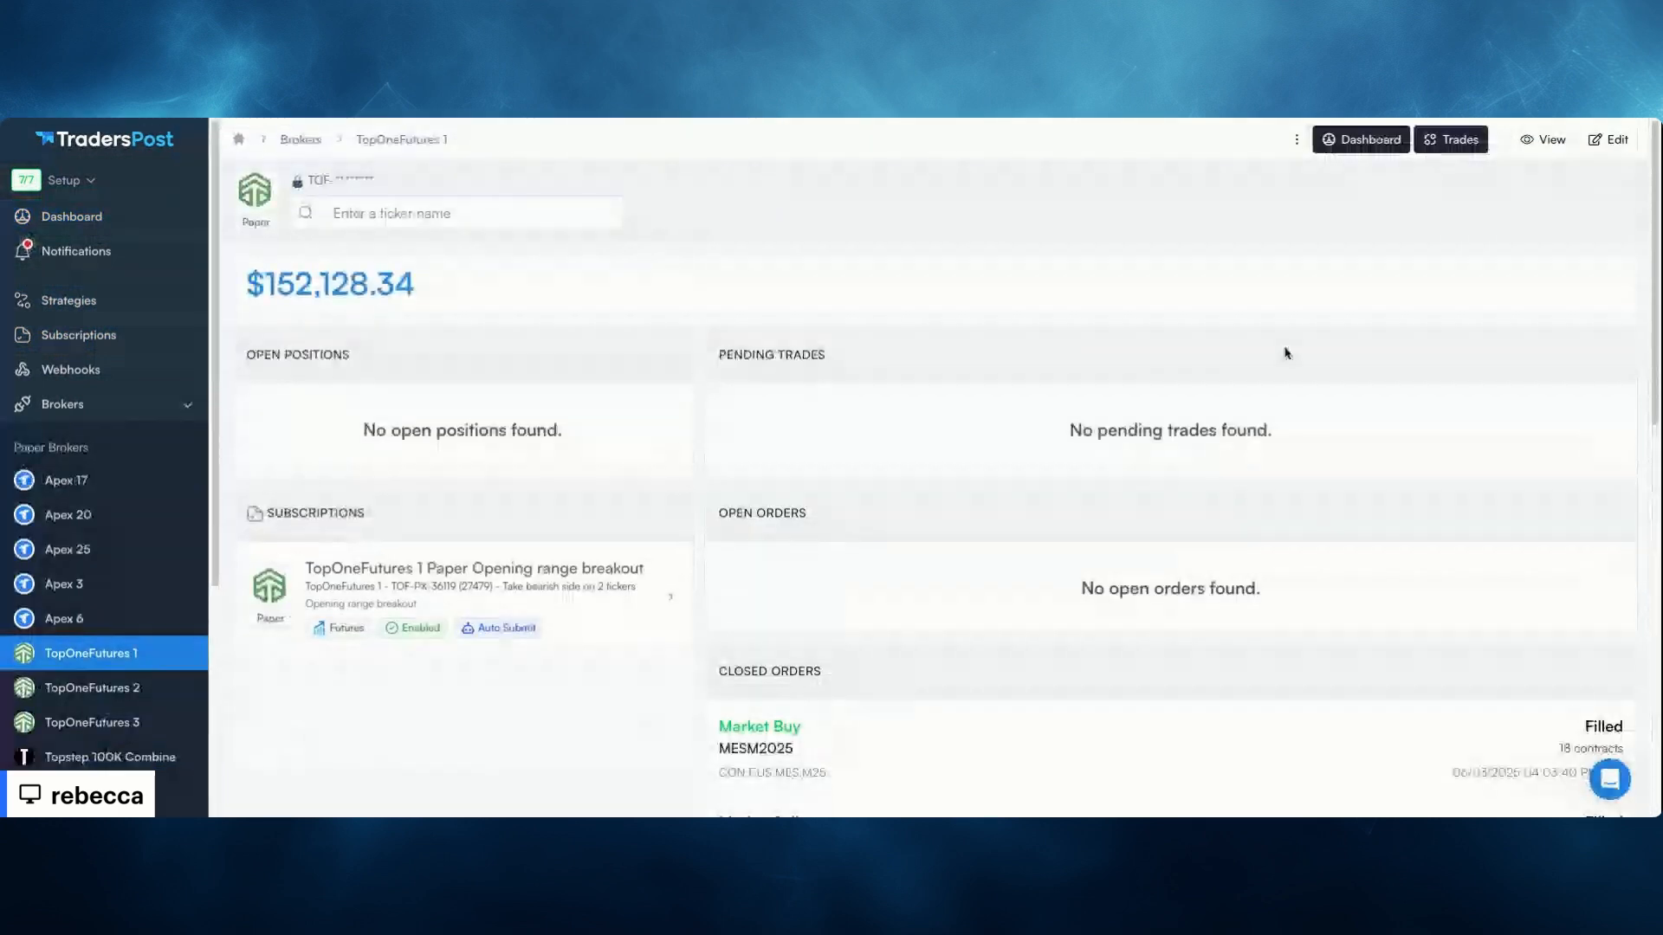
scroll(1175, 502, down, 1)
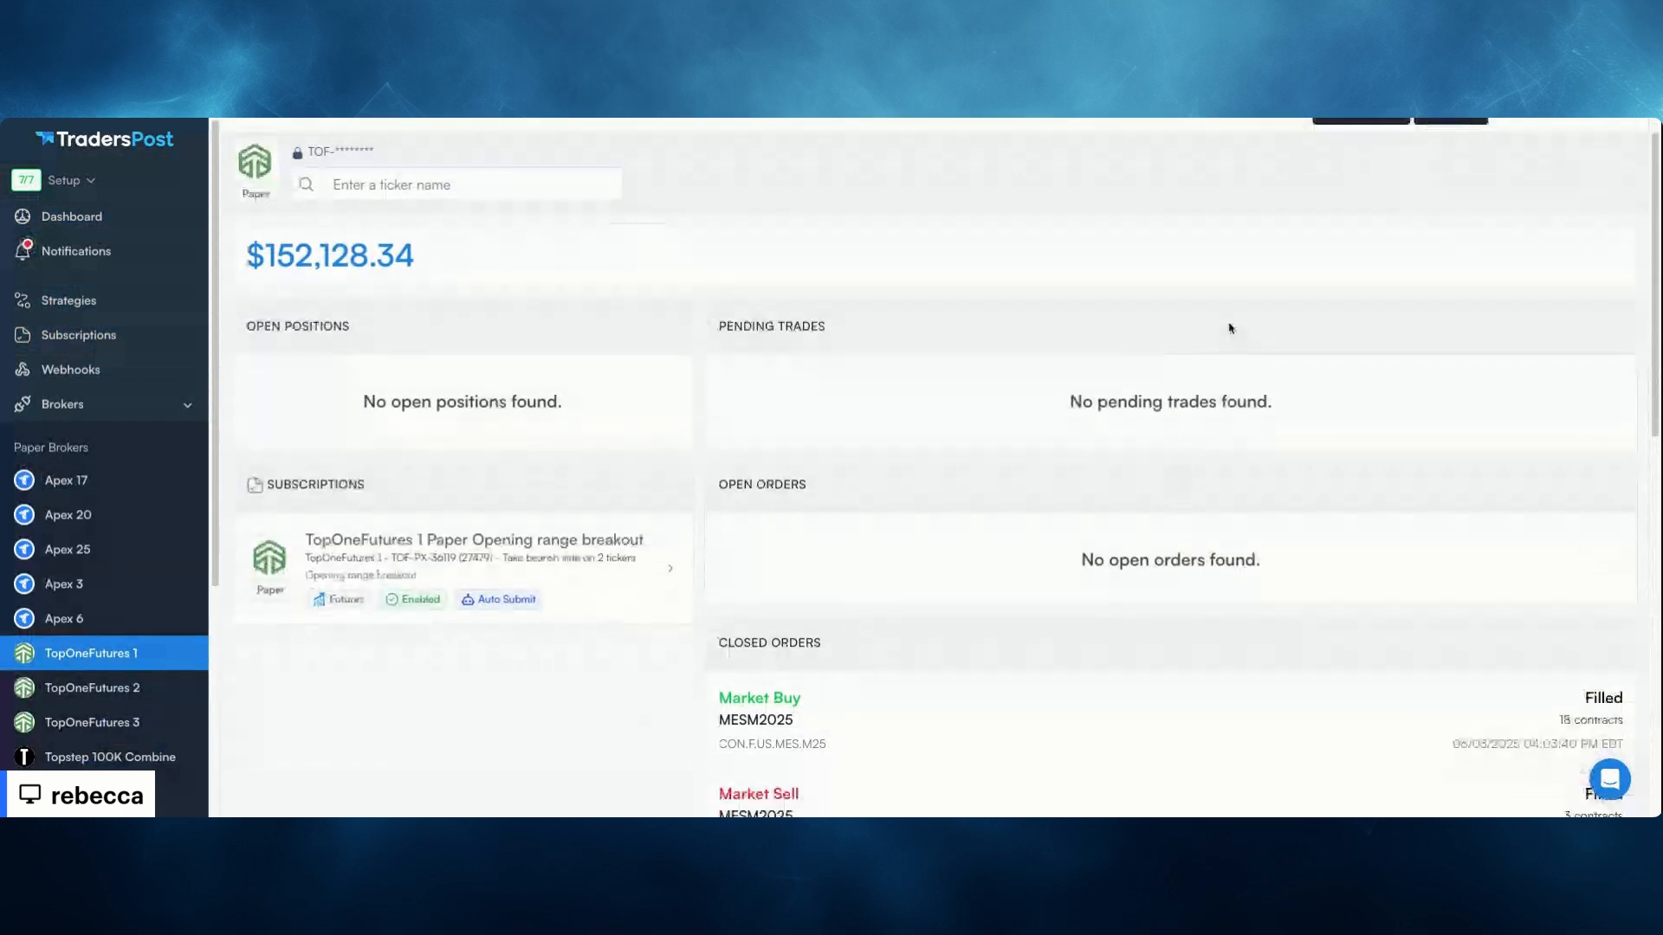
scroll(1229, 328, down, 1)
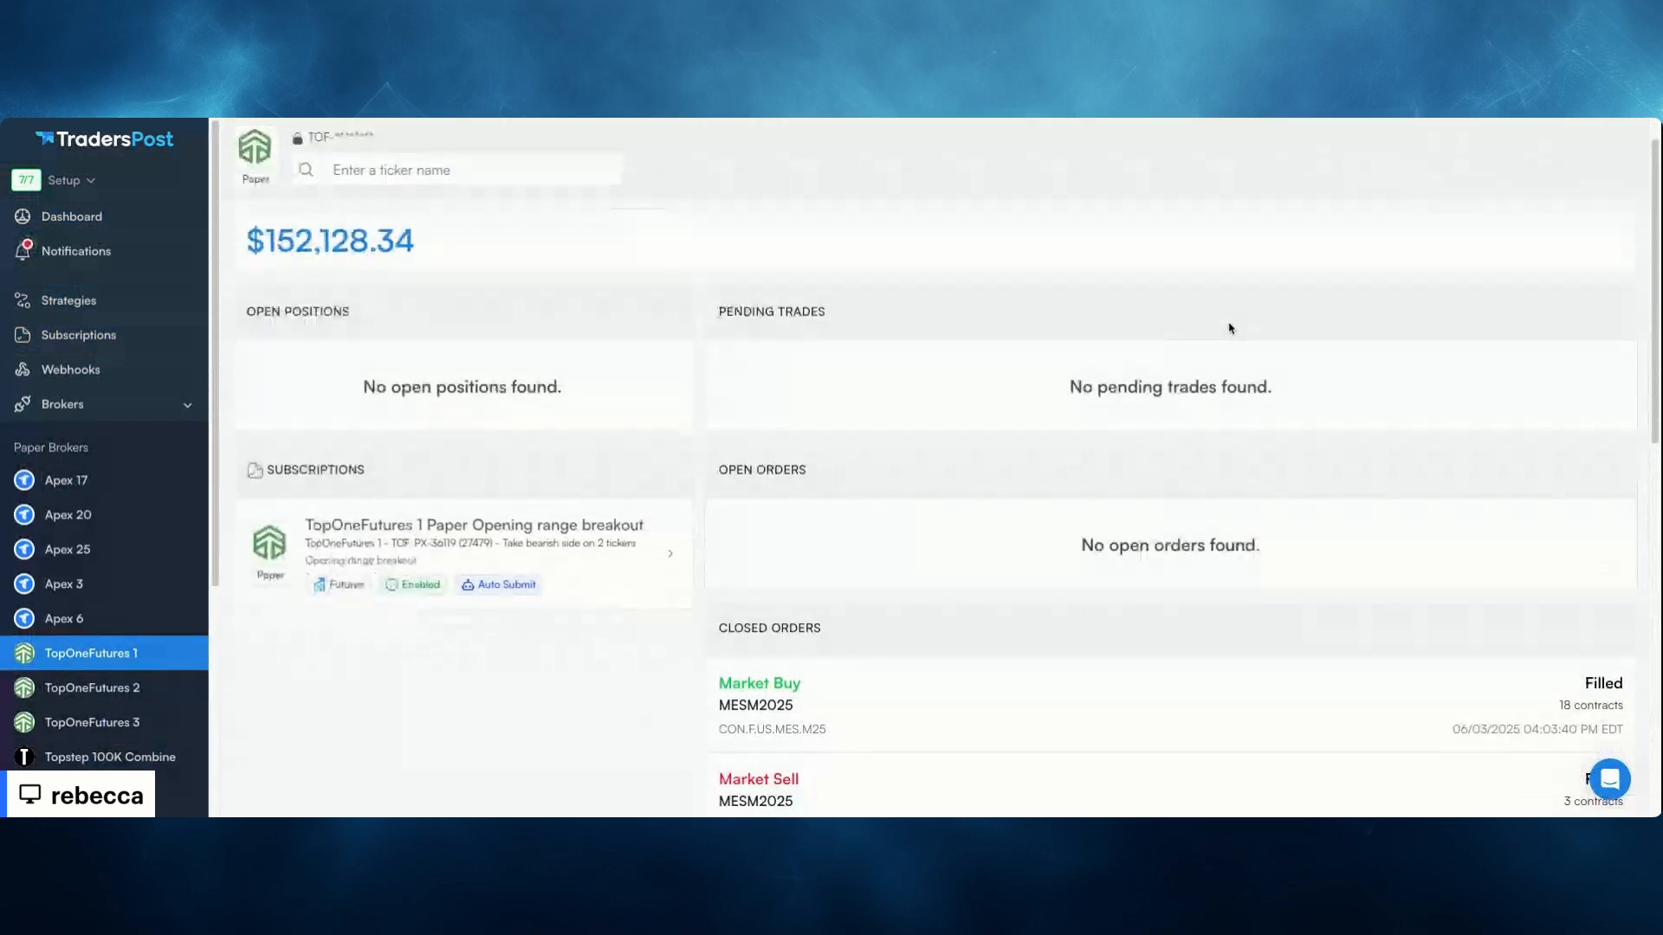